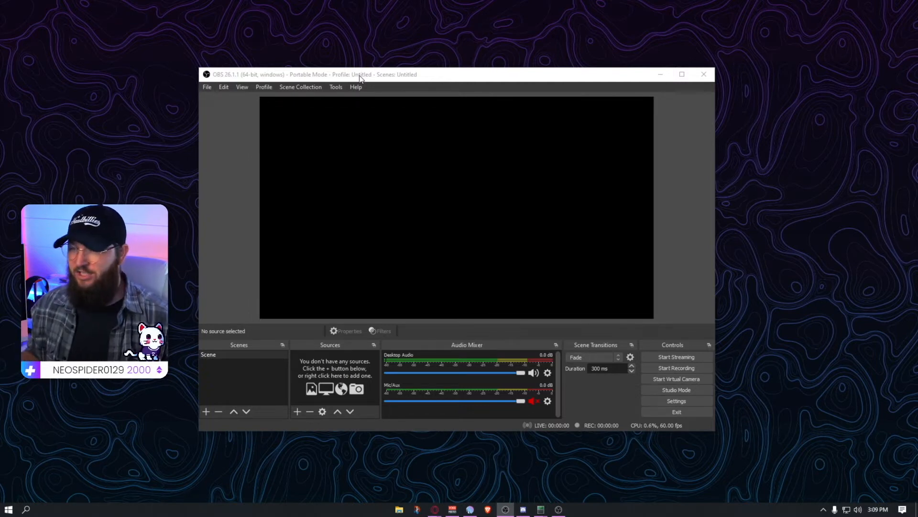
# Open the settings, try the Rachni theme, and set the interface theme to Acri
pyautogui.moveTo(360, 78); pyautogui.dragTo(370, 74)
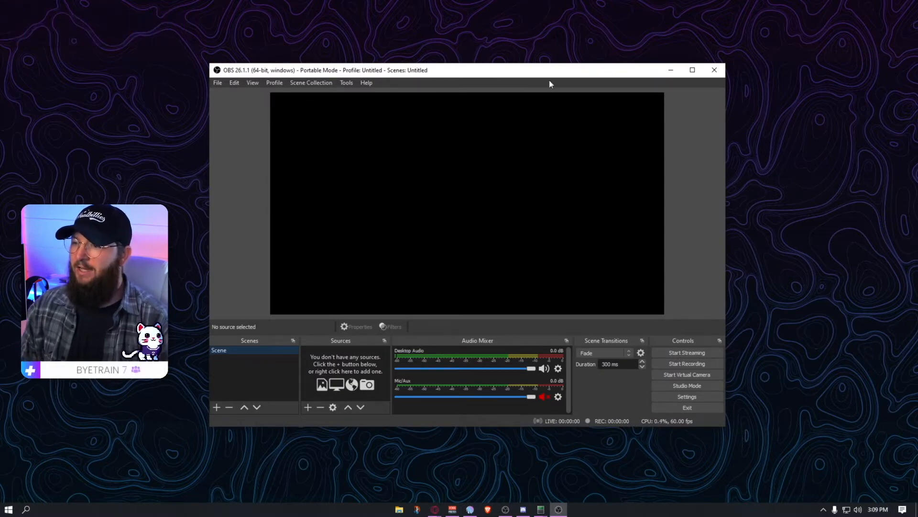
pyautogui.moveTo(546, 71); pyautogui.dragTo(555, 54)
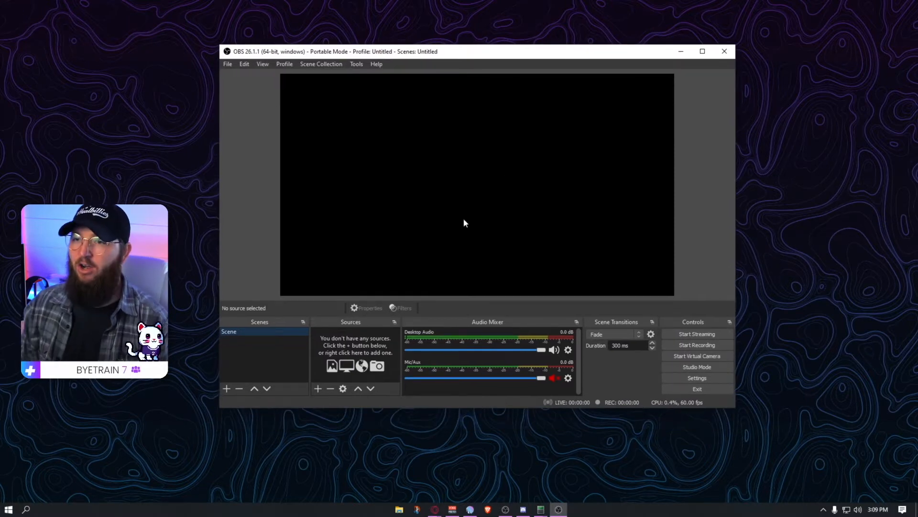
pyautogui.click(703, 379)
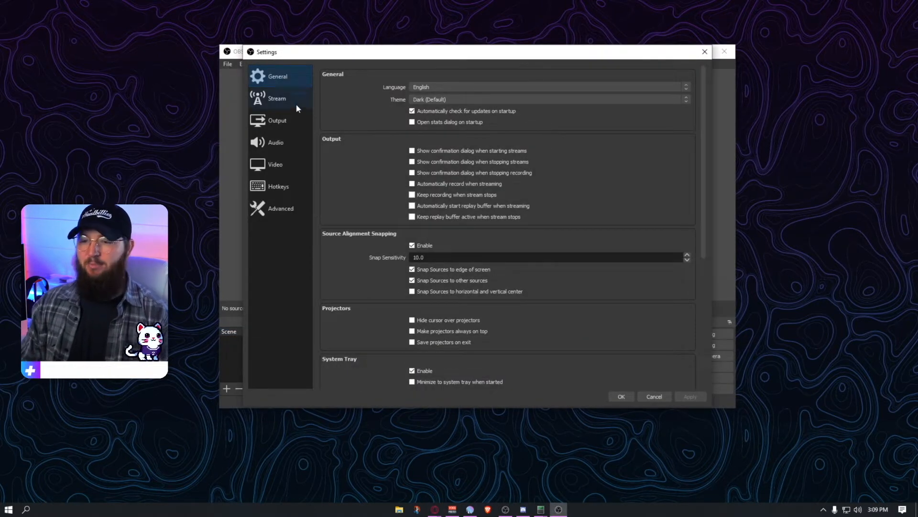
pyautogui.click(481, 99)
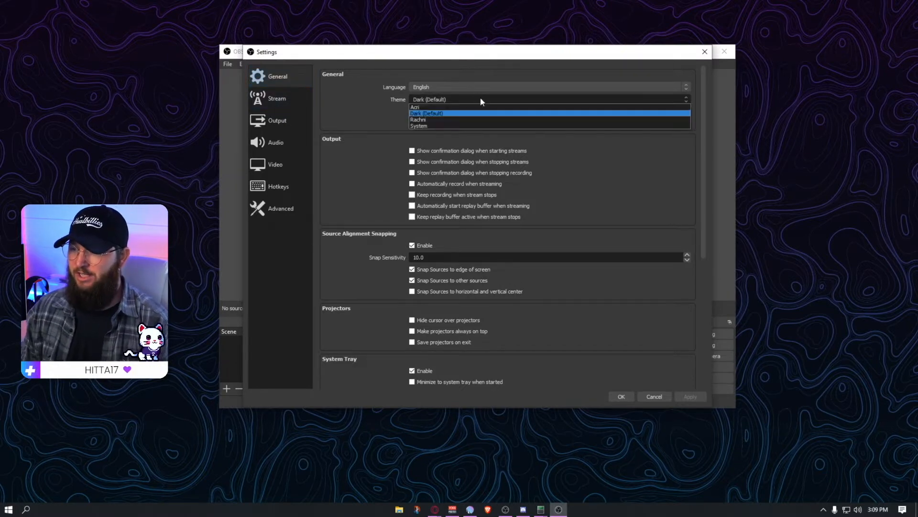
pyautogui.click(445, 114)
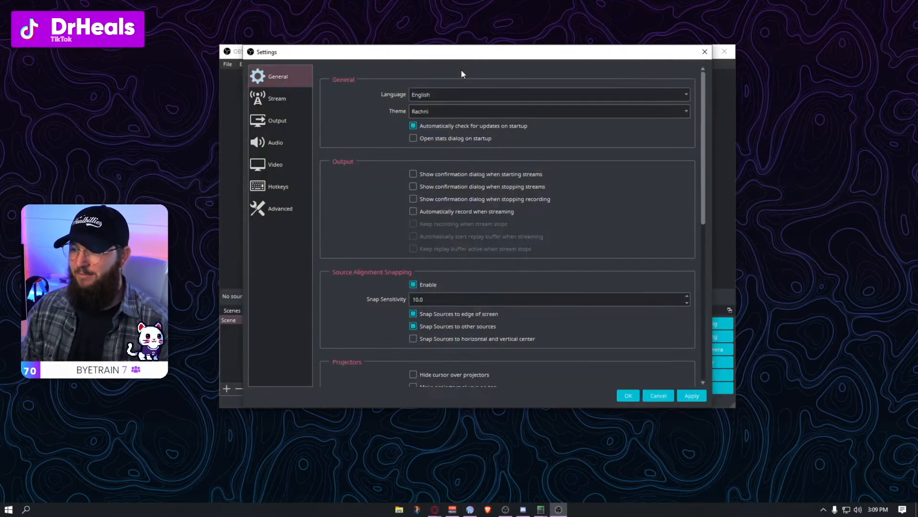
pyautogui.moveTo(454, 60); pyautogui.dragTo(386, 56)
pyautogui.click(397, 114)
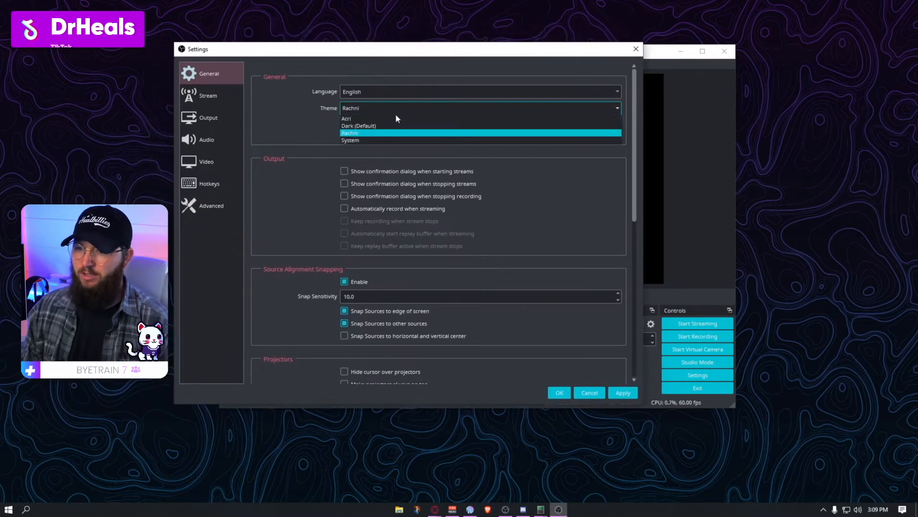
pyautogui.click(389, 122)
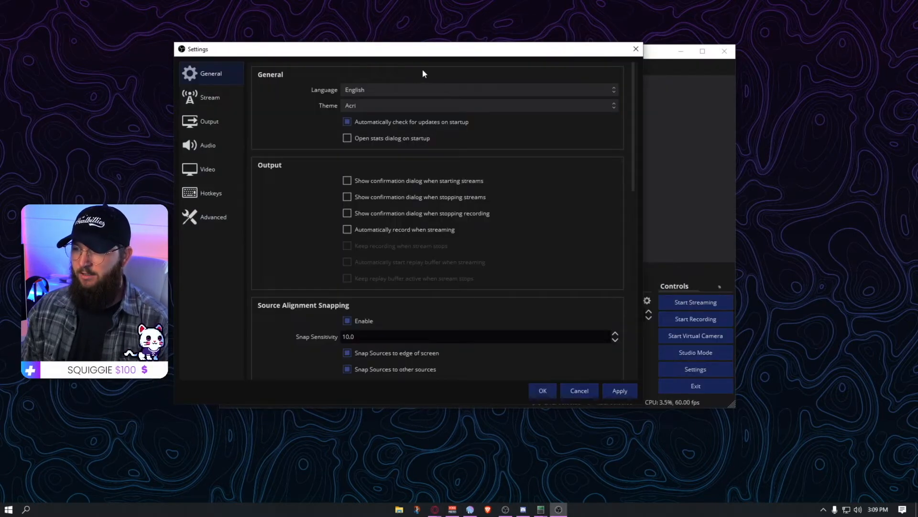
pyautogui.moveTo(431, 51); pyautogui.dragTo(452, 41)
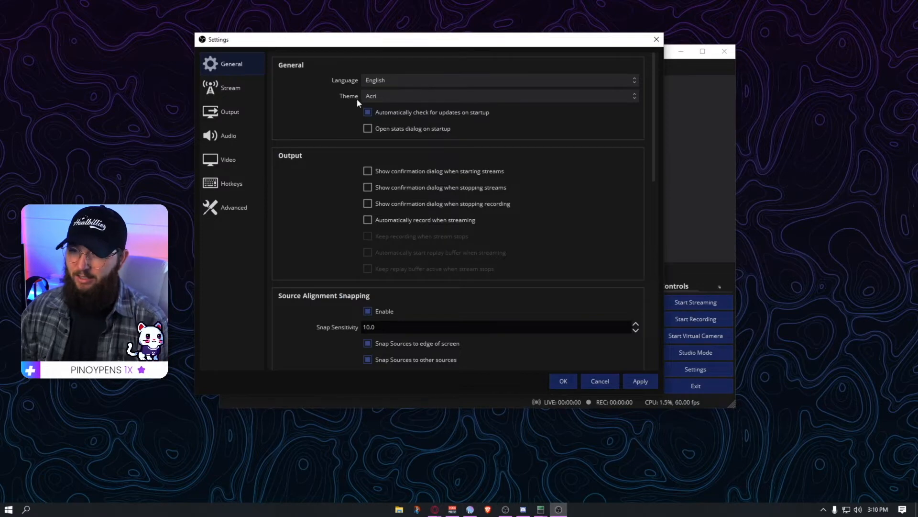
# View the Twitch account connection login in the stream settings and cancel it
pyautogui.click(234, 90)
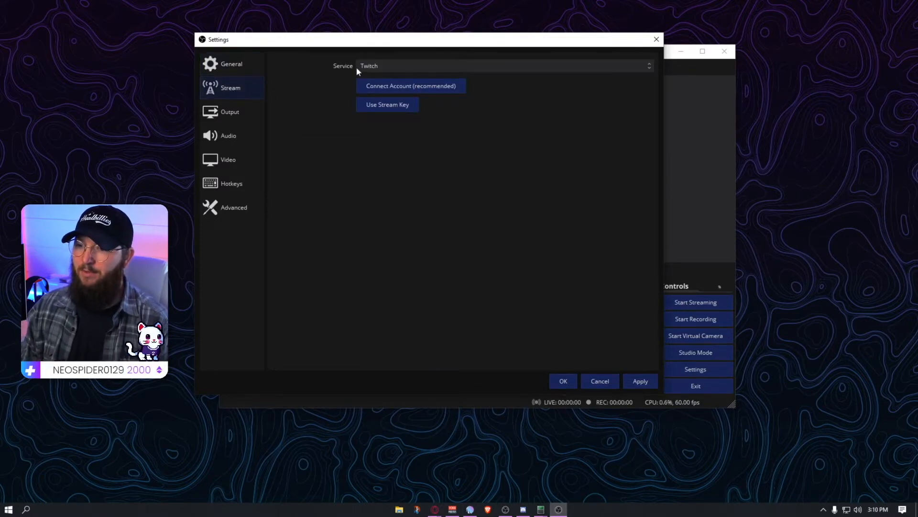
pyautogui.click(414, 87)
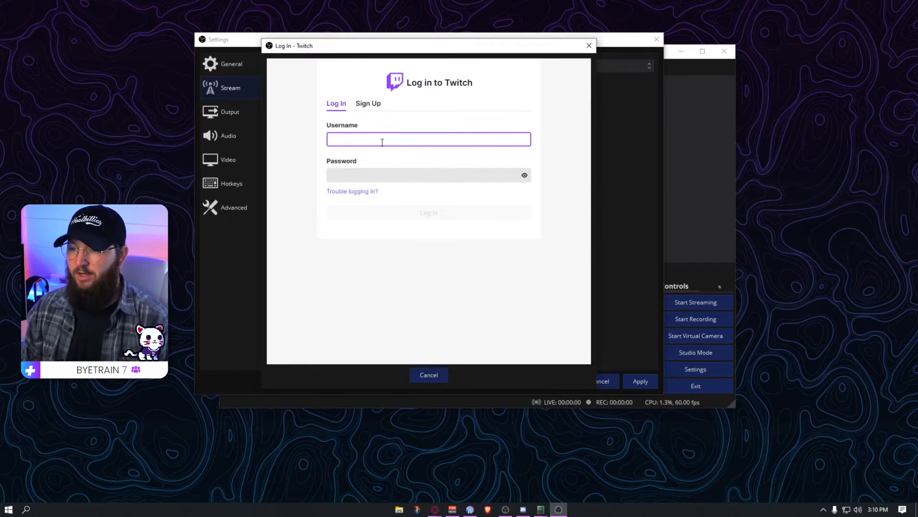
pyautogui.click(436, 375)
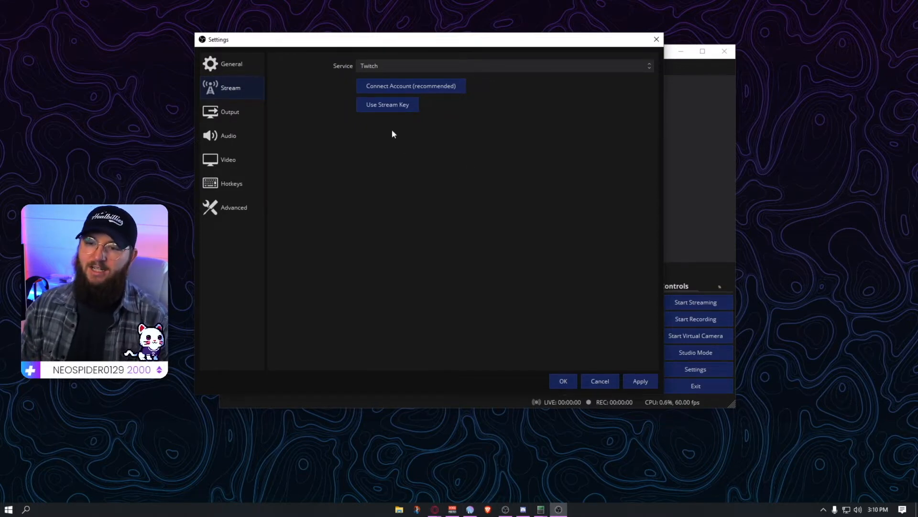
# Switch the output mode to Advanced in the output settings
pyautogui.click(229, 114)
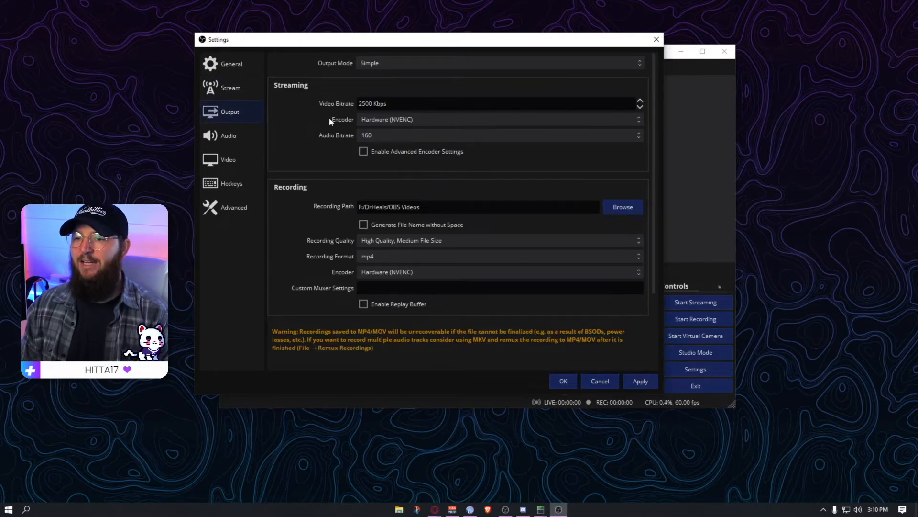
pyautogui.click(404, 63)
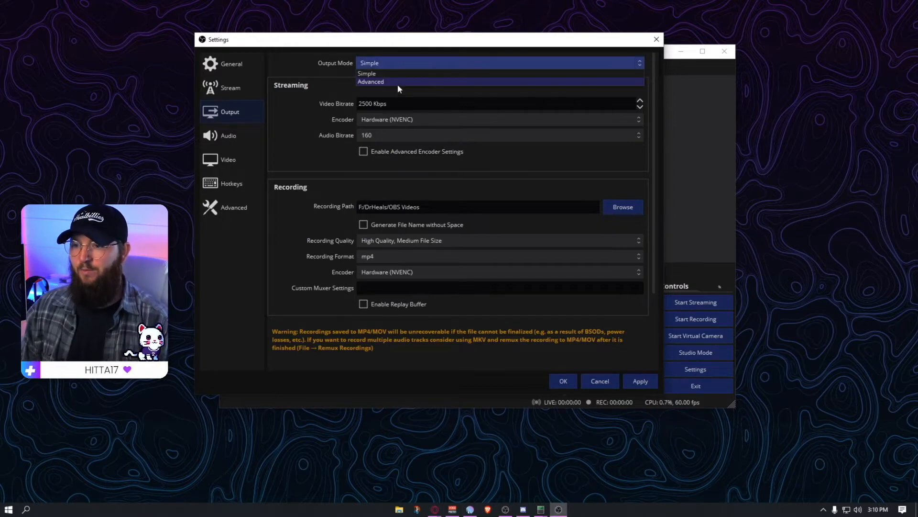
pyautogui.click(397, 84)
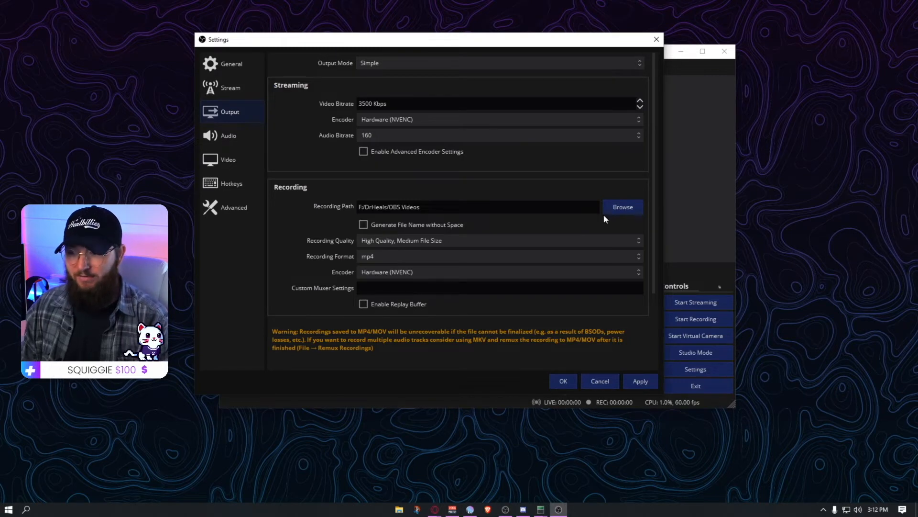
# Browse the folders available for the recording path and leave without choosing one
pyautogui.click(626, 211)
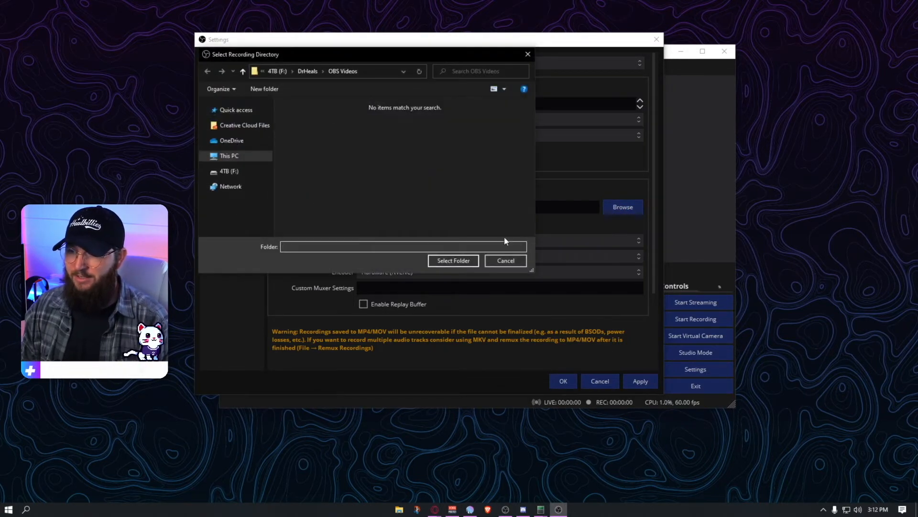
pyautogui.scroll(4, 227, 151)
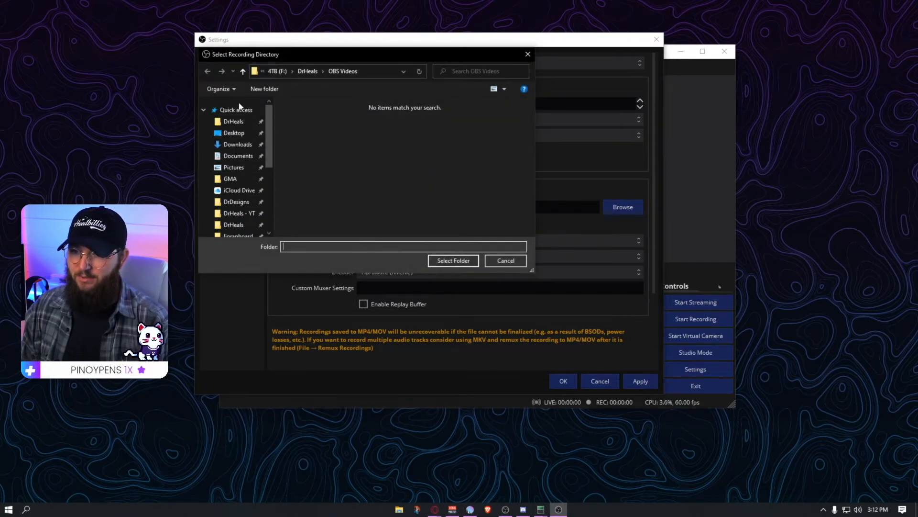
pyautogui.click(516, 260)
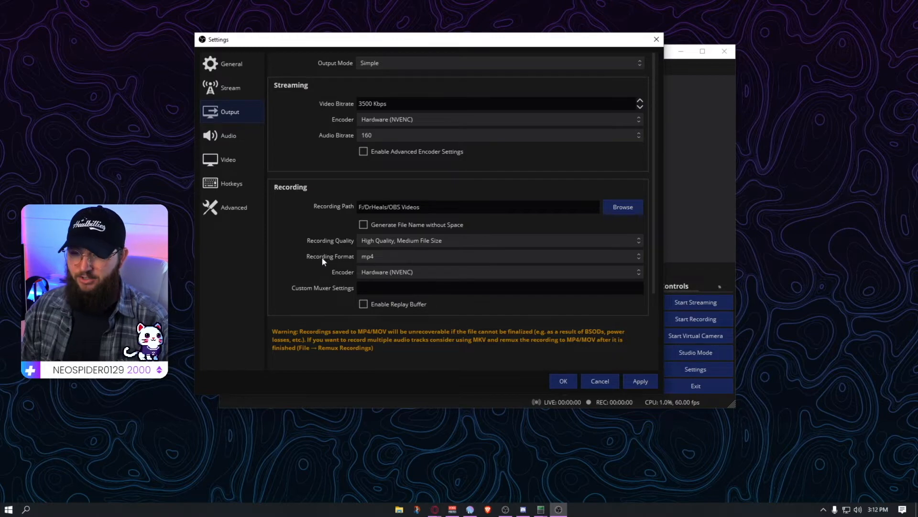
# Set the recording format to mp4 and the recording encoder to Hardware (NVENC)
pyautogui.click(391, 258)
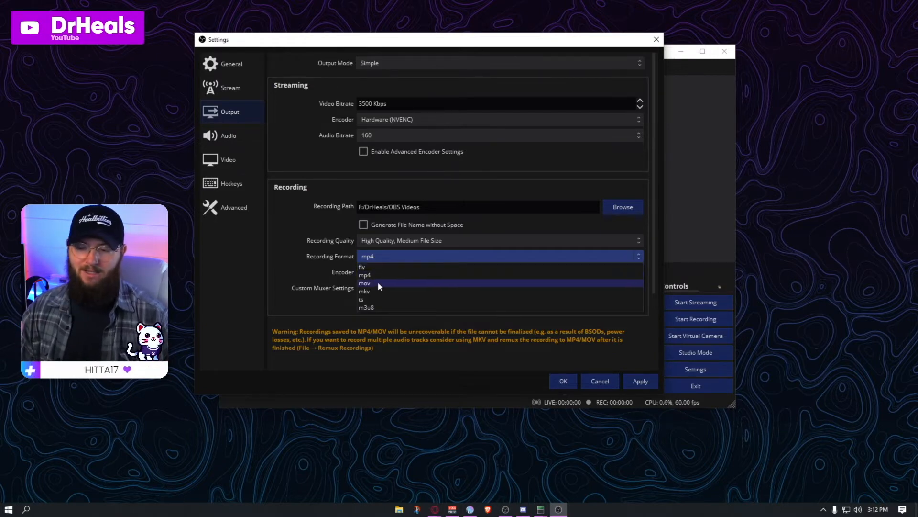
pyautogui.click(378, 276)
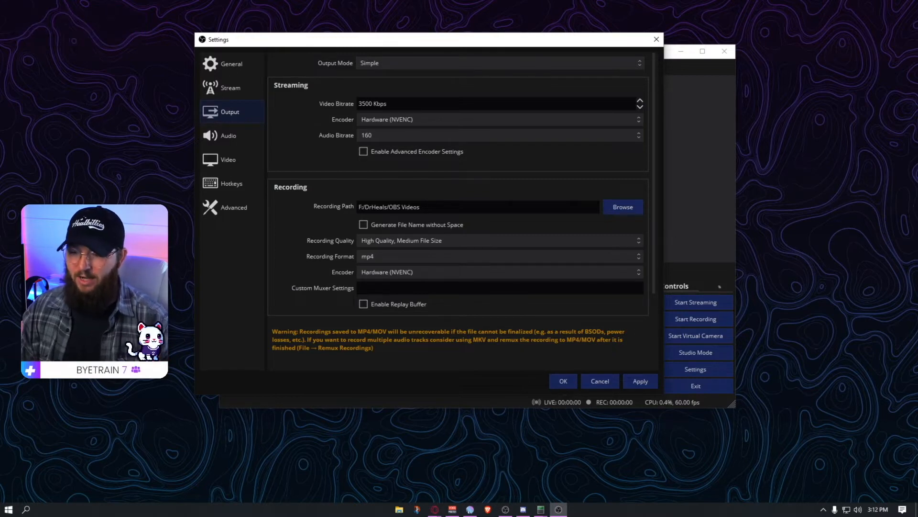
pyautogui.click(429, 274)
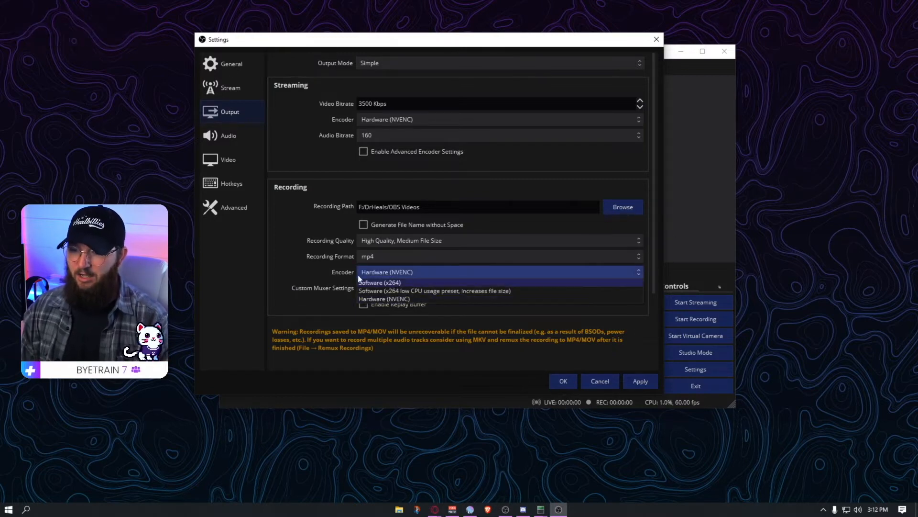
pyautogui.click(418, 298)
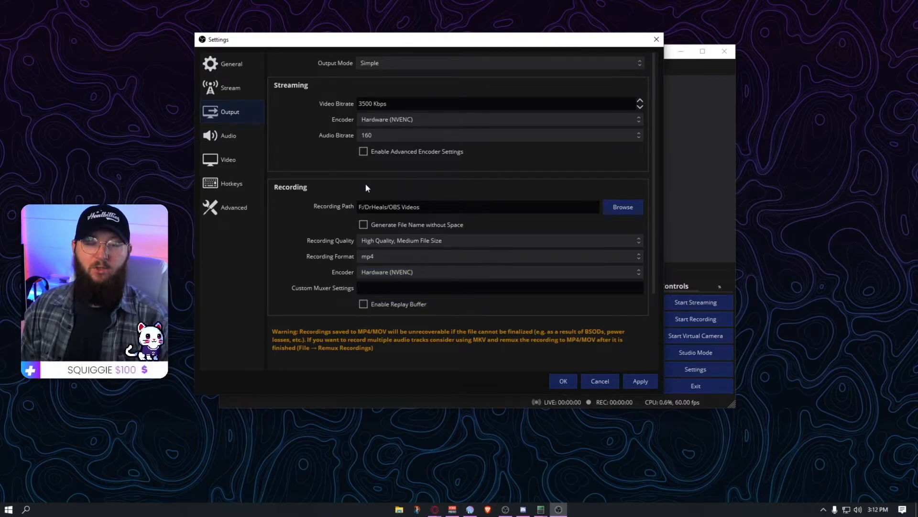
# In the audio settings, set the first Mic/Auxiliary Audio device to Microphone (2- Scarlett 2i2 USB)
pyautogui.click(213, 137)
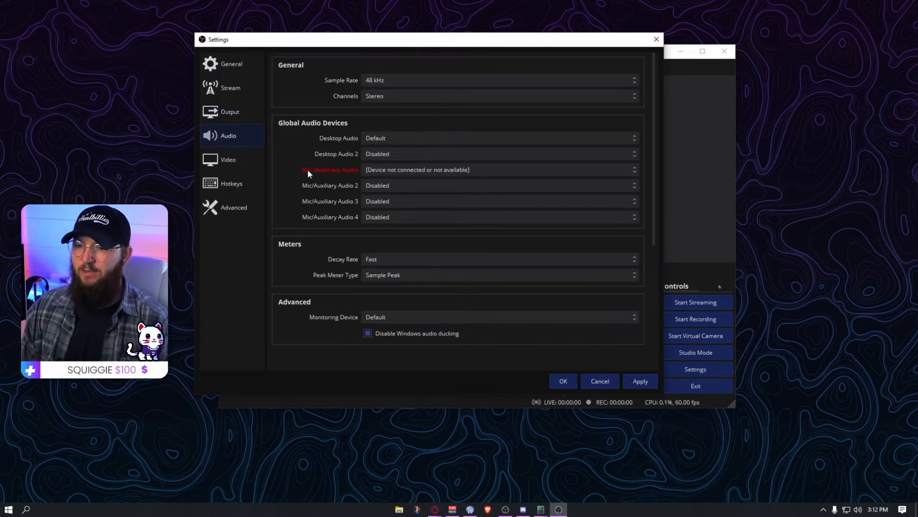
pyautogui.click(483, 171)
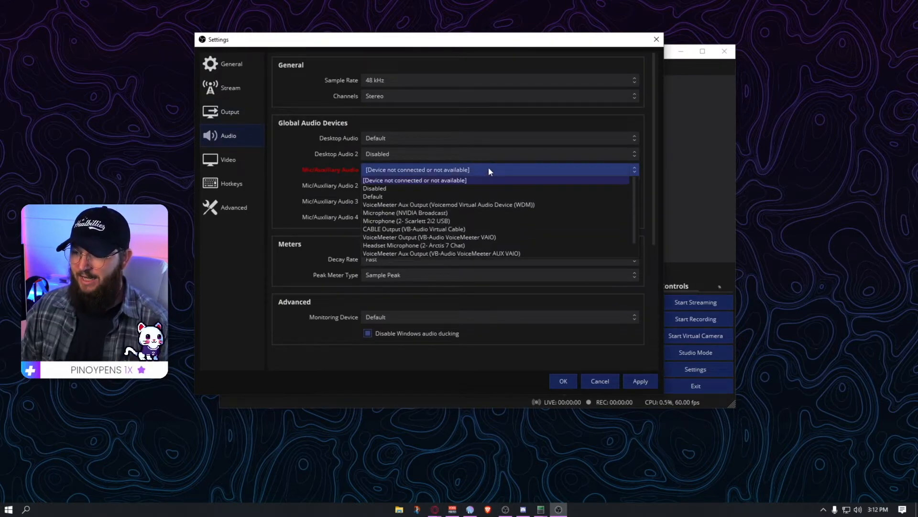
pyautogui.click(454, 223)
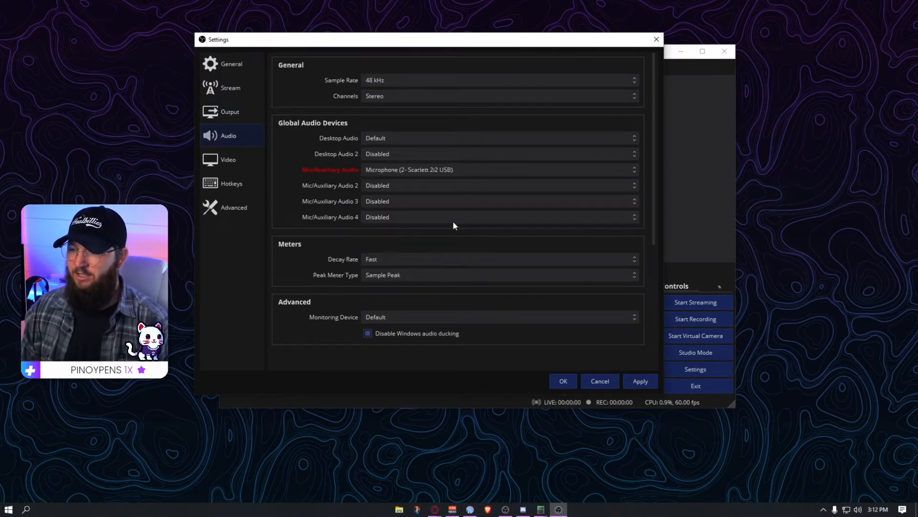
pyautogui.moveTo(492, 42); pyautogui.dragTo(251, 90)
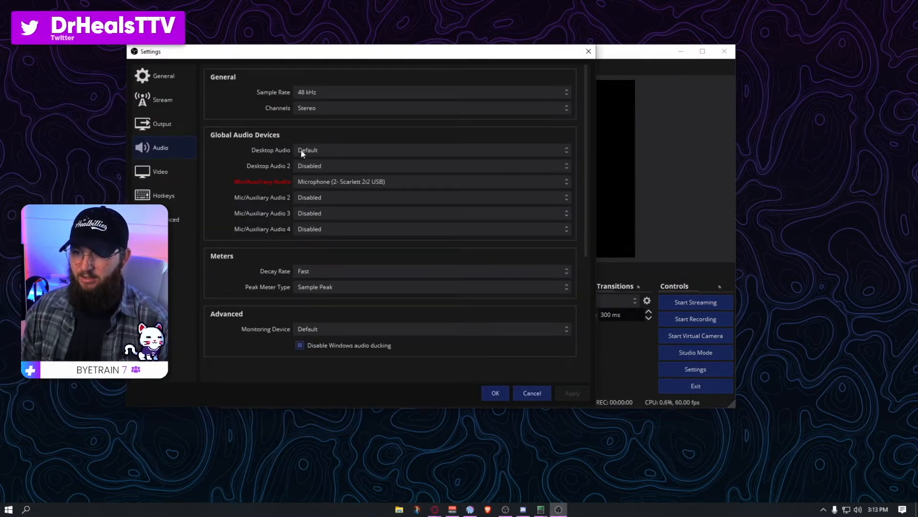
# Examine the available output (scaled) resolutions in the video settings
pyautogui.click(177, 173)
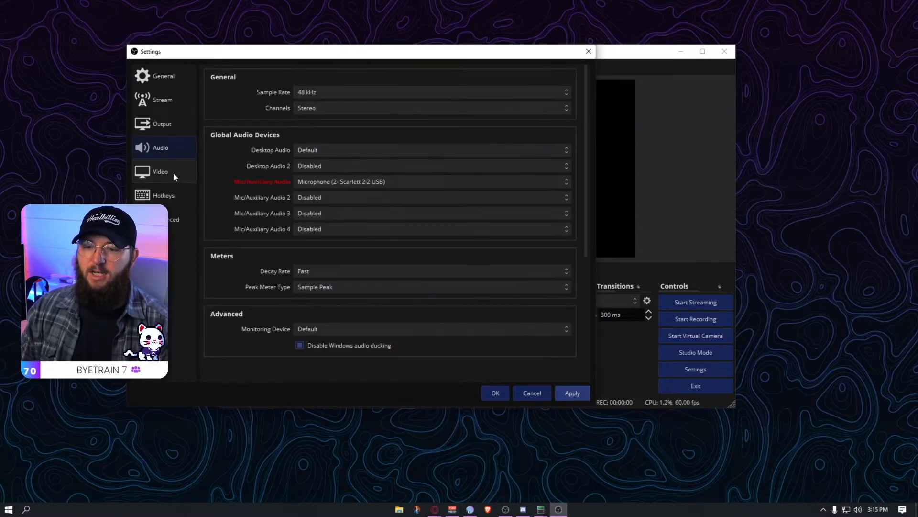
pyautogui.click(173, 172)
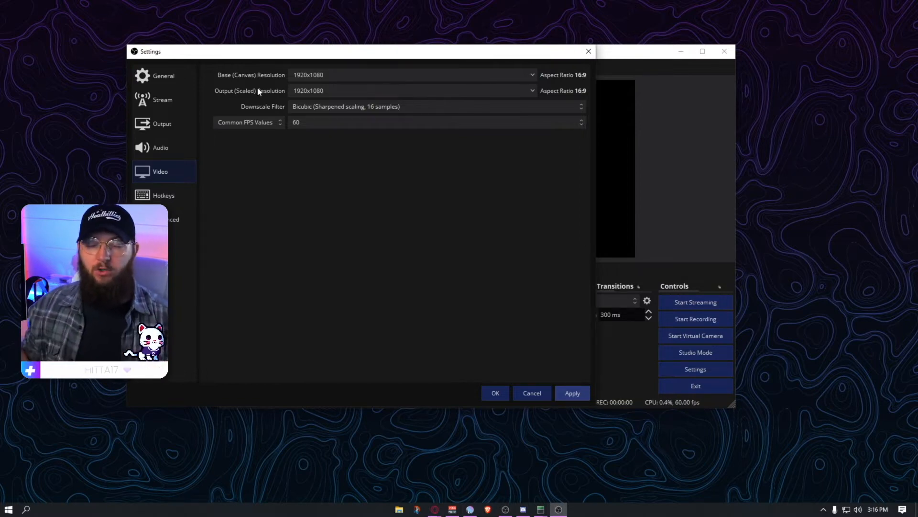
pyautogui.click(533, 90)
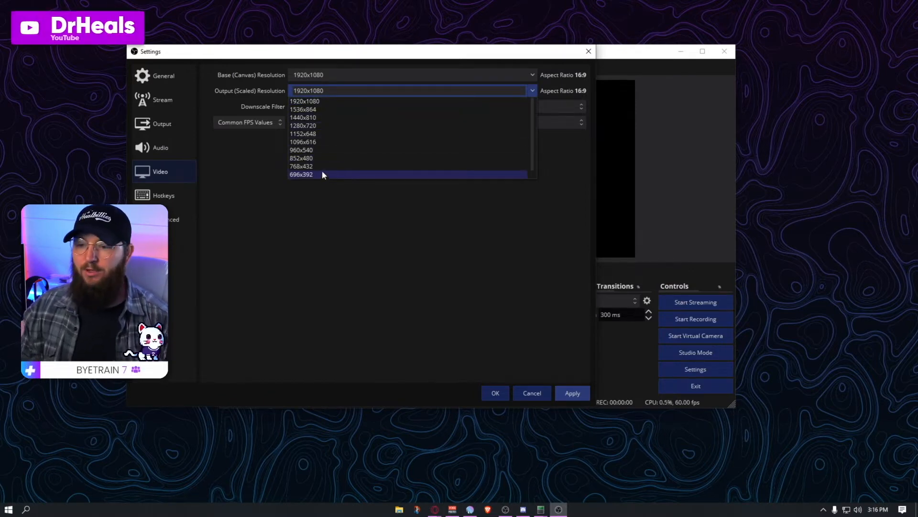
pyautogui.scroll(-1, 320, 174)
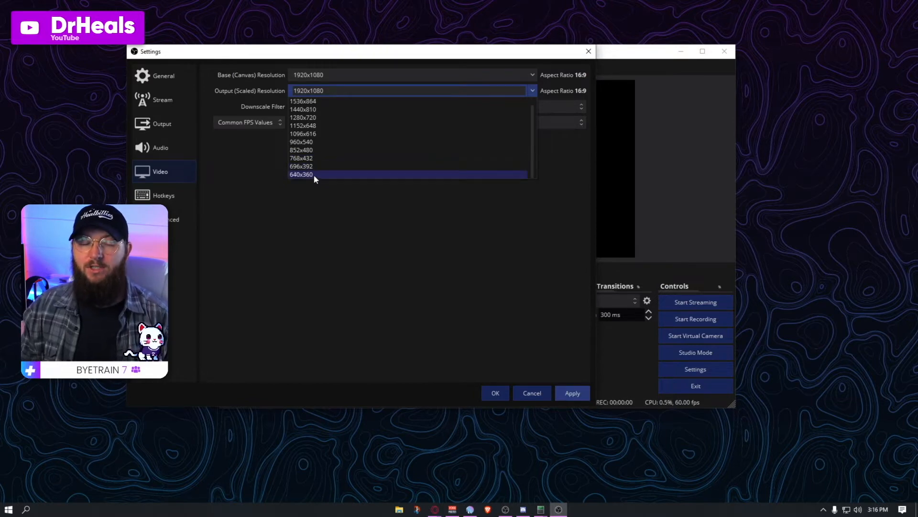
pyautogui.scroll(1, 344, 158)
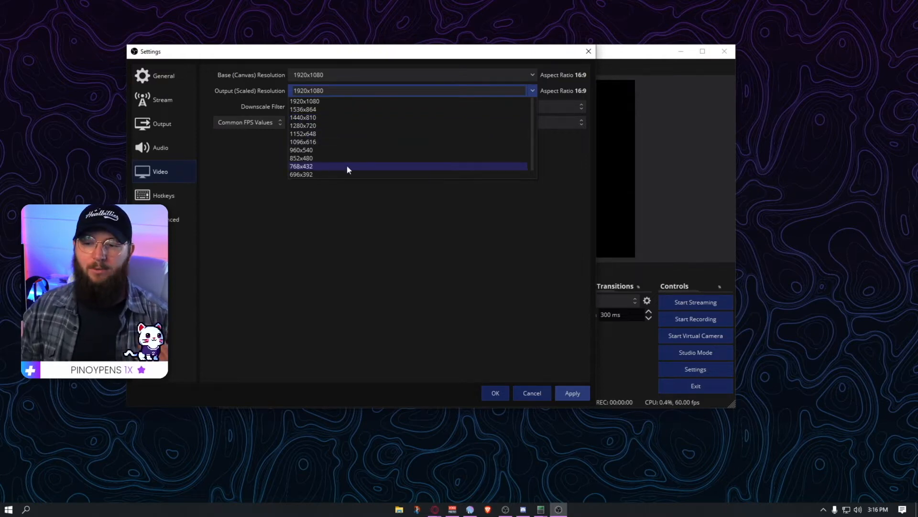
pyautogui.click(363, 216)
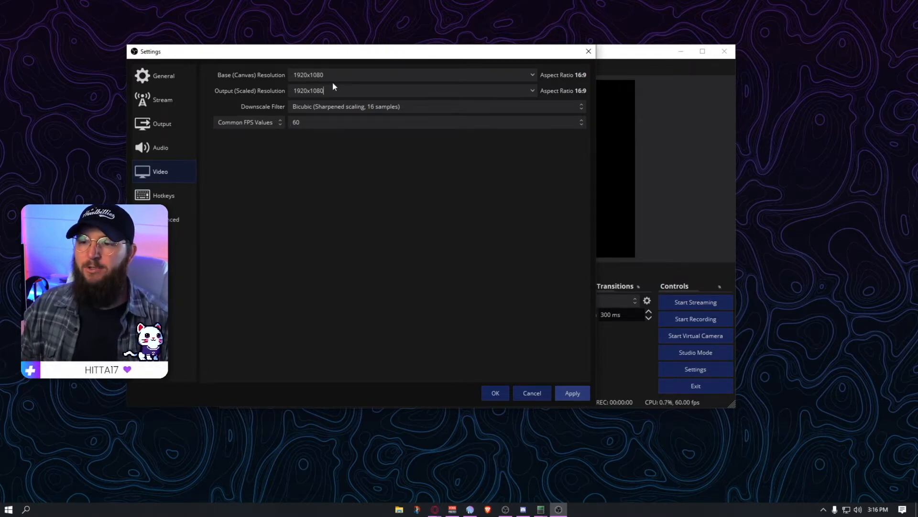
# Try a common FPS value of 30 in the video settings and return it to 60
pyautogui.click(317, 121)
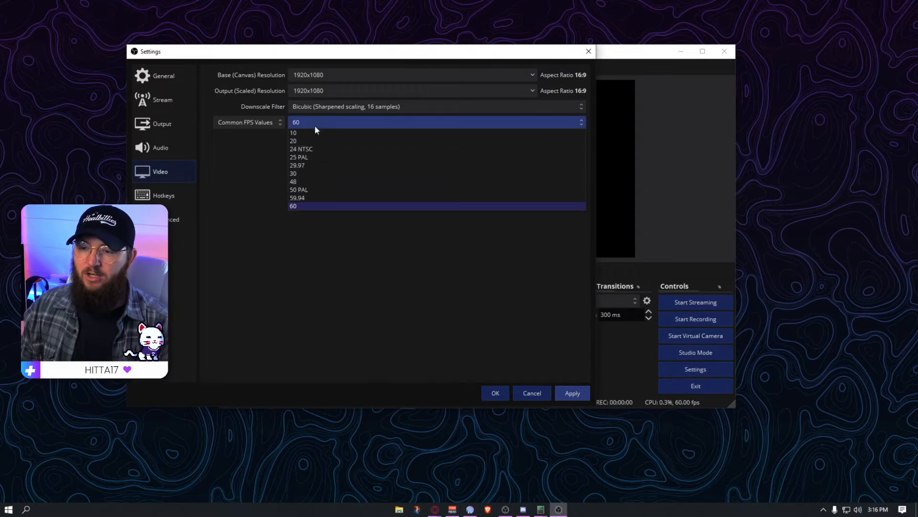
pyautogui.click(309, 173)
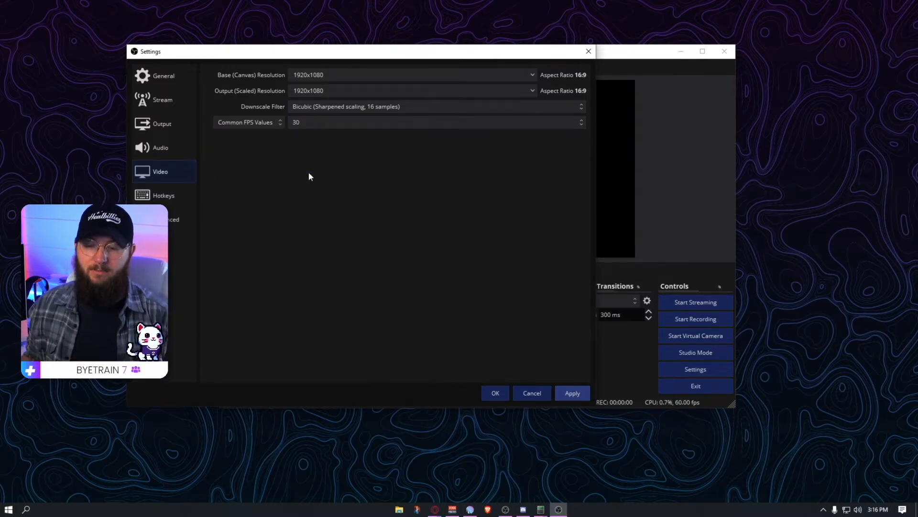
pyautogui.click(320, 122)
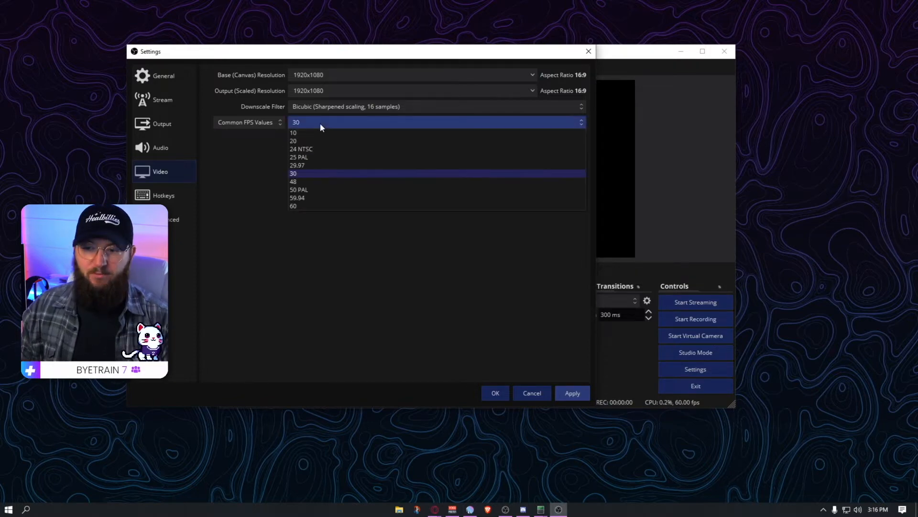
pyautogui.click(312, 204)
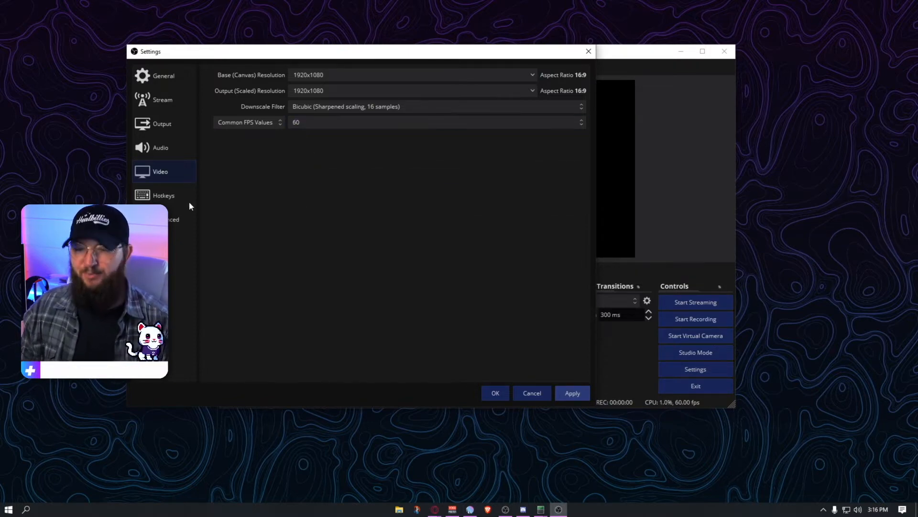
# Try assigning Home as the hotkey for switching to the scene, and restore the hotkey to blank
pyautogui.click(174, 196)
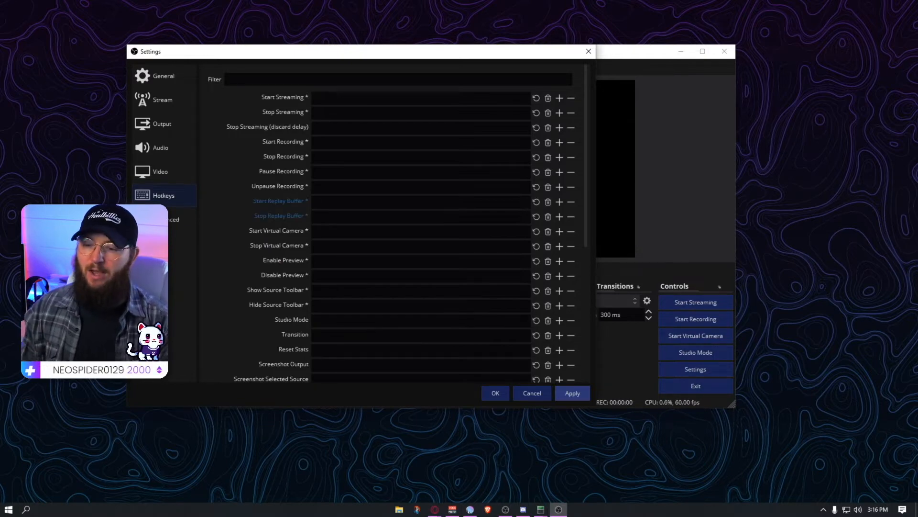
pyautogui.scroll(-3, 372, 324)
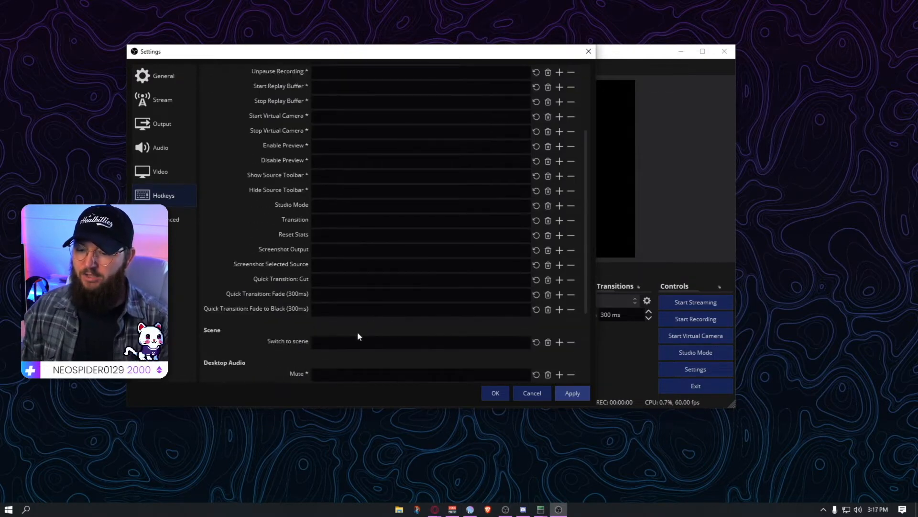
pyautogui.scroll(-1, 392, 223)
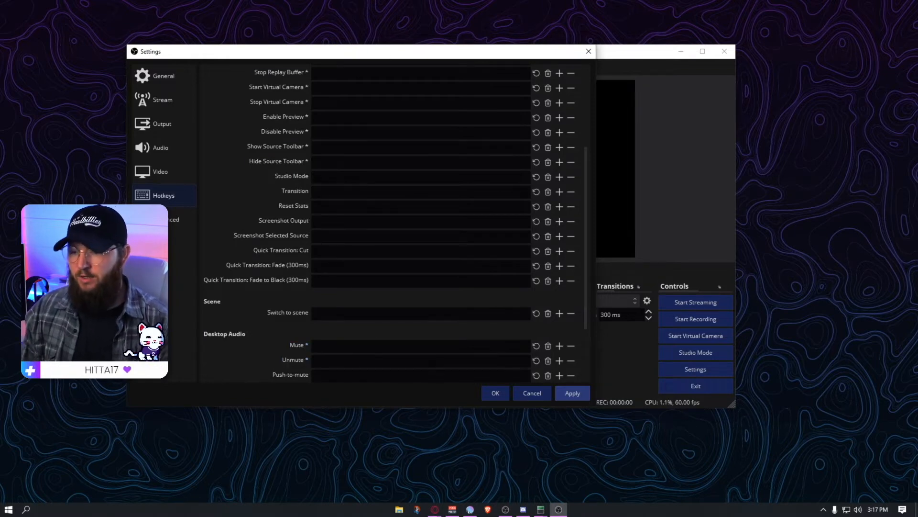
pyautogui.scroll(-2, 395, 296)
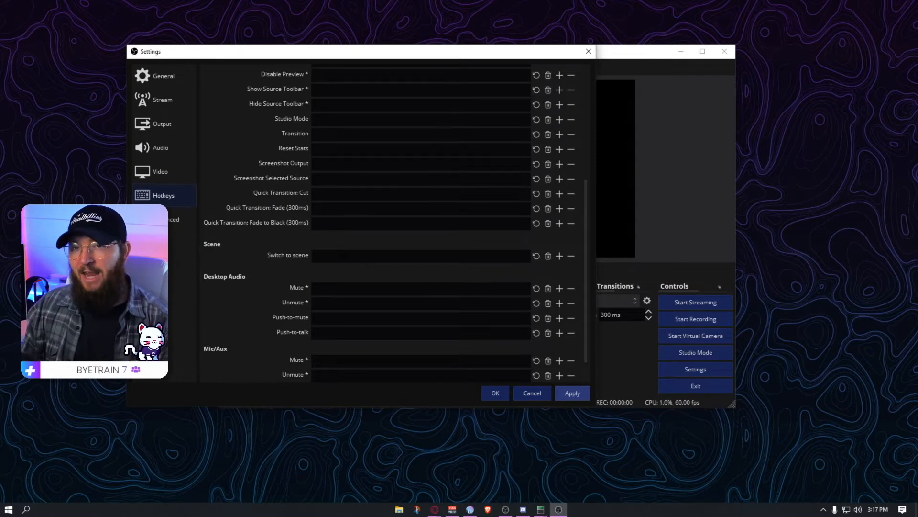
pyautogui.press('Home')
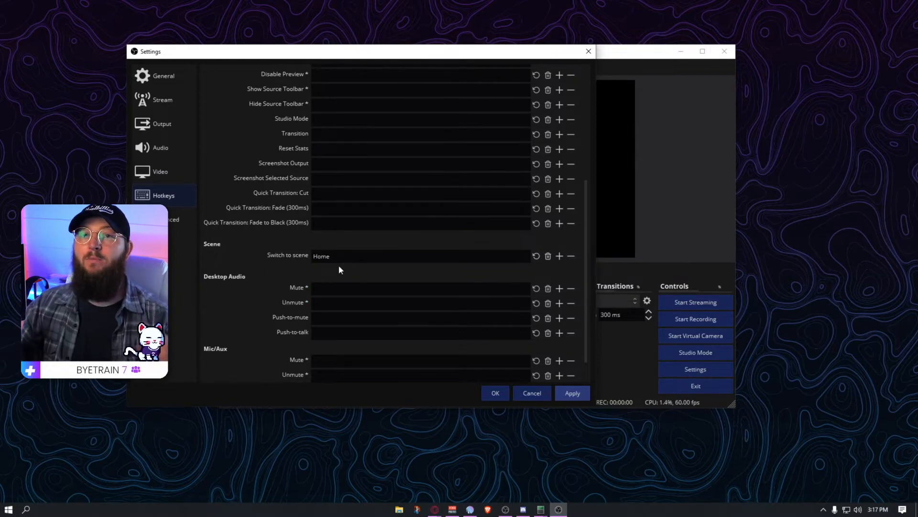
pyautogui.moveTo(336, 257); pyautogui.dragTo(297, 254)
pyautogui.click(537, 256)
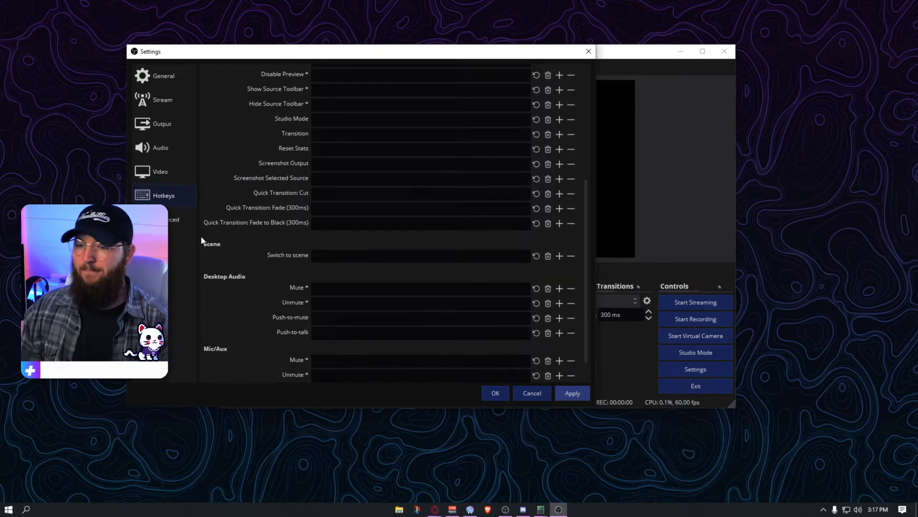
# Review the advanced recording, stream delay, reconnect and network settings, and apply and close the settings
pyautogui.click(180, 223)
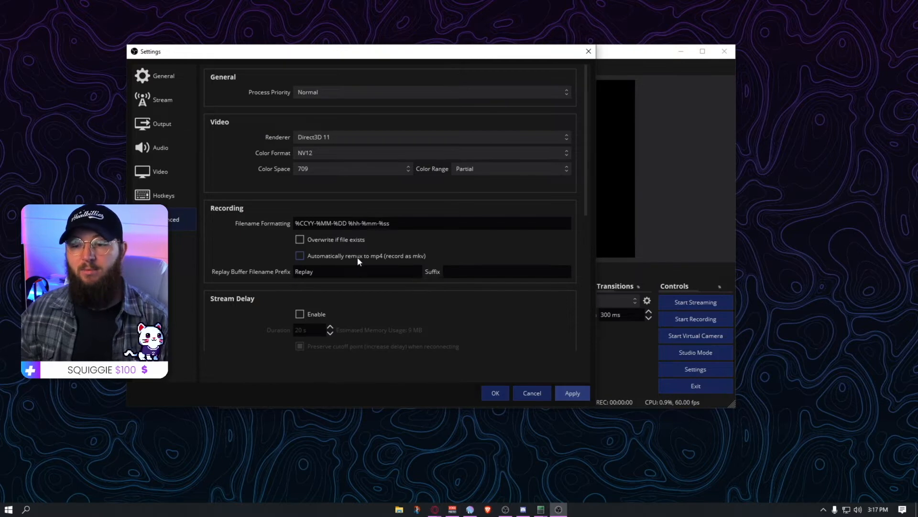
pyautogui.scroll(-2, 357, 257)
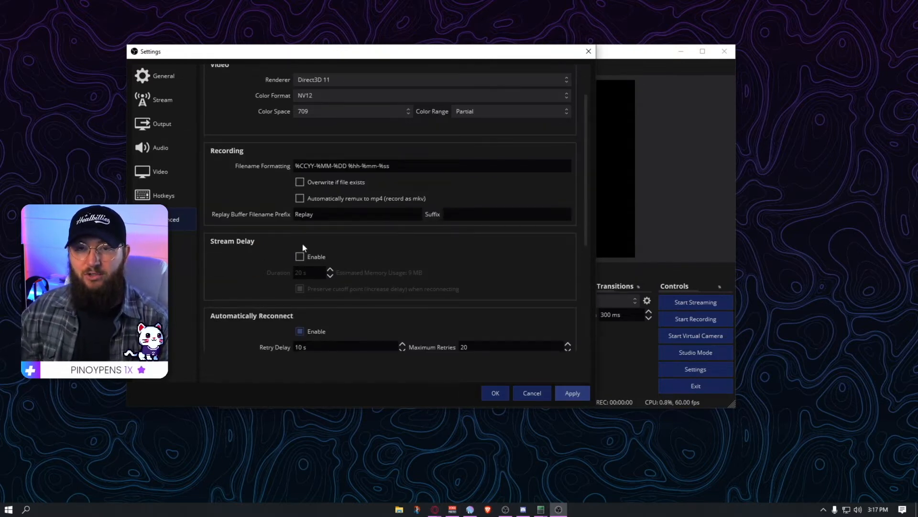
pyautogui.scroll(-3, 340, 267)
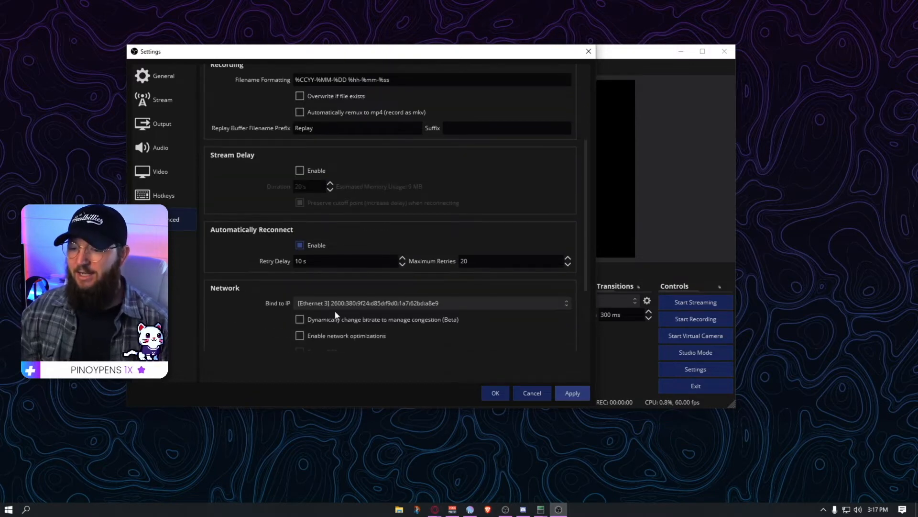
pyautogui.scroll(-3, 334, 242)
pyautogui.scroll(-1, 346, 323)
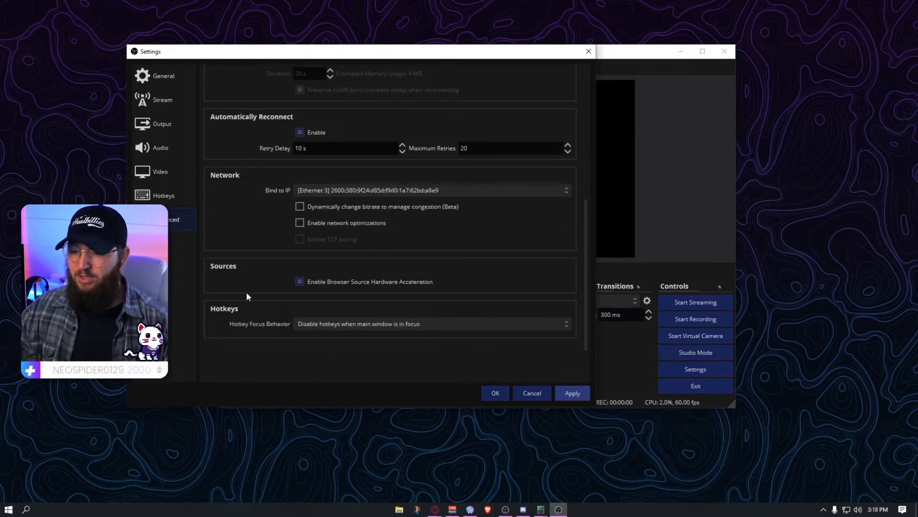
pyautogui.scroll(2, 248, 295)
pyautogui.scroll(1, 248, 292)
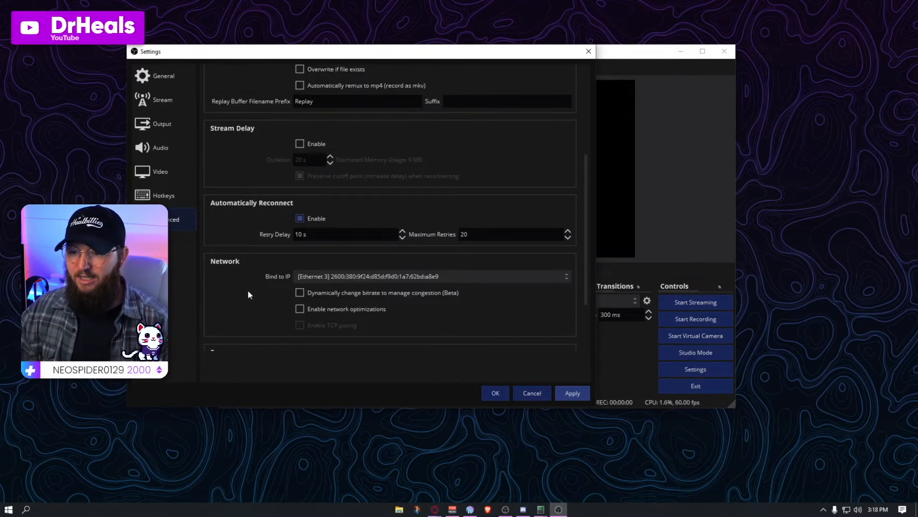
pyautogui.scroll(1, 248, 295)
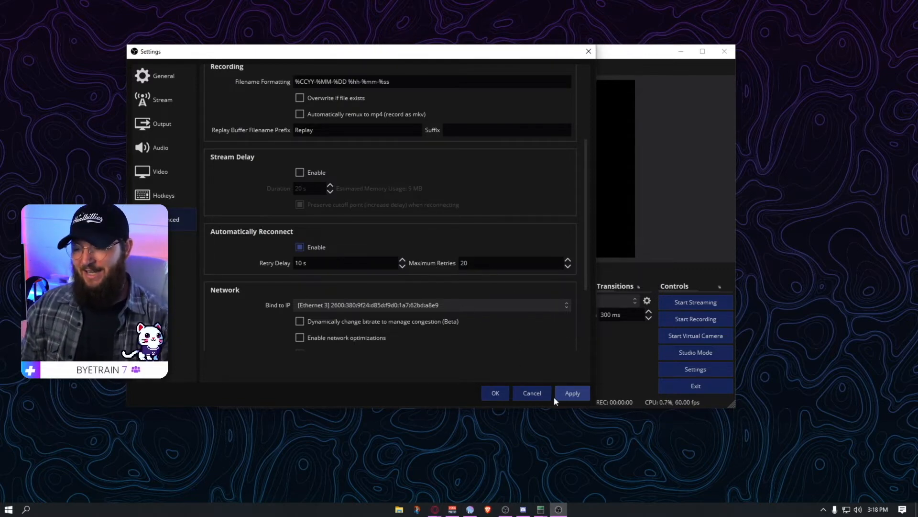
pyautogui.click(573, 394)
pyautogui.click(495, 395)
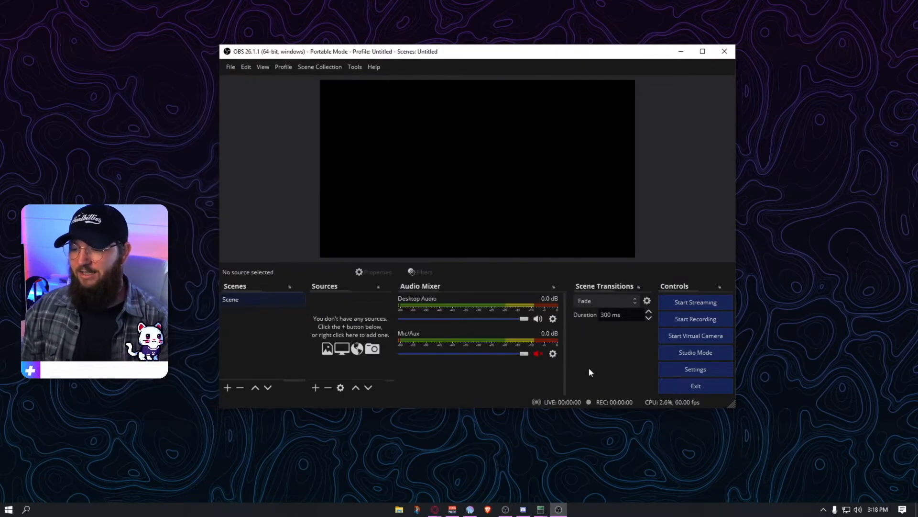
# Rename the existing scene as Fullscreen
pyautogui.rightClick(239, 300)
pyautogui.click(260, 360)
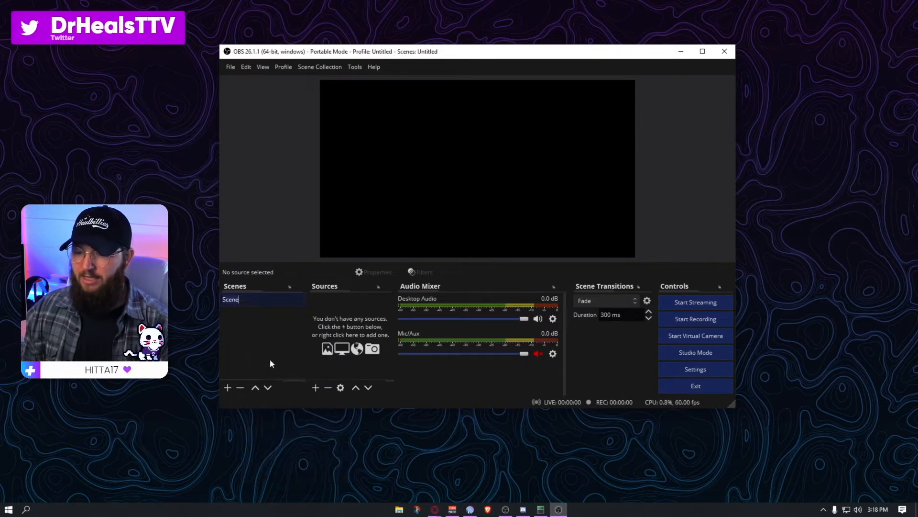
pyautogui.write('Fullscreen')
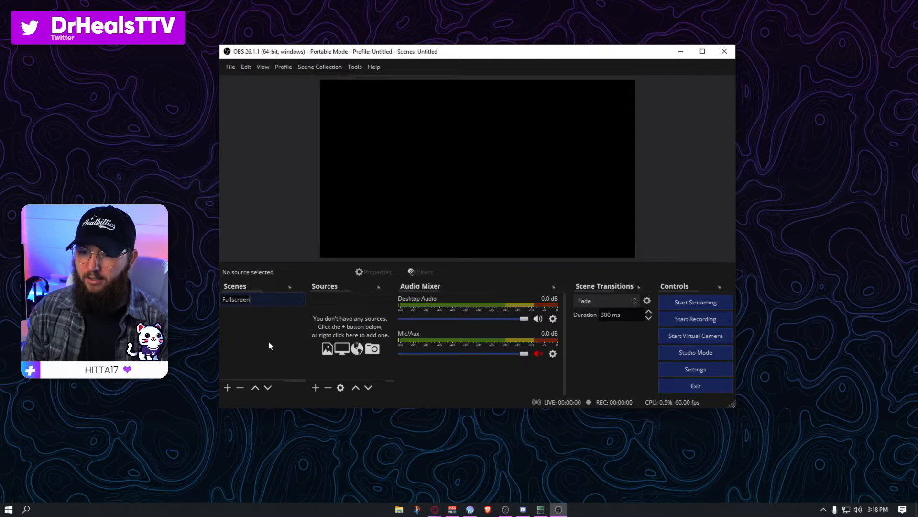
pyautogui.press('Return')
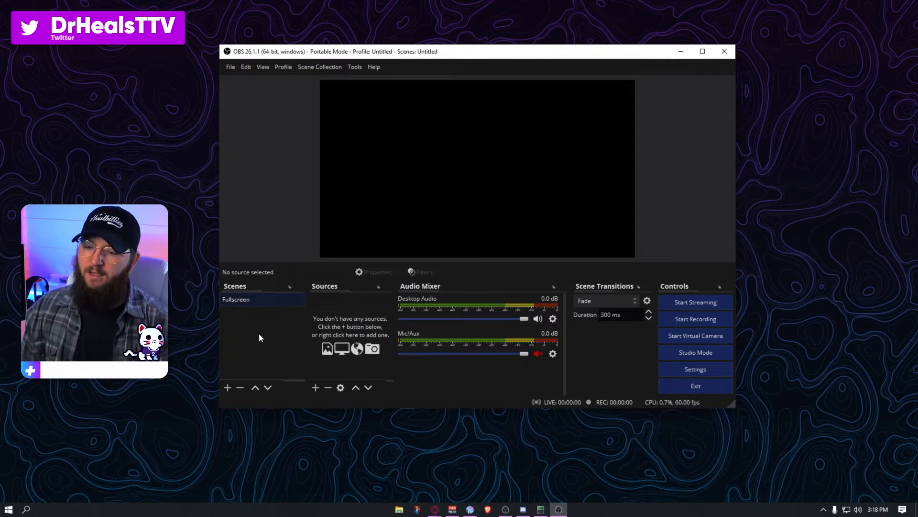
# Add a new scene named Game Scene
pyautogui.click(228, 387)
pyautogui.write('Game Sce')
pyautogui.write('ne')
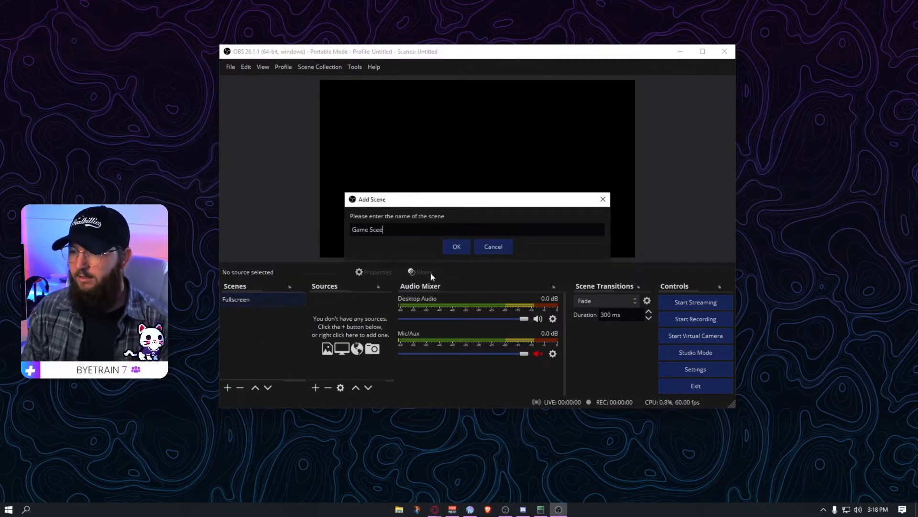
pyautogui.click(466, 243)
# Add two more scenes named Starting and BRB
pyautogui.click(228, 386)
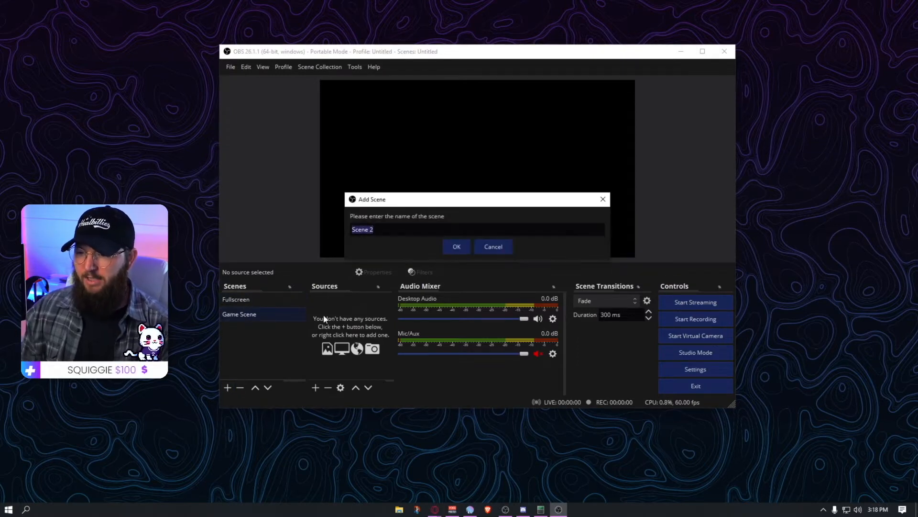
pyautogui.click(469, 250)
pyautogui.click(228, 388)
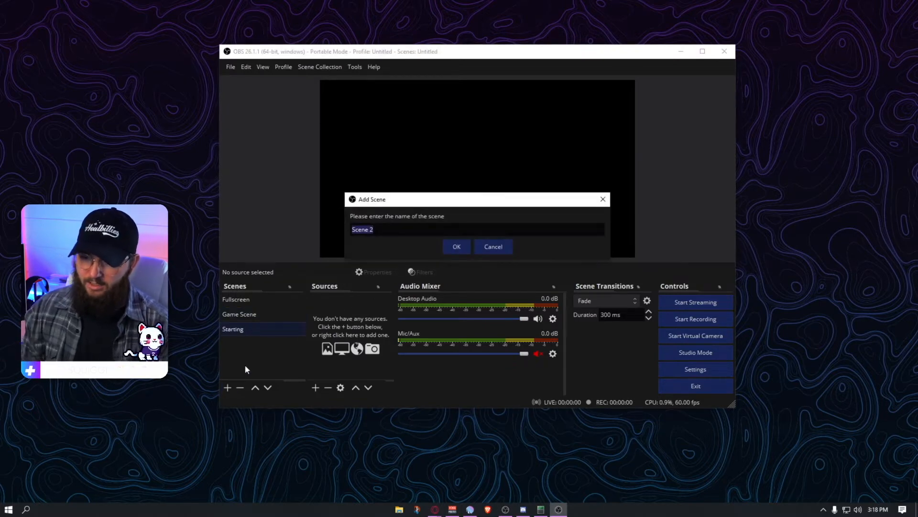
pyautogui.write('BREB')
pyautogui.press('BackSpace')
pyautogui.press('BackSpace')
pyautogui.write('B')
pyautogui.click(453, 248)
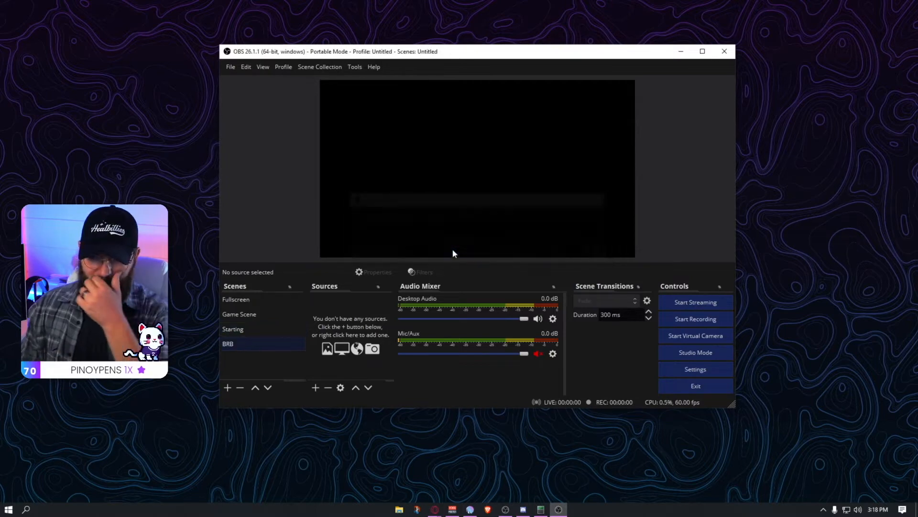
# Add a Video Capture Device source named G7 to the Fullscreen scene, using the Game Capture HD60 S device
pyautogui.click(260, 299)
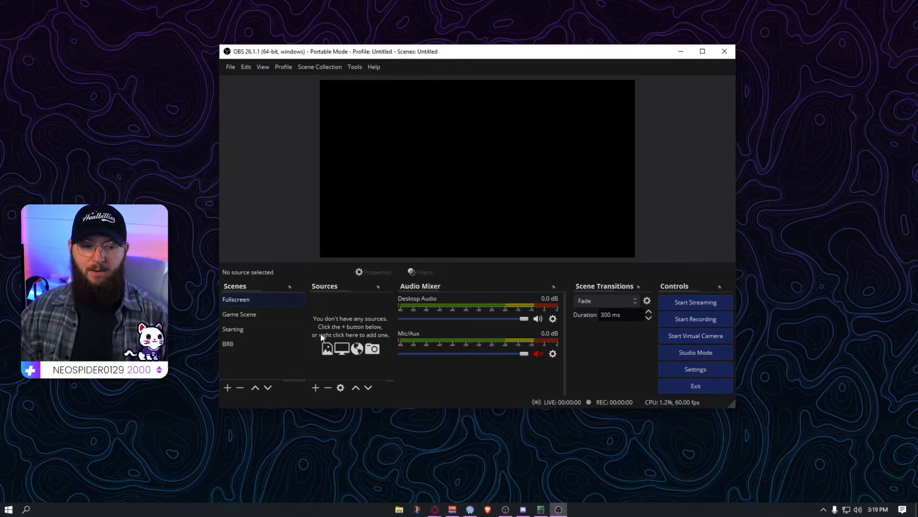
pyautogui.click(315, 390)
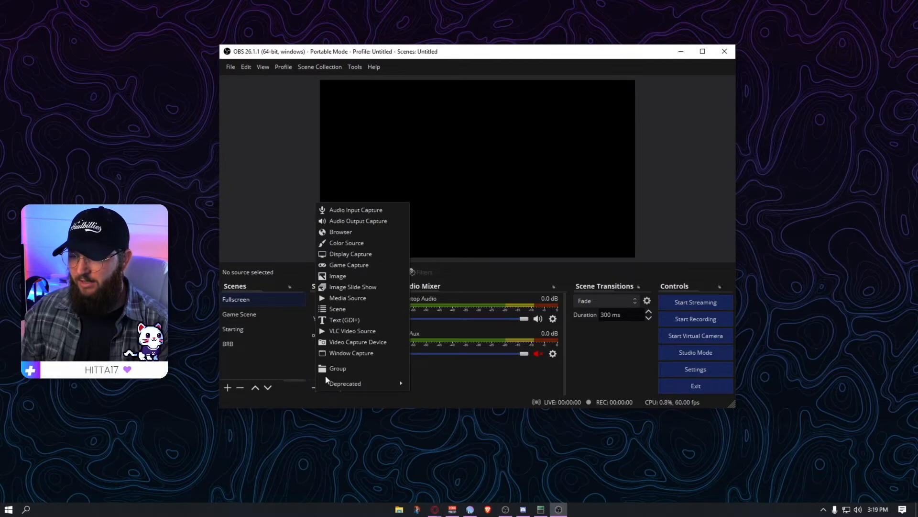
pyautogui.click(358, 341)
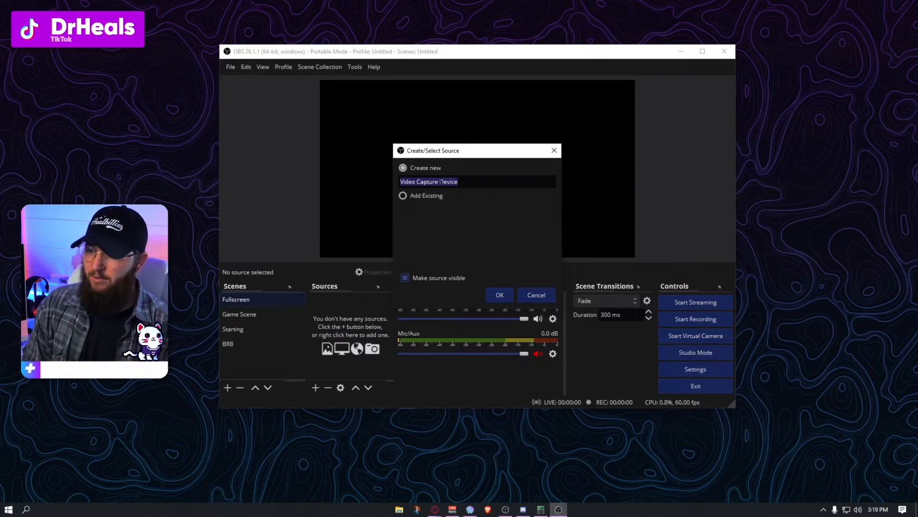
pyautogui.write('G&')
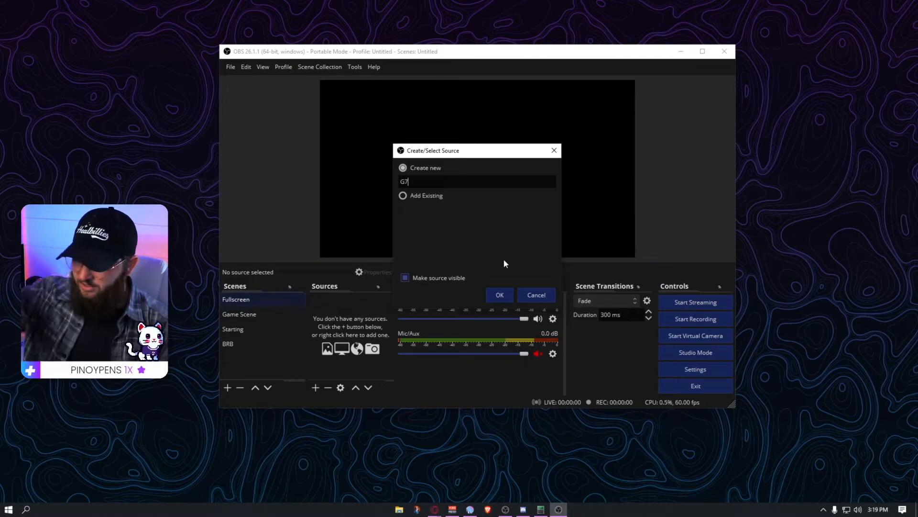
pyautogui.click(497, 290)
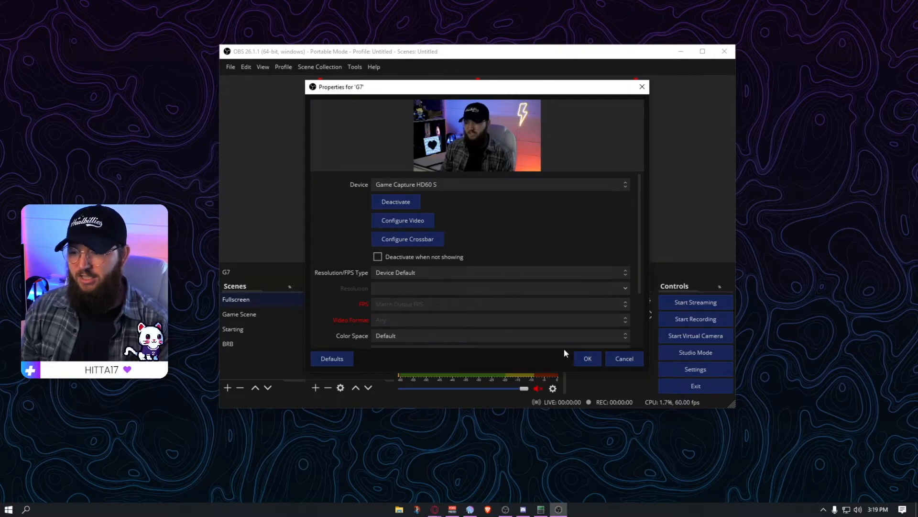
pyautogui.click(586, 360)
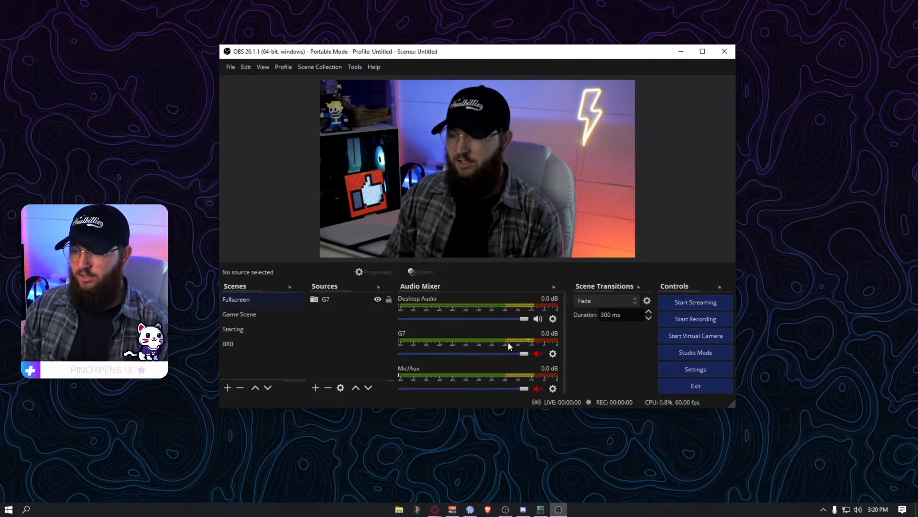
# Hide the G7 source in the audio mixer and unmute Mic/Aux
pyautogui.click(553, 353)
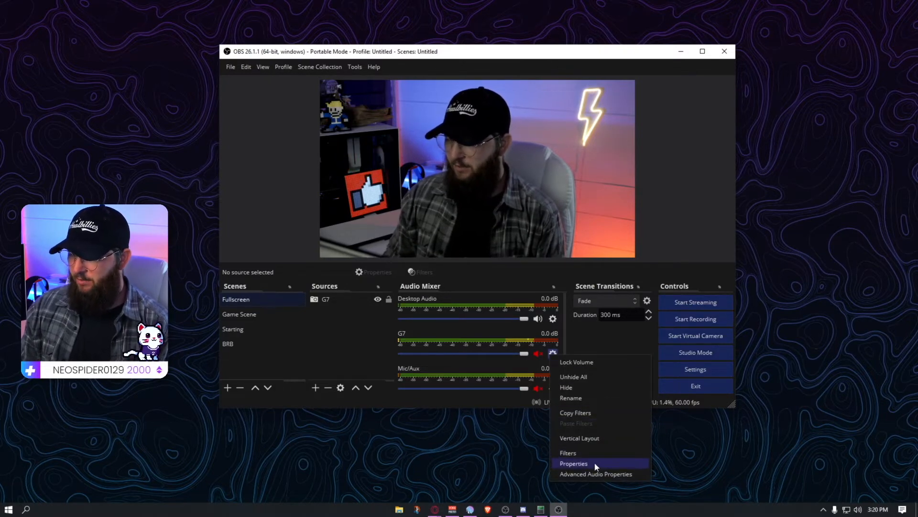
pyautogui.click(589, 386)
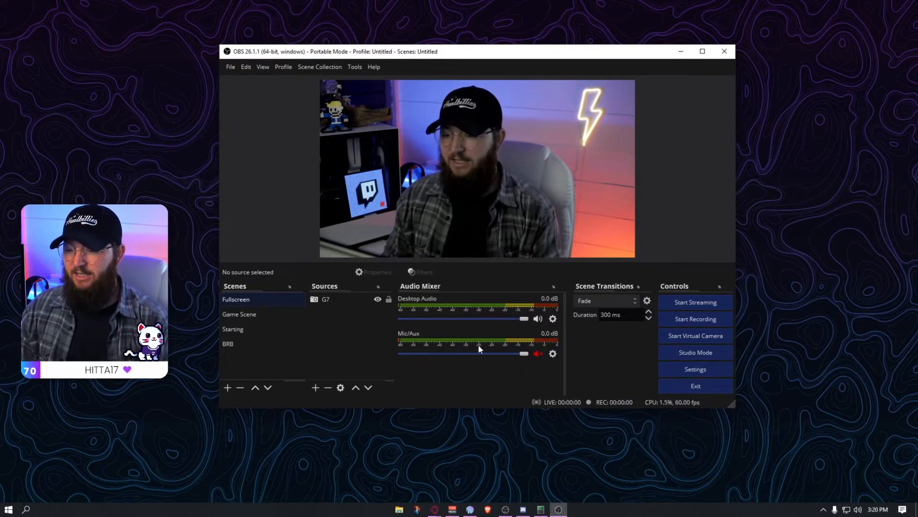
pyautogui.click(538, 354)
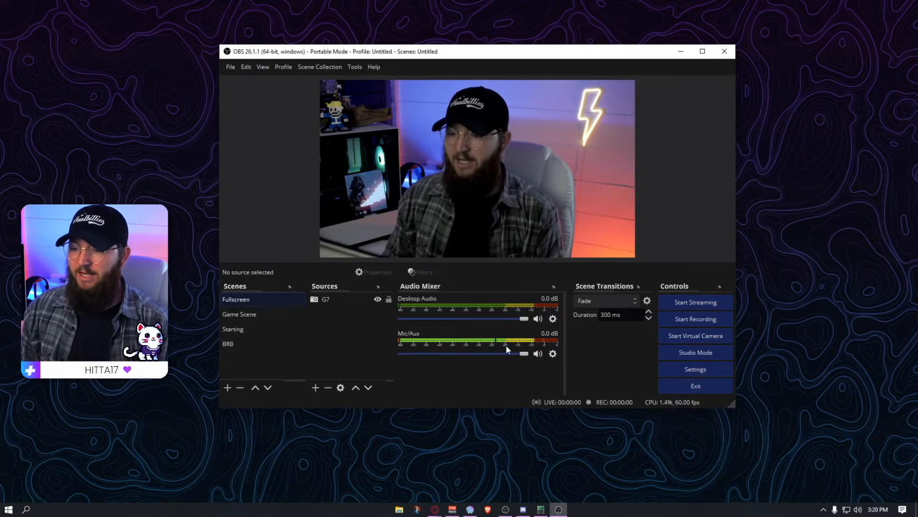
# Check which device is selected in the Mic/Aux properties
pyautogui.click(553, 355)
pyautogui.click(586, 461)
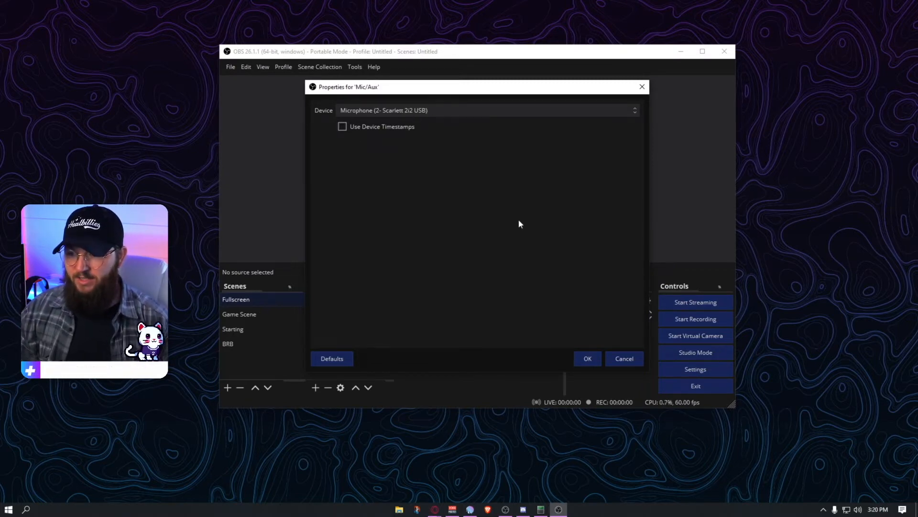
pyautogui.click(584, 358)
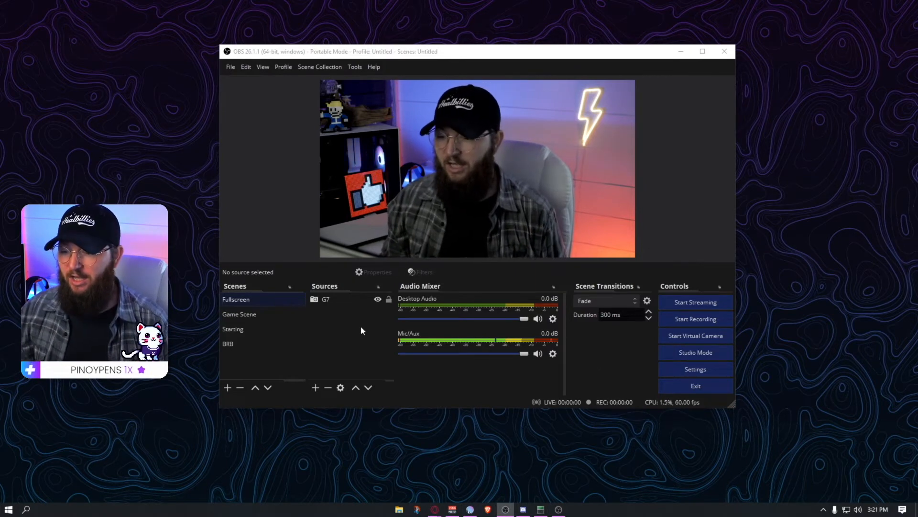
# Add a Color Correction effect filter to the G7 source, keeping the default filter name
pyautogui.click(342, 299)
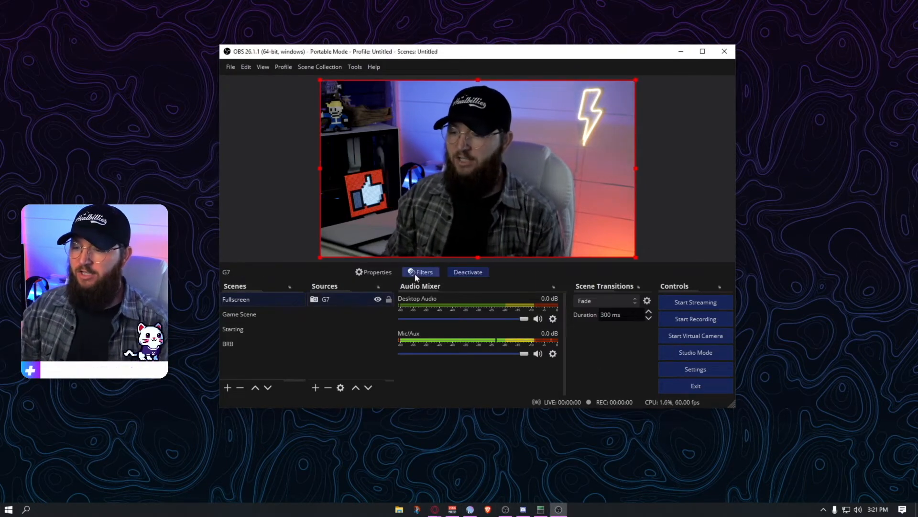
pyautogui.rightClick(337, 296)
pyautogui.click(352, 278)
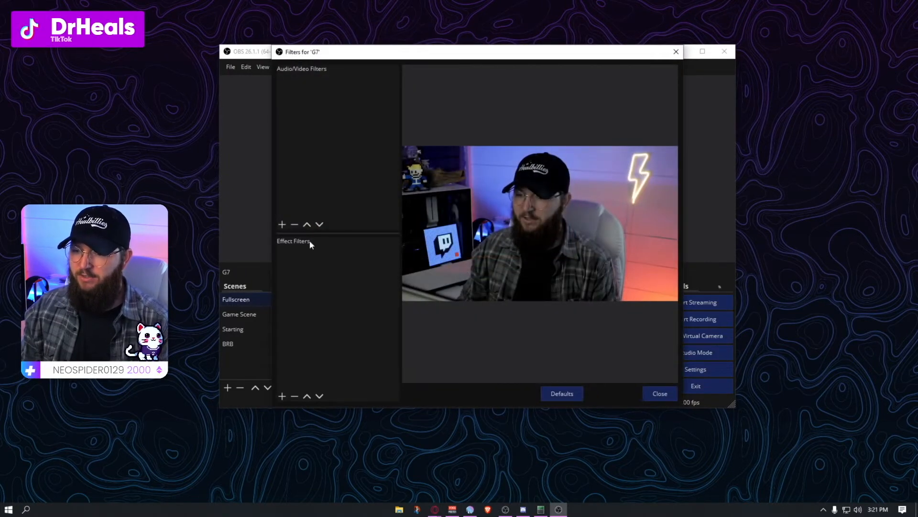
pyautogui.click(281, 396)
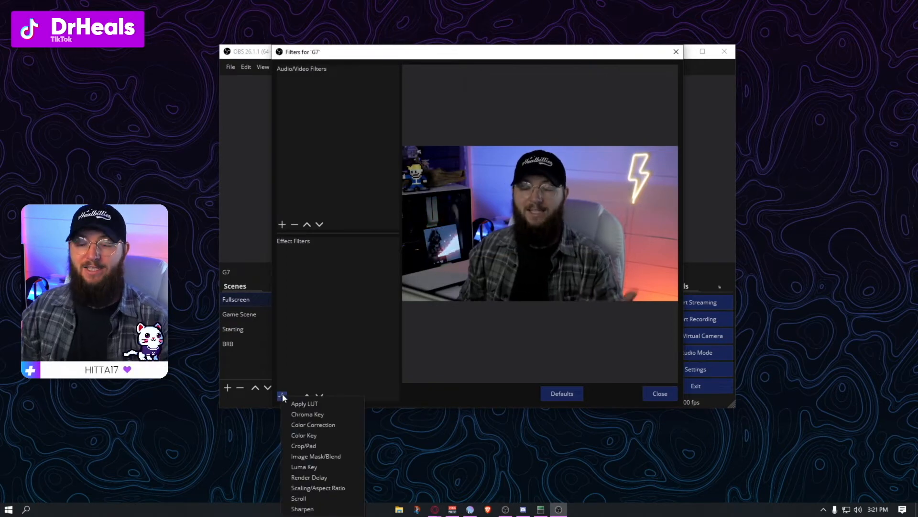
pyautogui.click(320, 424)
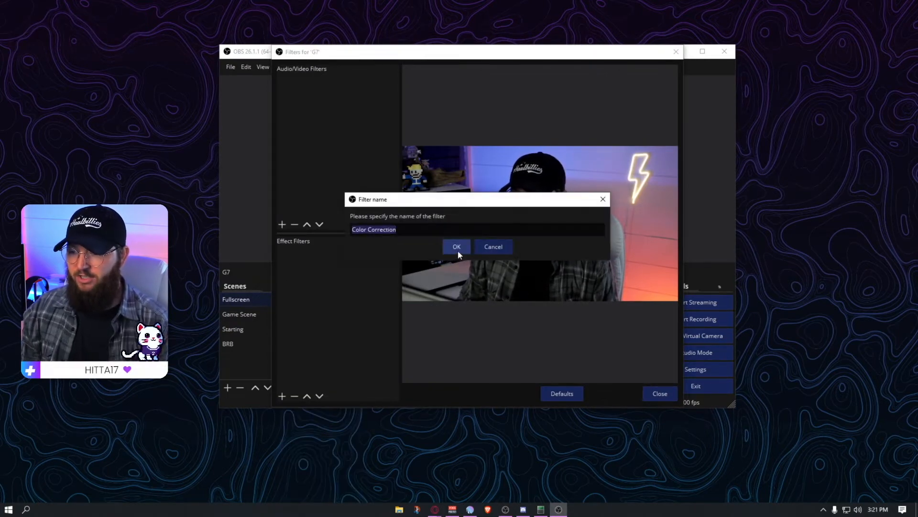
pyautogui.click(458, 251)
# Set the Color Correction filter's contrast to 0.08, brightness to 0.02 and saturation to 0.50, and compare the image with the filter toggled
pyautogui.moveTo(536, 291); pyautogui.dragTo(540, 291)
pyautogui.moveTo(476, 323); pyautogui.dragTo(487, 323)
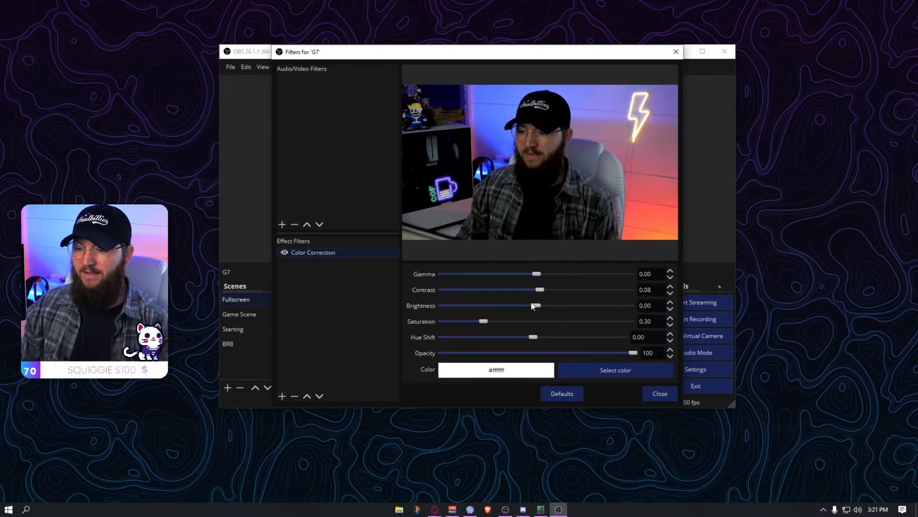
pyautogui.moveTo(533, 307); pyautogui.dragTo(538, 308)
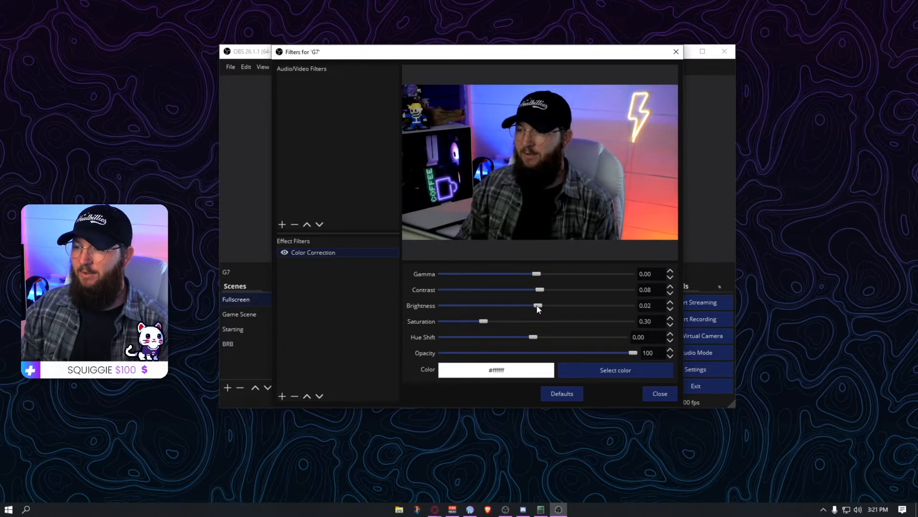
pyautogui.moveTo(488, 324); pyautogui.dragTo(493, 324)
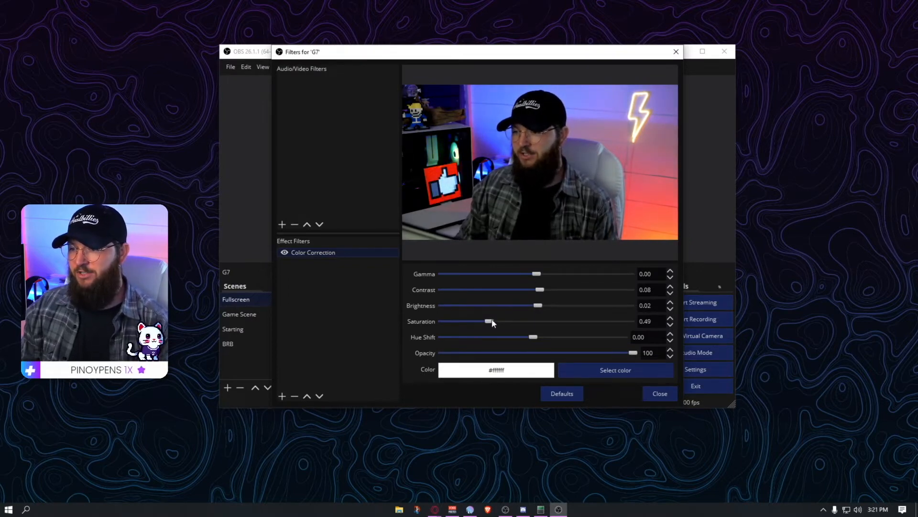
pyautogui.click(285, 253)
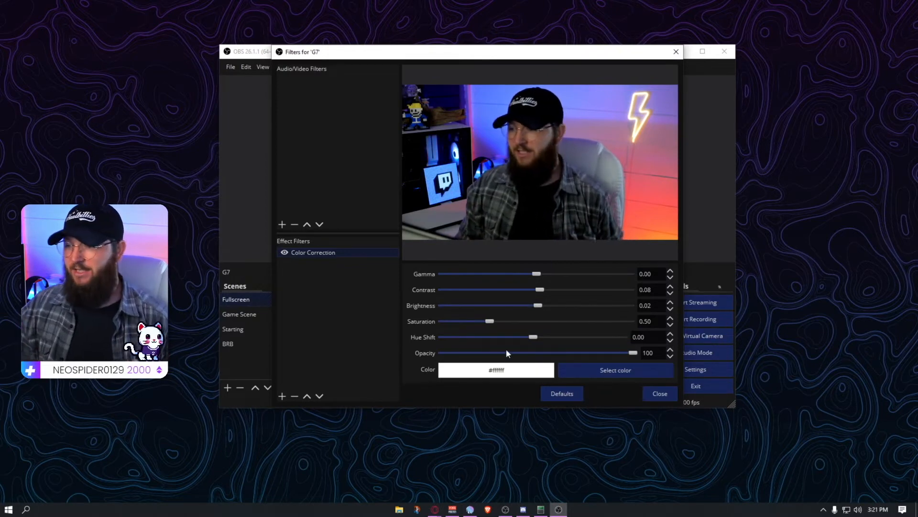
# Check which other effect filters are available for G7, and close its filters window
pyautogui.click(282, 396)
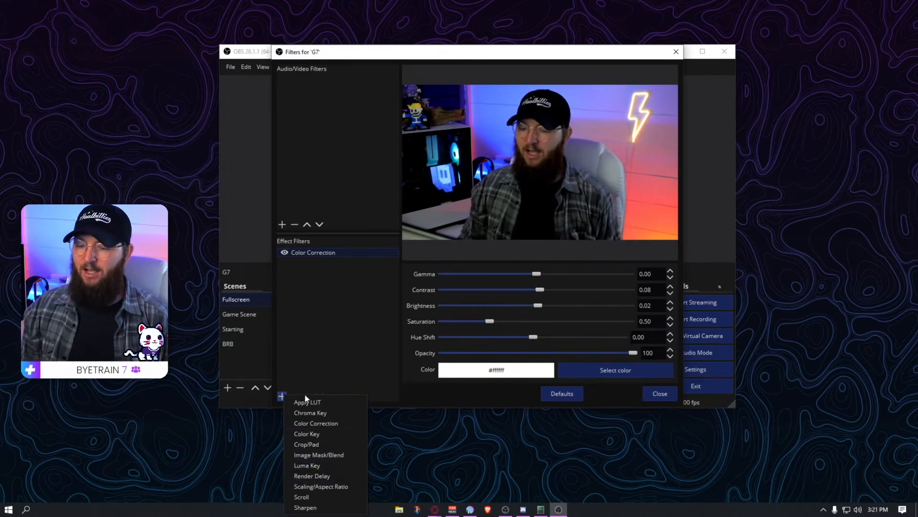
pyautogui.click(346, 333)
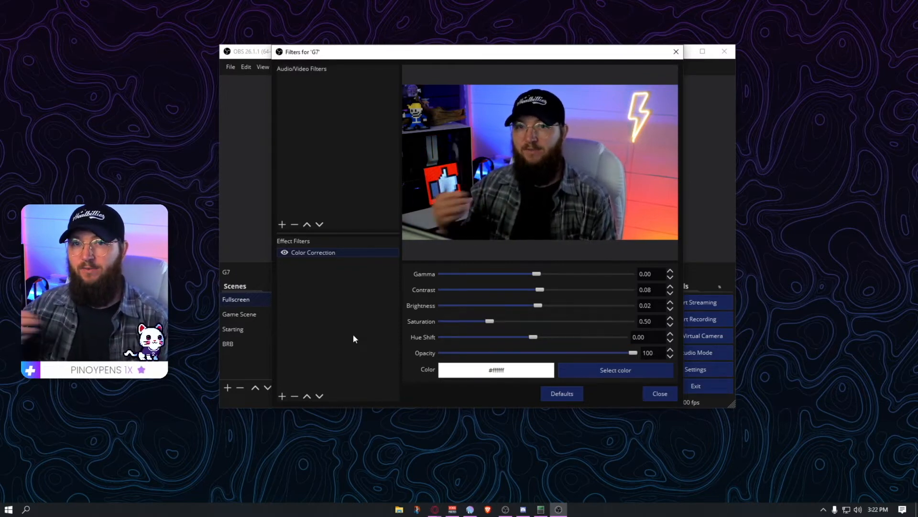
pyautogui.click(646, 396)
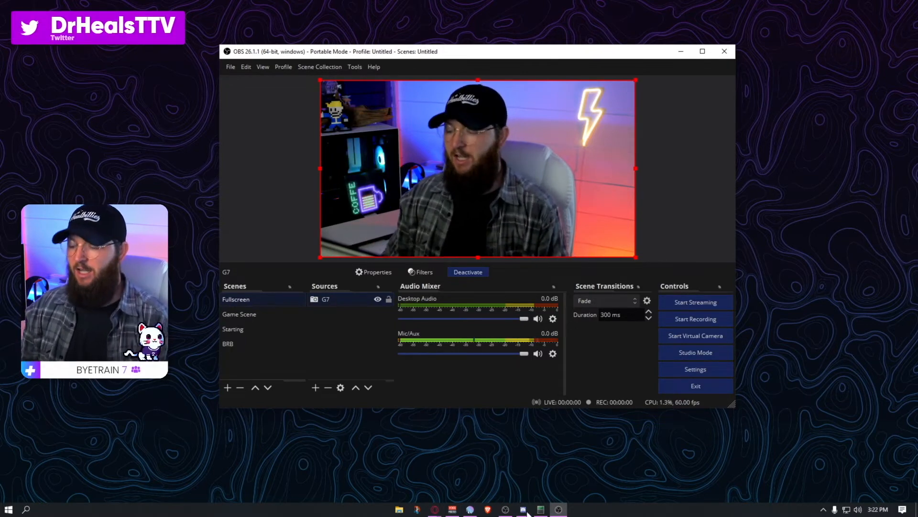
# Switch to Canva in the browser and create a new 1920 × 1080 px Presentation design
pyautogui.moveTo(435, 509)
pyautogui.click(466, 493)
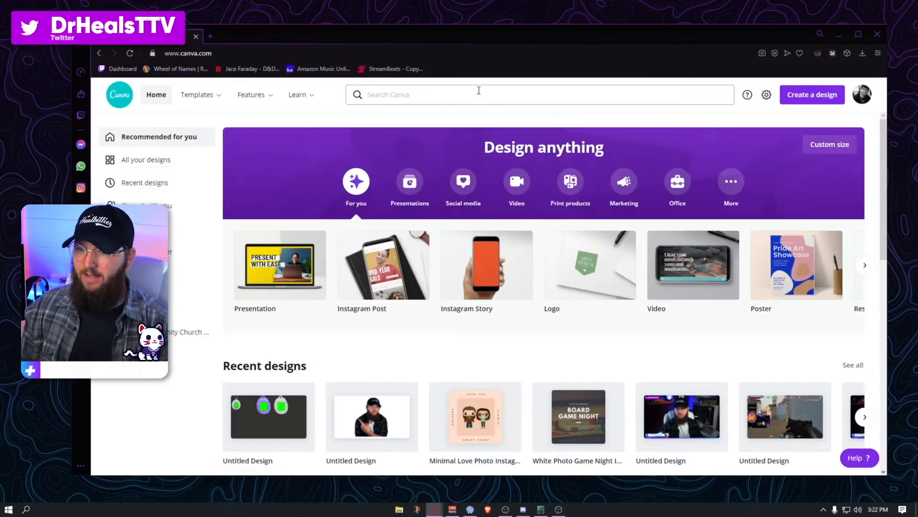
pyautogui.click(812, 95)
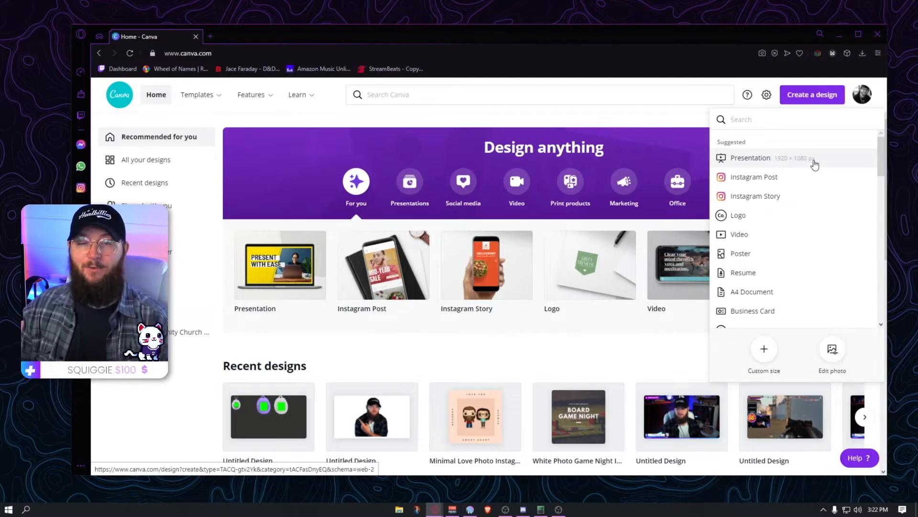
pyautogui.click(749, 159)
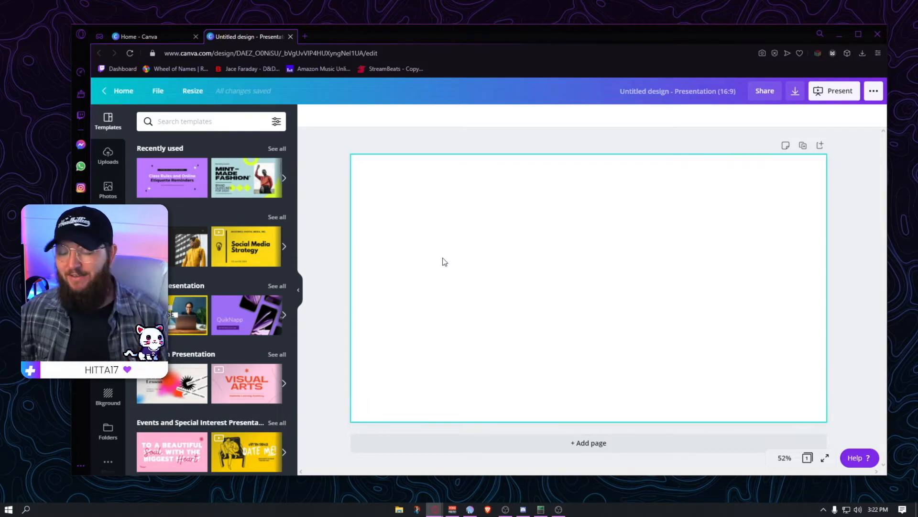
# Browse the presentation templates, including the pages of the Pink and Neon Yellow Retro Classic Visual Arts template
pyautogui.scroll(-1, 212, 211)
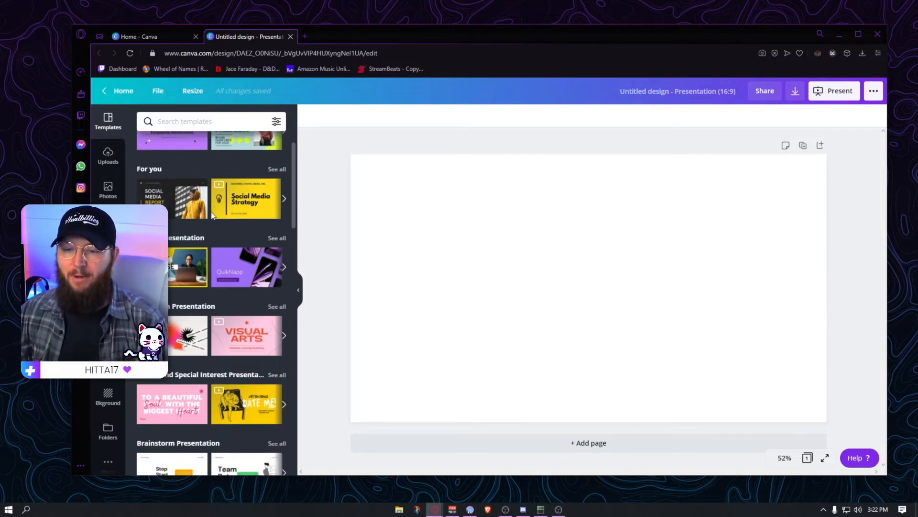
pyautogui.scroll(-1, 213, 214)
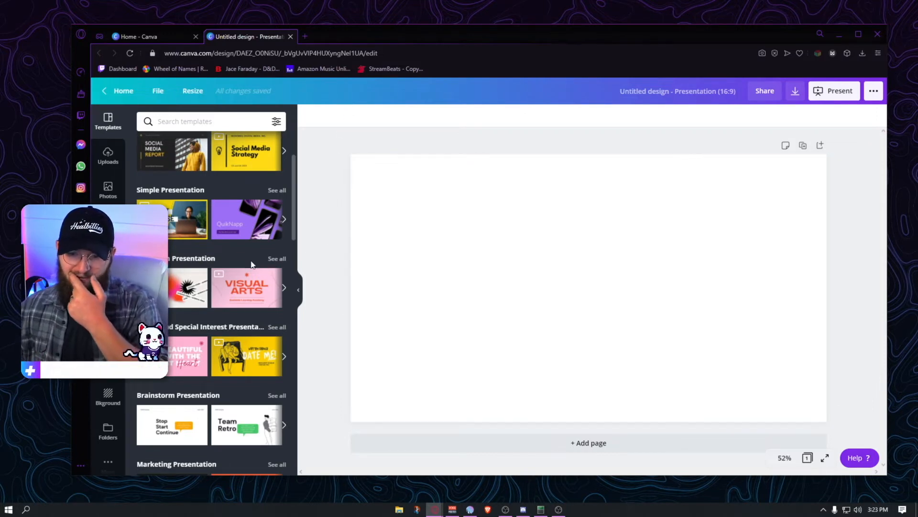
pyautogui.scroll(-4, 252, 264)
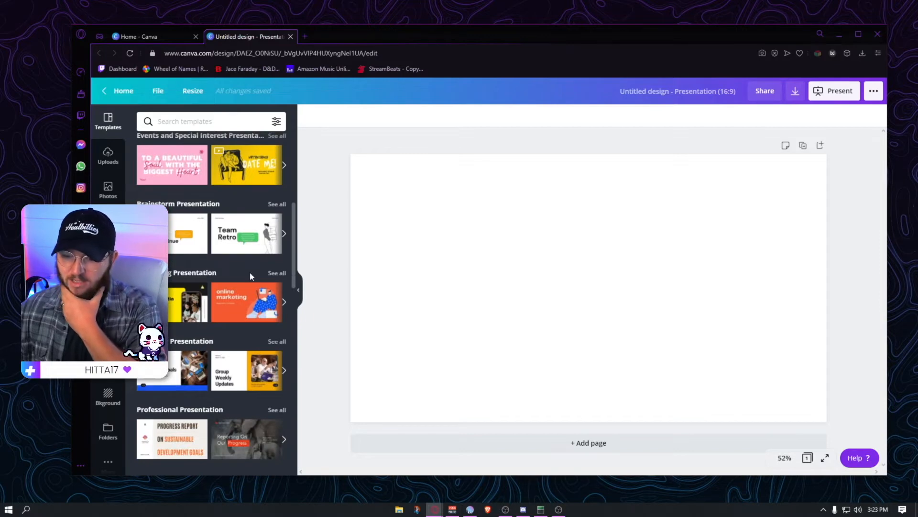
pyautogui.scroll(-4, 250, 276)
pyautogui.scroll(-2, 249, 275)
pyautogui.scroll(-2, 248, 281)
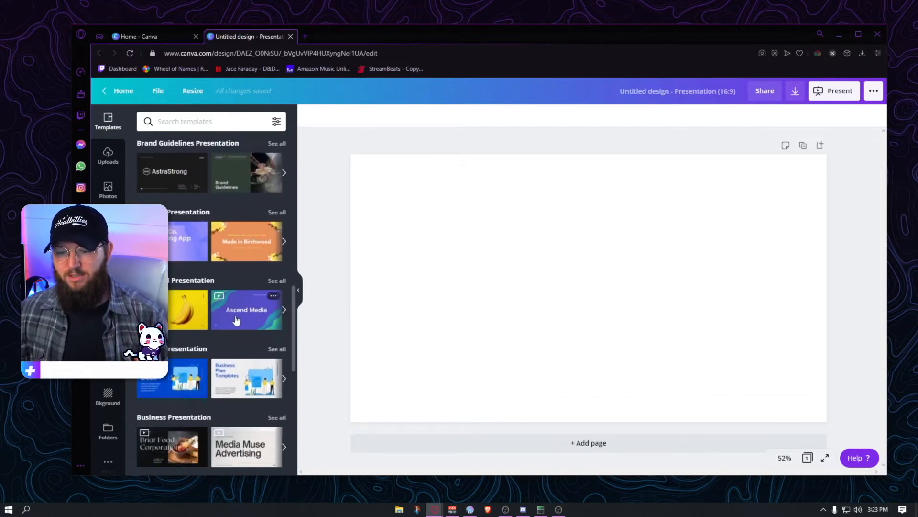
pyautogui.scroll(-4, 236, 320)
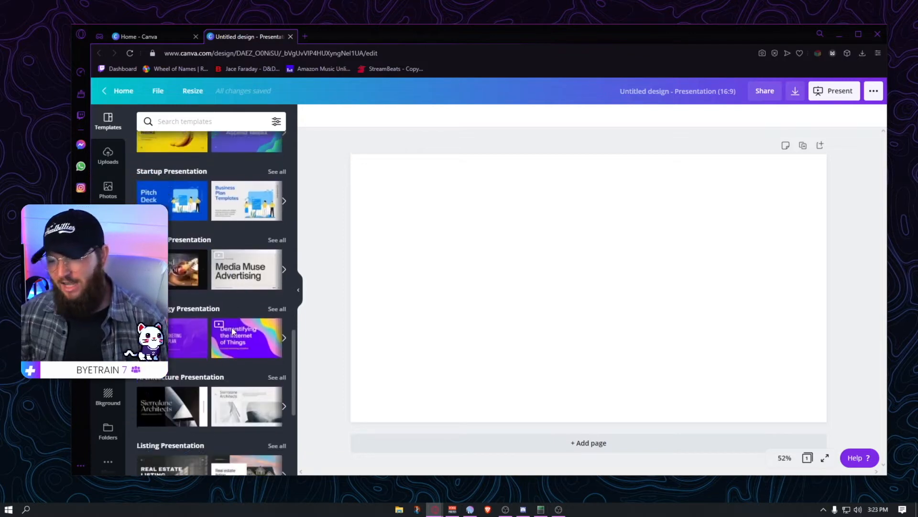
pyautogui.scroll(-1, 233, 328)
pyautogui.scroll(15, 237, 326)
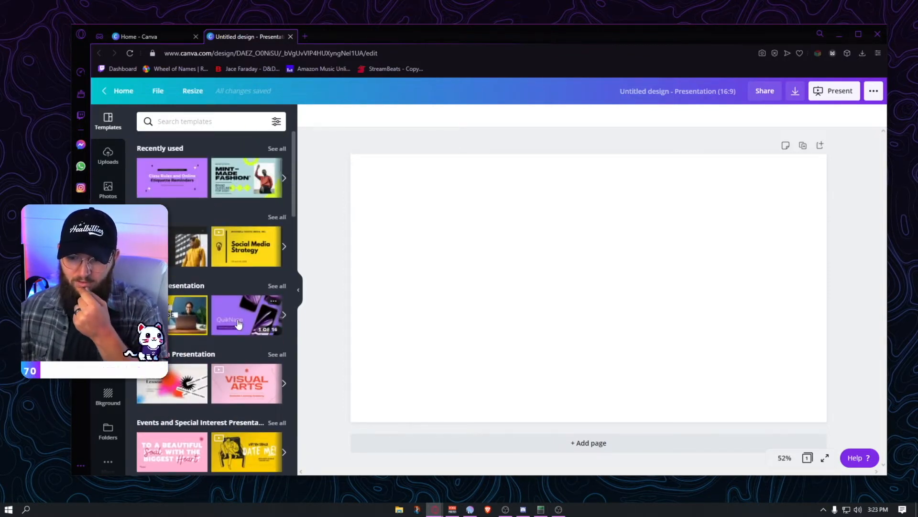
pyautogui.click(237, 379)
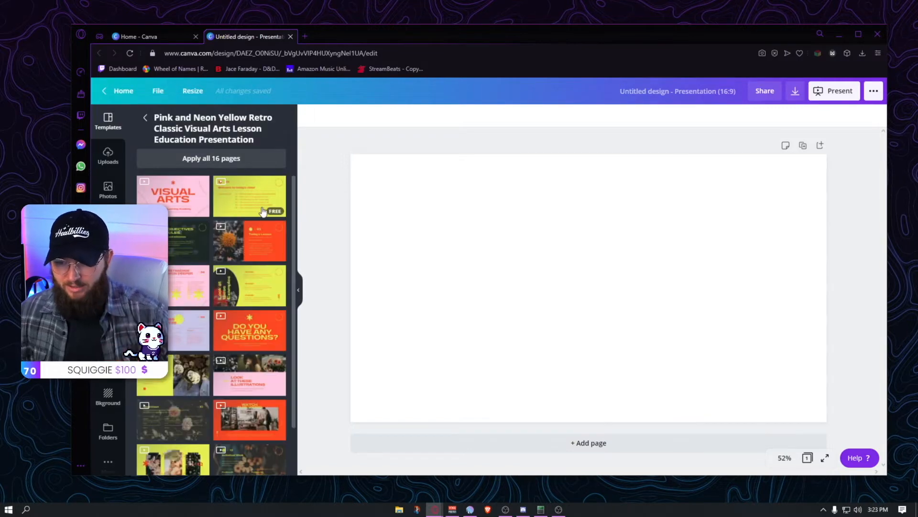
pyautogui.scroll(-2, 214, 424)
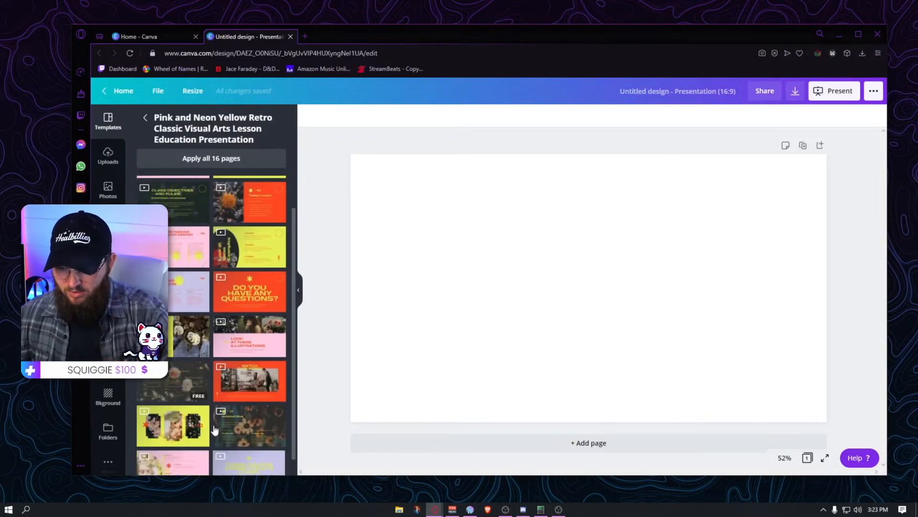
pyautogui.scroll(3, 219, 410)
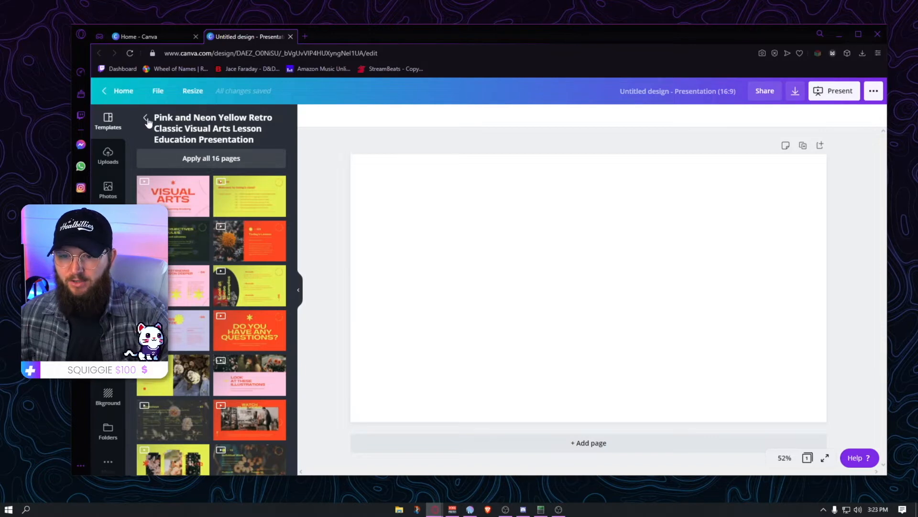
pyautogui.click(145, 117)
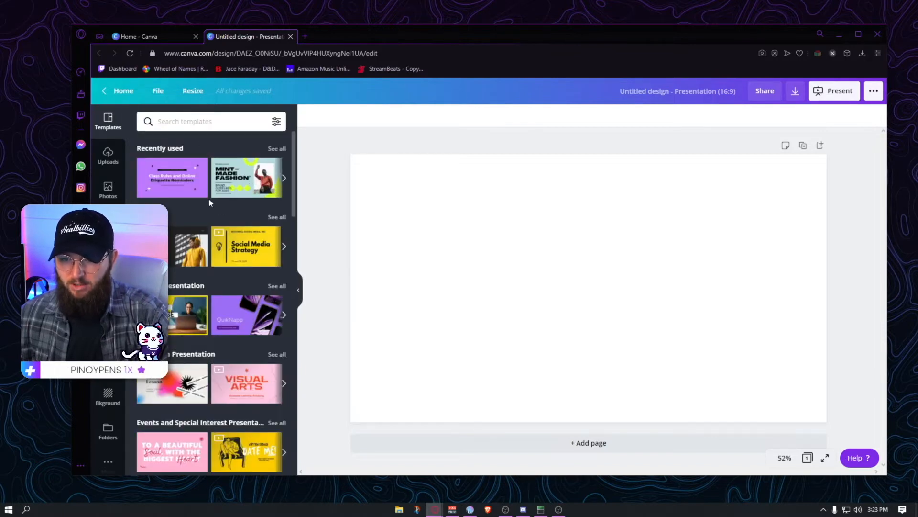
# Apply the "No eating or drinking" page from the Purple Modern Retro Classroom Rules and Online Etiquette template to the blank page
pyautogui.click(177, 179)
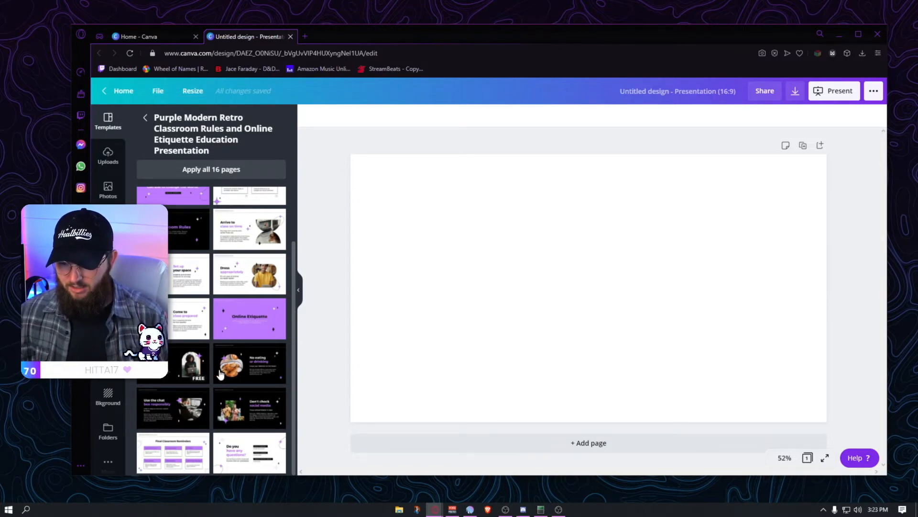
pyautogui.click(250, 371)
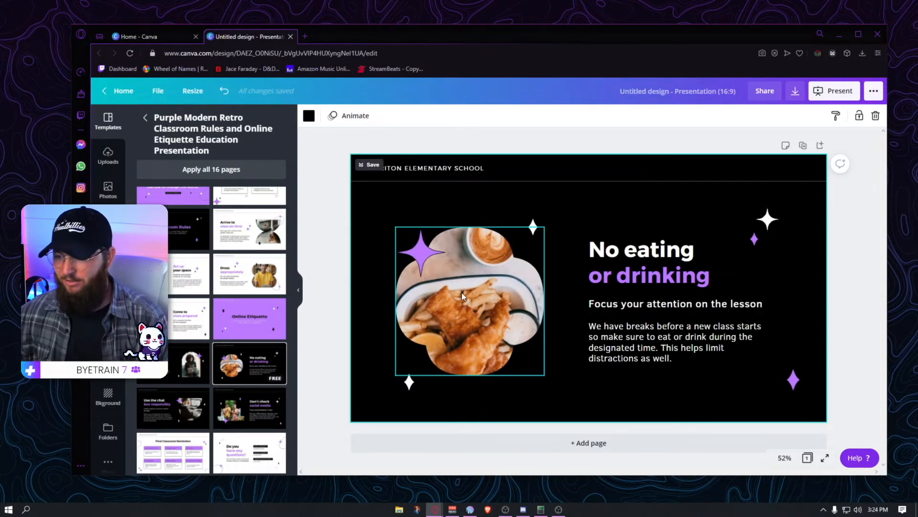
pyautogui.click(423, 248)
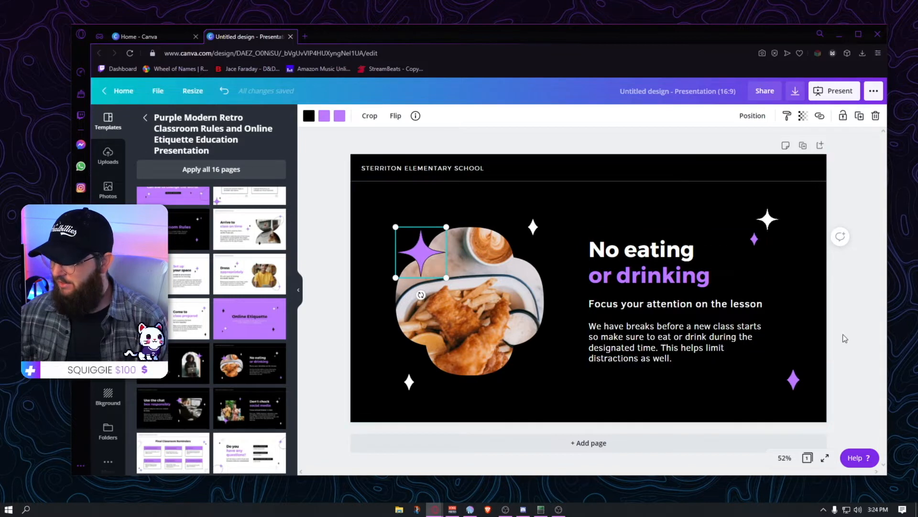
pyautogui.click(863, 333)
# Replace the "Sterriton Elementary School" header text with "JUST CHATTING"
pyautogui.doubleClick(472, 170)
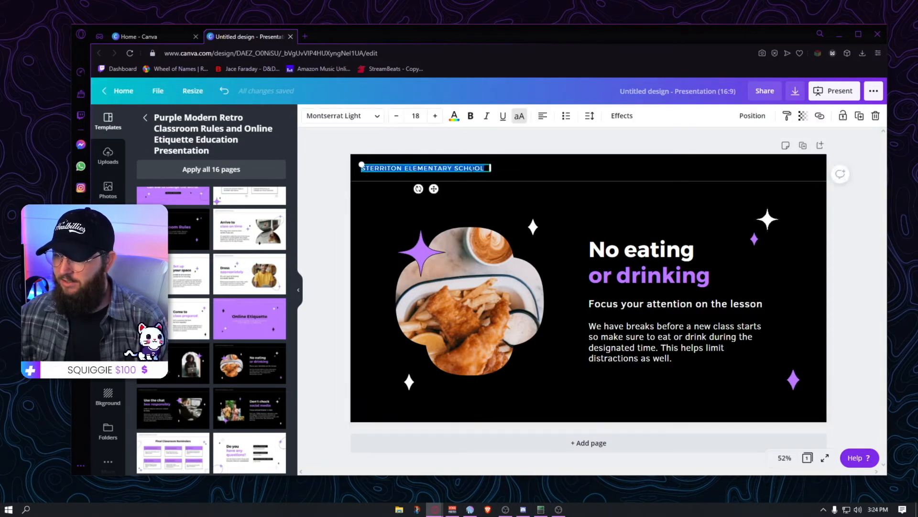
pyautogui.press('capslock')
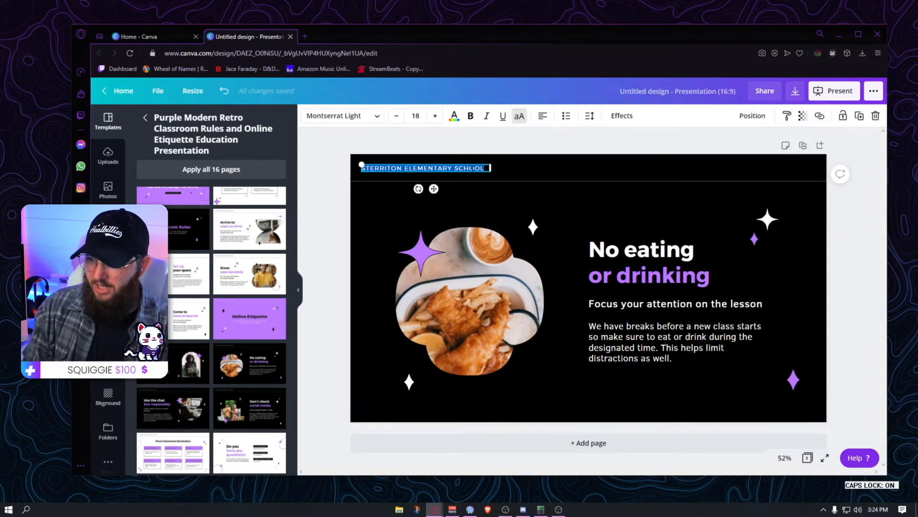
pyautogui.write('JUST CHATTING')
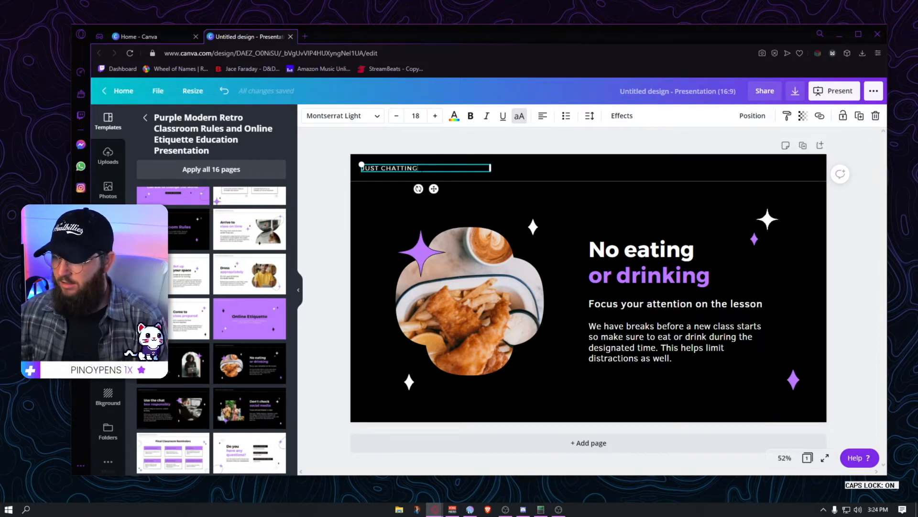
# Color the word "CHATTING" in the header with the document's purple
pyautogui.moveTo(418, 168); pyautogui.dragTo(401, 168)
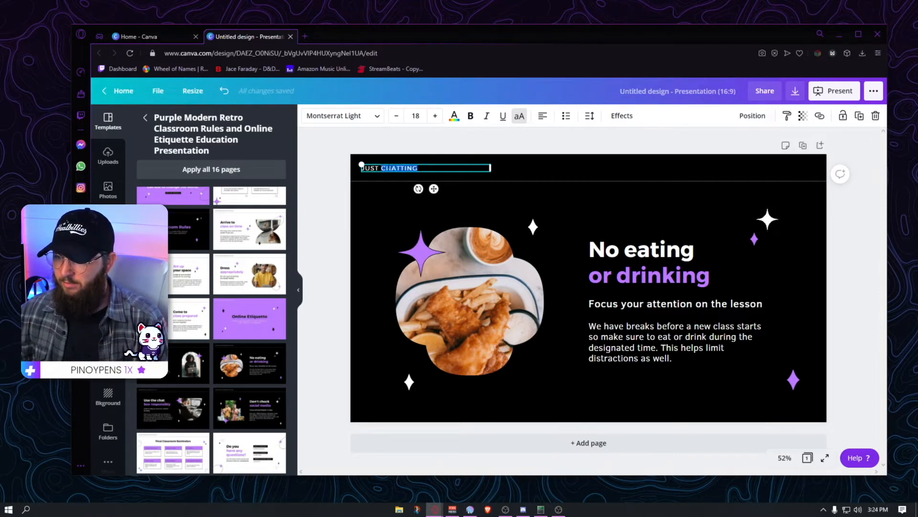
pyautogui.click(454, 117)
pyautogui.click(182, 207)
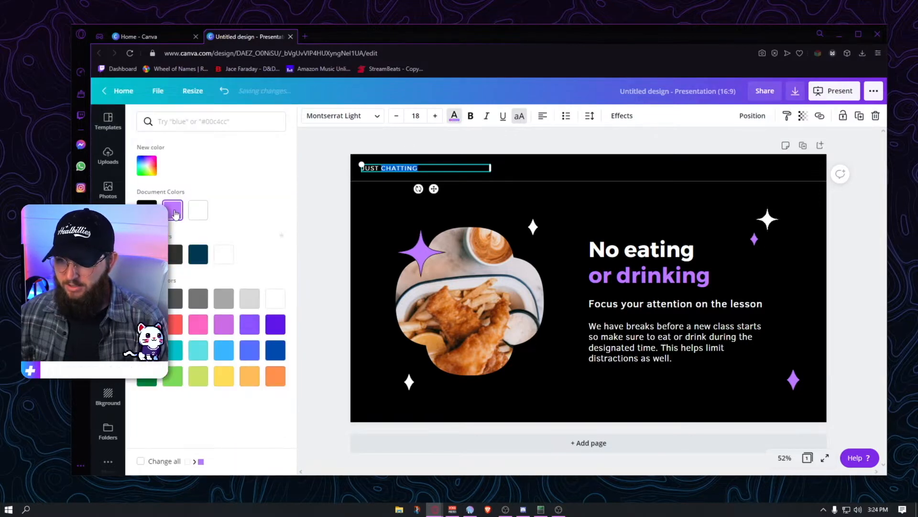
pyautogui.click(569, 139)
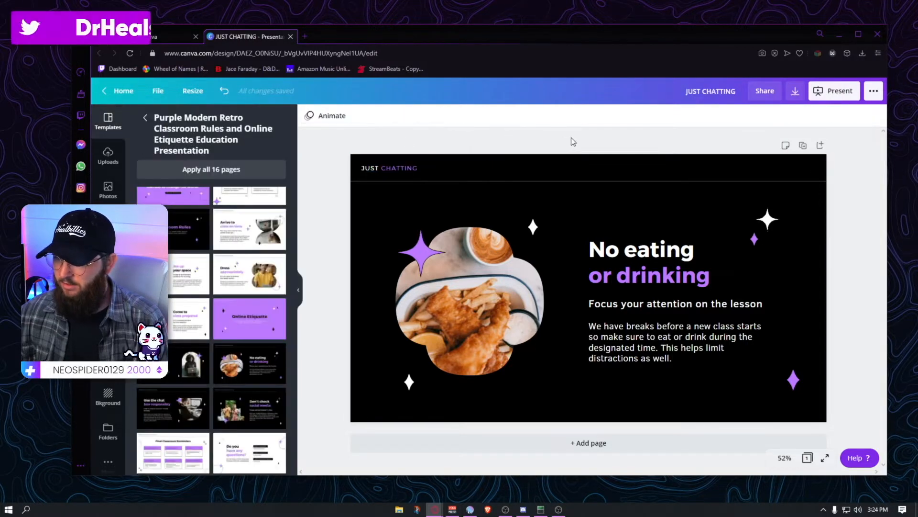
# Make the "JUST CHATTING" header bold and increase its font size by several points
pyautogui.click(397, 167)
pyautogui.click(472, 119)
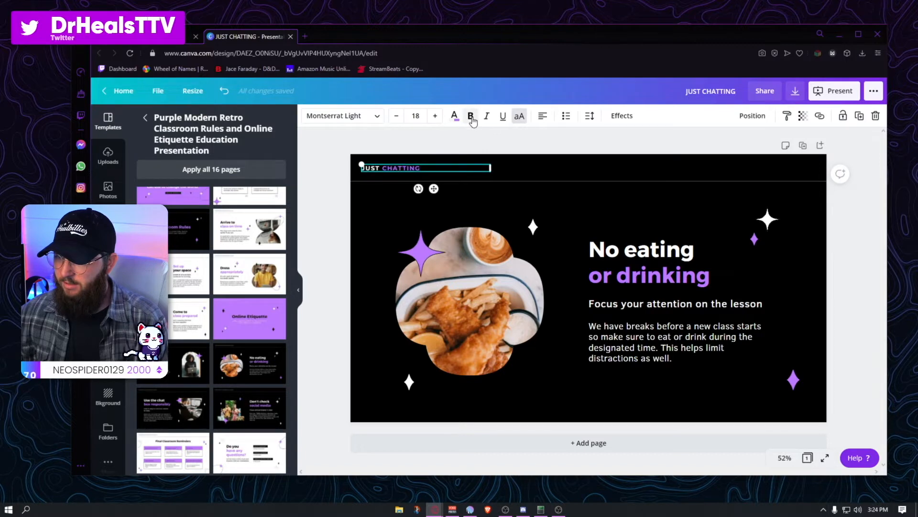
pyautogui.click(434, 118)
pyautogui.click(434, 118)
pyautogui.click(434, 117)
pyautogui.click(435, 117)
pyautogui.click(435, 117)
pyautogui.click(435, 118)
pyautogui.click(434, 118)
pyautogui.click(504, 141)
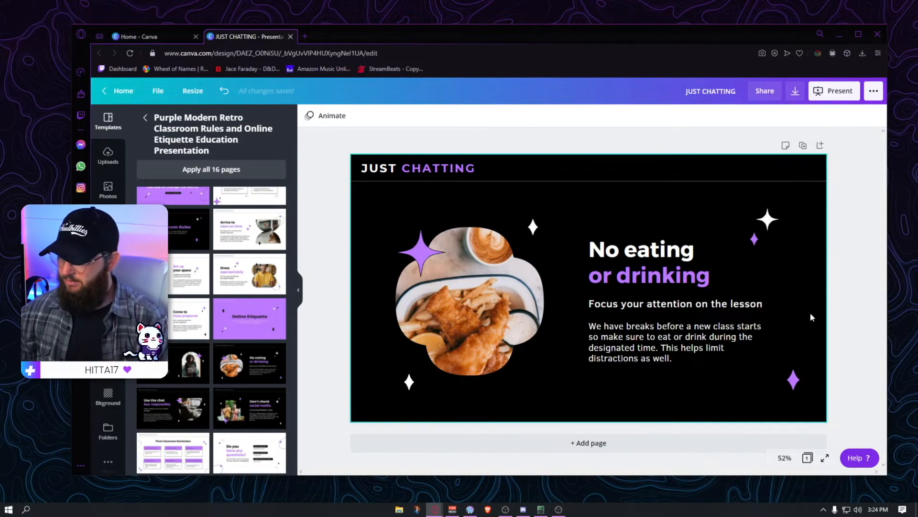
# Delete the "No eating or drinking" text block together with its subheading and paragraph
pyautogui.click(696, 267)
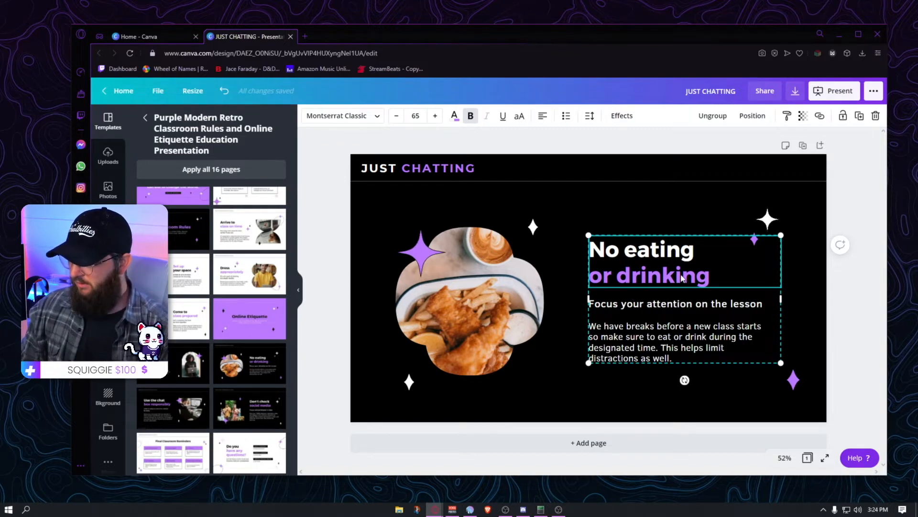
pyautogui.press('Delete')
pyautogui.press('Delete')
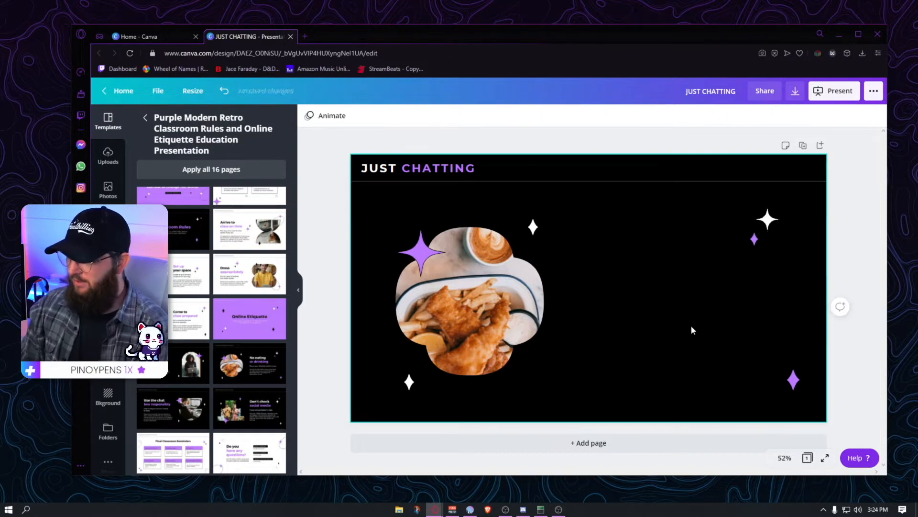
# Move the white and purple sparkle group and the lower purple sparkle closer to the page's right-hand corners
pyautogui.moveTo(768, 221); pyautogui.dragTo(810, 199)
pyautogui.moveTo(795, 379); pyautogui.dragTo(789, 406)
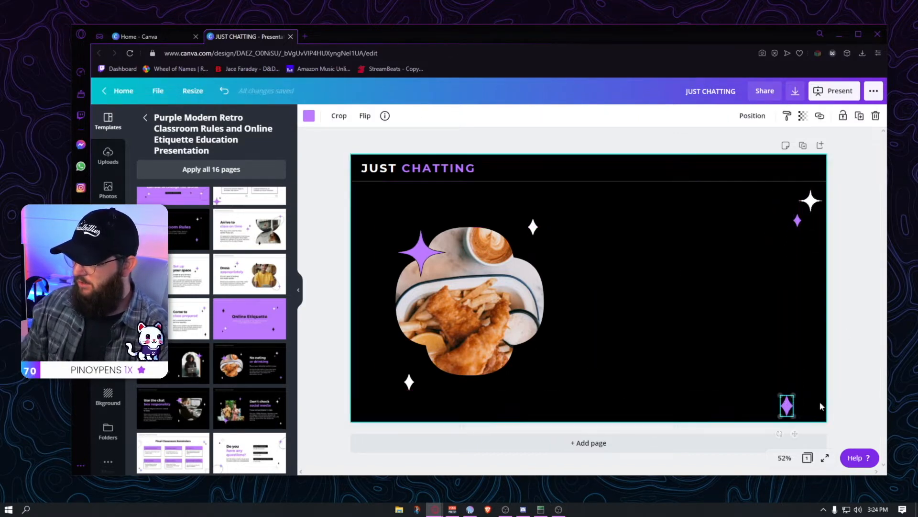
pyautogui.click(851, 369)
# Enlarge the food photo to nearly fill the height below the header and shift the three surrounding sparkles outward
pyautogui.click(486, 299)
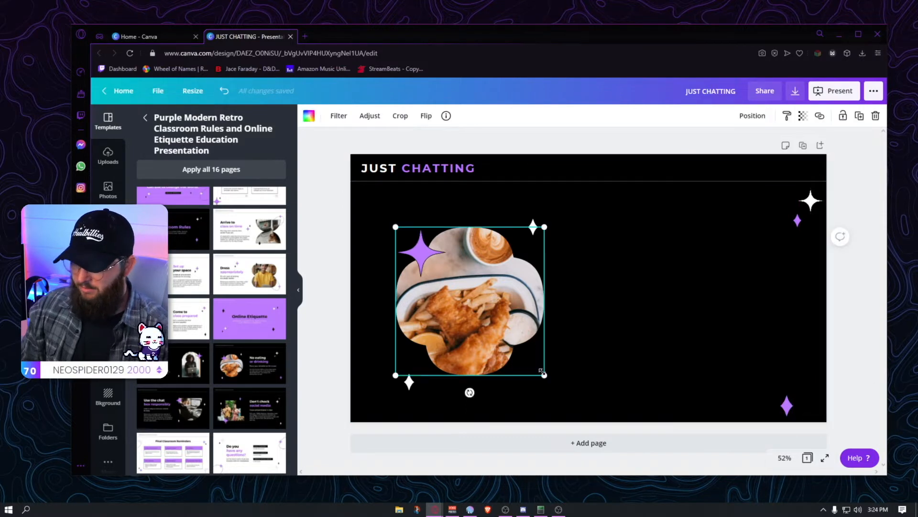
pyautogui.moveTo(544, 376); pyautogui.dragTo(589, 406)
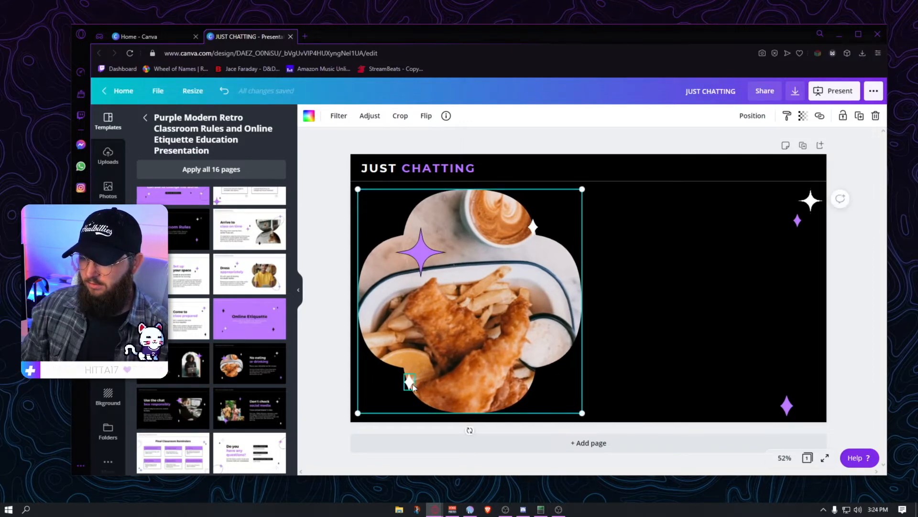
pyautogui.click(408, 383)
pyautogui.moveTo(420, 254); pyautogui.dragTo(402, 229)
pyautogui.moveTo(533, 227); pyautogui.dragTo(555, 199)
pyautogui.click(695, 188)
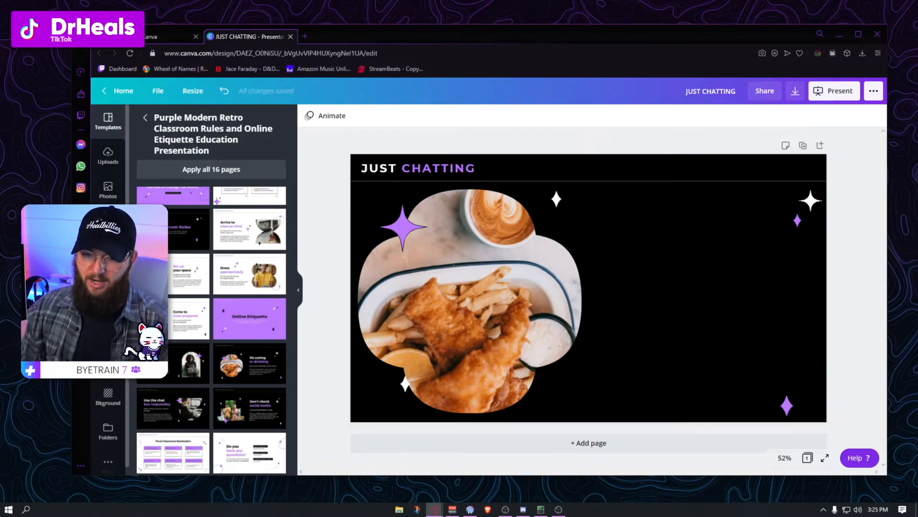
# Add a recently used square element to the page's empty right half and reshape it into a tall rectangle
pyautogui.click(108, 224)
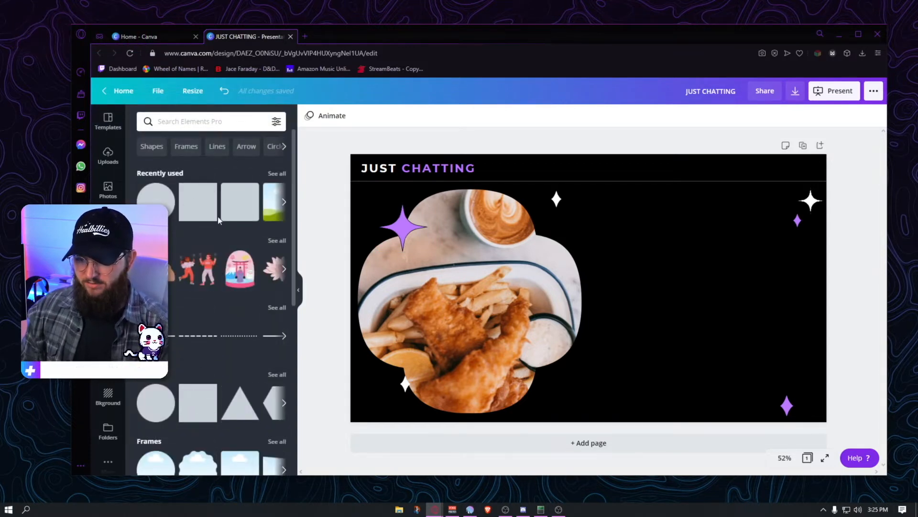
pyautogui.click(277, 173)
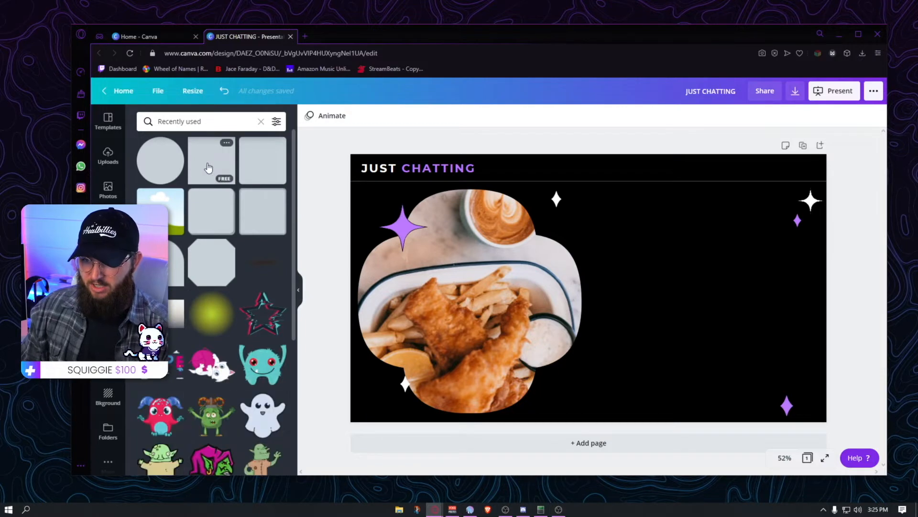
pyautogui.click(209, 167)
pyautogui.moveTo(597, 310); pyautogui.dragTo(682, 289)
pyautogui.moveTo(768, 279); pyautogui.dragTo(794, 279)
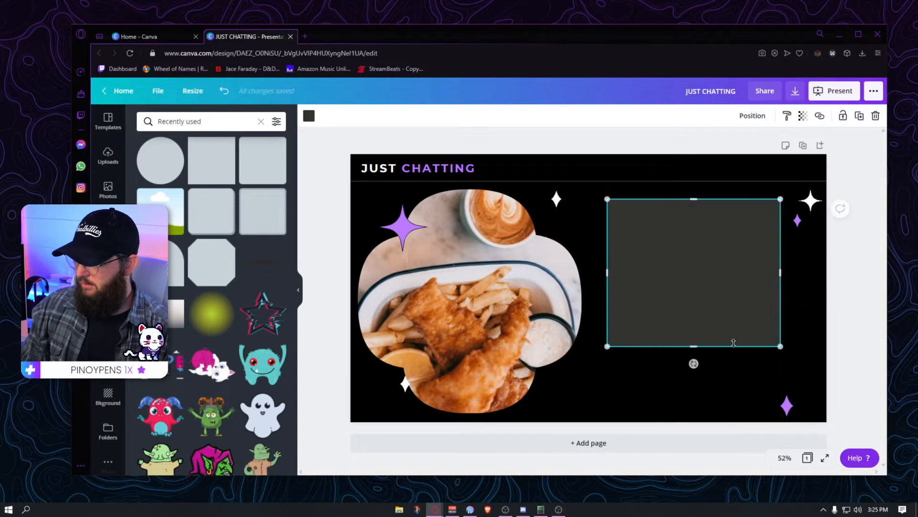
pyautogui.moveTo(696, 348); pyautogui.dragTo(695, 395)
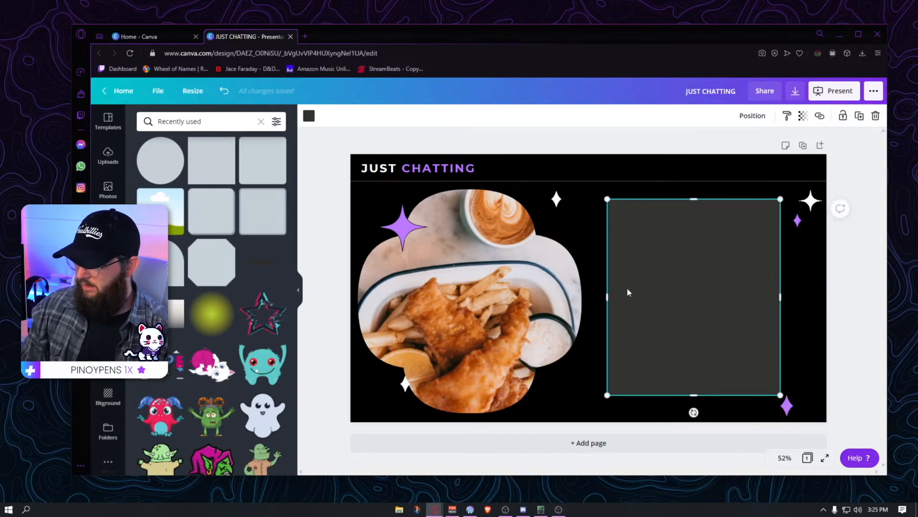
pyautogui.moveTo(607, 297); pyautogui.dragTo(686, 294)
pyautogui.moveTo(772, 302); pyautogui.dragTo(784, 302)
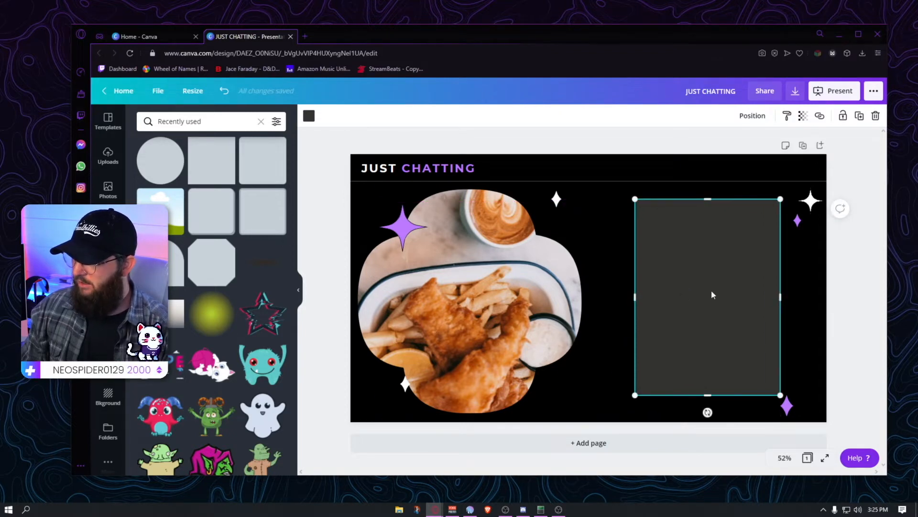
# Fill the tall rectangle with black and lay a slightly larger duplicate over it
pyautogui.click(309, 117)
pyautogui.click(146, 209)
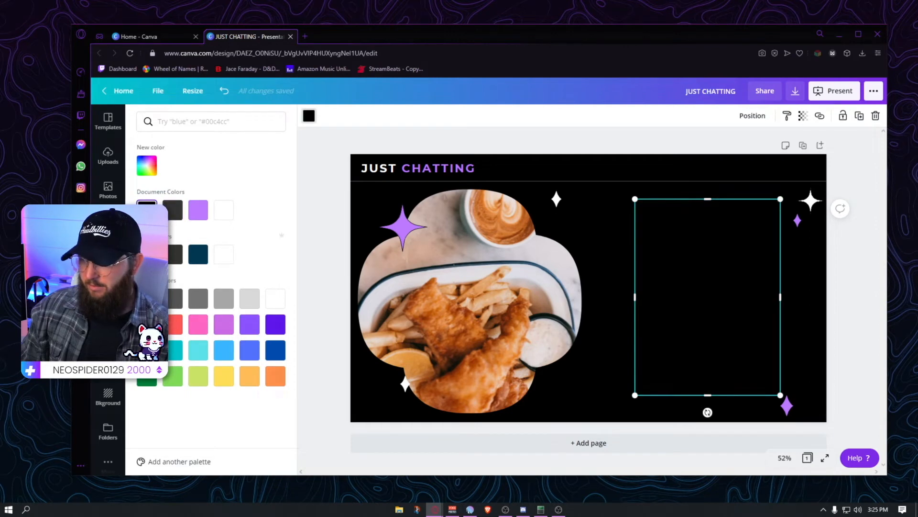
pyautogui.click(861, 120)
pyautogui.moveTo(749, 280); pyautogui.dragTo(744, 275)
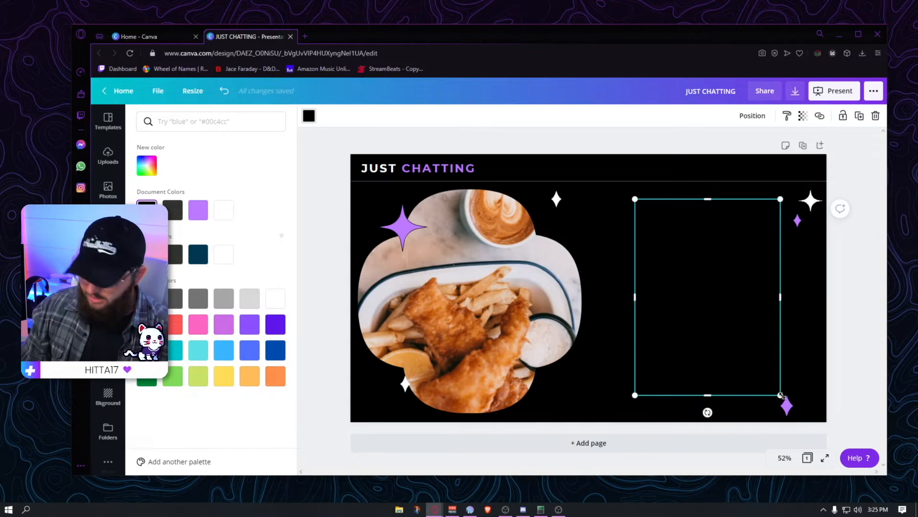
pyautogui.moveTo(781, 396); pyautogui.dragTo(785, 401)
# Fill the larger duplicate with the document's purple and send it behind the black rectangle as a border
pyautogui.click(310, 117)
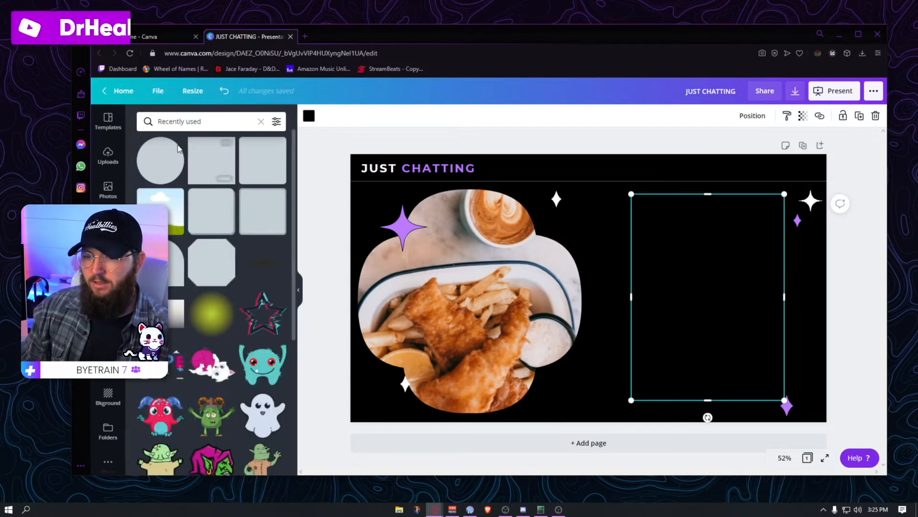
pyautogui.click(307, 120)
pyautogui.click(173, 209)
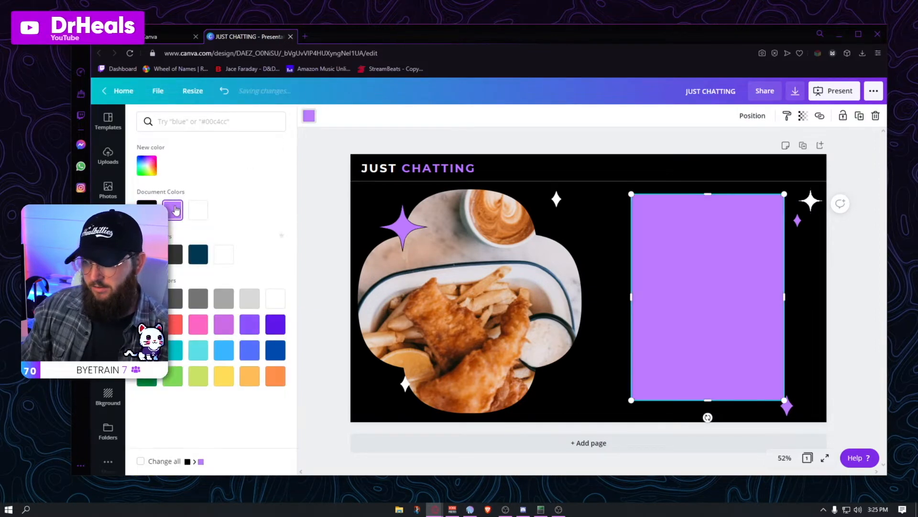
pyautogui.click(756, 116)
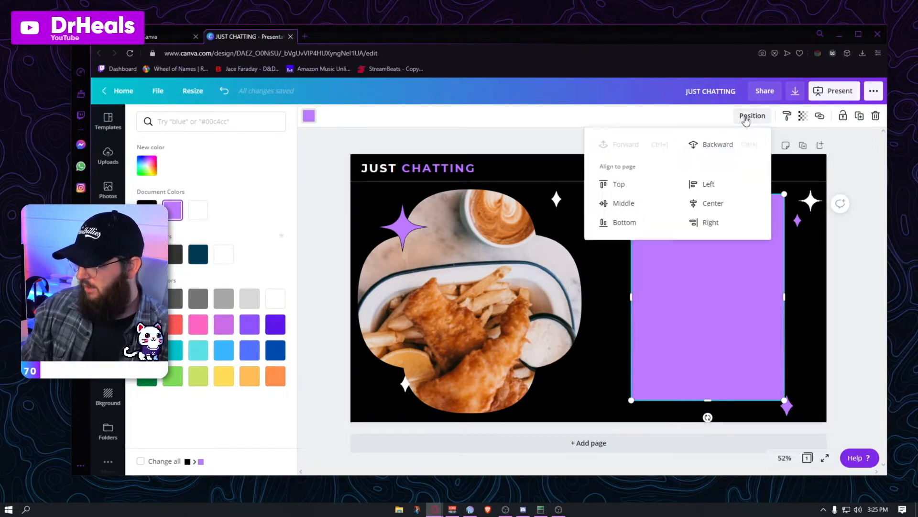
pyautogui.click(722, 148)
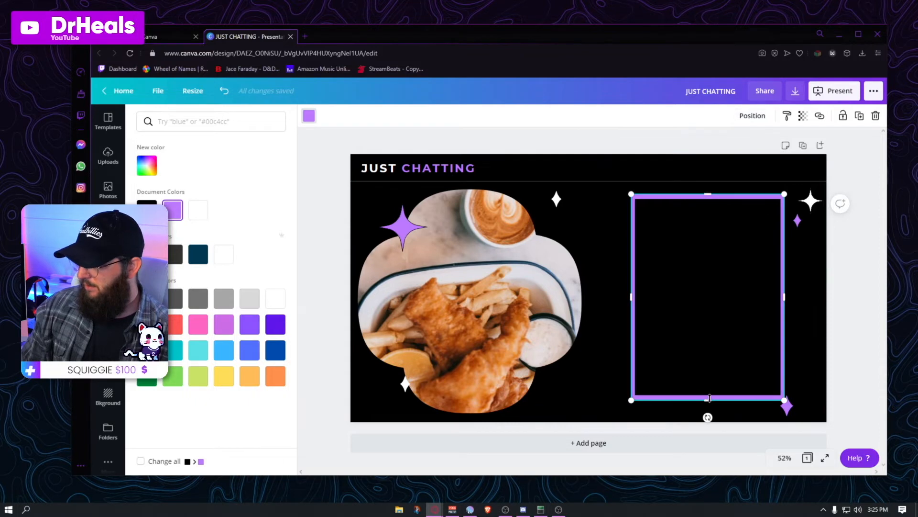
# Trim the purple rectangle's edges to an even border and move the bordered panel slightly left, clear of the sparkles
pyautogui.moveTo(708, 400); pyautogui.dragTo(708, 399)
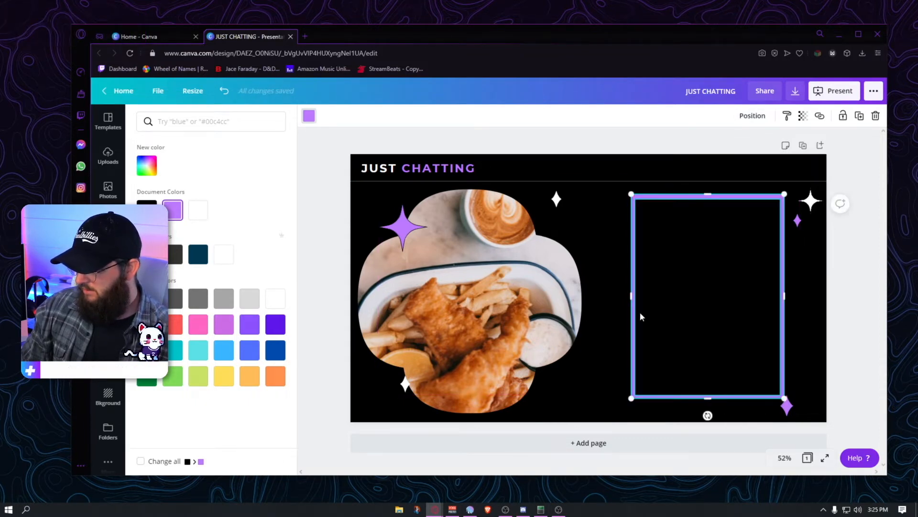
pyautogui.moveTo(632, 297); pyautogui.dragTo(629, 297)
pyautogui.moveTo(707, 195); pyautogui.dragTo(707, 196)
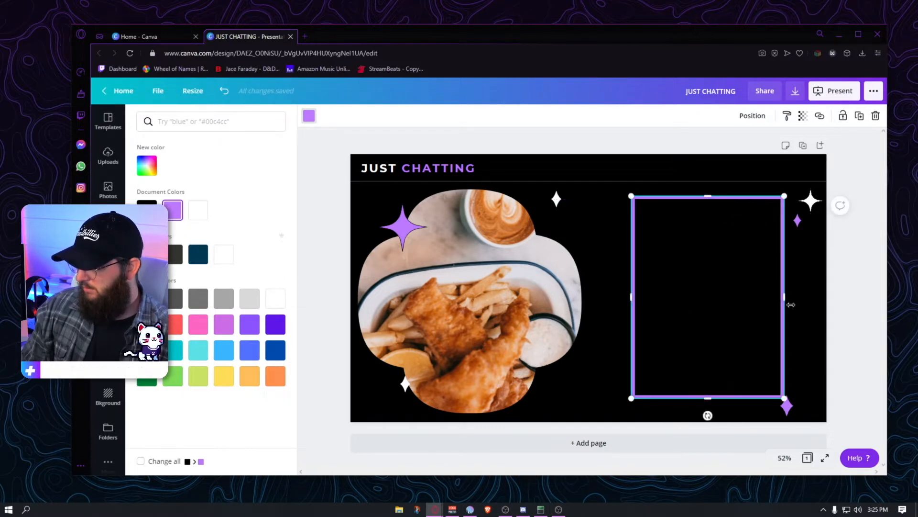
pyautogui.click(864, 329)
pyautogui.click(839, 309)
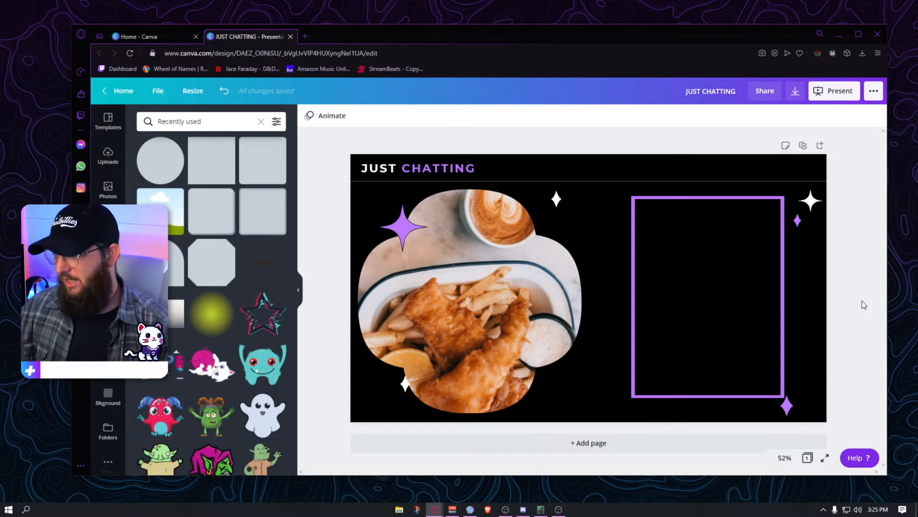
pyautogui.moveTo(759, 283); pyautogui.dragTo(740, 278)
pyautogui.click(857, 288)
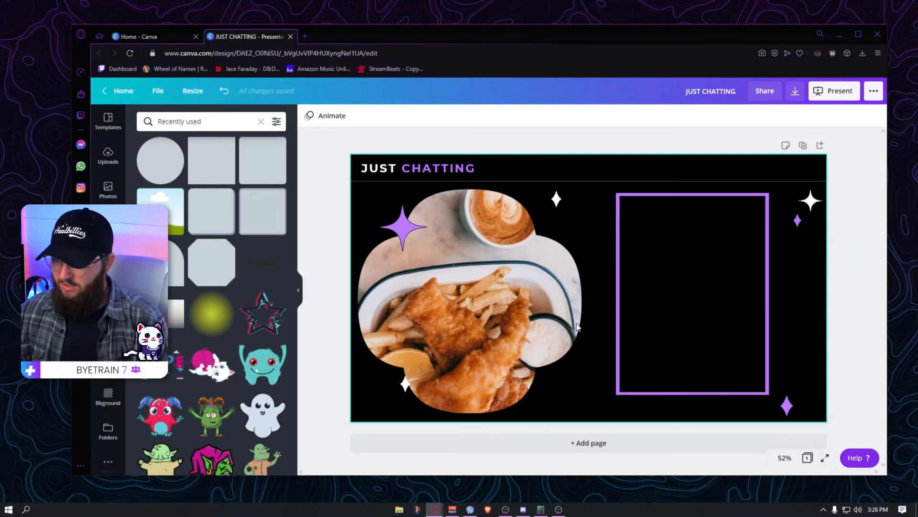
# Move the large purple star into the upper-left corner below the header and delete the food photo and bordered panel
pyautogui.moveTo(402, 232); pyautogui.dragTo(387, 217)
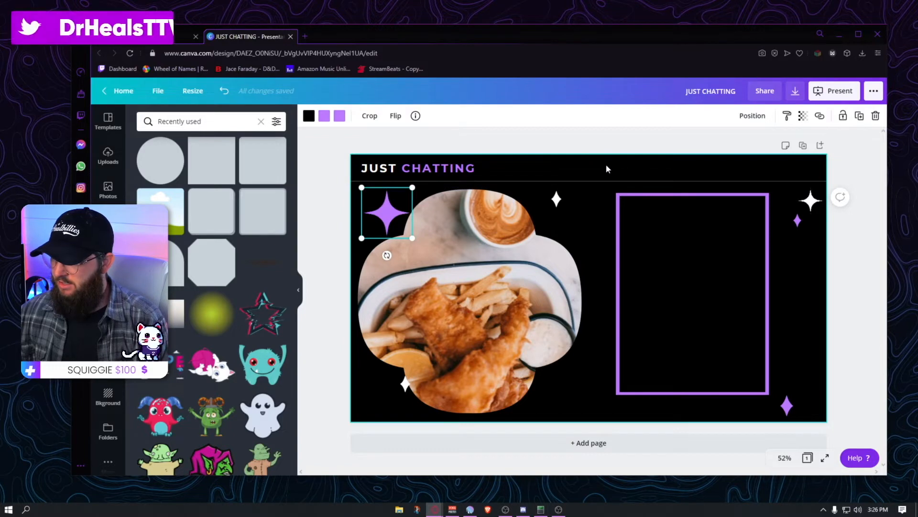
pyautogui.moveTo(834, 257); pyautogui.dragTo(469, 340)
pyautogui.press('Delete')
# Spread the white sparkles toward the page edges, one along the top right and one in the lower-left corner
pyautogui.moveTo(810, 201)
pyautogui.mouseDown()
pyautogui.moveTo(810, 169)
pyautogui.moveTo(803, 200)
pyautogui.mouseUp()
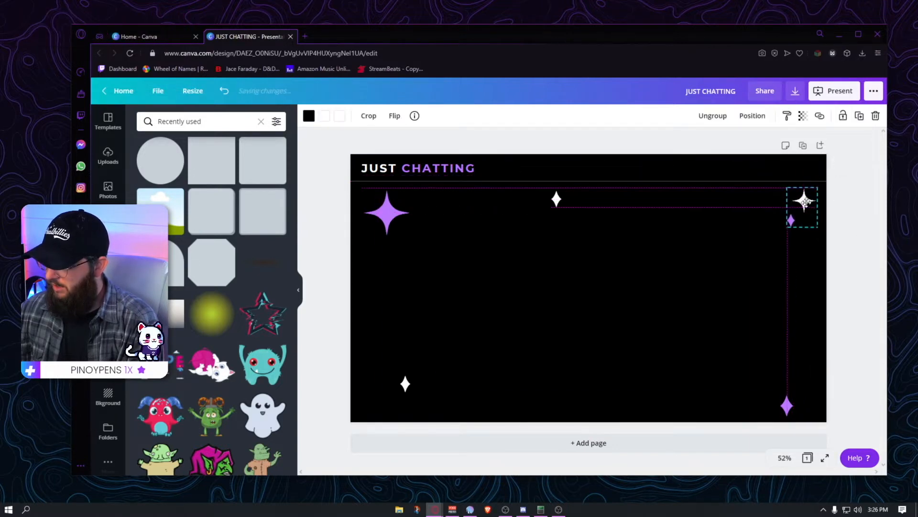
pyautogui.moveTo(570, 198); pyautogui.dragTo(708, 193)
pyautogui.click(405, 382)
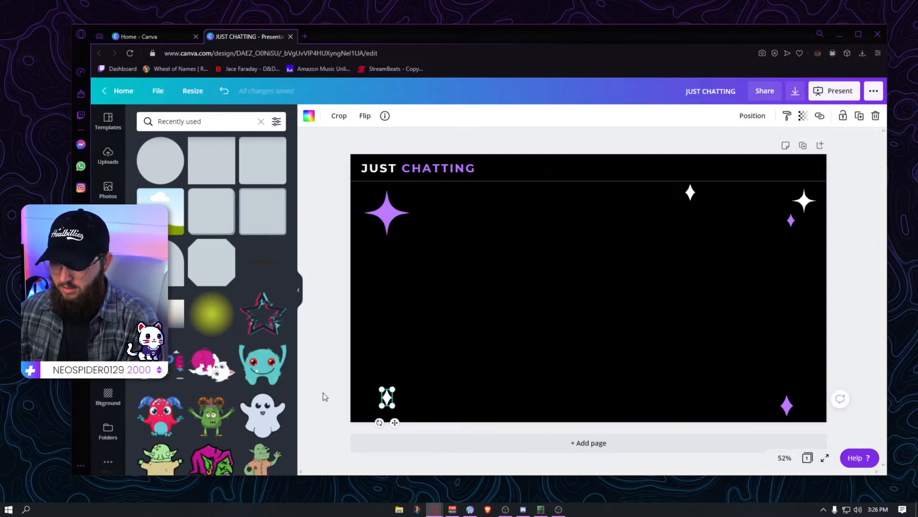
pyautogui.click(402, 391)
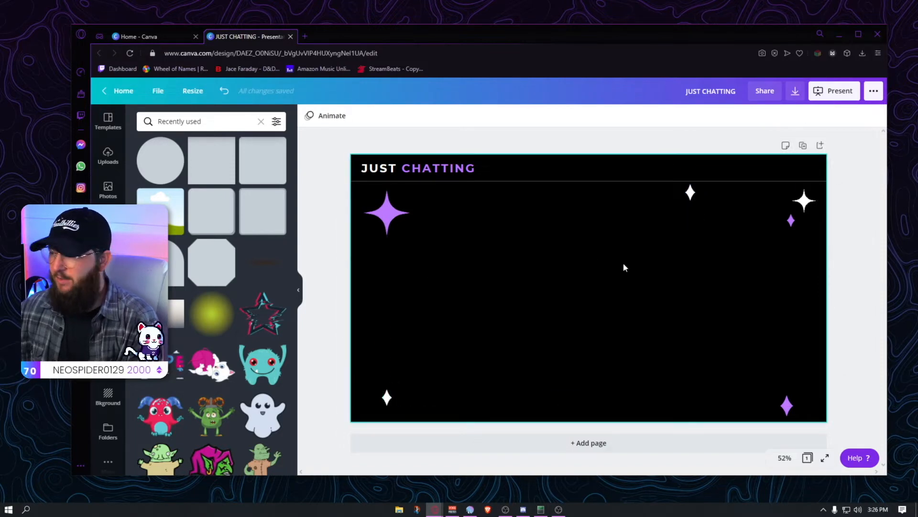
# Add a square element and align it with the page's left edge directly below the header line
pyautogui.click(211, 160)
pyautogui.moveTo(533, 268); pyautogui.dragTo(368, 241)
pyautogui.press('Up')
pyautogui.press('Up')
pyautogui.press('Up')
pyautogui.press('Up')
pyautogui.press('Up')
pyautogui.press('Up')
pyautogui.press('Up')
pyautogui.press('Up')
pyautogui.press('Up')
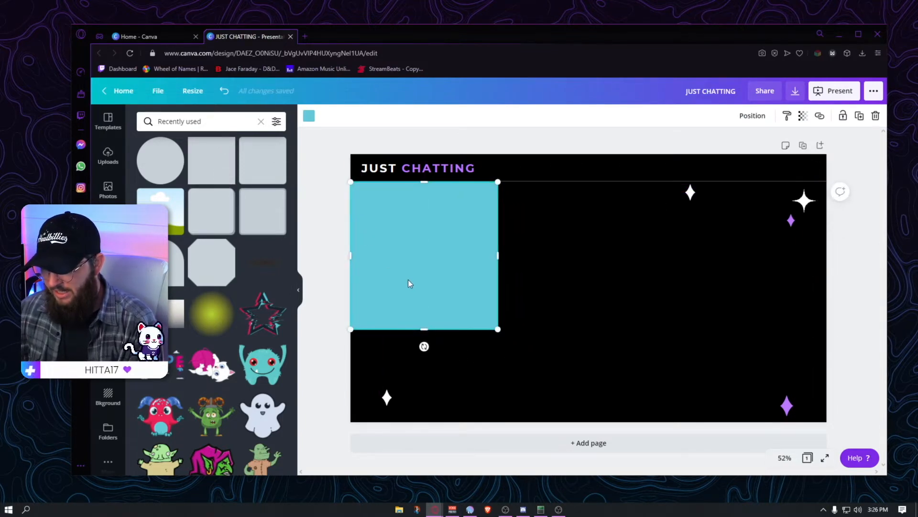
# Stretch the square over the whole area below the header and send it behind the sparkles
pyautogui.moveTo(558, 257); pyautogui.dragTo(827, 282)
pyautogui.moveTo(599, 331); pyautogui.dragTo(593, 423)
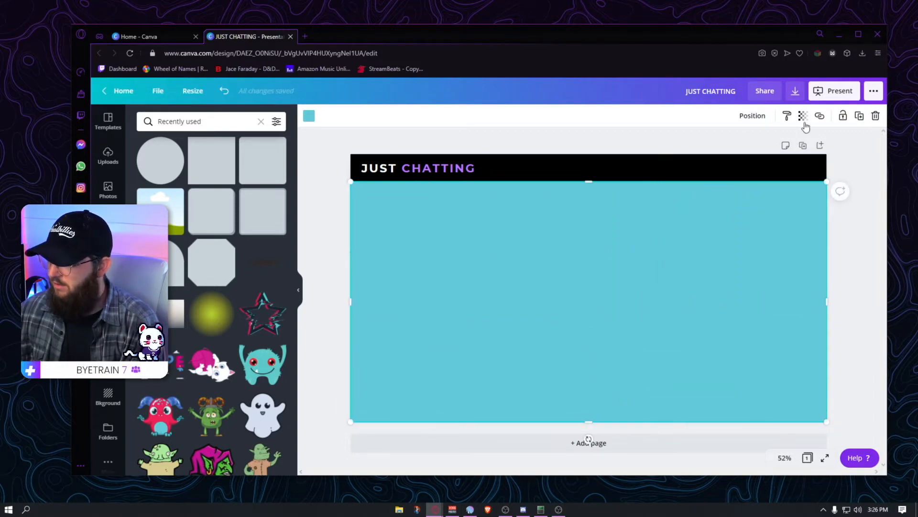
pyautogui.click(760, 119)
pyautogui.click(708, 163)
pyautogui.click(876, 330)
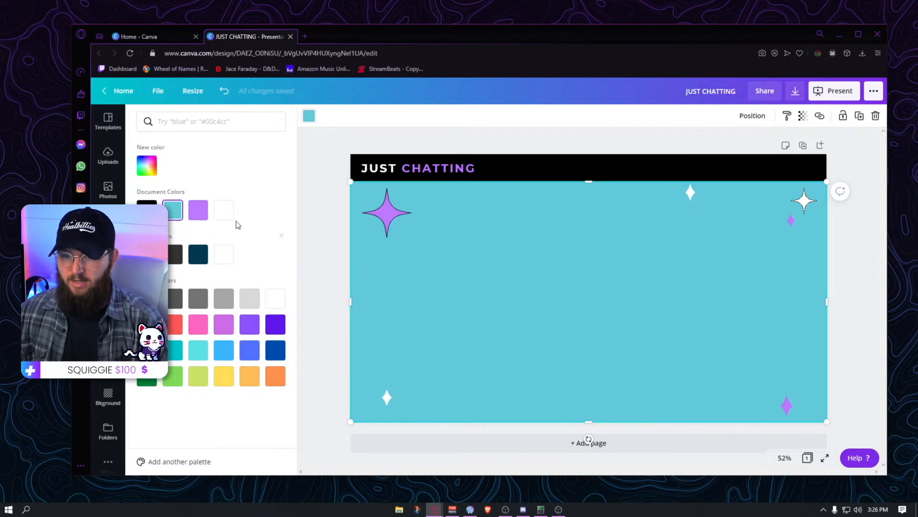
# Set the large rectangle's fill to the chroma green #0DFF00
pyautogui.click(144, 167)
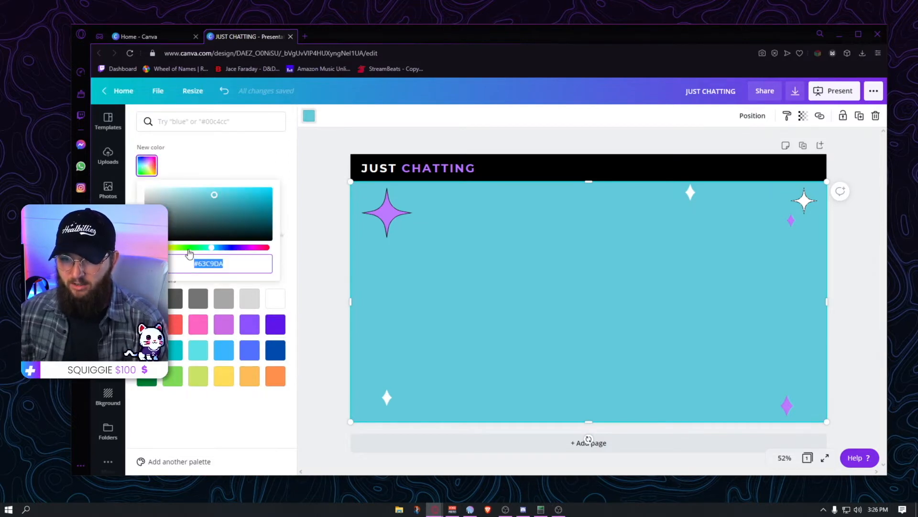
pyautogui.write('#0DFF00')
pyautogui.press('Return')
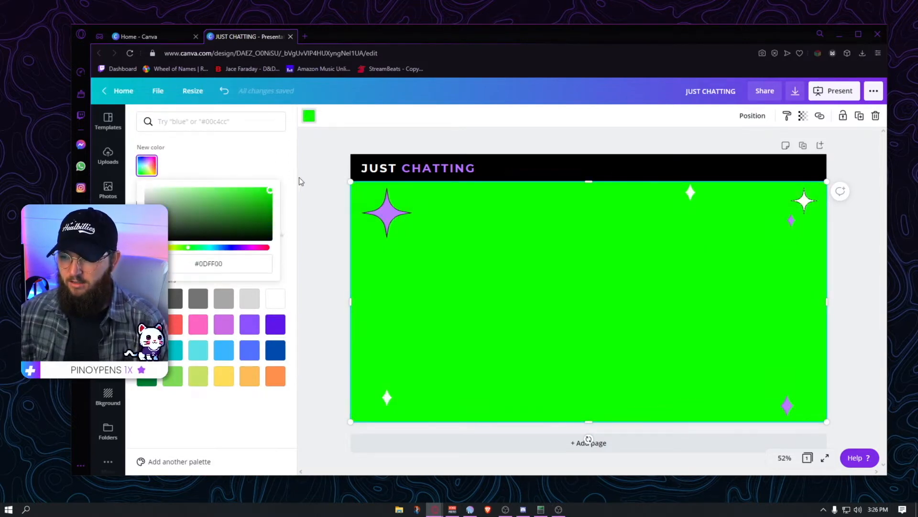
pyautogui.click(311, 218)
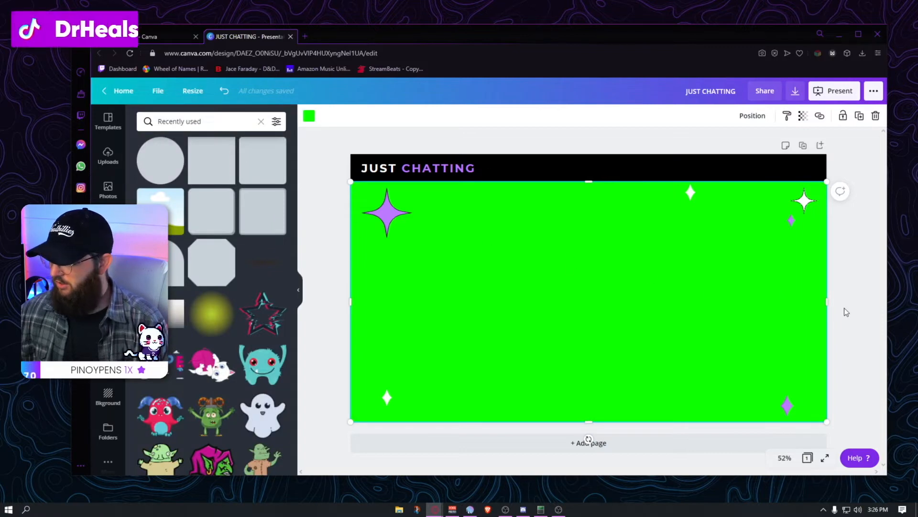
pyautogui.click(462, 169)
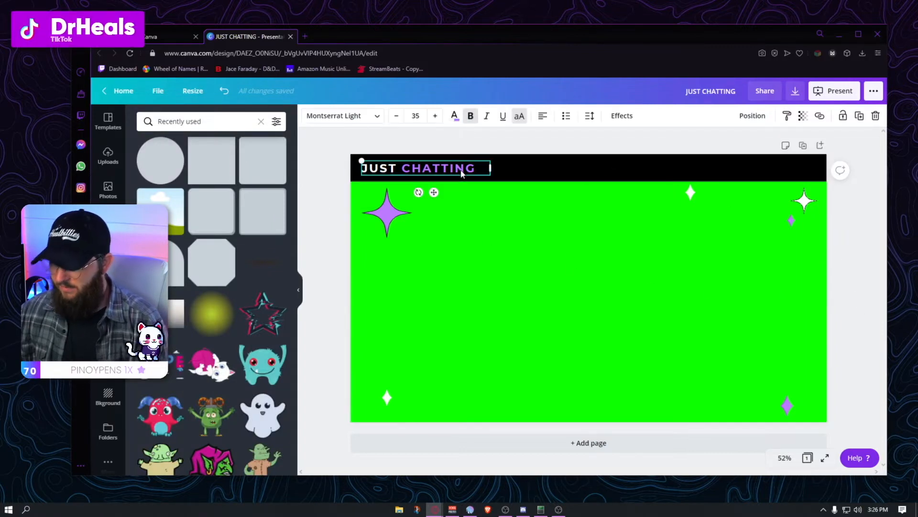
pyautogui.click(861, 258)
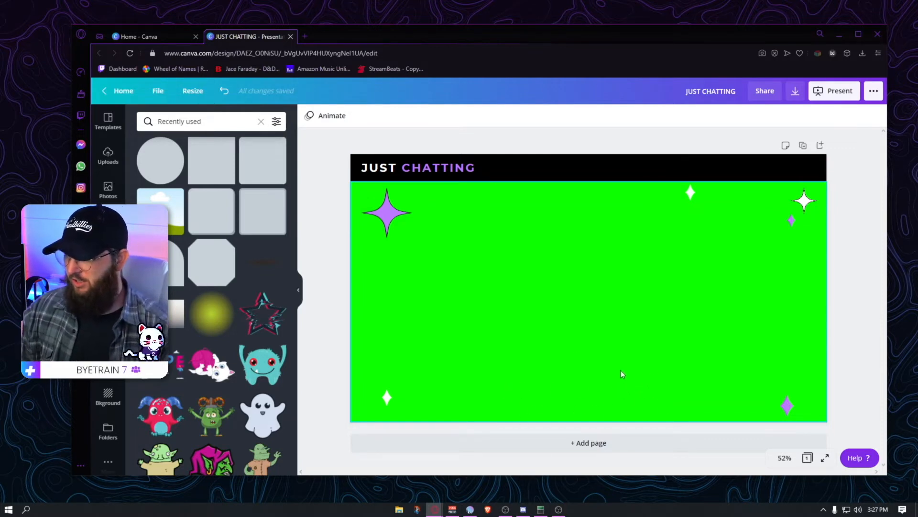
# Set the file type for downloading the design to PNG
pyautogui.click(795, 91)
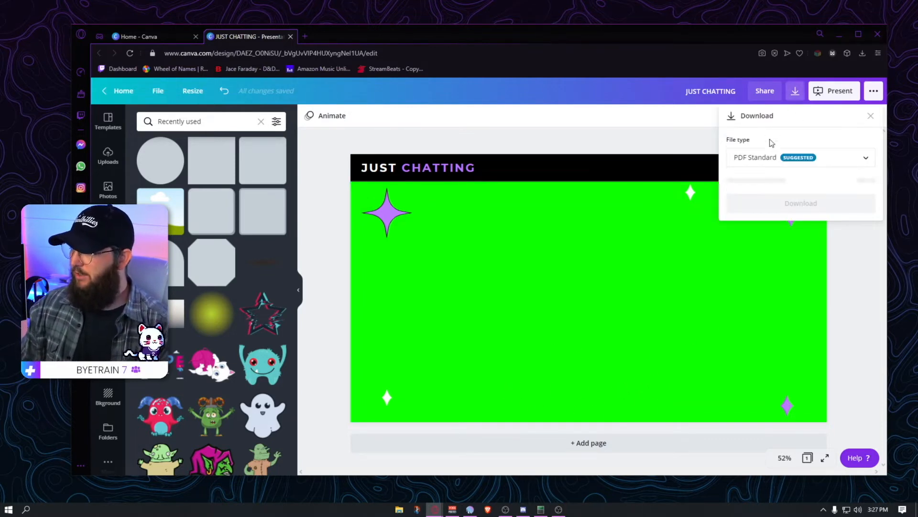
pyautogui.click(777, 158)
pyautogui.click(765, 116)
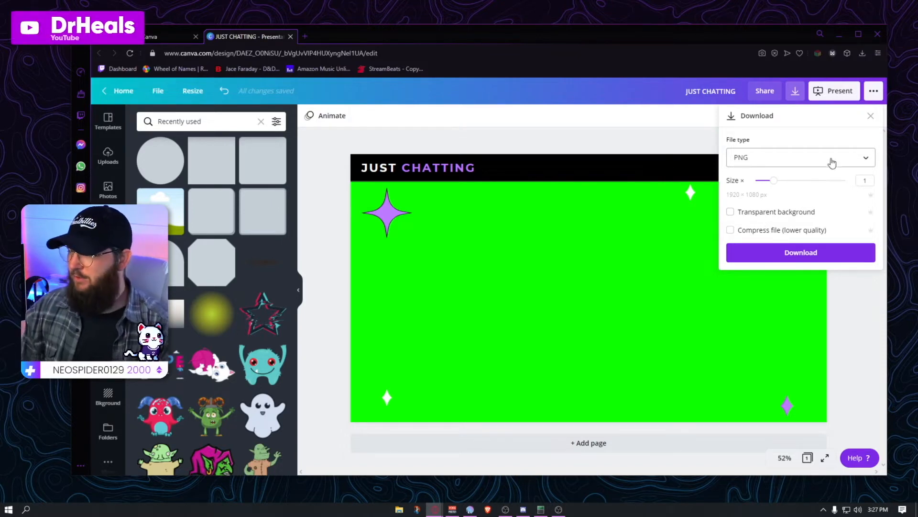
# Download the Just Chatting design in the chosen format and switch to OBS
pyautogui.click(800, 255)
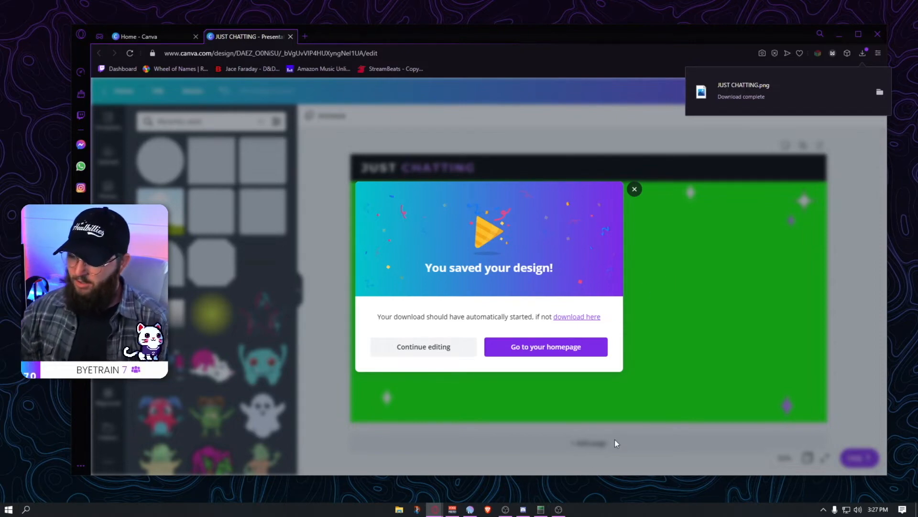
pyautogui.click(557, 510)
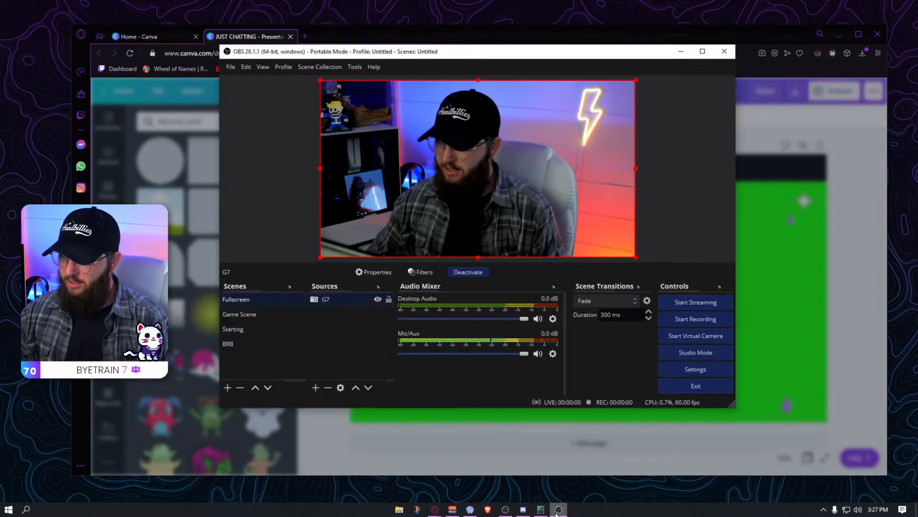
# Create a new image source named Overlay in the Fullscreen scene
pyautogui.click(315, 388)
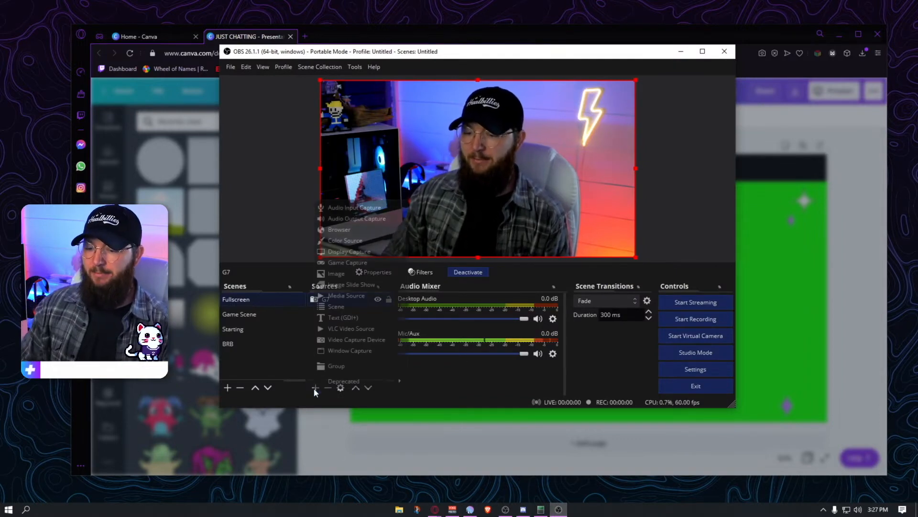
pyautogui.click(347, 272)
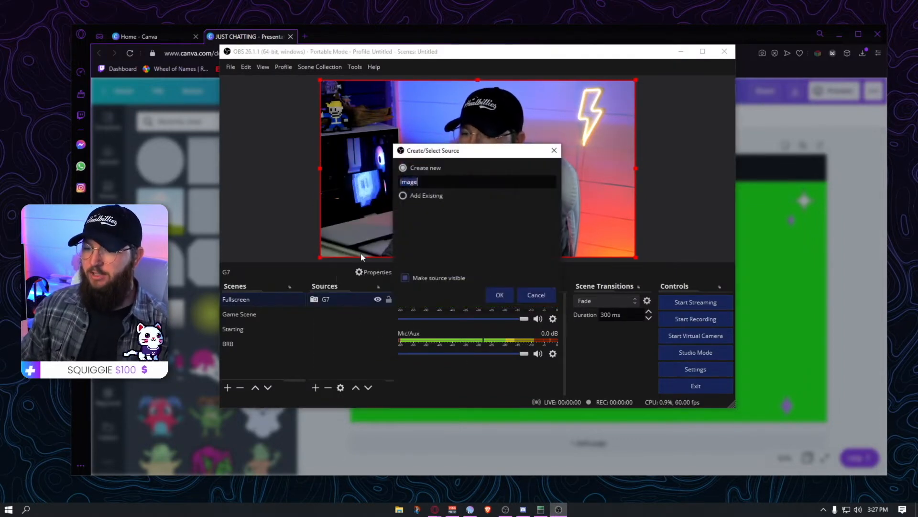
pyautogui.write('oVER')
pyautogui.press('BackSpace')
pyautogui.press('BackSpace')
pyautogui.press('BackSpace')
pyautogui.press('BackSpace')
pyautogui.press('capslock')
pyautogui.write('Overlay')
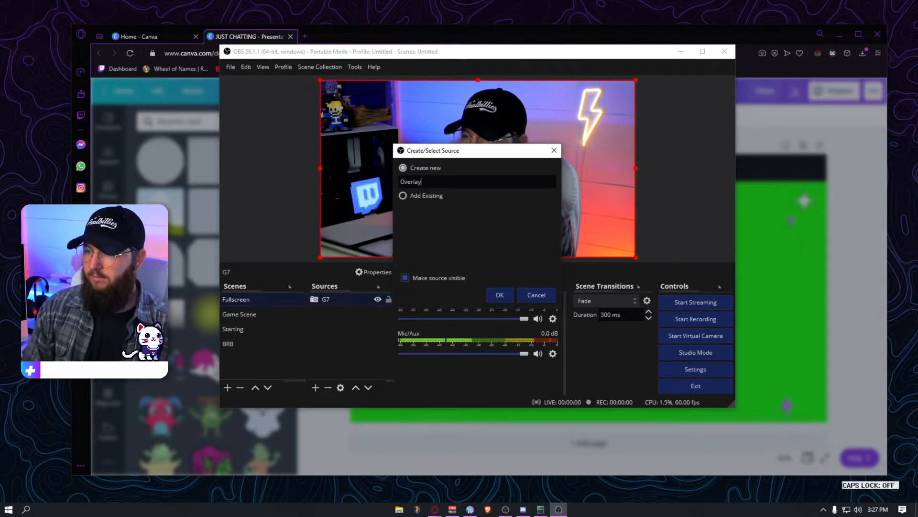
pyautogui.click(495, 295)
# Load JUST CHATTING.png from the Downloads folder as the Overlay source's image
pyautogui.click(611, 293)
pyautogui.scroll(1, 344, 192)
pyautogui.click(346, 191)
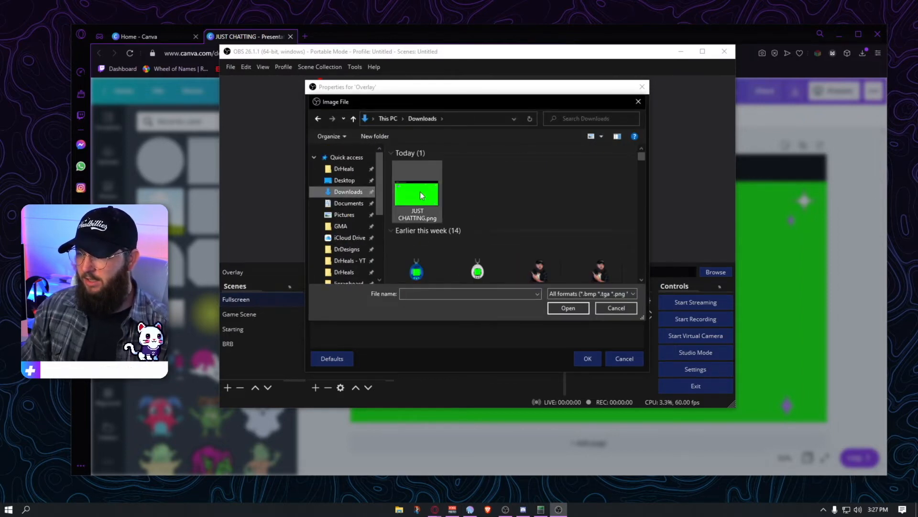
pyautogui.doubleClick(421, 195)
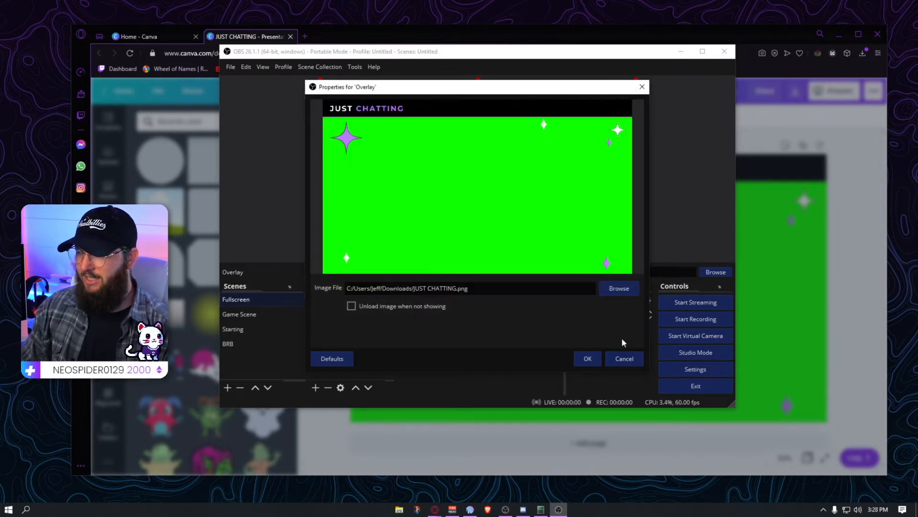
pyautogui.click(587, 359)
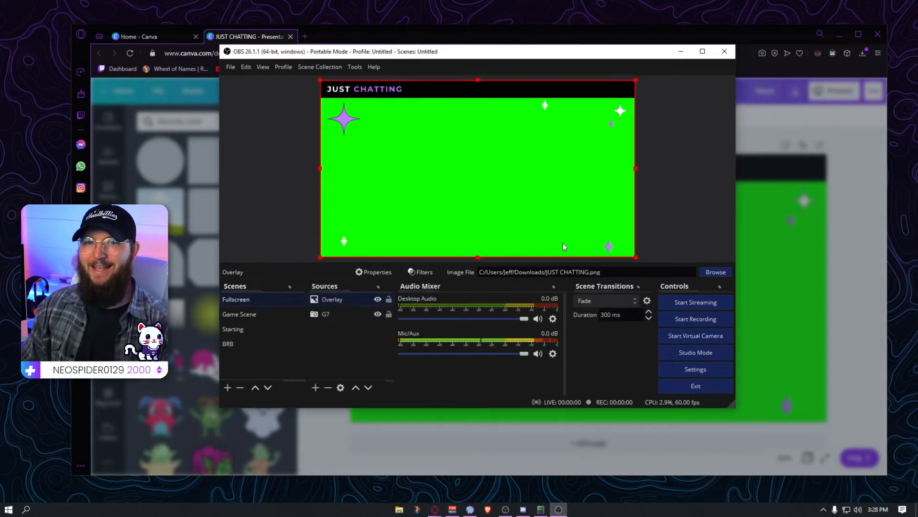
# Add a Chroma Key filter with the default green key color to the Overlay source
pyautogui.rightClick(340, 300)
pyautogui.click(345, 292)
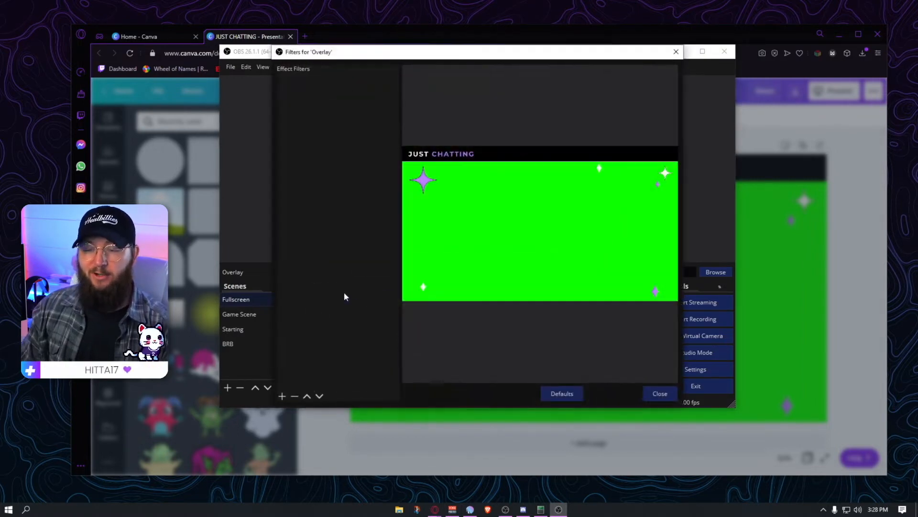
pyautogui.click(282, 394)
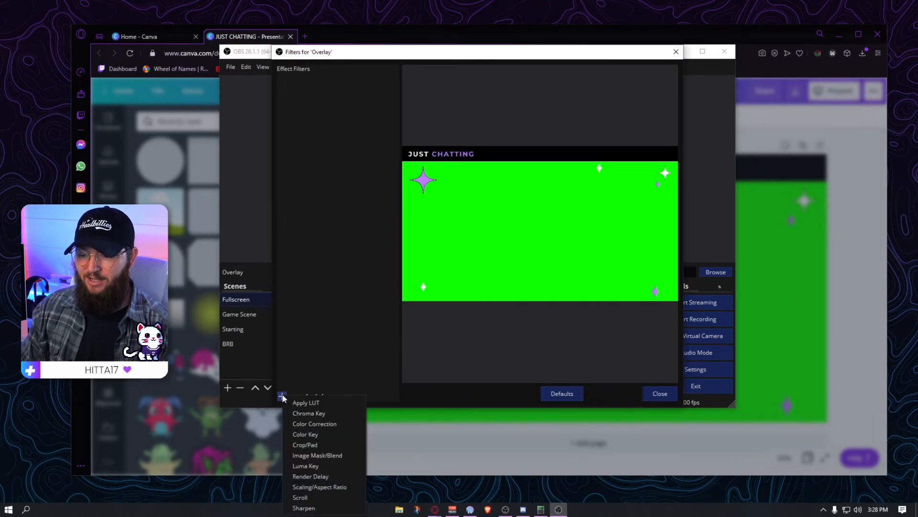
pyautogui.click(318, 415)
pyautogui.click(455, 247)
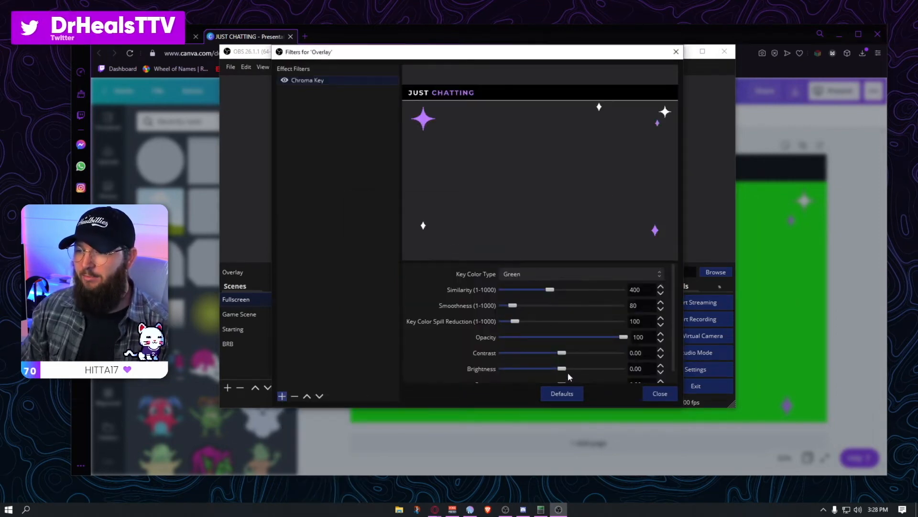
pyautogui.click(660, 394)
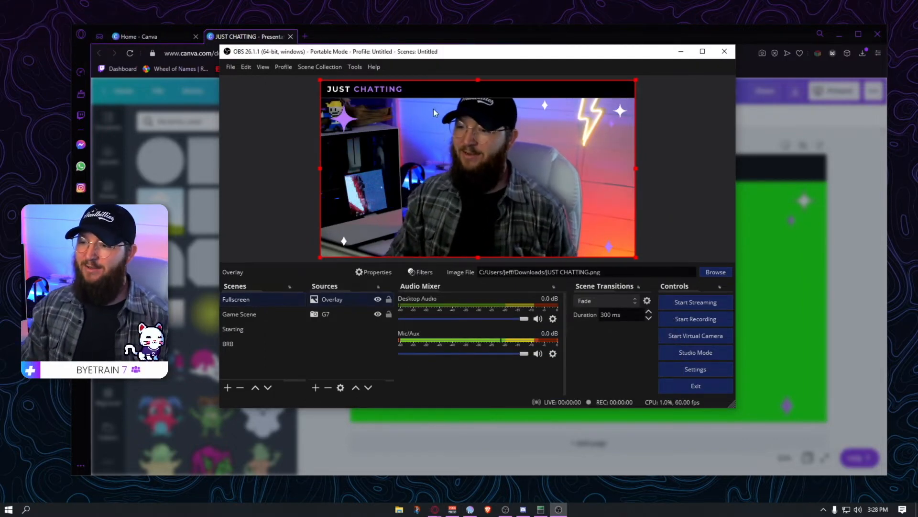
# Shift the G7 camera source slightly down so the head clears the overlay's header bar, and deselect it
pyautogui.click(334, 312)
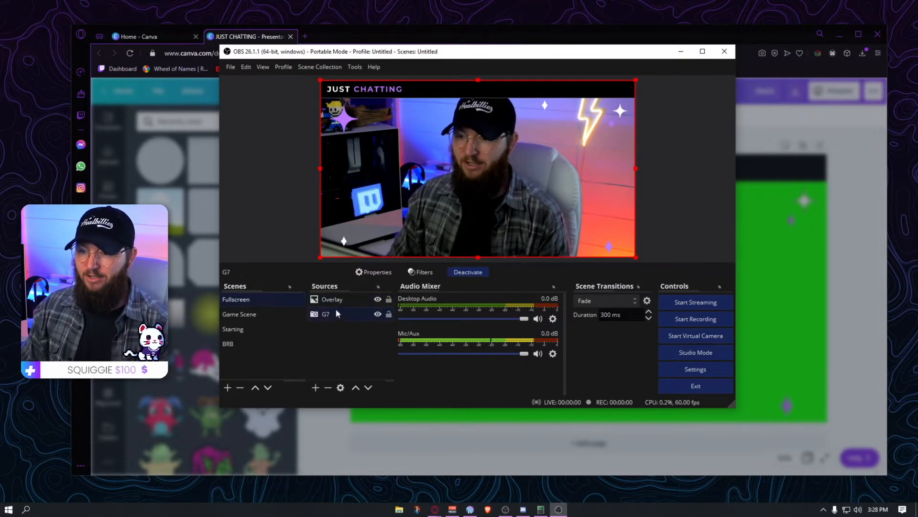
pyautogui.moveTo(501, 183); pyautogui.dragTo(500, 186)
pyautogui.click(670, 193)
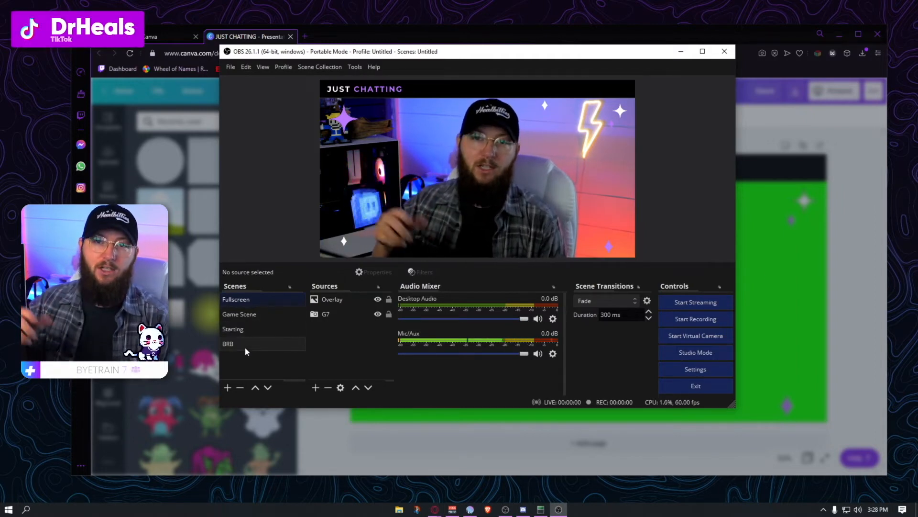
# Switch to the Game Scene and check the Mic/Aux input device in its properties without changing it
pyautogui.click(263, 314)
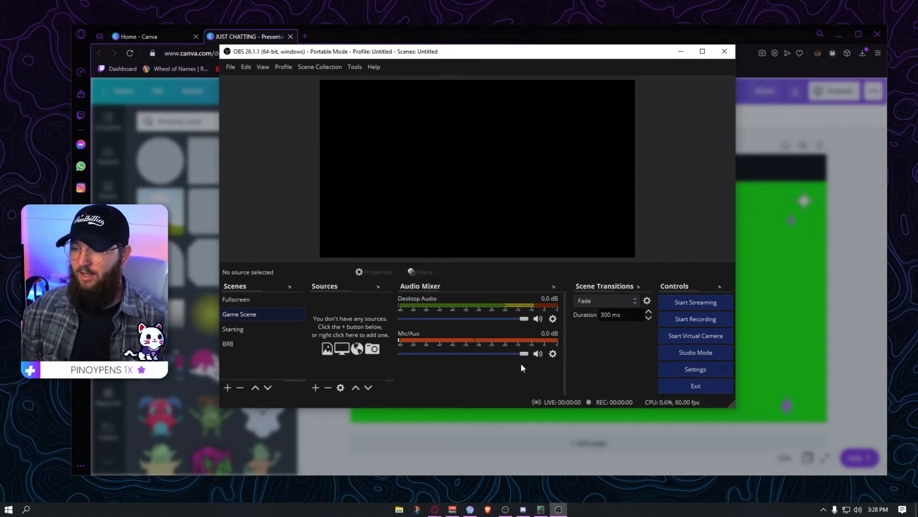
pyautogui.click(552, 354)
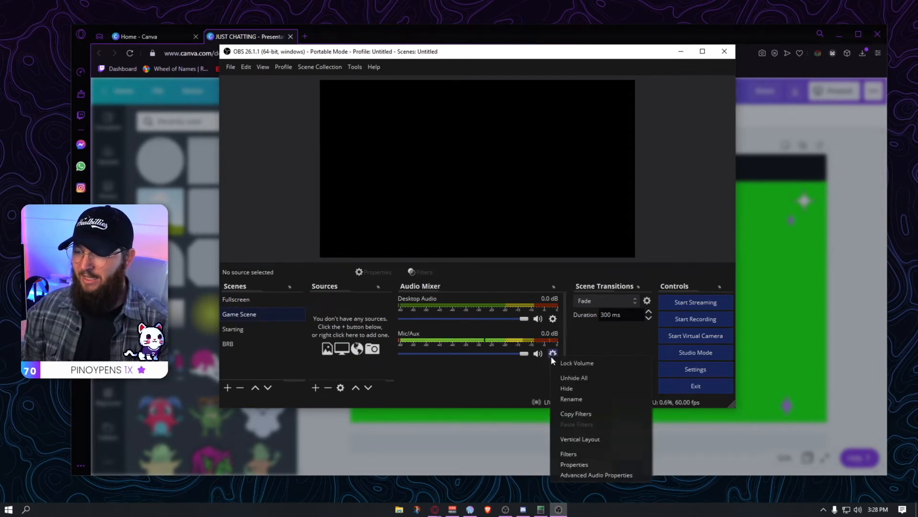
pyautogui.click(577, 464)
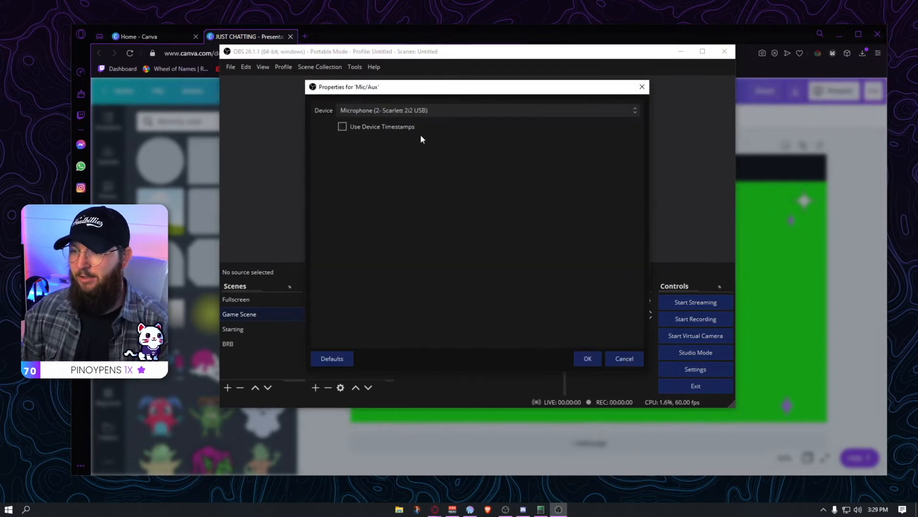
pyautogui.click(610, 358)
# Add a Compressor filter with its default name and settings to the Mic/Aux audio input
pyautogui.click(553, 354)
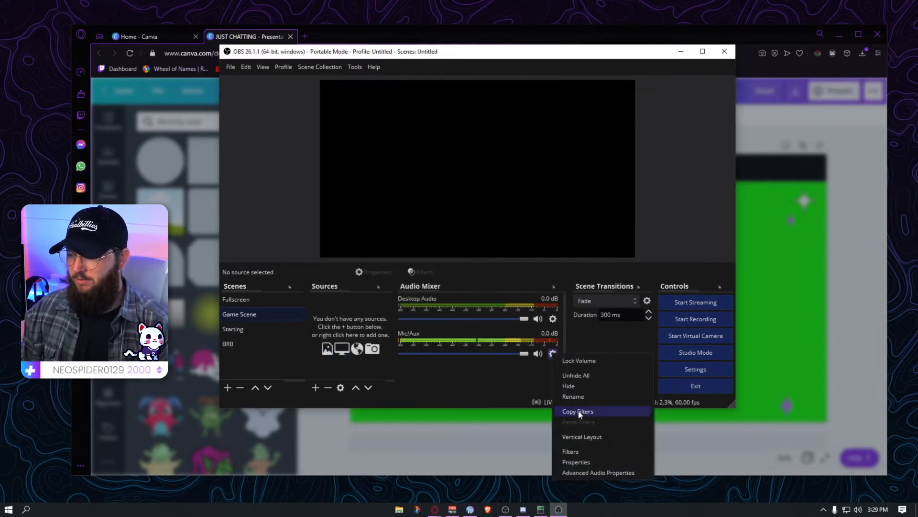
pyautogui.click(585, 453)
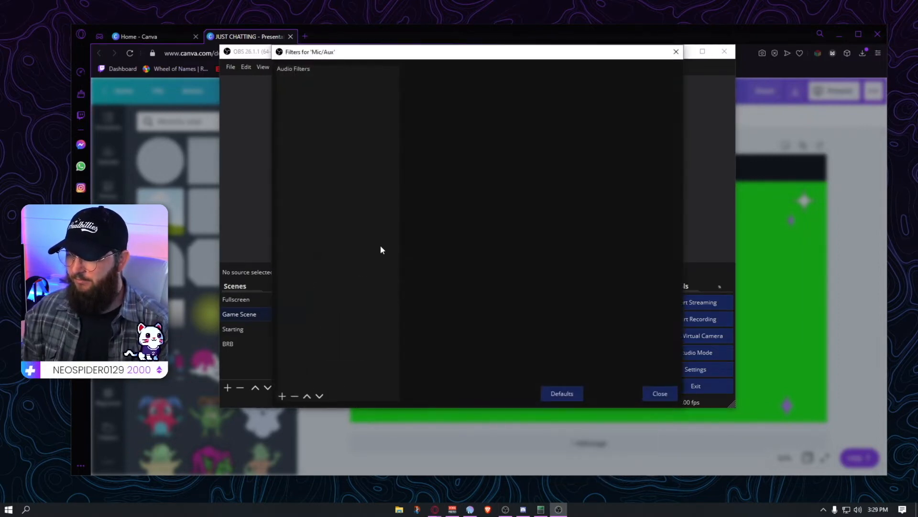
pyautogui.click(282, 396)
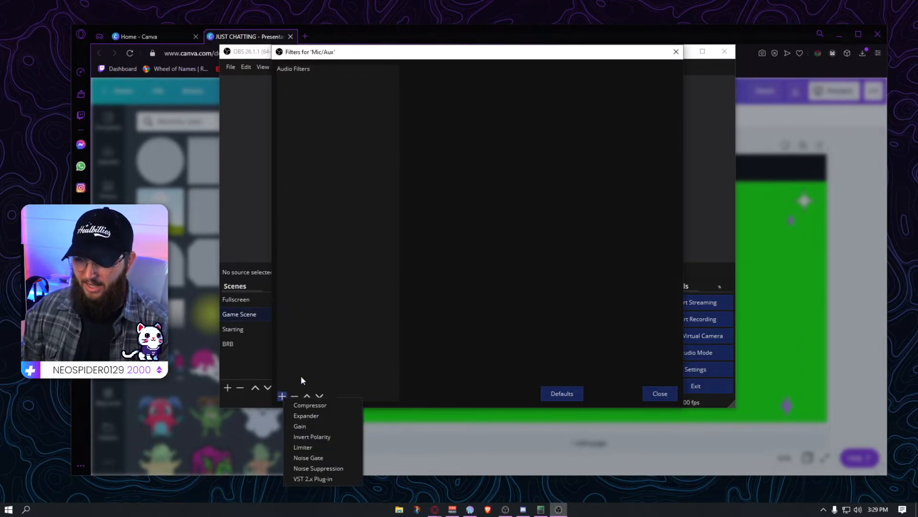
pyautogui.click(338, 406)
pyautogui.click(464, 252)
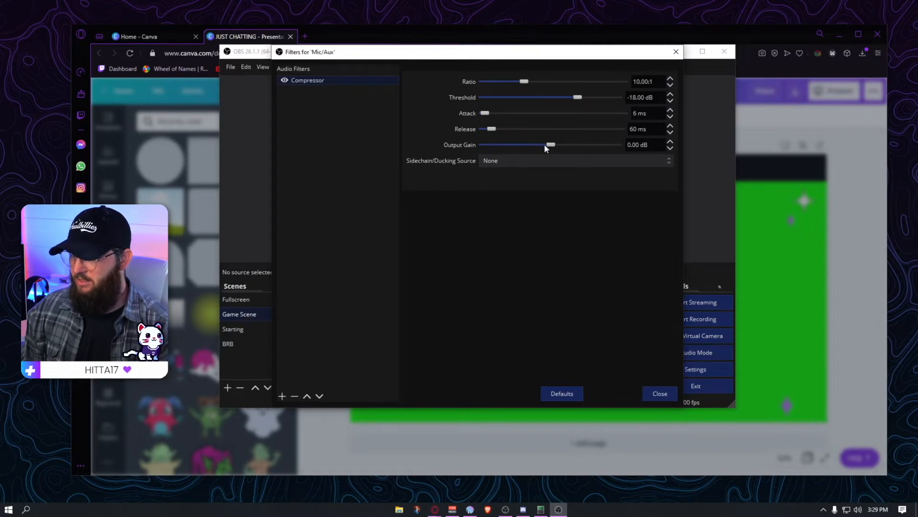
pyautogui.click(657, 394)
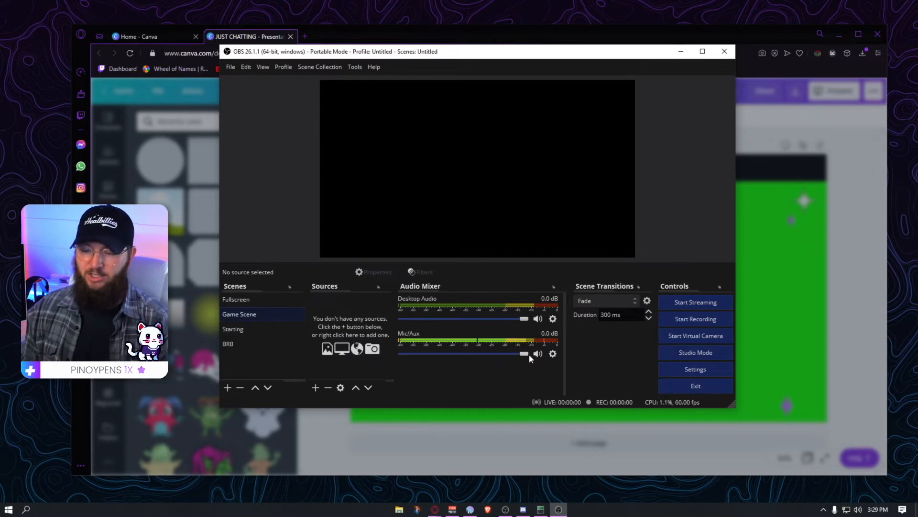
# Add a window capture source named Opera to the Game Scene, capturing the Opera browser window with automatic capture method
pyautogui.click(316, 388)
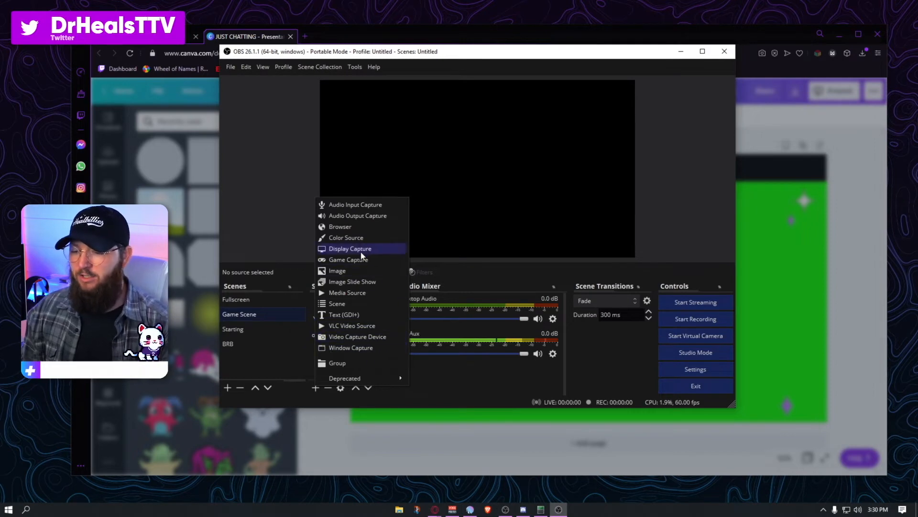
pyautogui.click(351, 348)
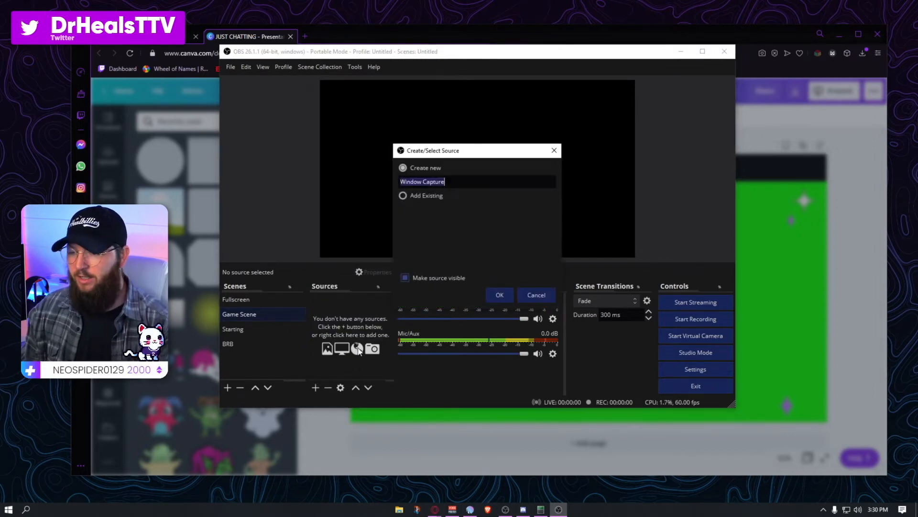
pyautogui.write('Oper')
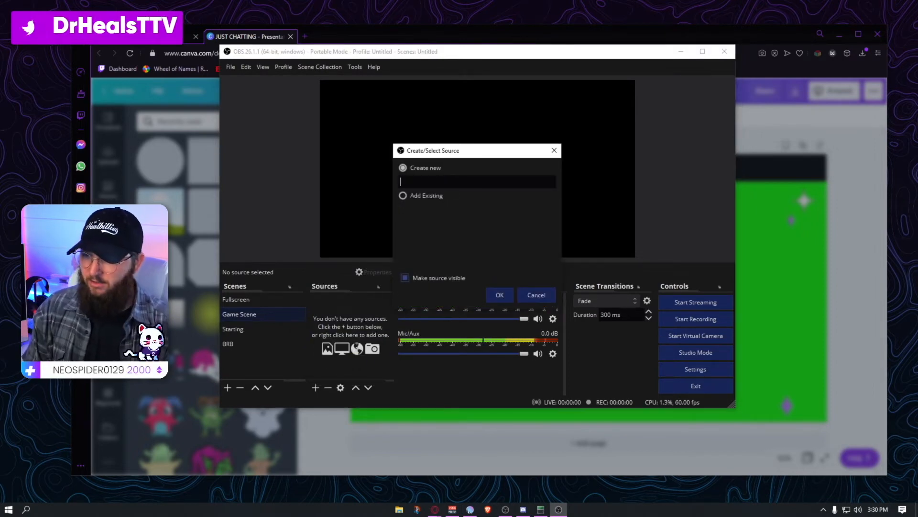
pyautogui.write('a')
pyautogui.click(498, 297)
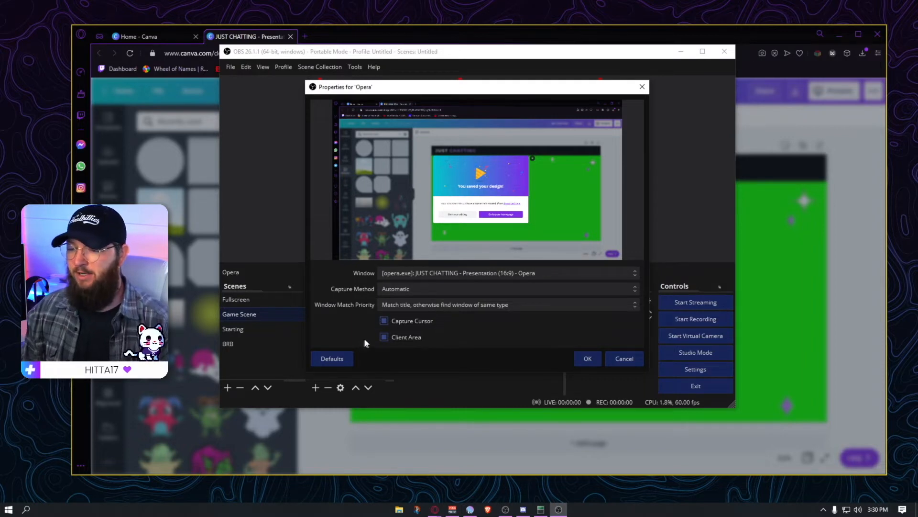
pyautogui.click(588, 361)
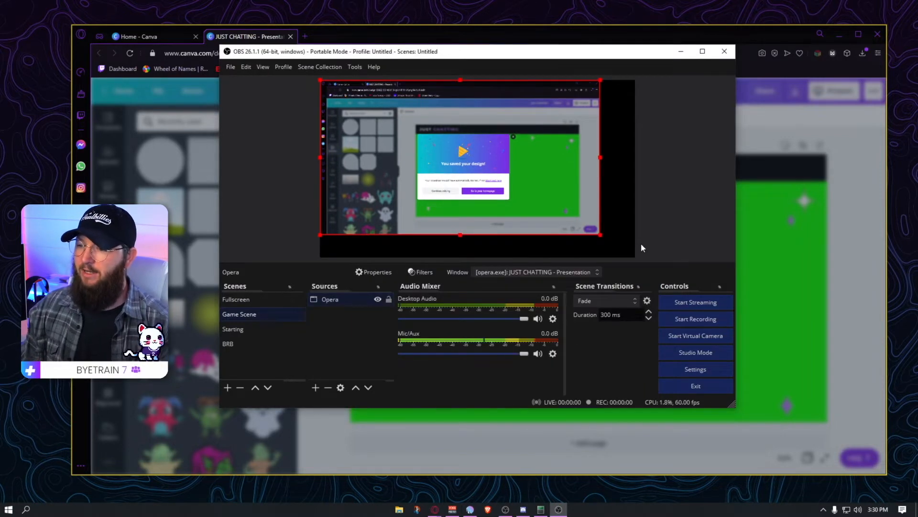
# Enlarge the Opera capture to the full canvas height and remove the source from the Game Scene
pyautogui.moveTo(601, 236); pyautogui.dragTo(625, 258)
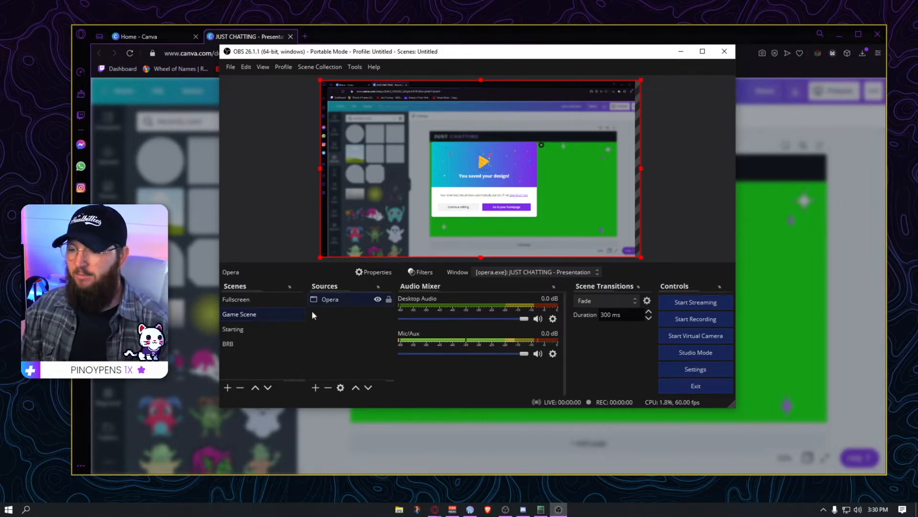
pyautogui.click(328, 387)
pyautogui.click(488, 245)
# Add a display capture source named Main Display to the Game Scene, capturing Display 1 at 1920x1080 with the cursor, and deselect it
pyautogui.click(316, 387)
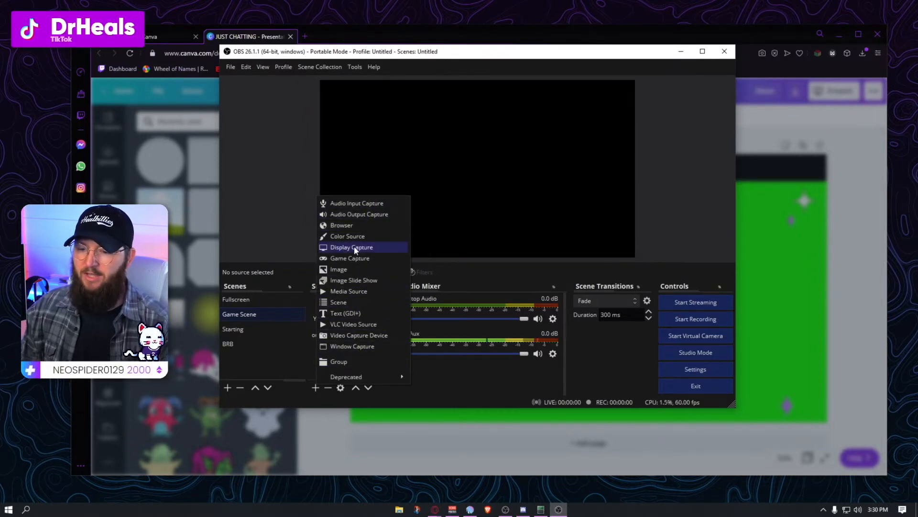
pyautogui.click(354, 246)
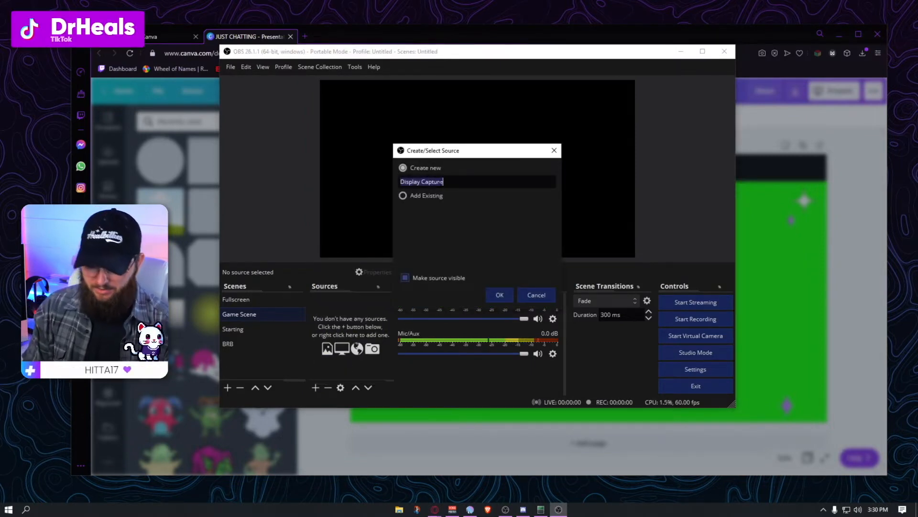
pyautogui.write('Main Displa')
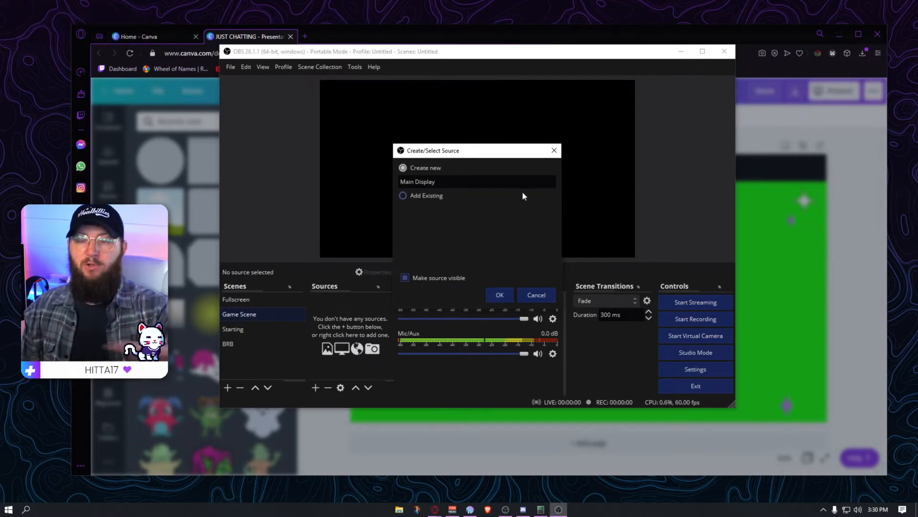
pyautogui.write('y')
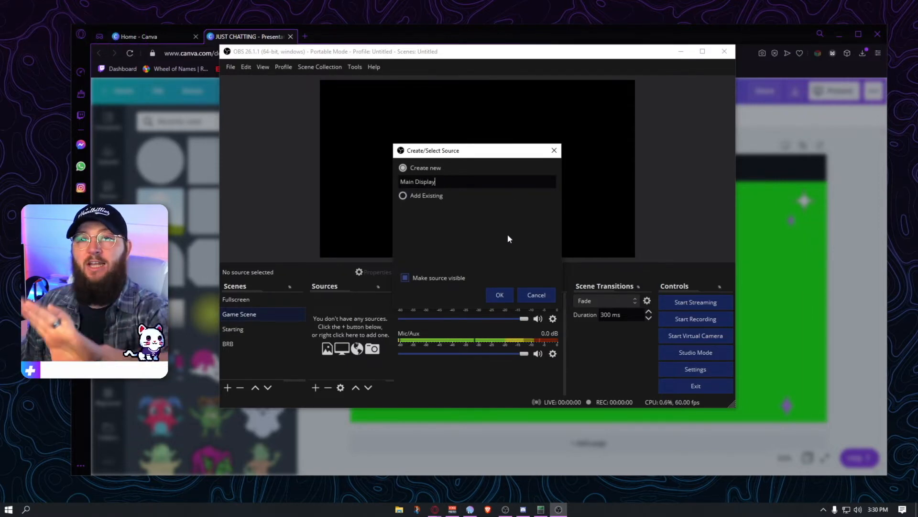
pyautogui.click(507, 295)
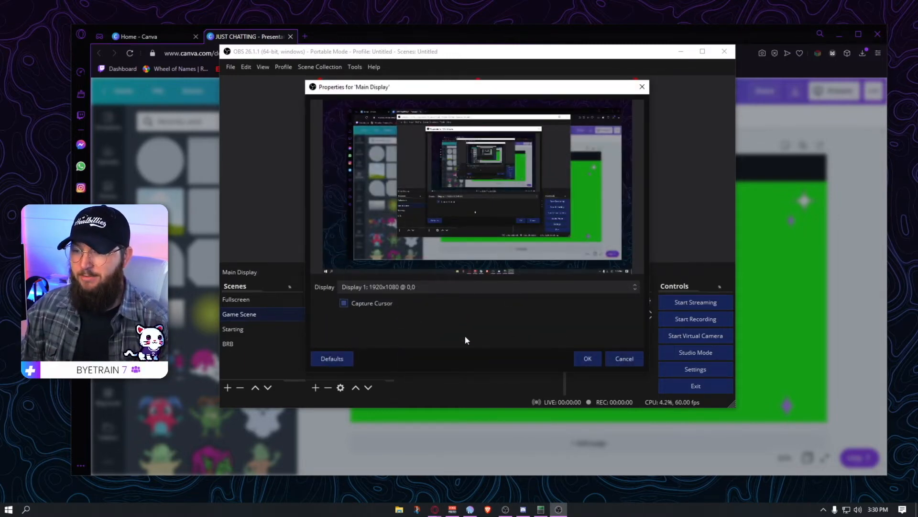
pyautogui.click(583, 360)
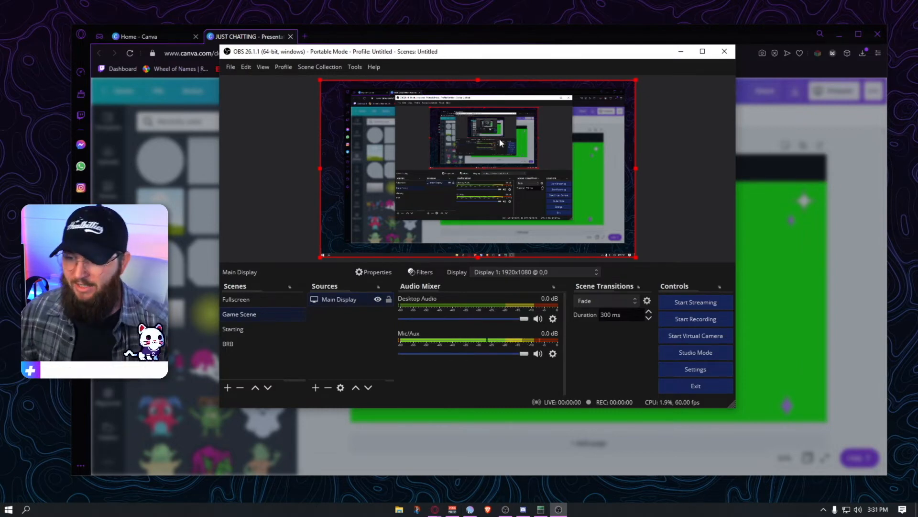
pyautogui.click(683, 226)
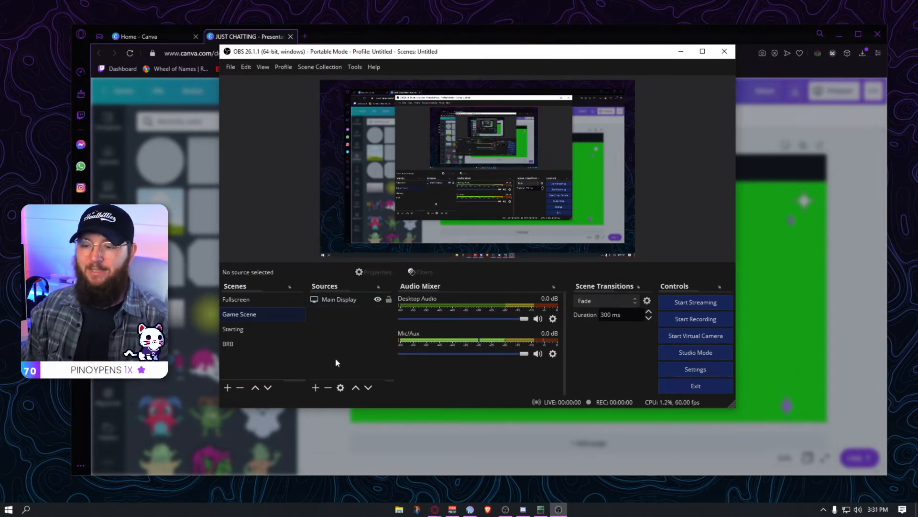
# Switch to the JUST CHATTING design in Canva and duplicate its page
pyautogui.click(820, 185)
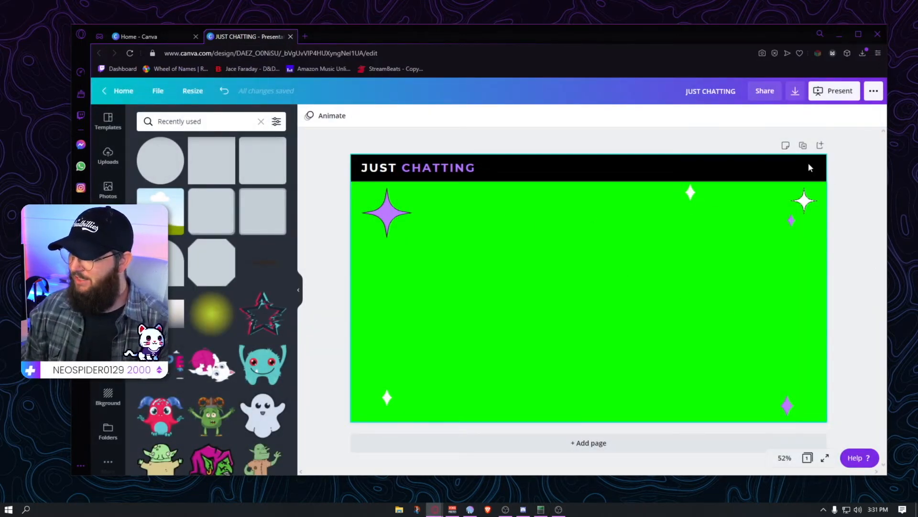
pyautogui.click(804, 148)
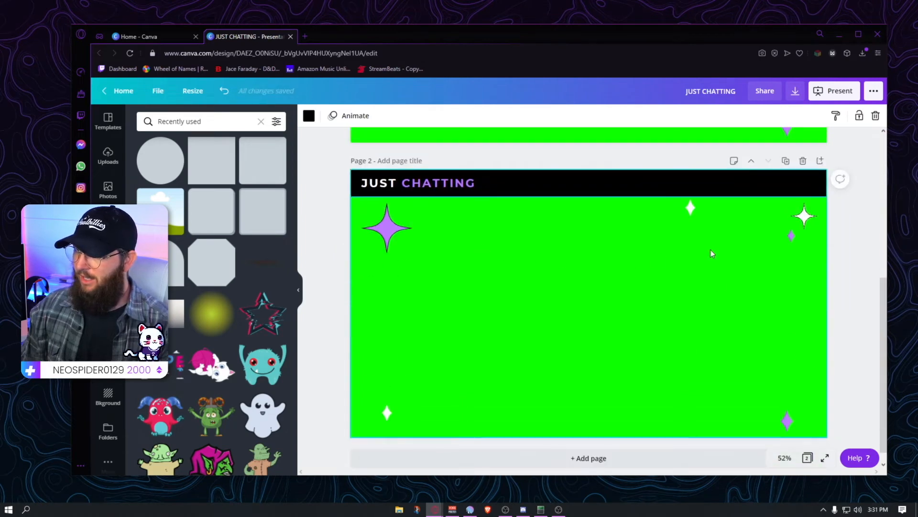
pyautogui.click(814, 223)
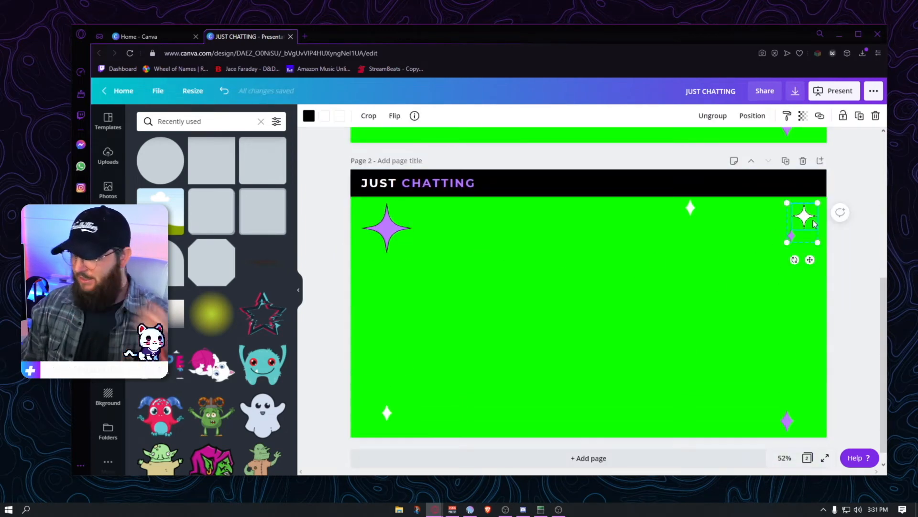
pyautogui.click(669, 191)
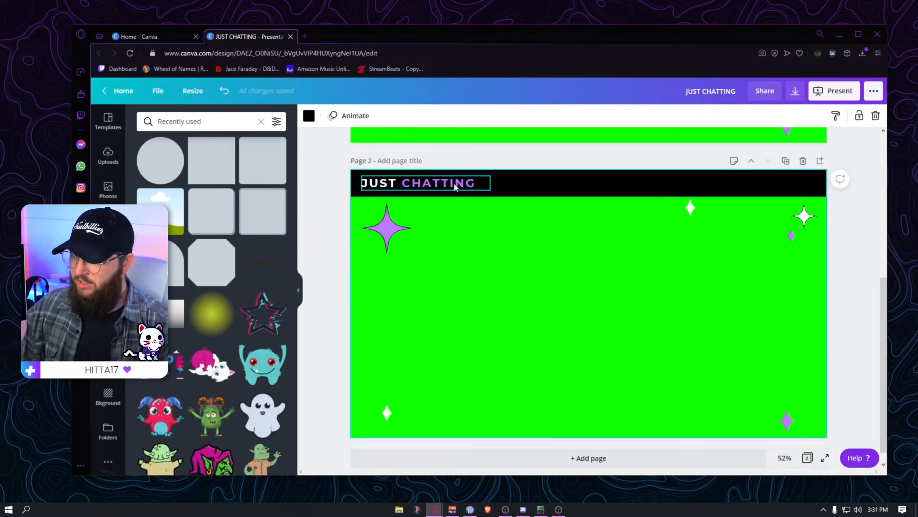
# On page 2, move the JUST CHATTING title down to the bottom edge and the green rectangle up to the top edge
pyautogui.moveTo(545, 189); pyautogui.dragTo(543, 220)
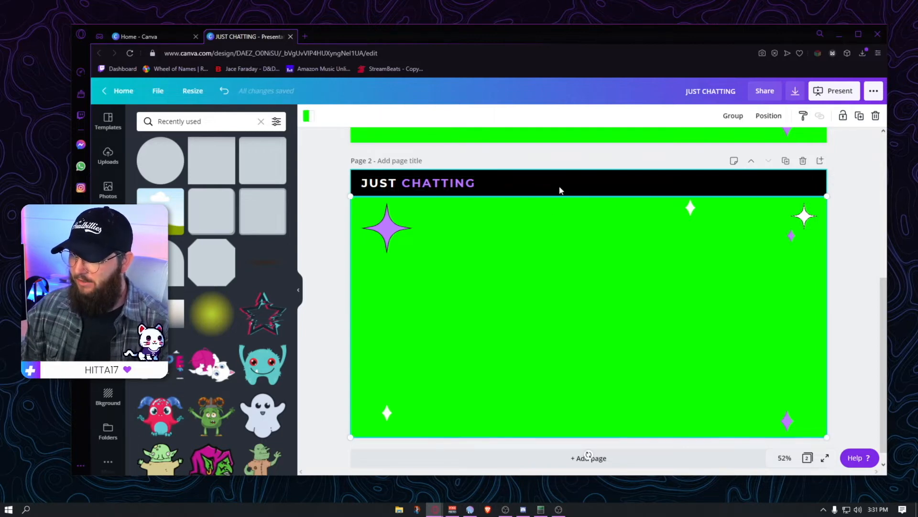
pyautogui.click(560, 190)
pyautogui.click(466, 187)
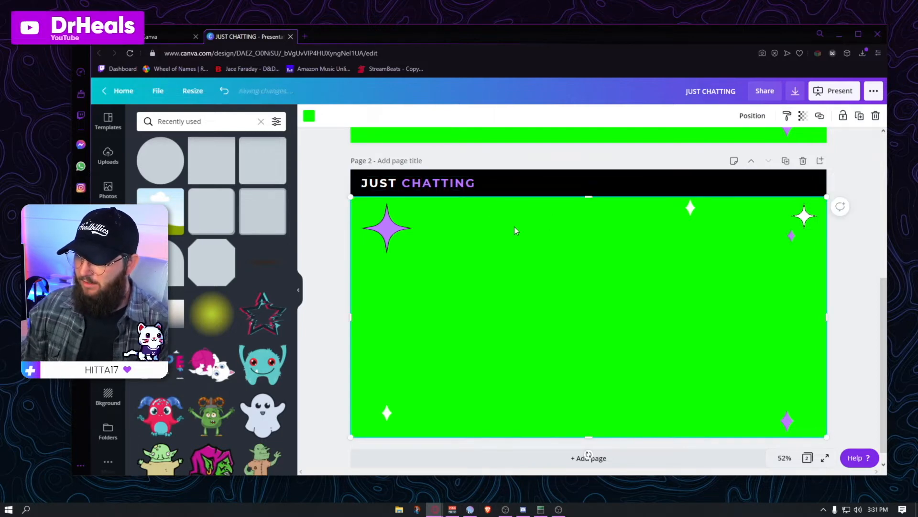
pyautogui.click(463, 188)
pyautogui.moveTo(463, 188); pyautogui.dragTo(431, 425)
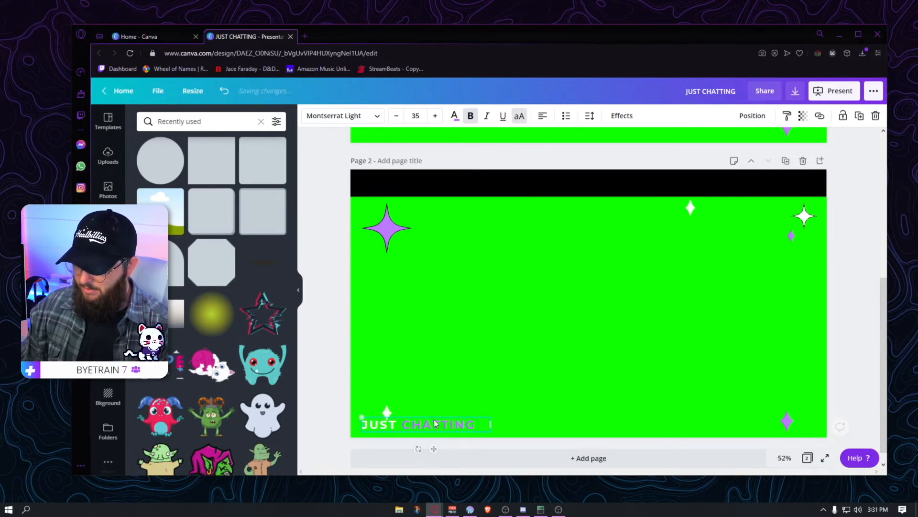
pyautogui.click(529, 198)
pyautogui.moveTo(550, 263); pyautogui.dragTo(548, 238)
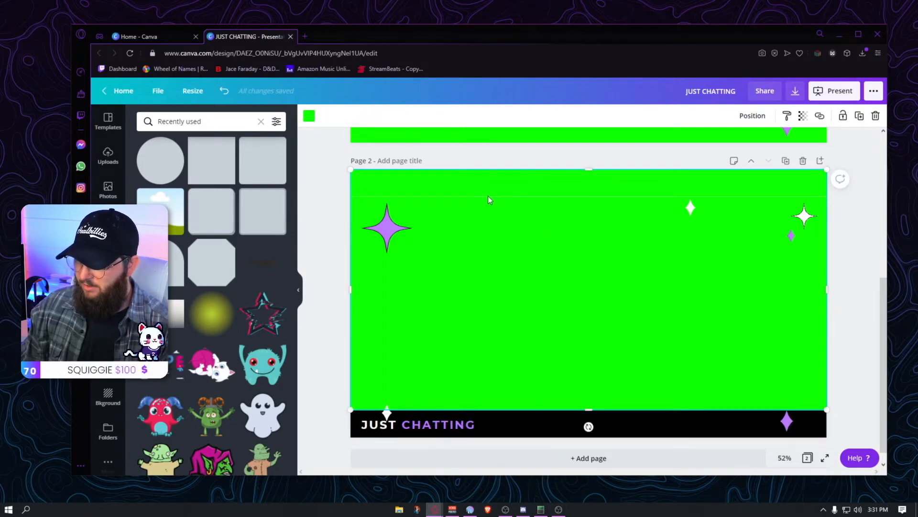
# Move the thin horizontal line down to the border between the green area and the black bar, and deselect it
pyautogui.click(499, 197)
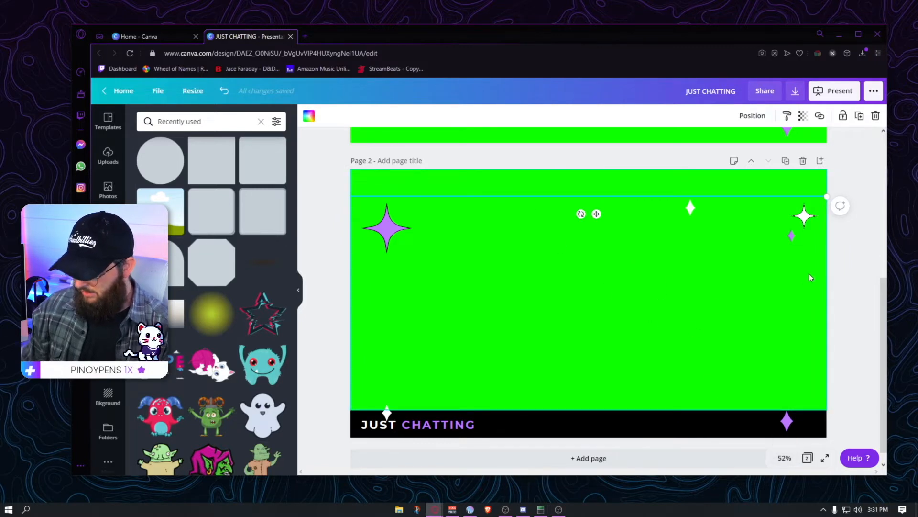
pyautogui.hotkey('shift', 'Down')
pyautogui.hotkey('shift', 'Down')
pyautogui.hotkey('shift', 'Down')
pyautogui.hotkey('shift', 'Down')
pyautogui.hotkey('shift', 'Down')
pyautogui.hotkey('shift', 'Down')
pyautogui.hotkey('shift', 'Down')
pyautogui.hotkey('shift', 'Down')
pyautogui.hotkey('shift', 'Down')
pyautogui.hotkey('shift', 'Down')
pyautogui.hotkey('shift', 'Down')
pyautogui.hotkey('shift', 'Down')
pyautogui.hotkey('shift', 'Down')
pyautogui.hotkey('shift', 'Down')
pyautogui.hotkey('shift', 'Down')
pyautogui.hotkey('shift', 'Down')
pyautogui.hotkey('shift', 'Down')
pyautogui.hotkey('shift', 'Down')
pyautogui.hotkey('shift', 'Down')
pyautogui.hotkey('shift', 'Down')
pyautogui.hotkey('shift', 'Down')
pyautogui.hotkey('shift', 'Down')
pyautogui.hotkey('shift', 'Down')
pyautogui.hotkey('shift', 'Down')
pyautogui.hotkey('shift', 'Down')
pyautogui.hotkey('shift', 'Down')
pyautogui.hotkey('shift', 'Down')
pyautogui.hotkey('shift', 'Down')
pyautogui.hotkey('shift', 'Down')
pyautogui.hotkey('shift', 'Down')
pyautogui.hotkey('shift', 'Down')
pyautogui.hotkey('shift', 'Down')
pyautogui.hotkey('shift', 'Down')
pyautogui.hotkey('shift', 'Down')
pyautogui.hotkey('shift', 'Down')
pyautogui.hotkey('shift', 'Down')
pyautogui.hotkey('shift', 'Down')
pyautogui.hotkey('shift', 'Down')
pyautogui.hotkey('shift', 'Down')
pyautogui.hotkey('shift', 'Down')
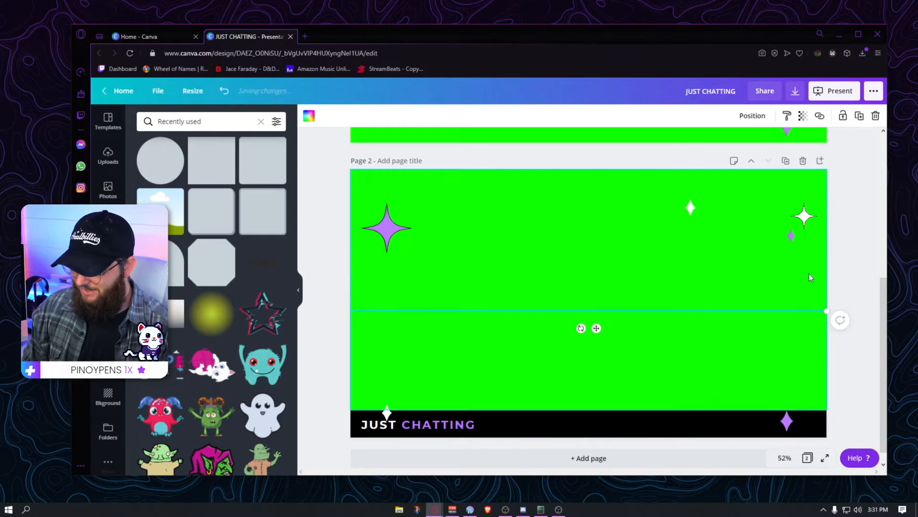
pyautogui.press('Up')
pyautogui.press('Up')
pyautogui.press('Up')
pyautogui.press('Up')
pyautogui.press('Up')
pyautogui.press('Up')
pyautogui.press('Up')
pyautogui.press('Up')
pyautogui.press('Up')
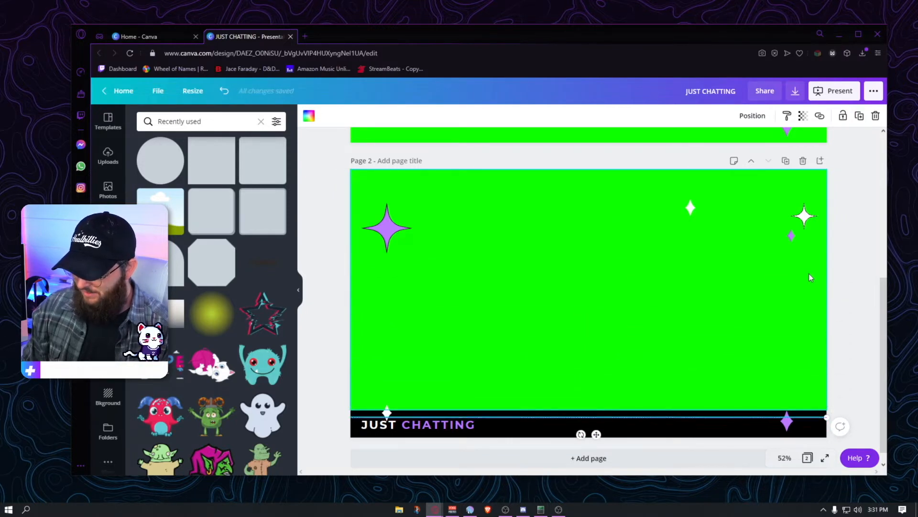
pyautogui.press('Up')
pyautogui.press('Up')
pyautogui.press('Up')
pyautogui.press('Up')
pyautogui.press('Up')
pyautogui.press('Up')
pyautogui.press('Up')
pyautogui.press('Up')
pyautogui.press('Up')
pyautogui.press('Up')
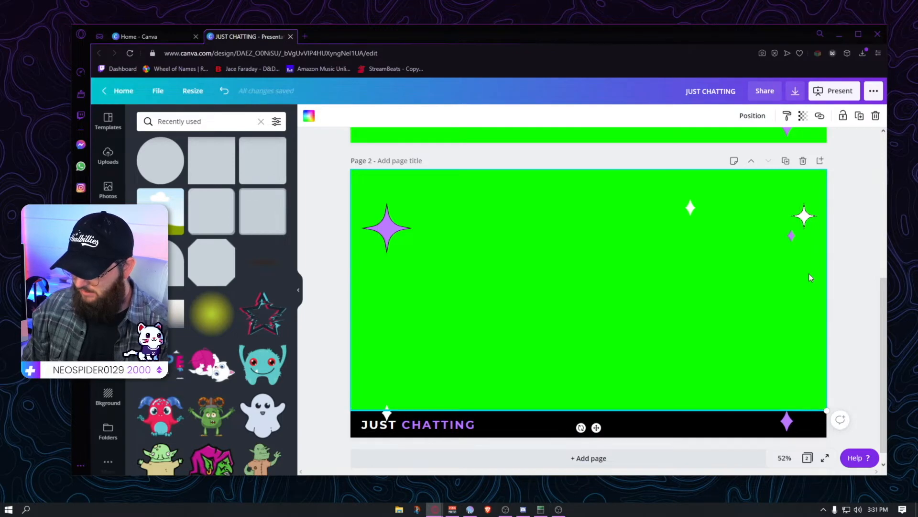
pyautogui.click(846, 315)
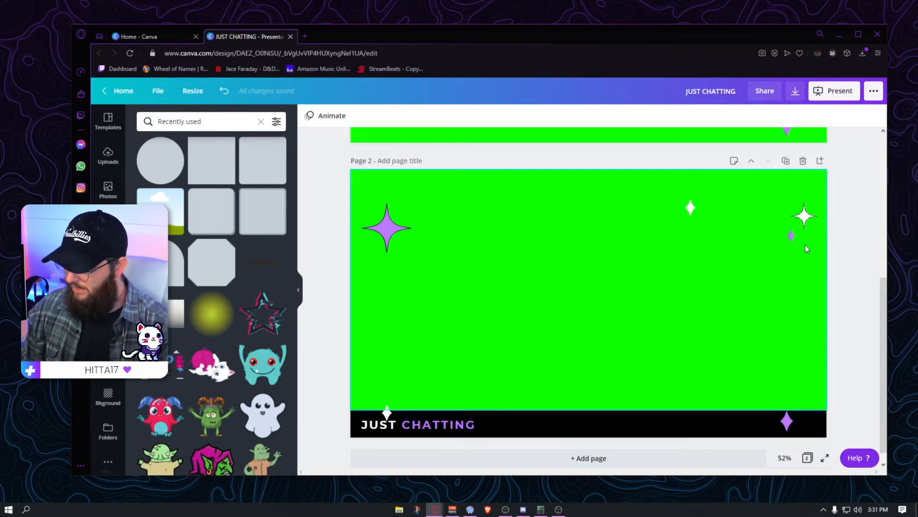
# Move the lower purple star and the lower white star up into the green area above the black bar
pyautogui.click(787, 421)
pyautogui.moveTo(786, 421); pyautogui.dragTo(788, 379)
pyautogui.moveTo(388, 416); pyautogui.dragTo(369, 382)
pyautogui.click(864, 324)
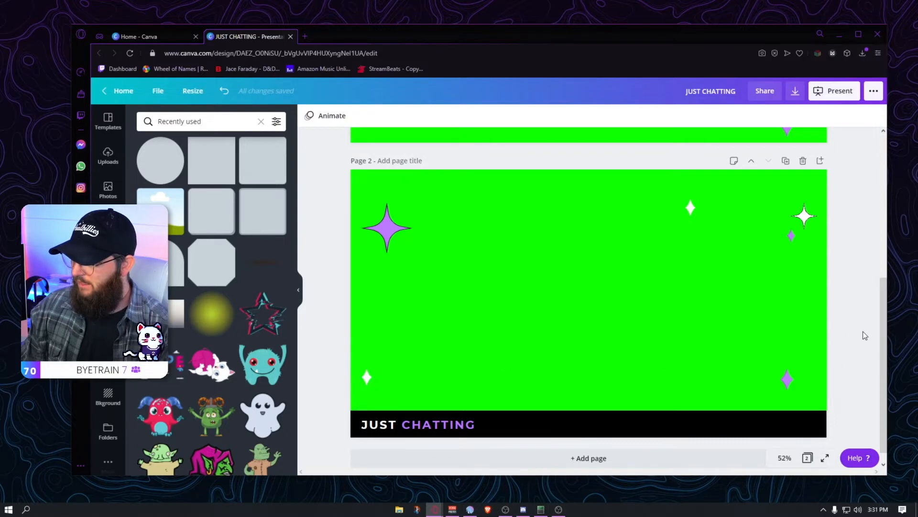
# Centre the JUST CHATTING title in page 2's black bar and delete it
pyautogui.moveTo(437, 426); pyautogui.dragTo(588, 429)
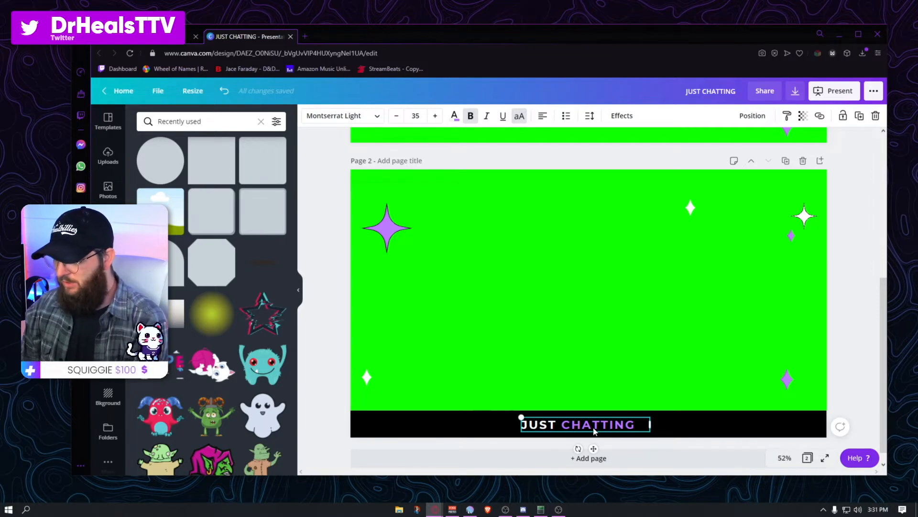
pyautogui.click(845, 411)
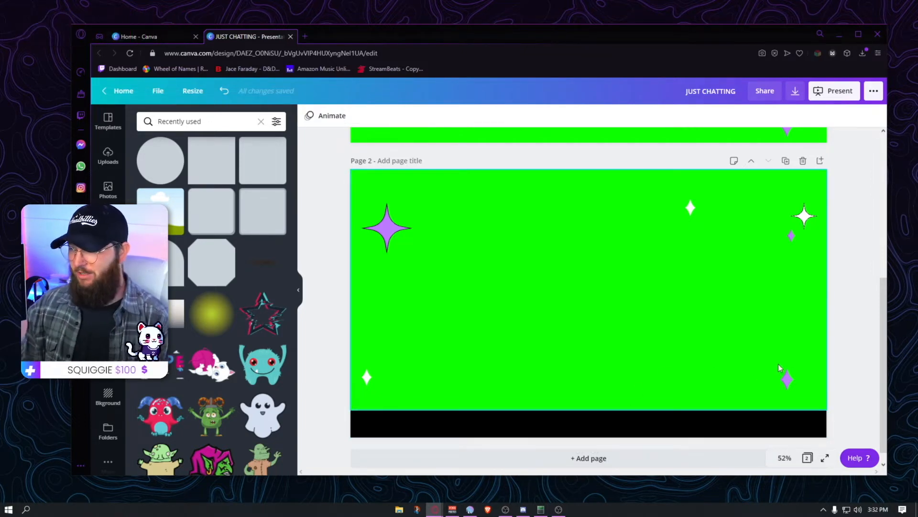
# Shift the grouped corner stars, the small white star and the large purple star slightly closer to page 2's top edge
pyautogui.moveTo(804, 216); pyautogui.dragTo(804, 206)
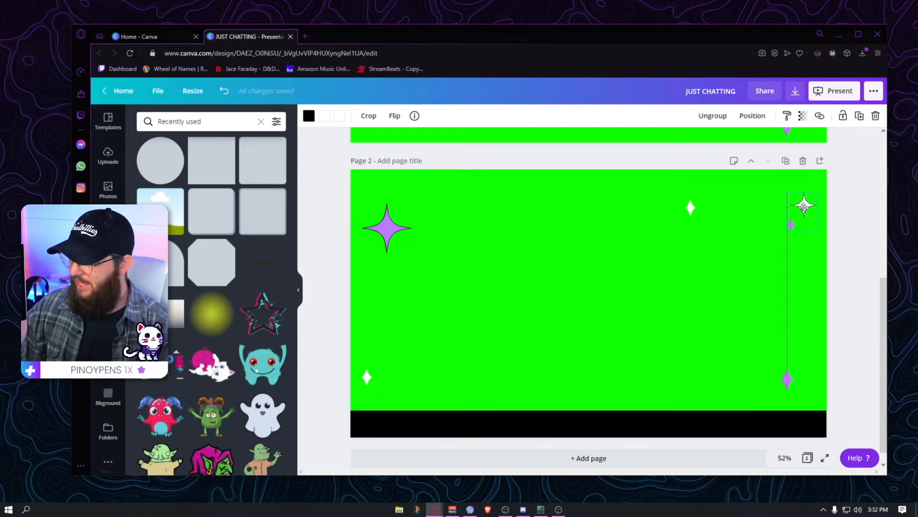
pyautogui.moveTo(689, 208); pyautogui.dragTo(682, 188)
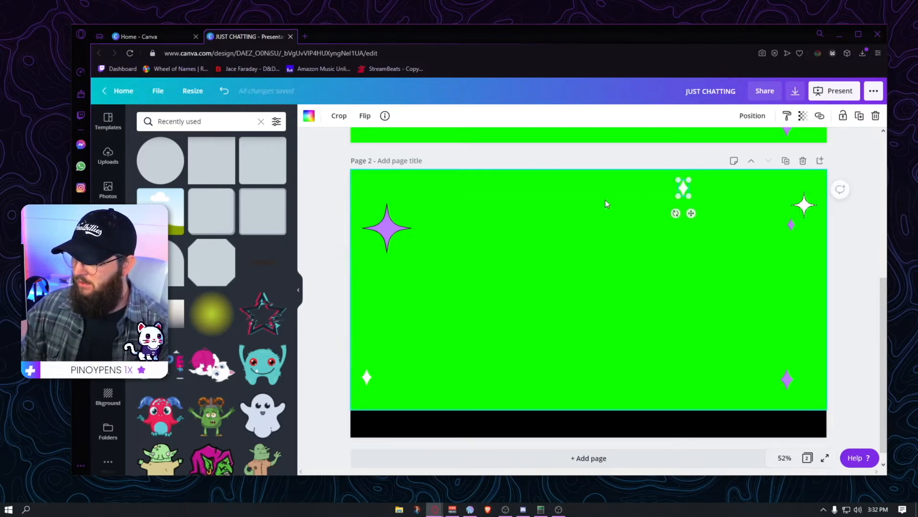
pyautogui.moveTo(389, 222); pyautogui.dragTo(390, 200)
pyautogui.click(672, 296)
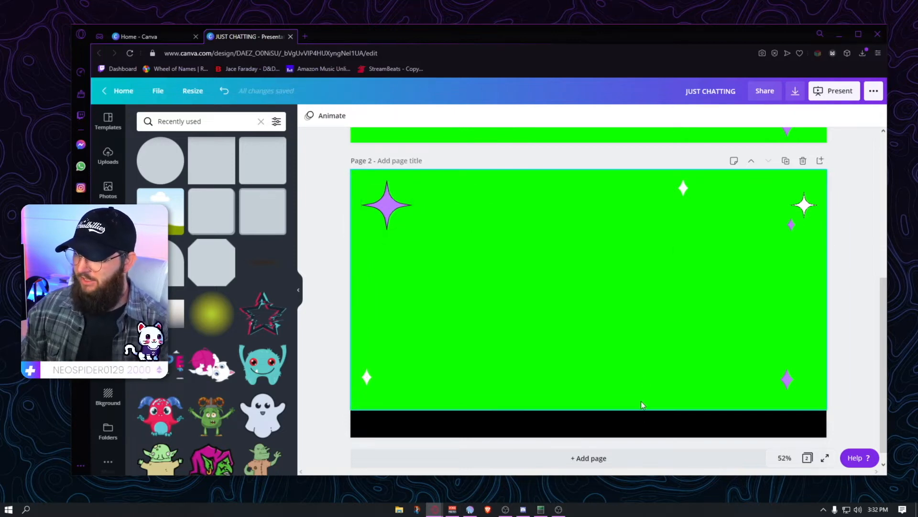
# Download all pages of the design as PNG files at size 1 without a transparent background
pyautogui.click(796, 92)
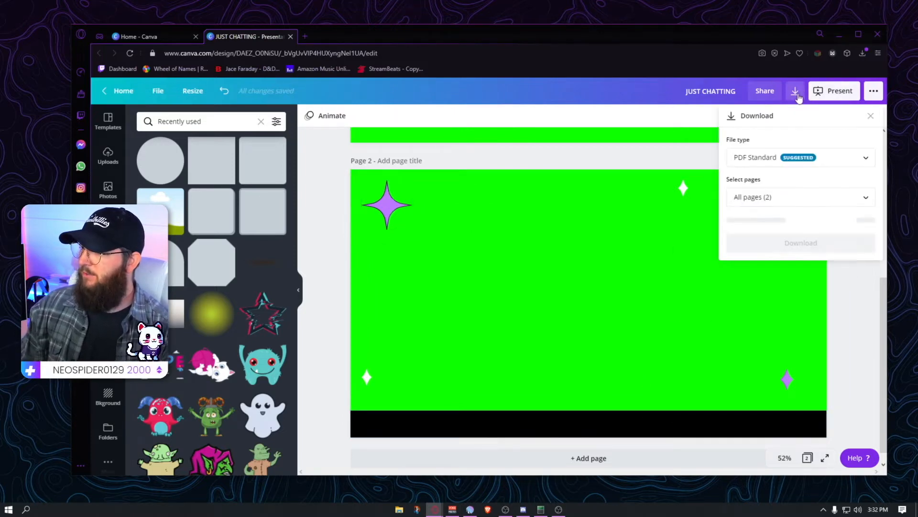
pyautogui.click(784, 157)
pyautogui.click(766, 111)
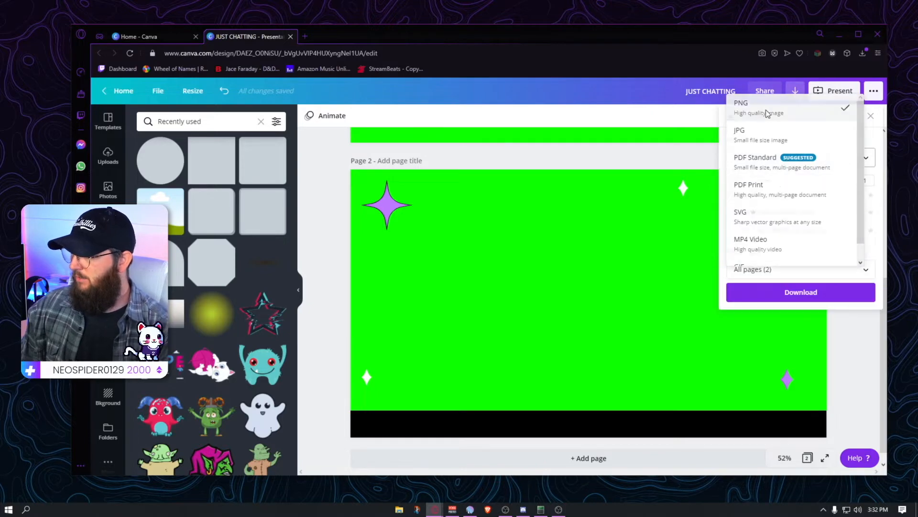
pyautogui.click(767, 113)
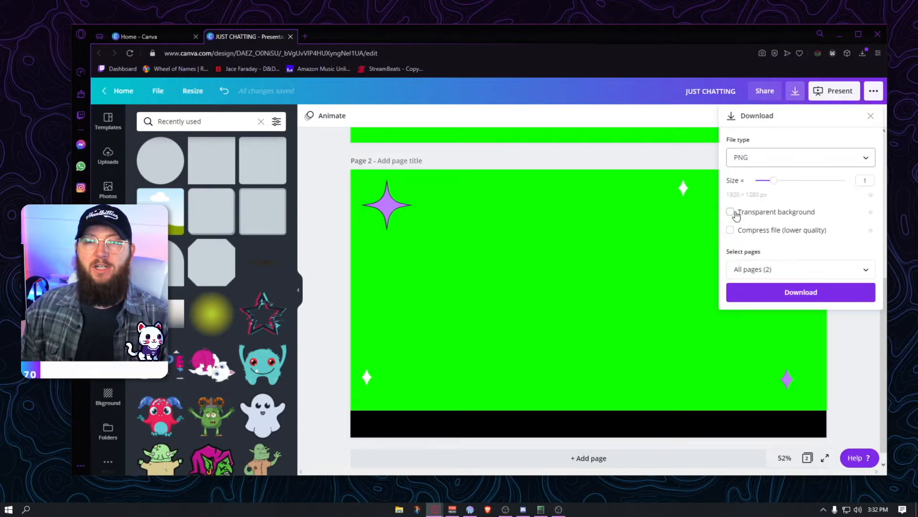
pyautogui.click(768, 292)
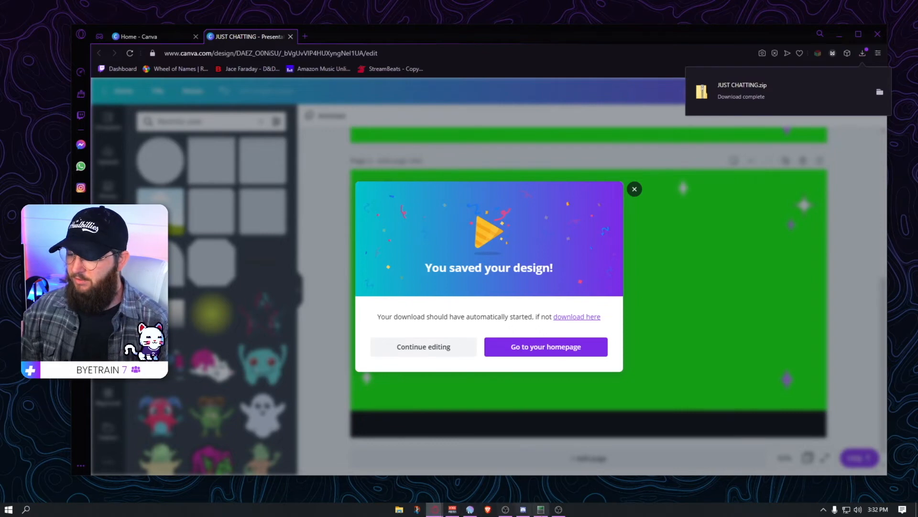
pyautogui.click(559, 509)
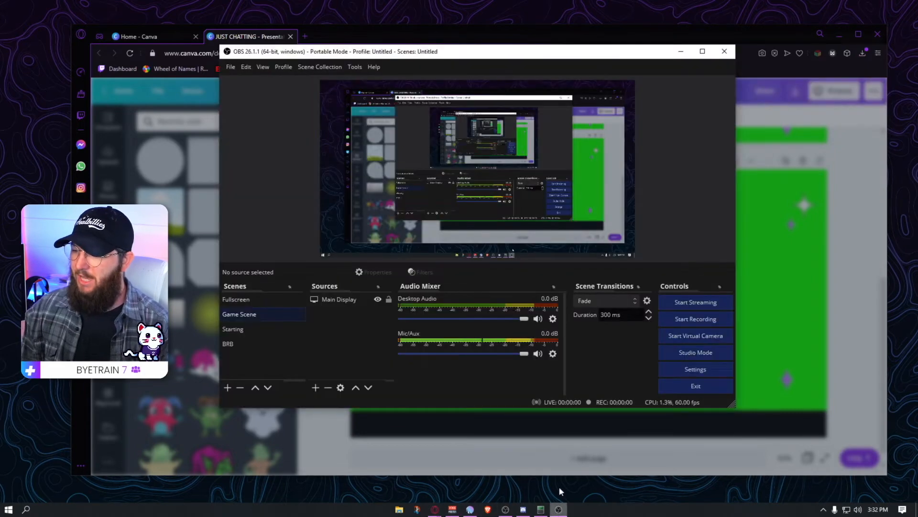
pyautogui.click(316, 388)
pyautogui.click(343, 271)
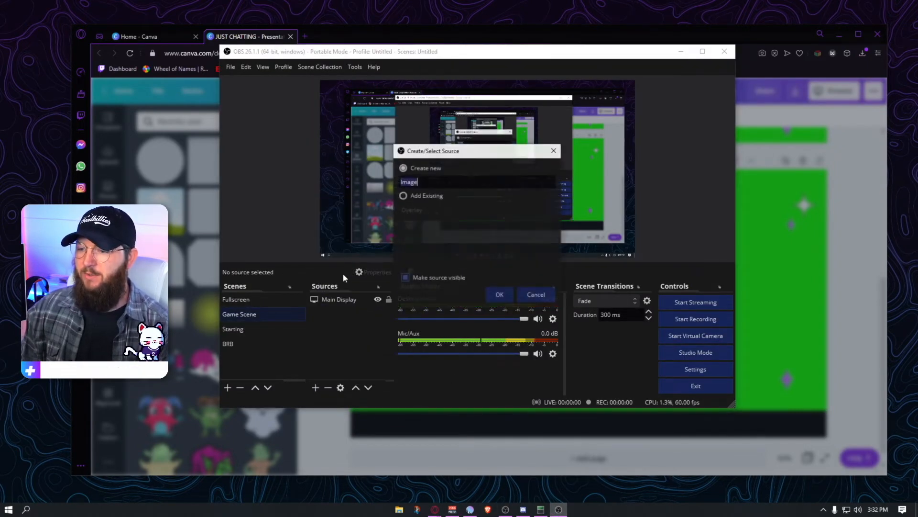
pyautogui.write('CamBorder')
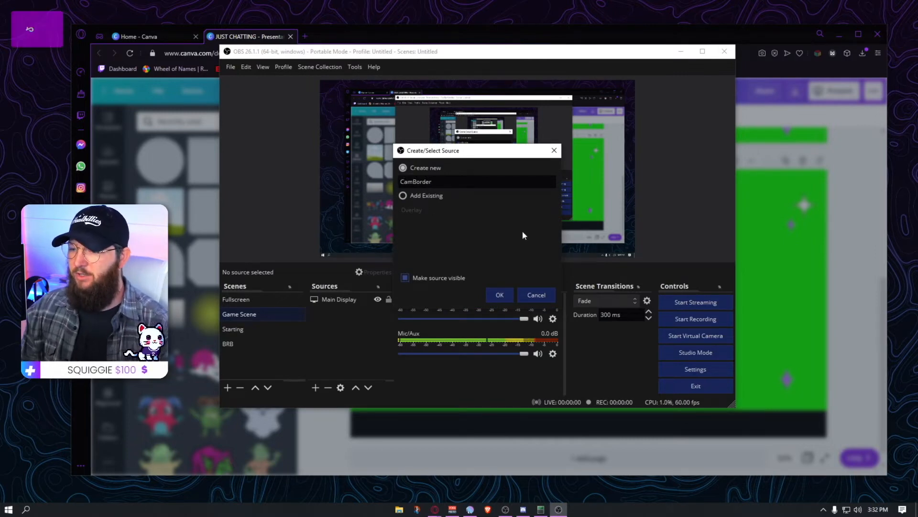
pyautogui.click(506, 294)
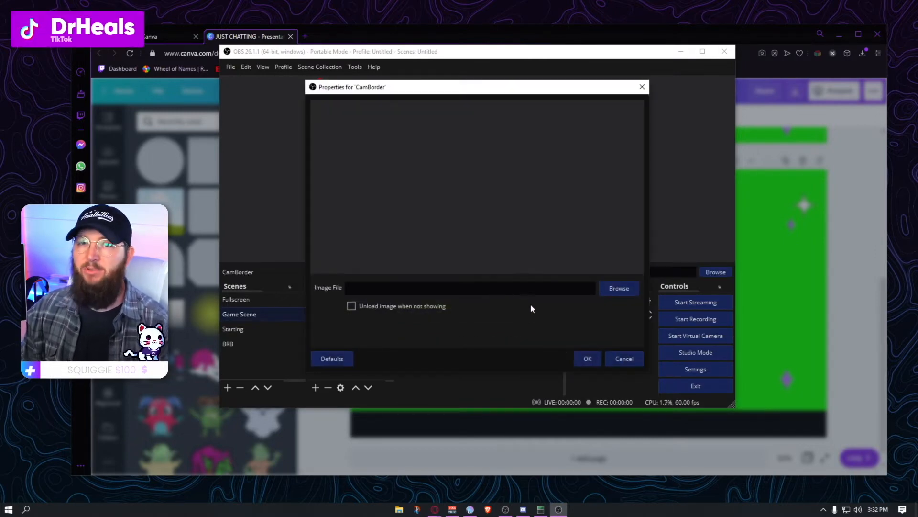
pyautogui.click(616, 288)
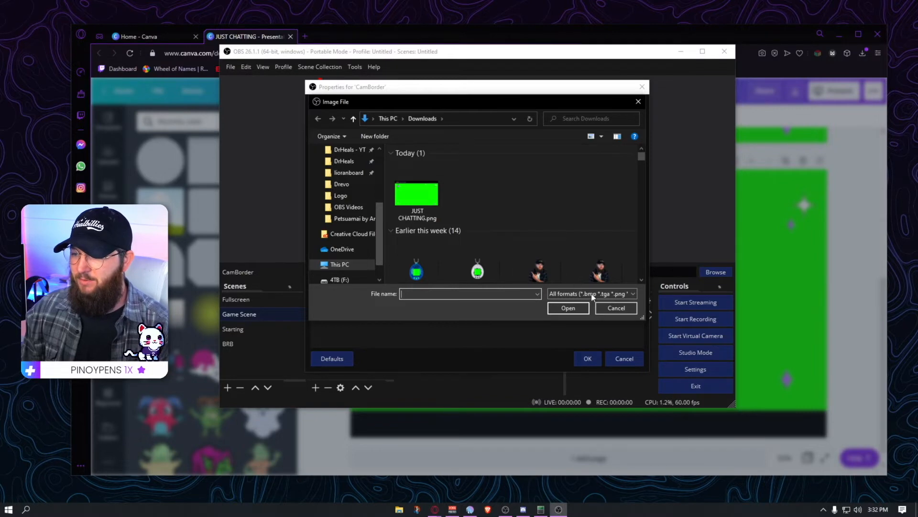
pyautogui.scroll(3, 354, 200)
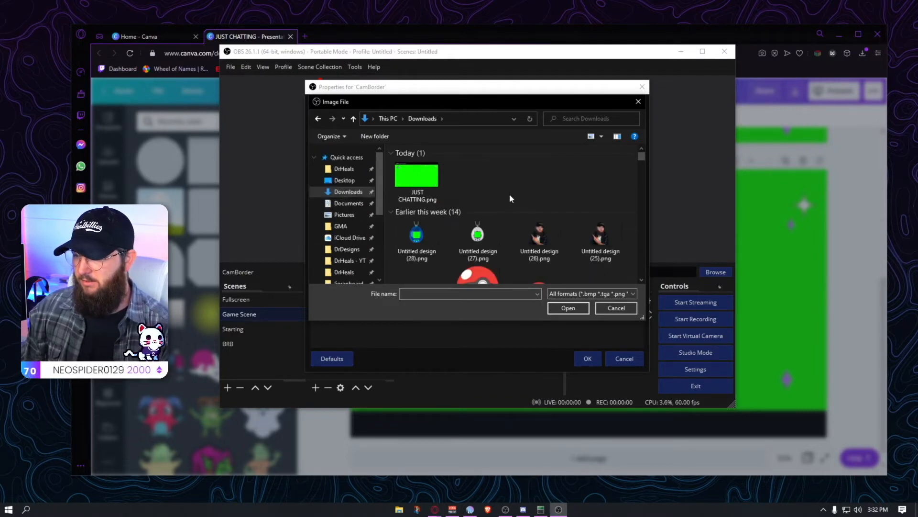
pyautogui.click(602, 309)
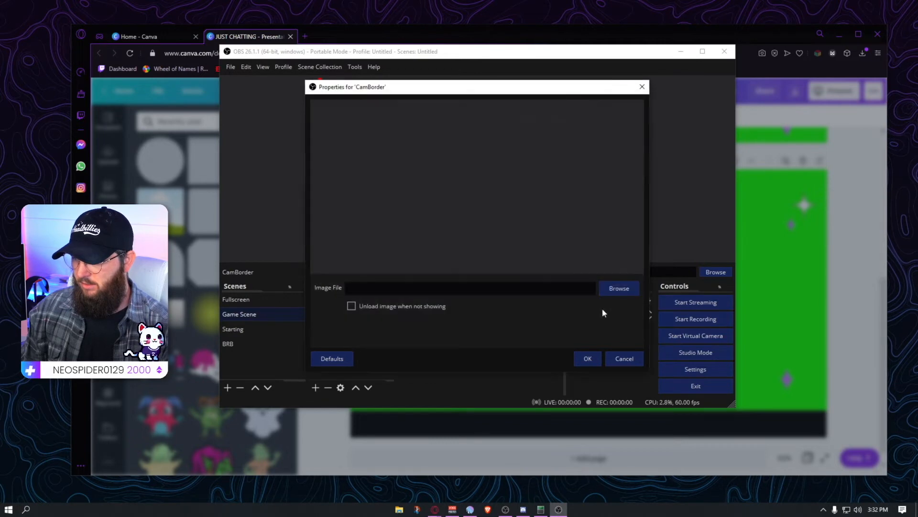
pyautogui.click(625, 358)
# Return to the Canva design and download only page 2 as a PNG at size 1
pyautogui.click(845, 299)
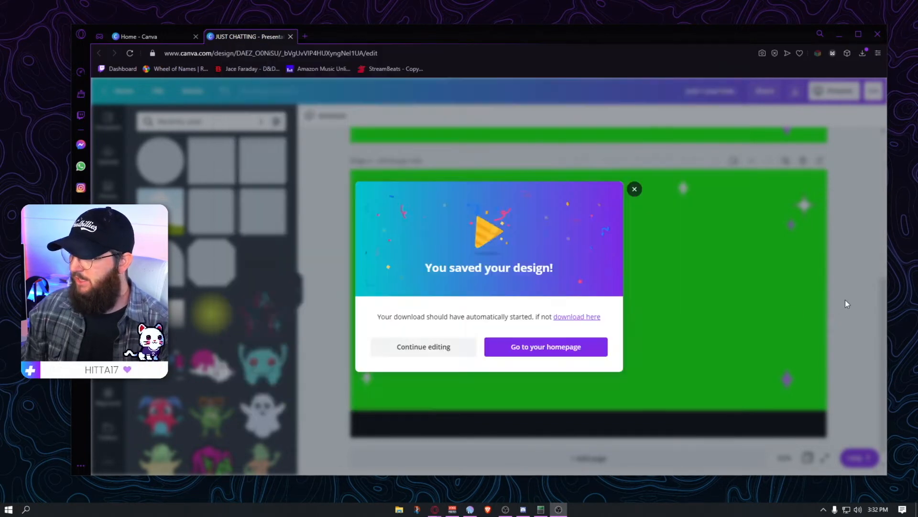
pyautogui.click(845, 299)
pyautogui.click(795, 91)
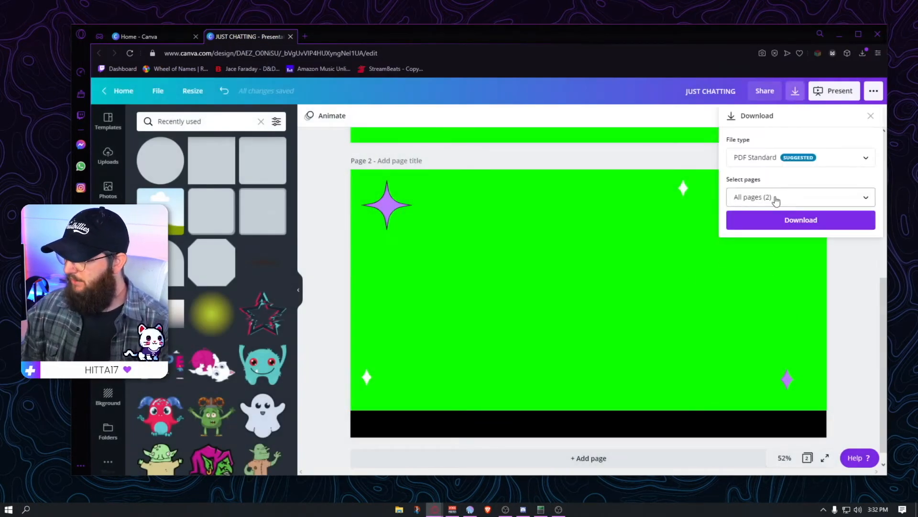
pyautogui.click(777, 158)
pyautogui.click(772, 111)
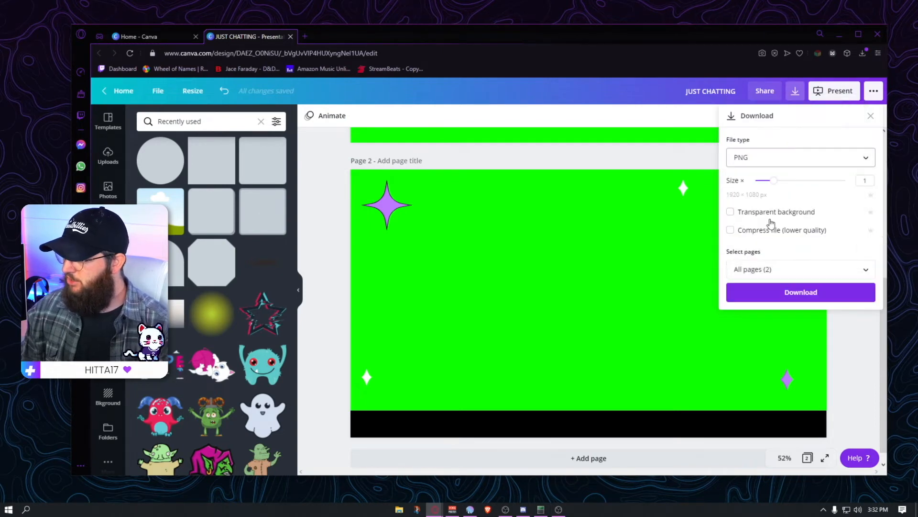
pyautogui.click(765, 269)
pyautogui.click(776, 352)
pyautogui.click(784, 352)
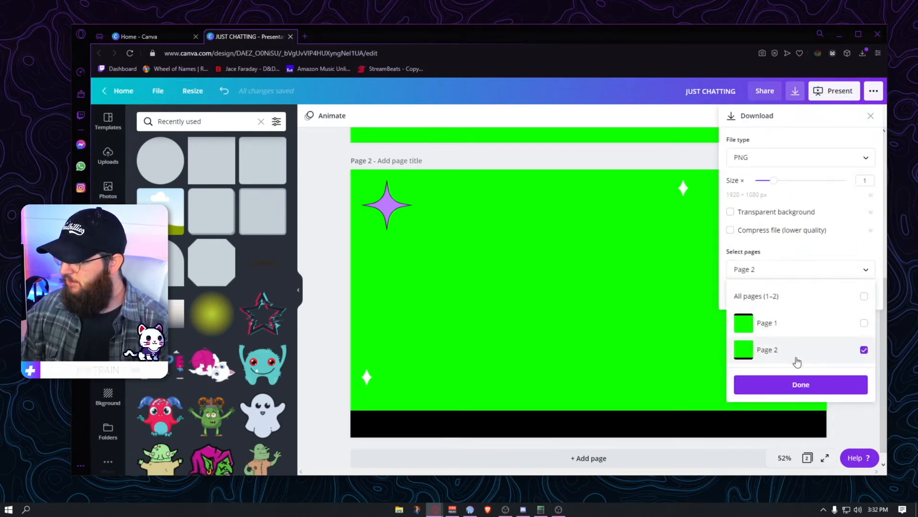
pyautogui.click(803, 386)
pyautogui.click(801, 294)
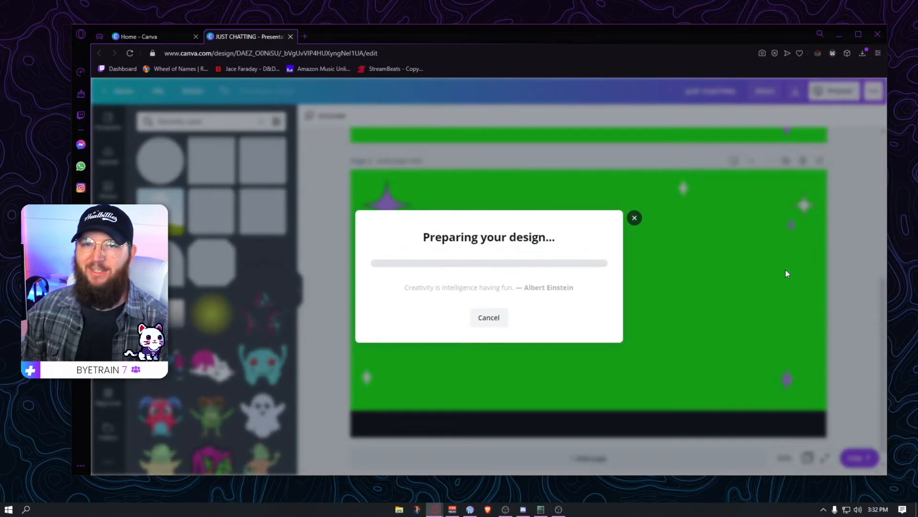
# Switch to OBS and remove the CamBorder source from the Game Scene
pyautogui.click(558, 508)
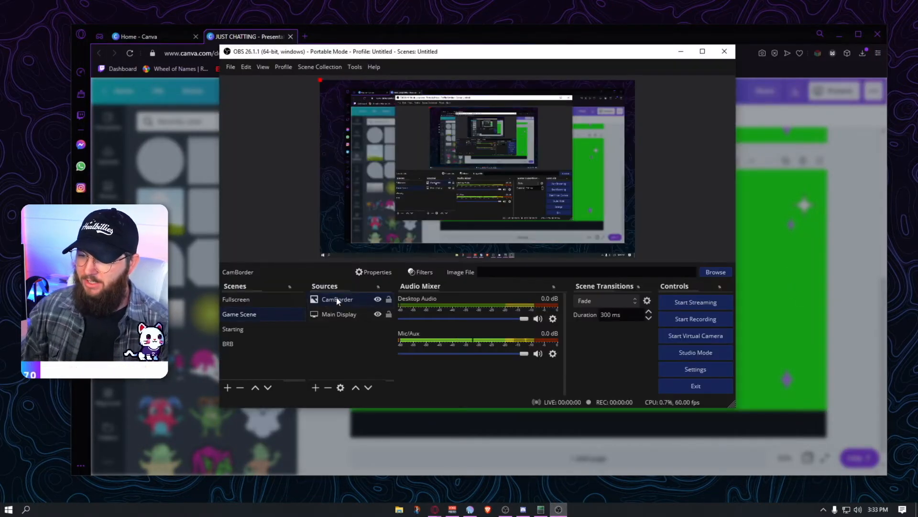
pyautogui.click(327, 387)
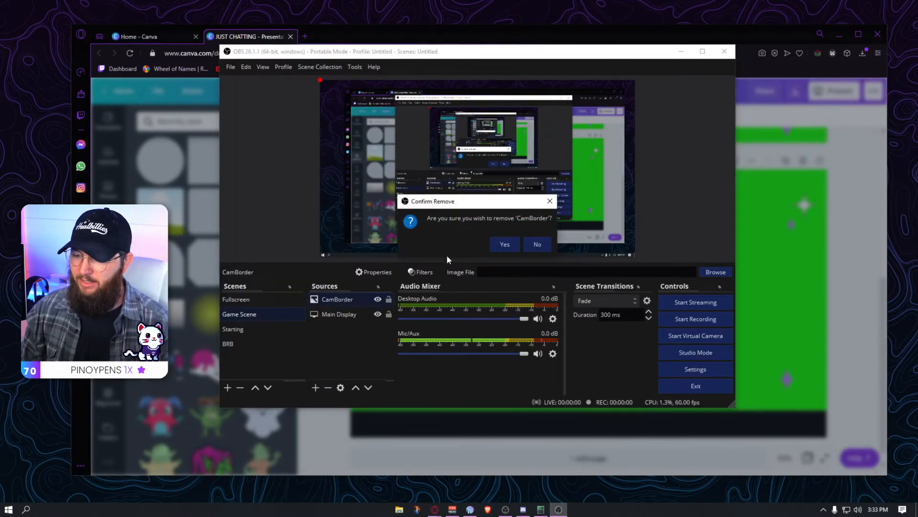
pyautogui.click(498, 242)
# Add an image source named Cam Border using JUST CHATTING (1).png and shrink it to webcam size at the canvas's left edge
pyautogui.click(316, 389)
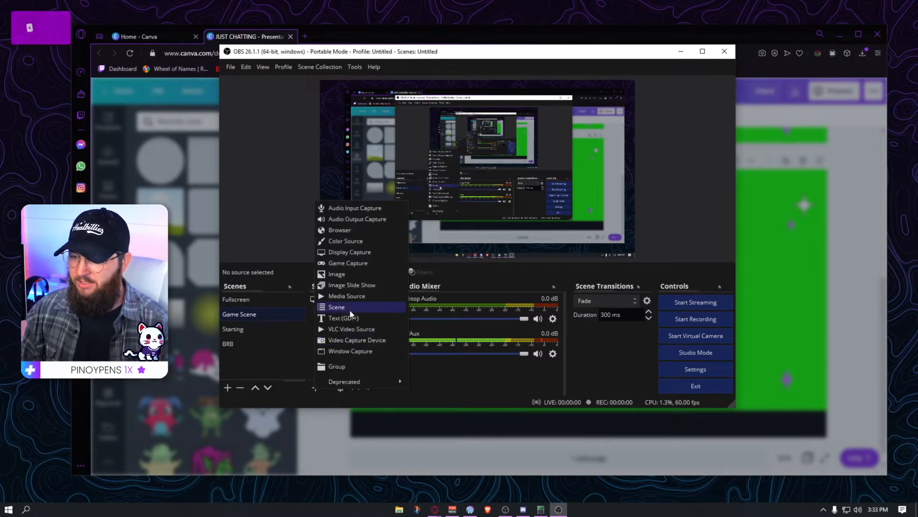
pyautogui.click(351, 279)
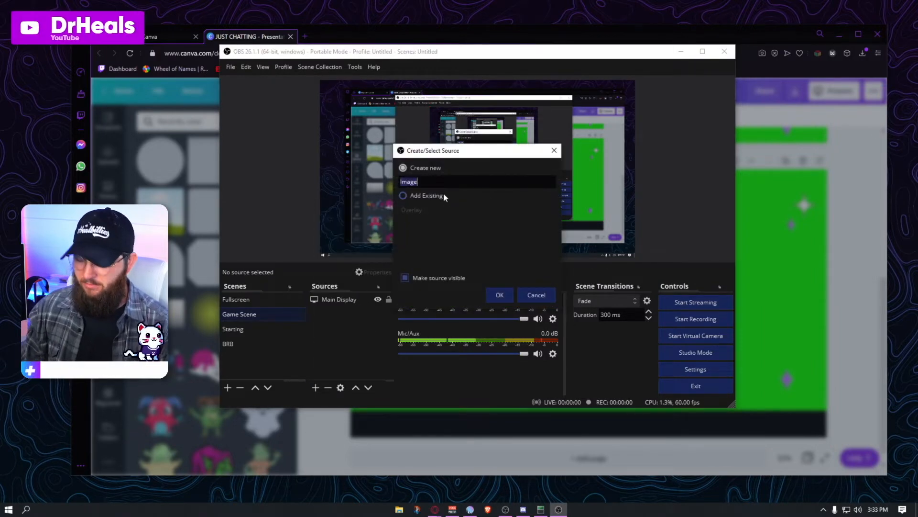
pyautogui.write('Cam Border')
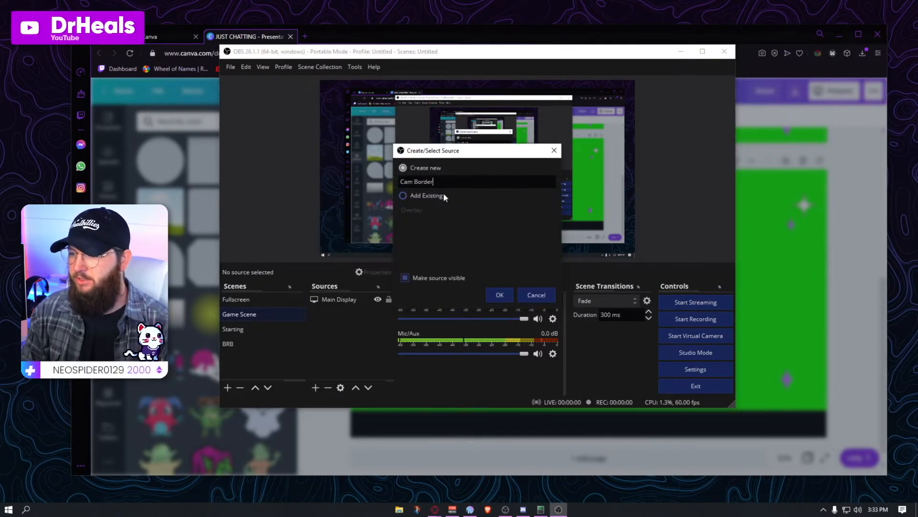
pyautogui.click(499, 294)
pyautogui.click(610, 288)
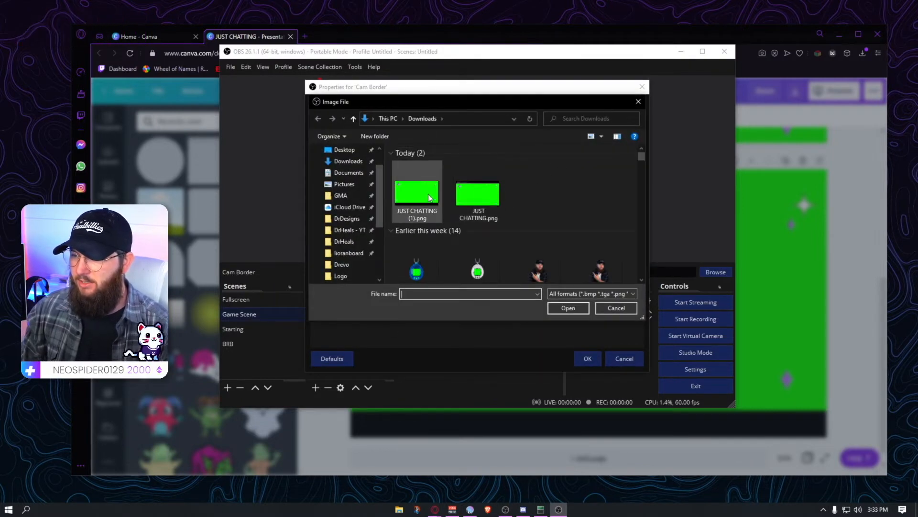
pyautogui.doubleClick(417, 193)
pyautogui.click(588, 359)
pyautogui.moveTo(636, 256); pyautogui.dragTo(372, 176)
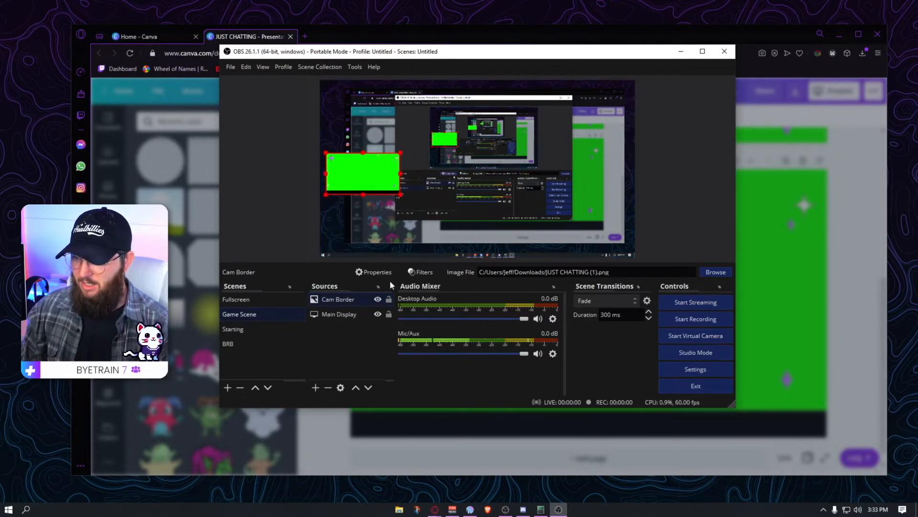
# Add a Chroma Key filter to the Cam Border source with the key colour type Green
pyautogui.rightClick(342, 299)
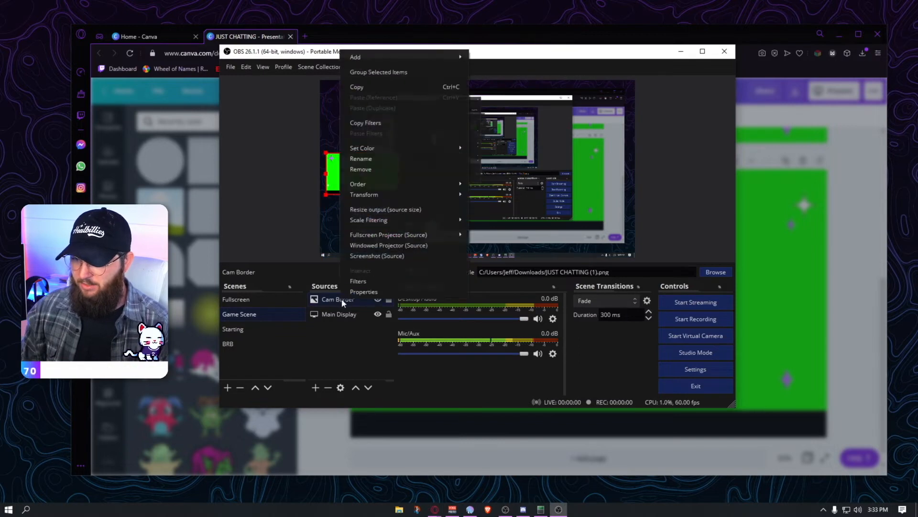
pyautogui.click(364, 282)
pyautogui.click(282, 396)
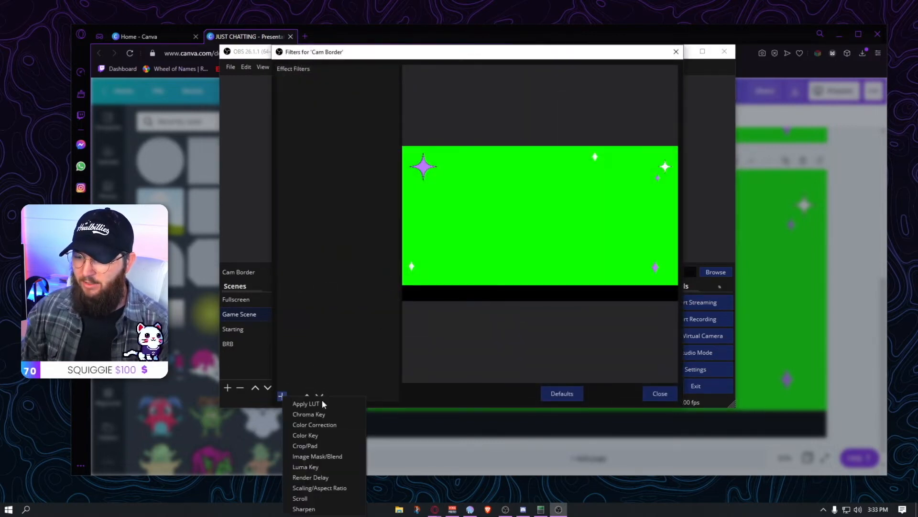
pyautogui.click(320, 413)
pyautogui.click(457, 246)
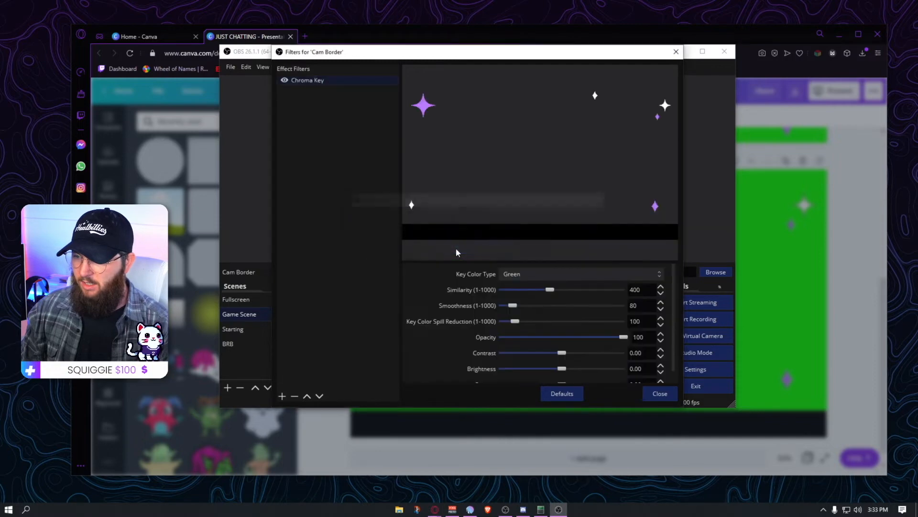
# Add a Color Correction filter to Cam Border and try hue shifts between -180 and 180 on the stars
pyautogui.click(282, 395)
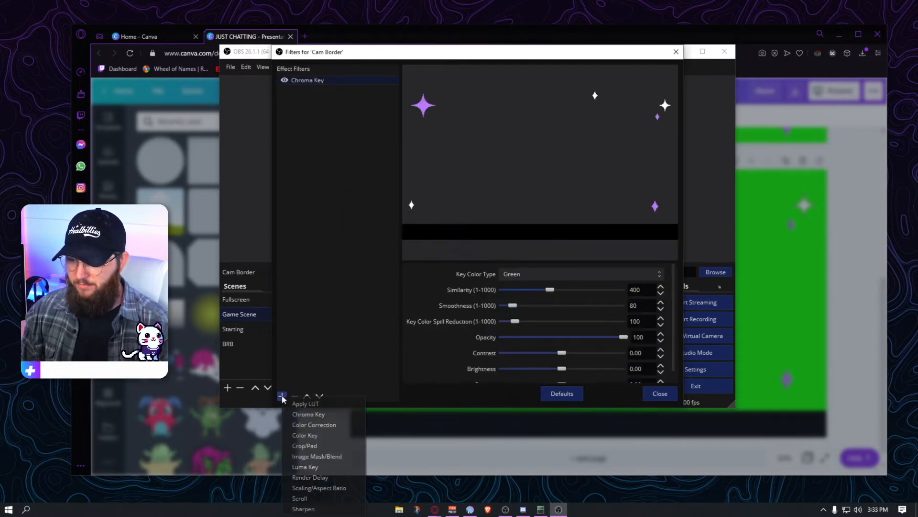
pyautogui.click(336, 424)
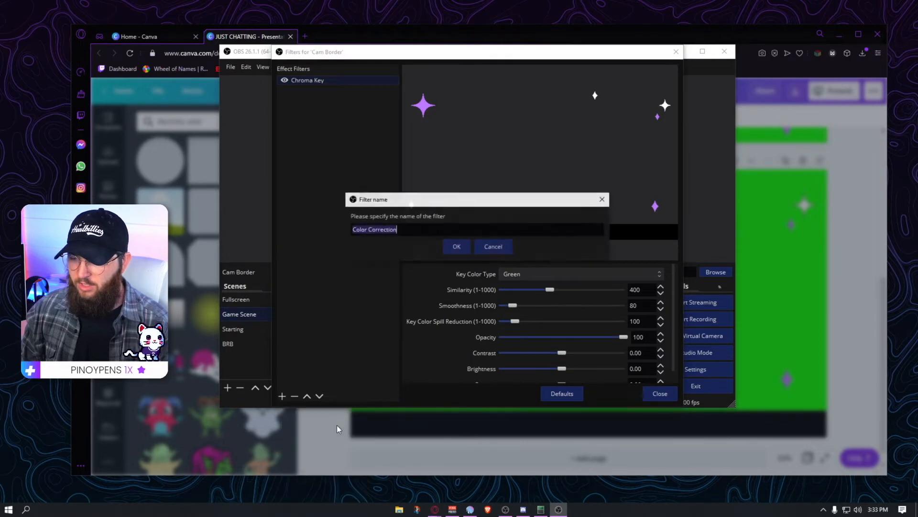
pyautogui.click(458, 246)
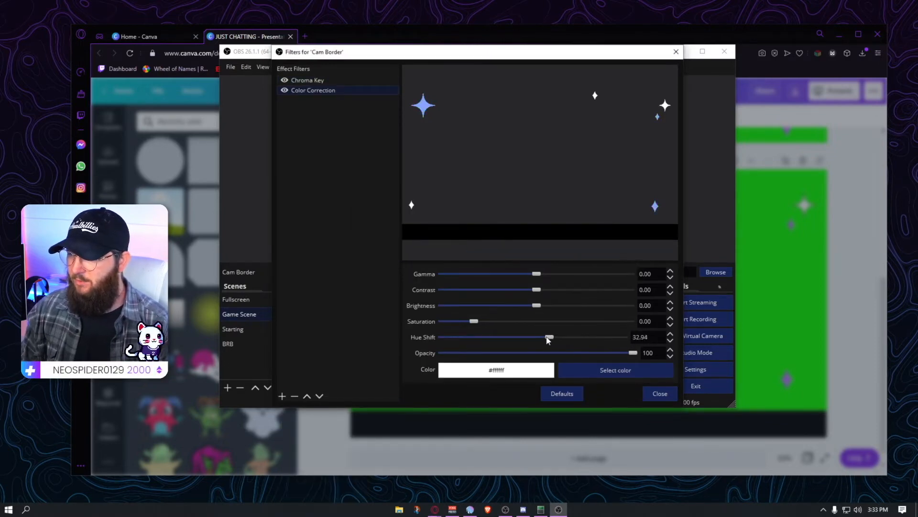
pyautogui.moveTo(465, 339); pyautogui.dragTo(435, 338)
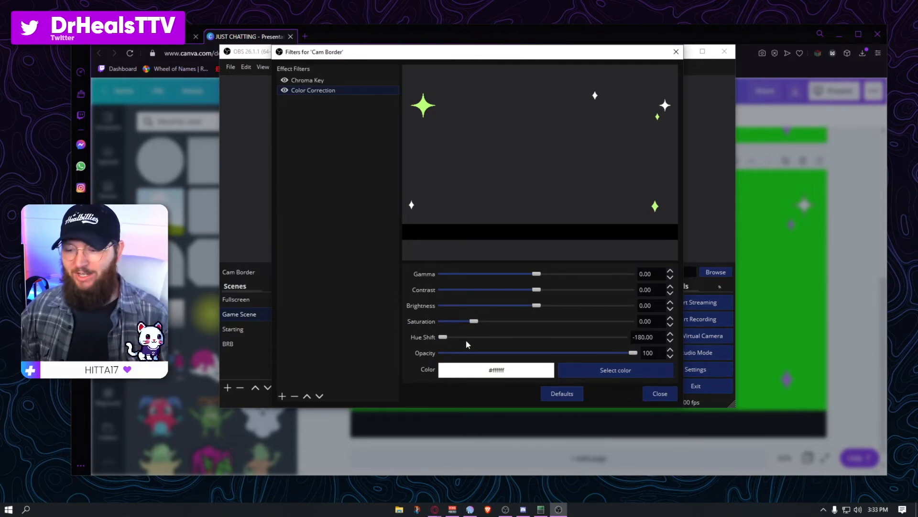
pyautogui.moveTo(443, 337); pyautogui.dragTo(484, 338)
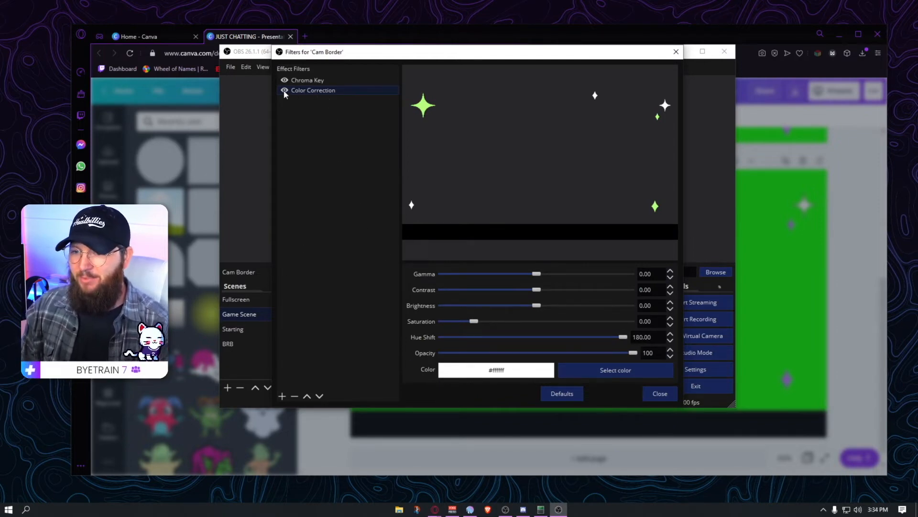
pyautogui.click(659, 393)
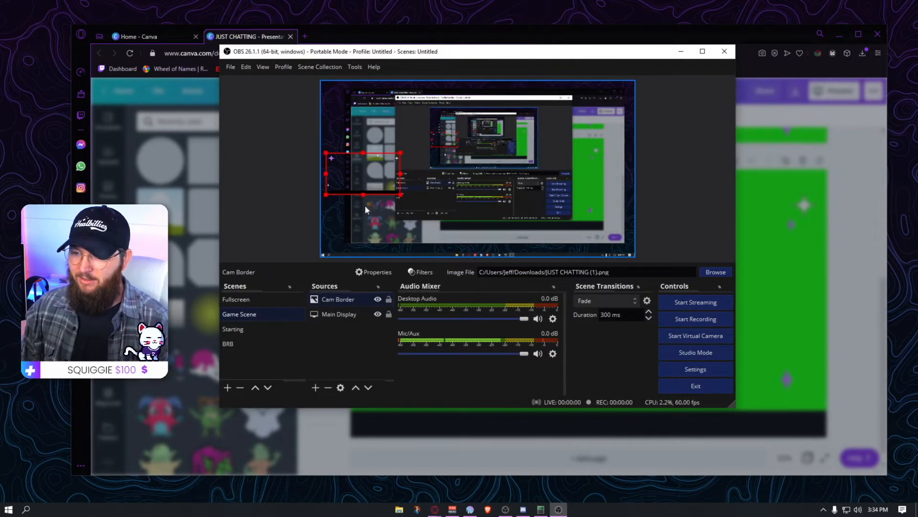
# Add the existing G7 video capture device to the Game Scene and shrink it to fit over the Cam Border overlay
pyautogui.click(316, 387)
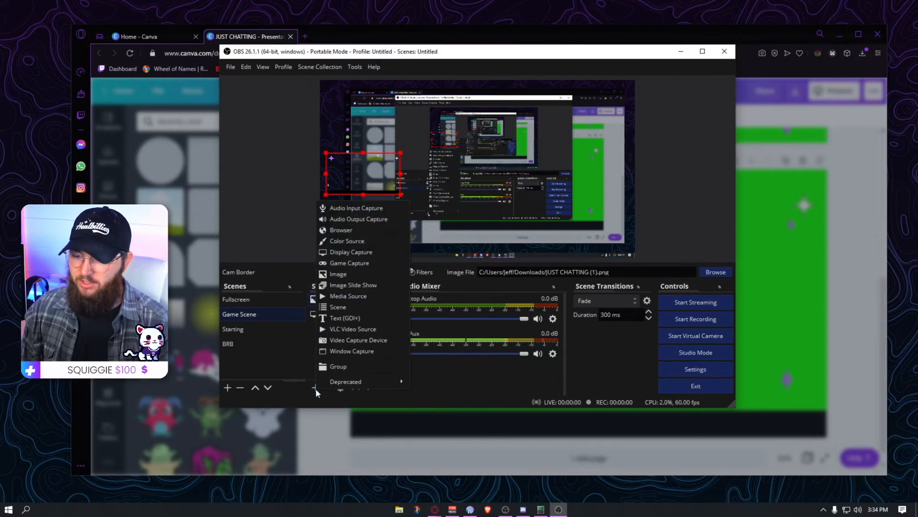
pyautogui.click(343, 341)
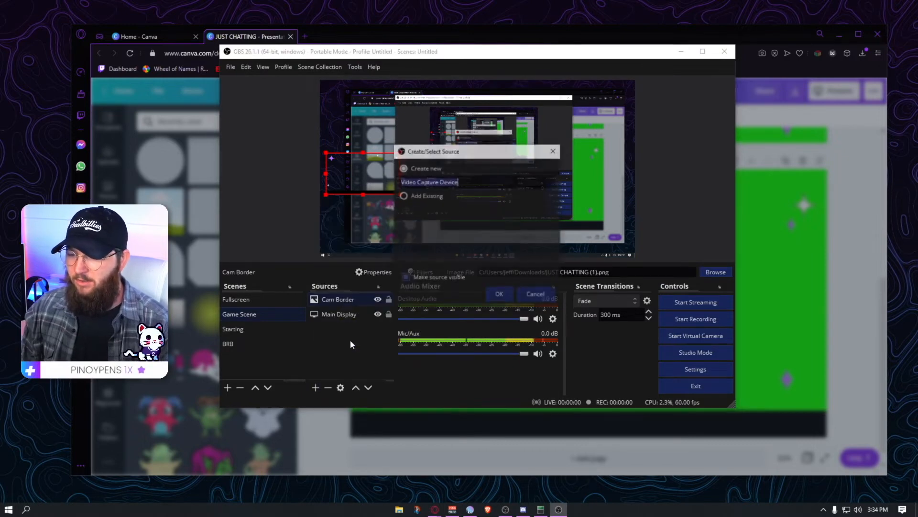
pyautogui.click(401, 196)
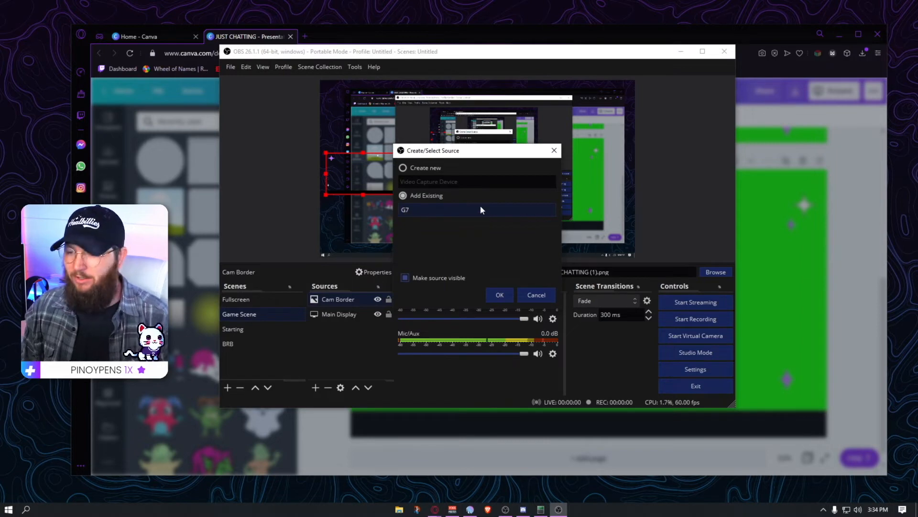
pyautogui.click(500, 295)
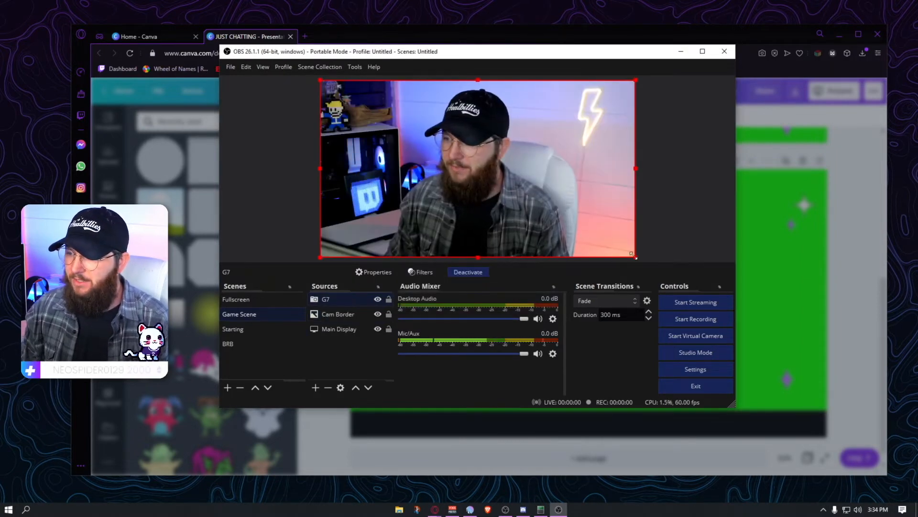
pyautogui.moveTo(635, 257); pyautogui.dragTo(372, 171)
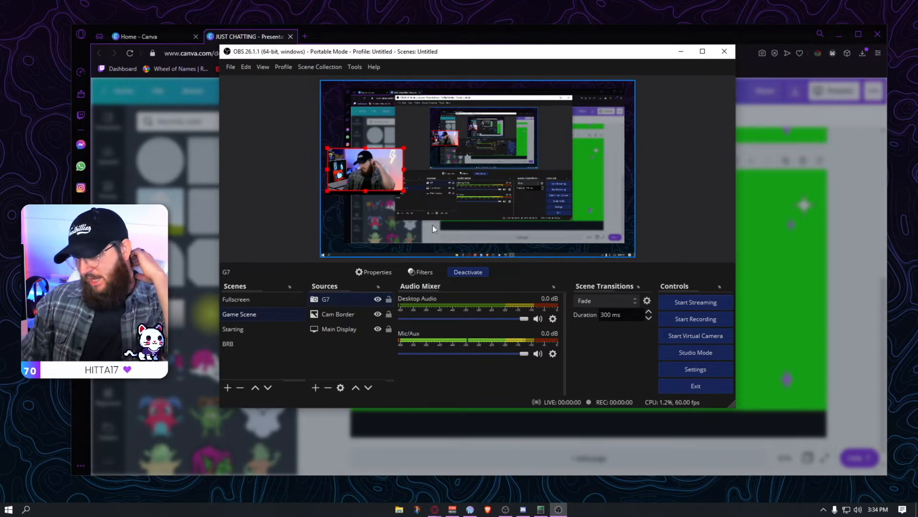
pyautogui.click(691, 209)
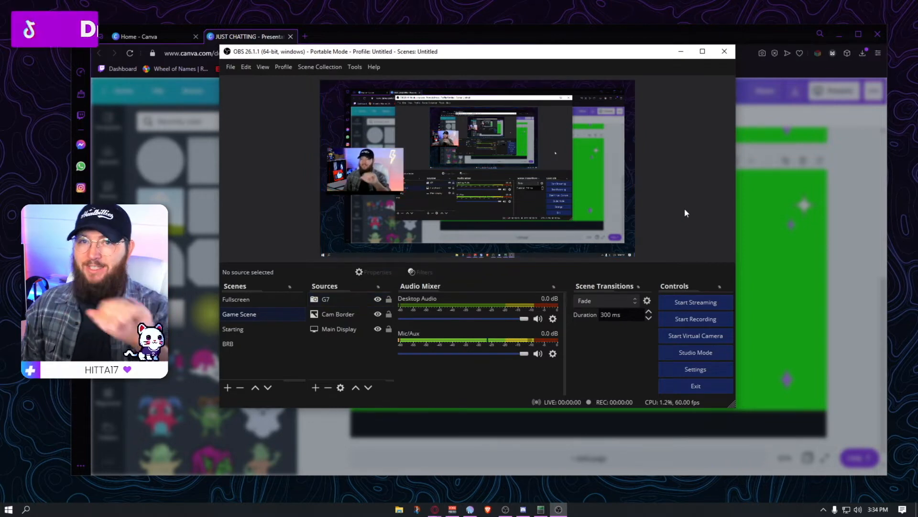
# Place the G7 webcam source below Cam Border and set the preview scaling to Canvas (1920x1080)
pyautogui.click(338, 302)
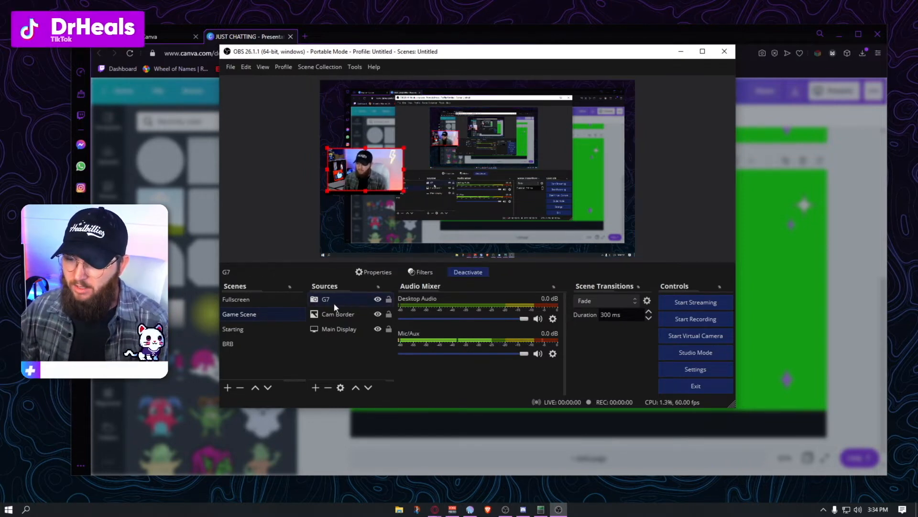
pyautogui.click(689, 208)
pyautogui.rightClick(395, 175)
pyautogui.moveTo(444, 205)
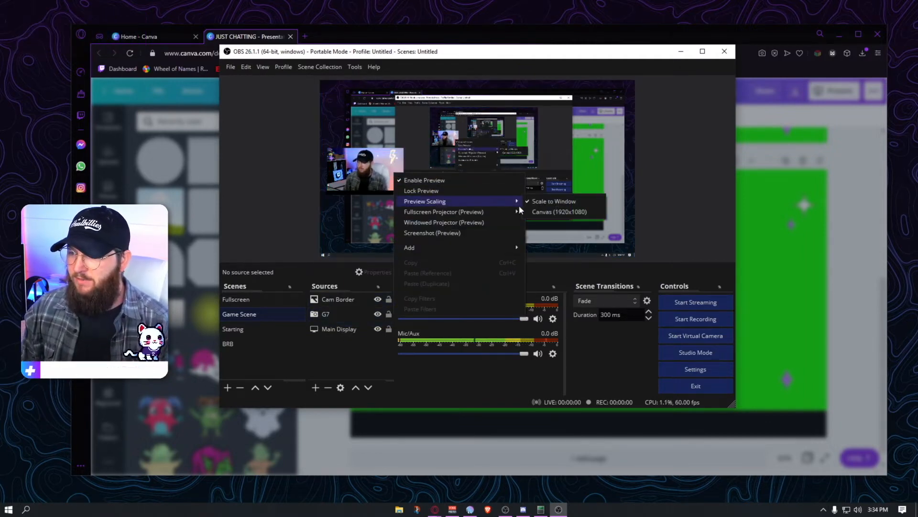
pyautogui.click(544, 213)
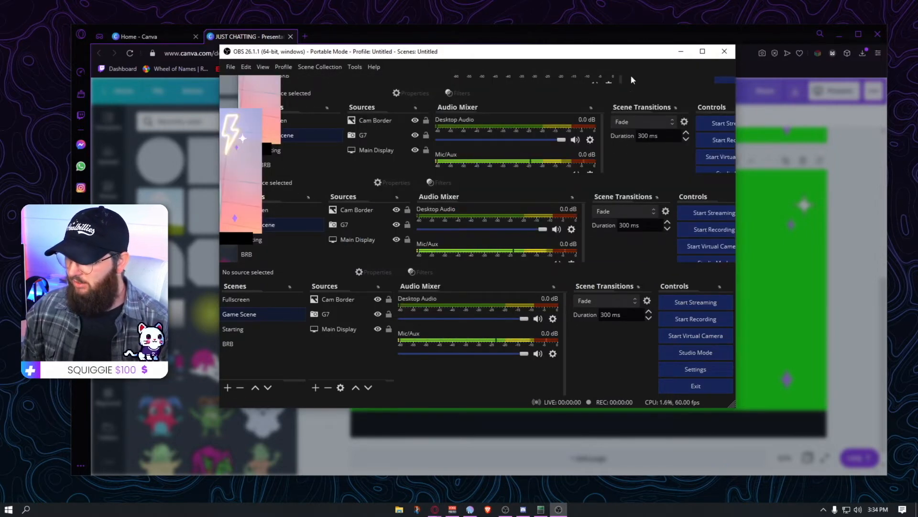
pyautogui.moveTo(563, 54); pyautogui.dragTo(576, 75)
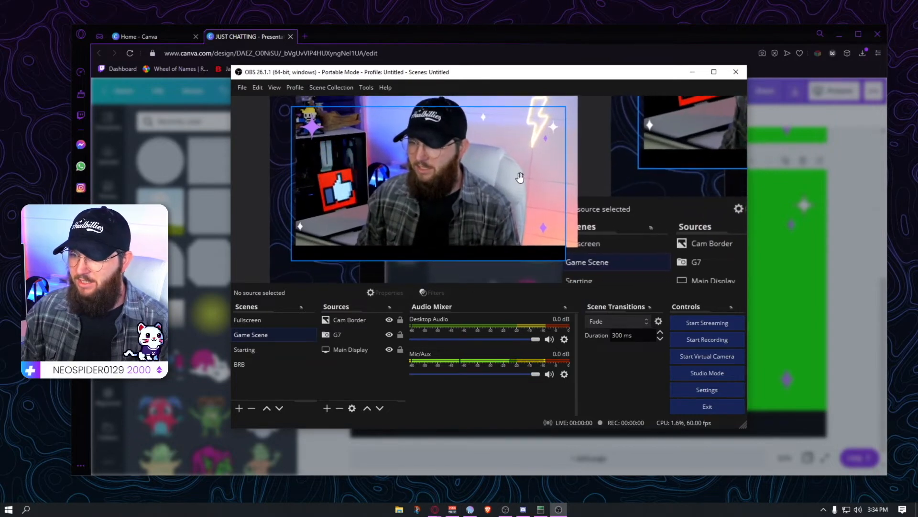
# Resize the G7 webcam in the preview so its right edge meets the Cam Border's right edge
pyautogui.click(348, 335)
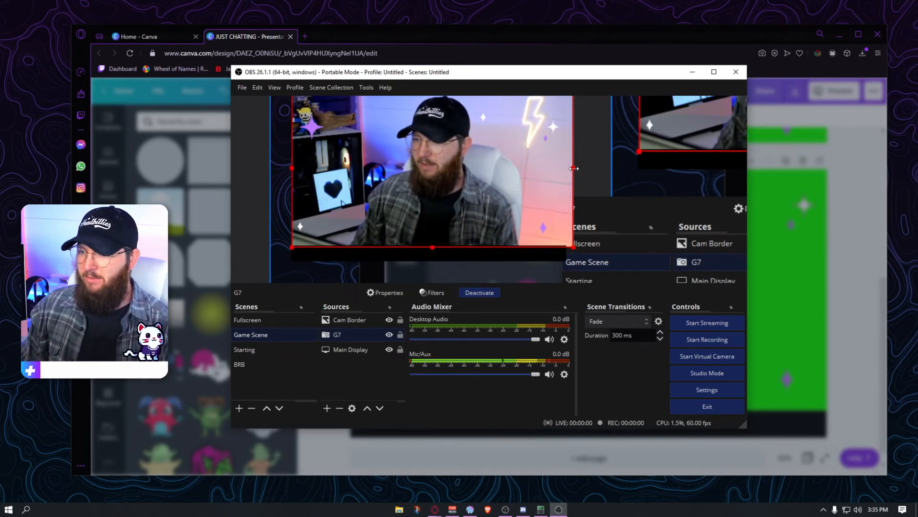
pyautogui.moveTo(619, 170); pyautogui.dragTo(564, 180)
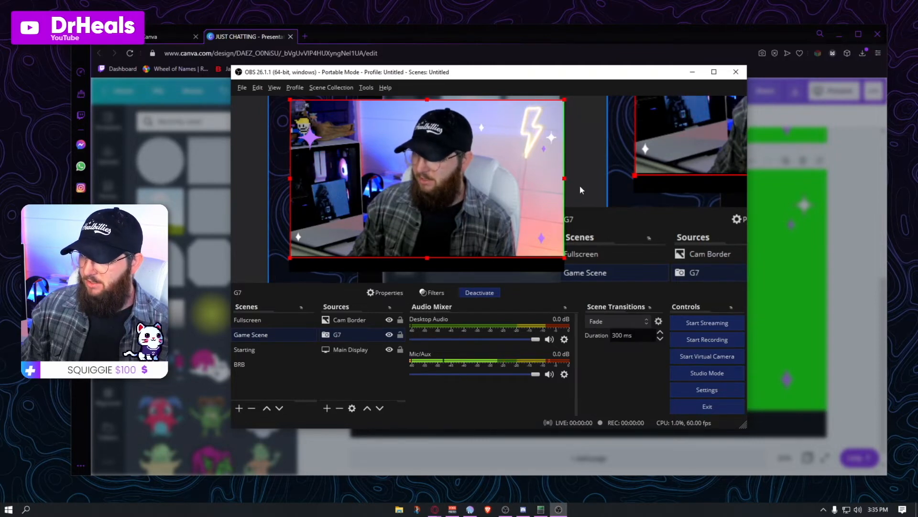
pyautogui.click(603, 195)
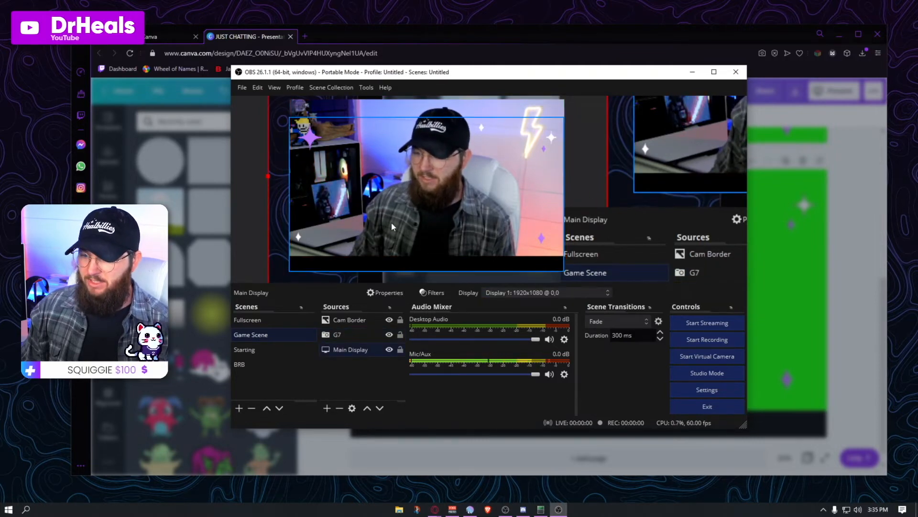
# Inspect the webcam and border edges up close, then set the preview scaling to Scale to Window
pyautogui.scroll(6, 368, 230)
pyautogui.moveTo(372, 231); pyautogui.dragTo(553, 103)
pyautogui.moveTo(463, 183); pyautogui.dragTo(280, 210)
pyautogui.click(329, 191)
pyautogui.moveTo(486, 207); pyautogui.dragTo(415, 210)
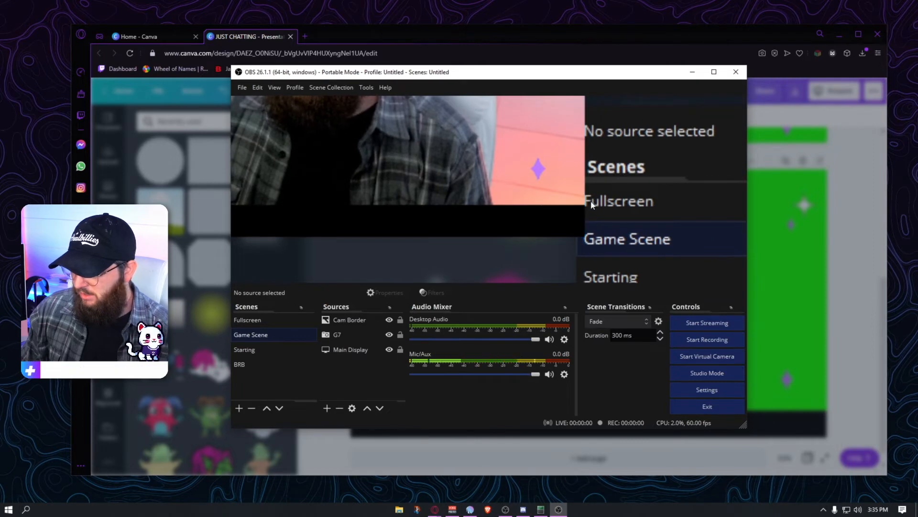
pyautogui.rightClick(612, 206)
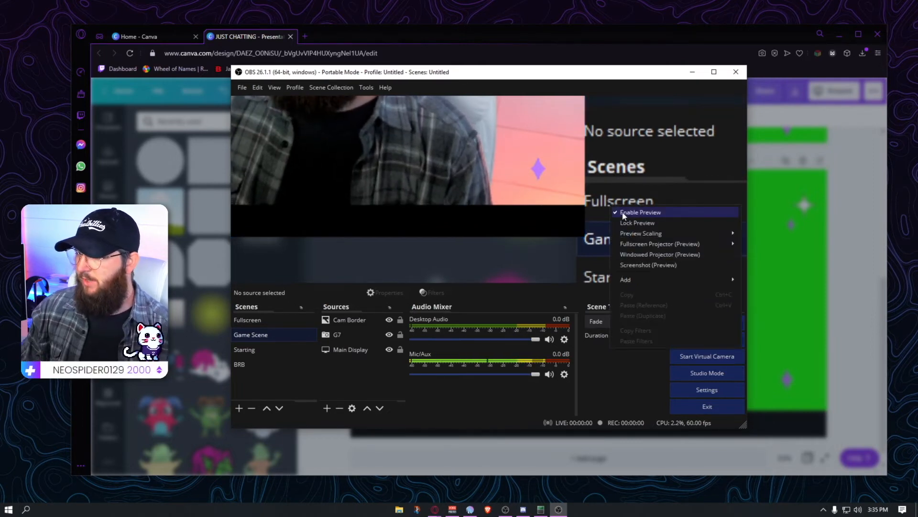
pyautogui.moveTo(648, 234)
pyautogui.click(754, 233)
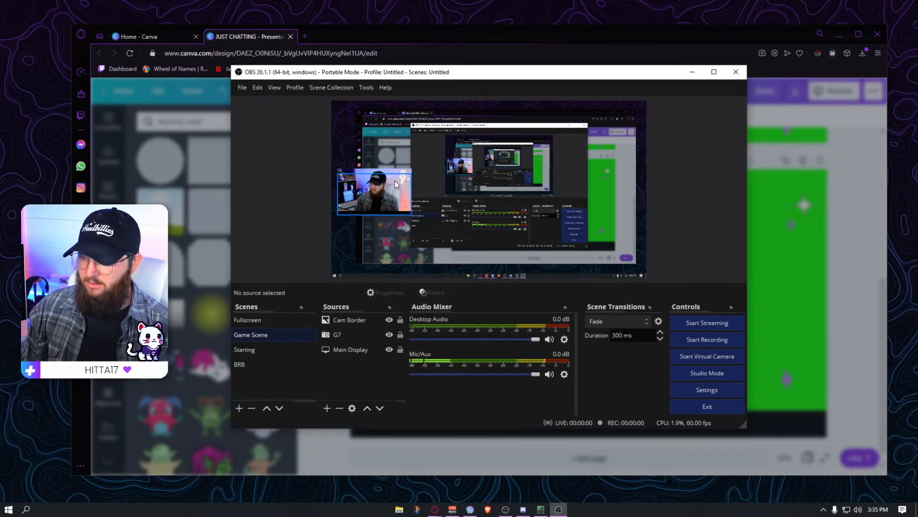
# Enlarge the Cam Border overlay past the webcam's right edge and set the preview scaling to Canvas (1920x1080)
pyautogui.click(365, 193)
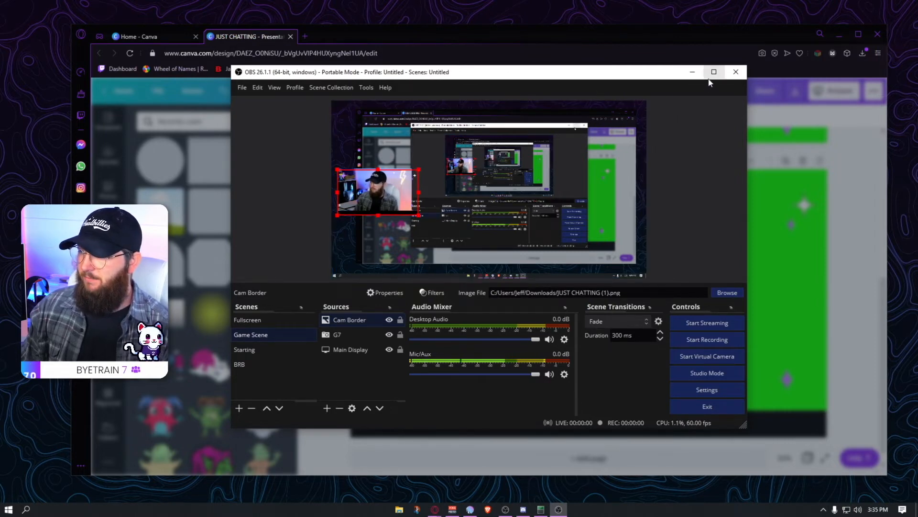
pyautogui.rightClick(403, 186)
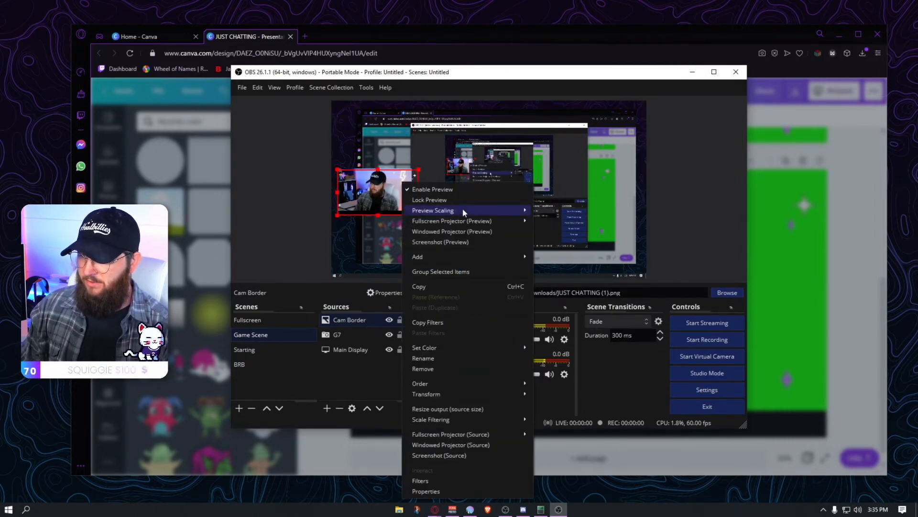
pyautogui.moveTo(462, 209)
pyautogui.click(564, 223)
pyautogui.press('space')
pyautogui.moveTo(357, 200); pyautogui.dragTo(650, 180)
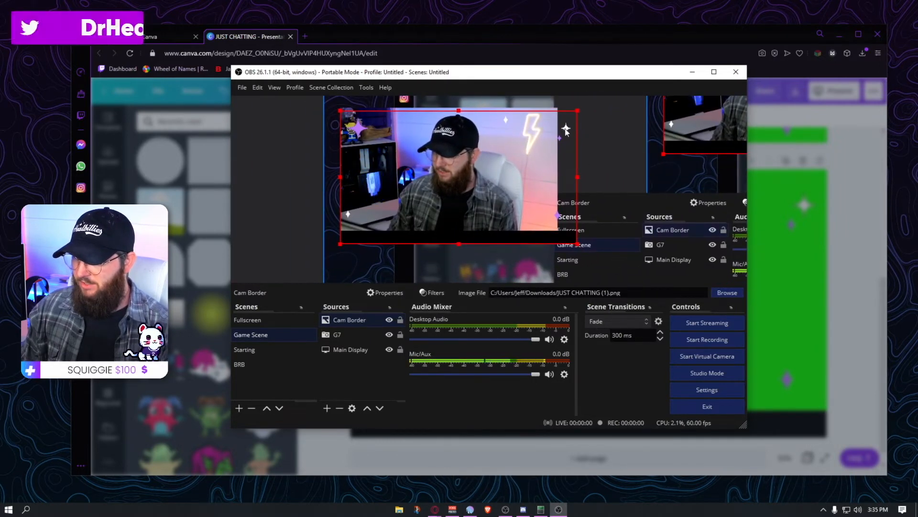
# Enlarge the G7 webcam to the Cam Border's full width and shift it down to line up with the frame
pyautogui.click(538, 191)
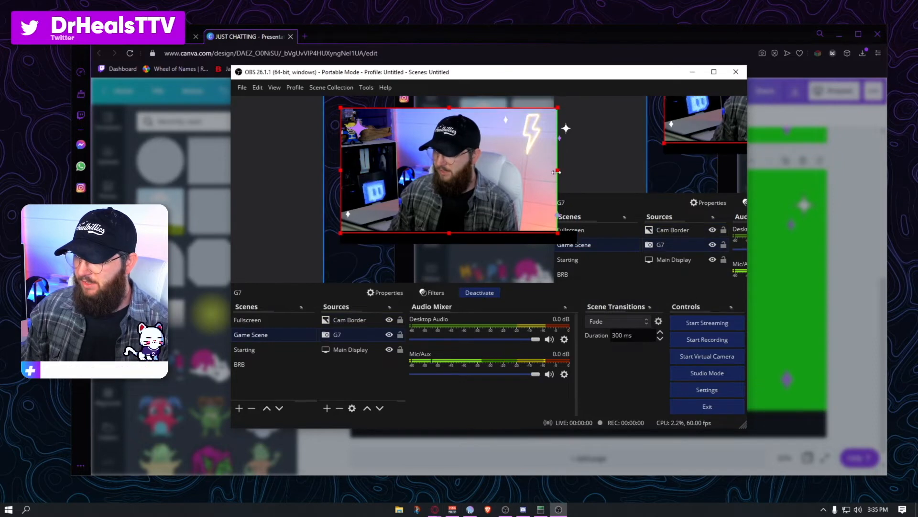
pyautogui.moveTo(557, 172); pyautogui.dragTo(577, 171)
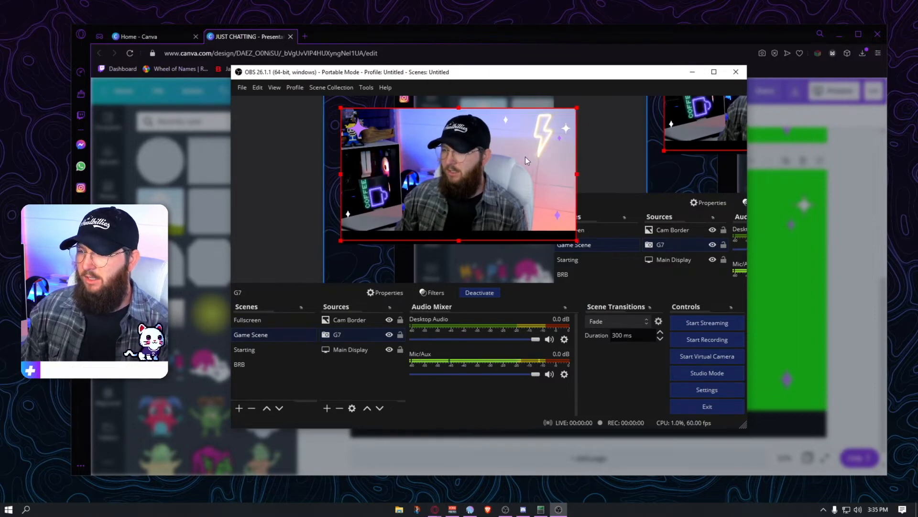
pyautogui.moveTo(525, 157); pyautogui.dragTo(525, 160)
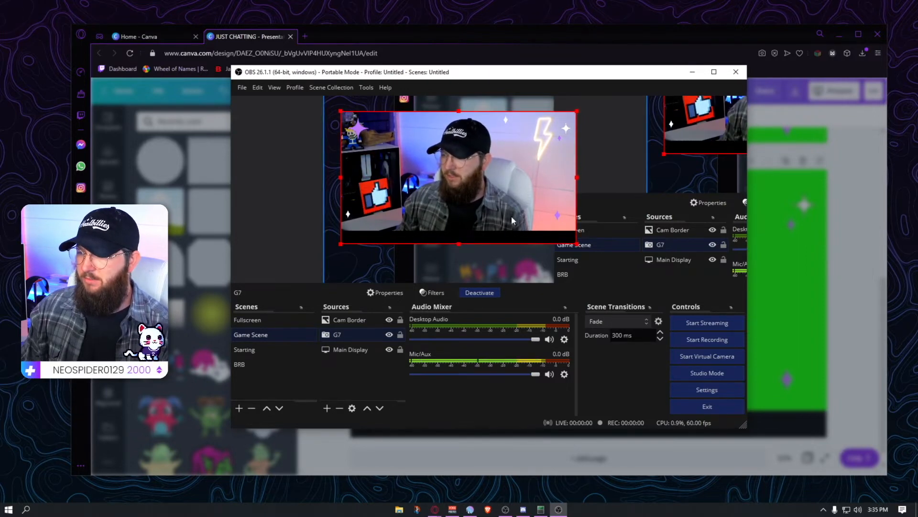
pyautogui.click(290, 168)
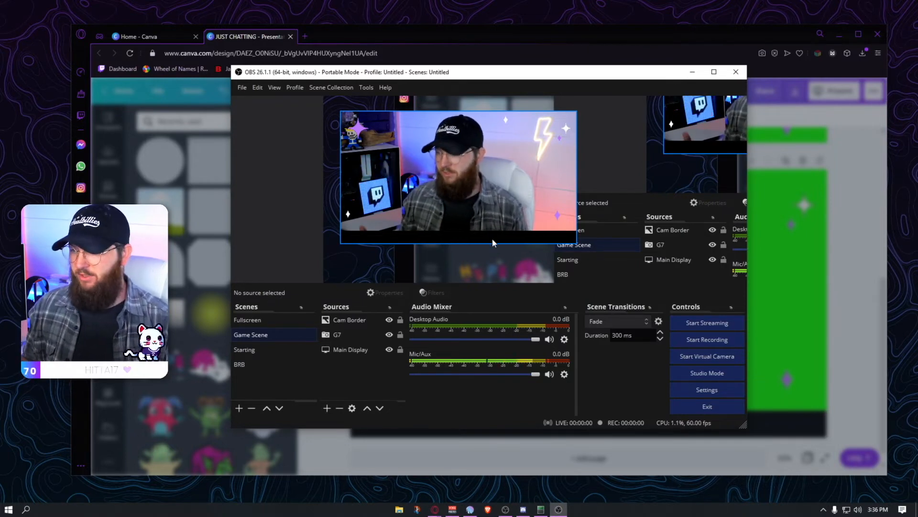
# Set the preview scaling to Scale to Window and select the Starting scene
pyautogui.rightClick(618, 214)
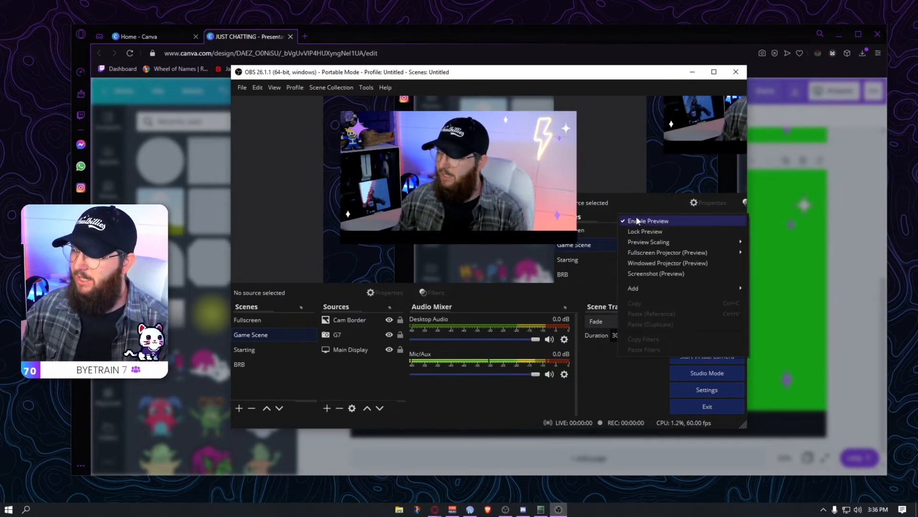
pyautogui.moveTo(659, 244)
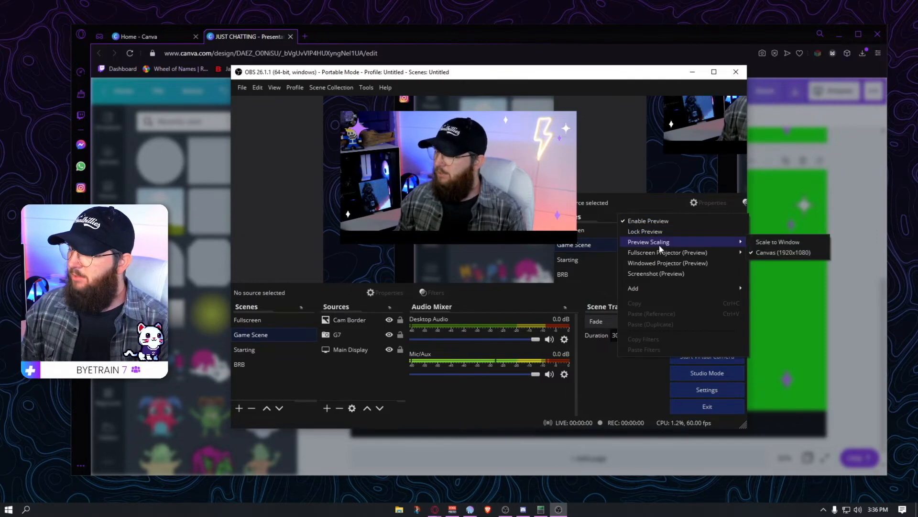
pyautogui.click(758, 243)
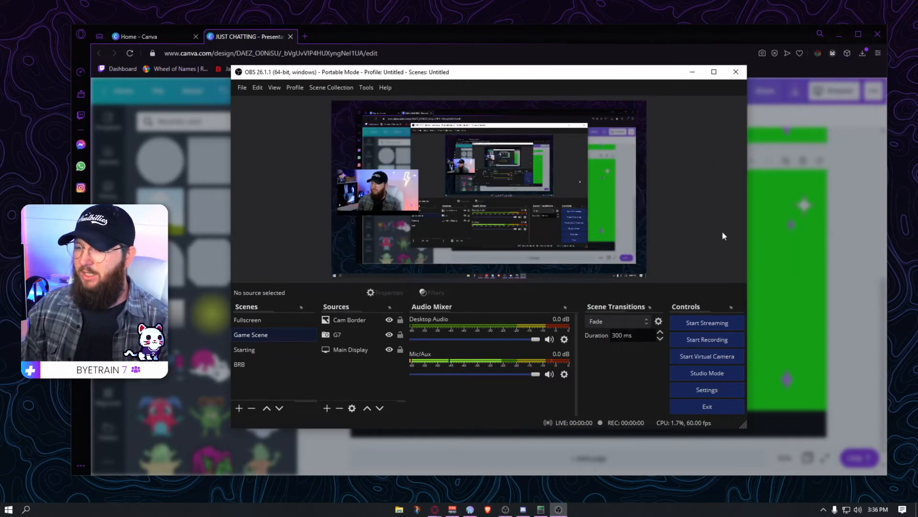
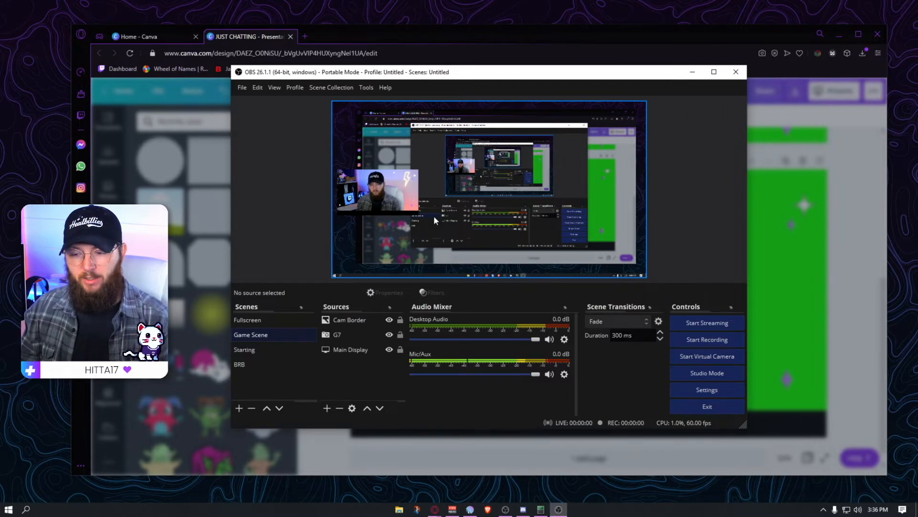
pyautogui.click(257, 349)
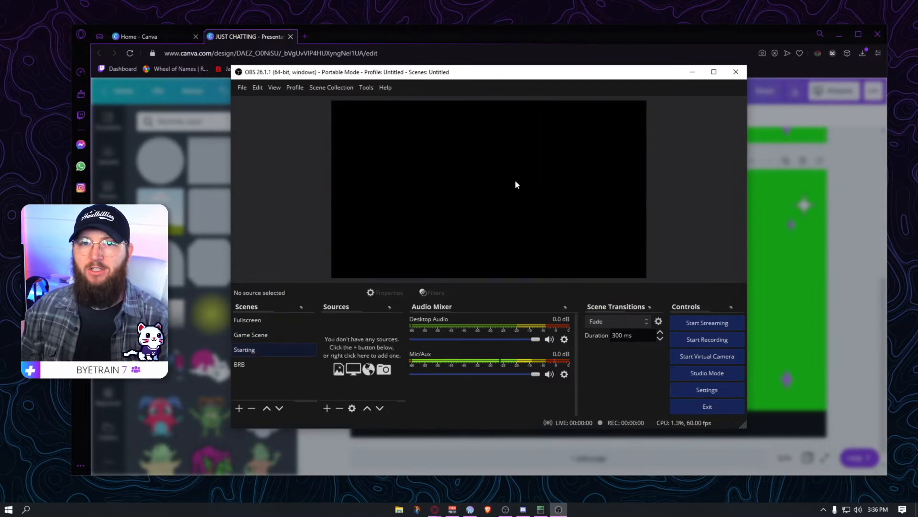
# Switch to the JUST CHATTING design in Canva and show the purple retro classroom template's pages
pyautogui.click(834, 289)
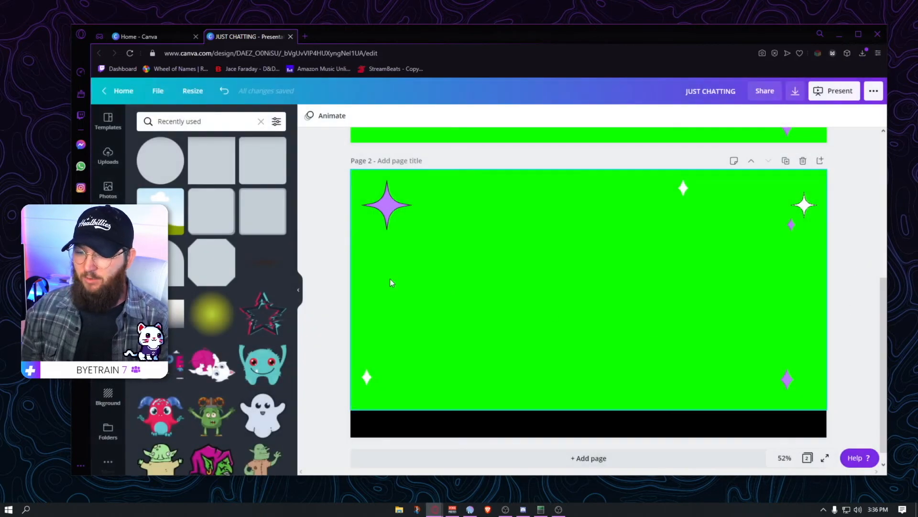
pyautogui.click(108, 121)
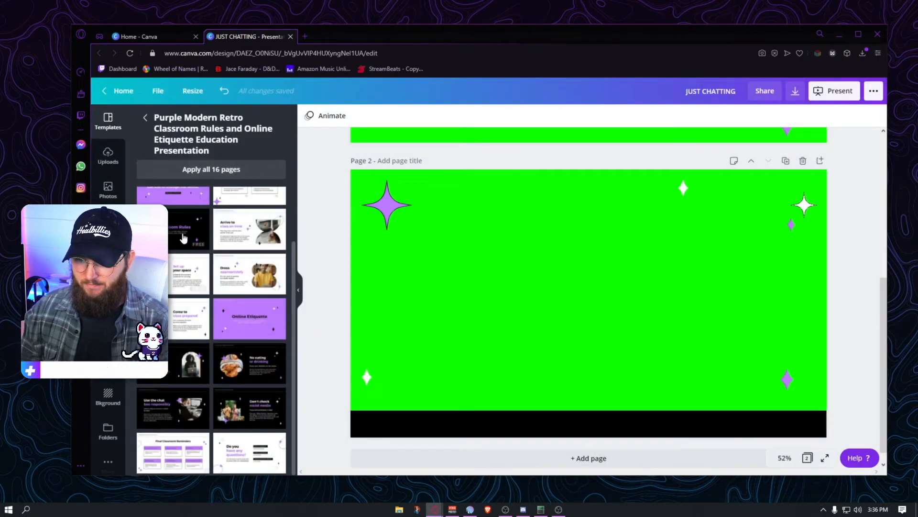
pyautogui.scroll(1, 182, 239)
pyautogui.scroll(-1, 663, 275)
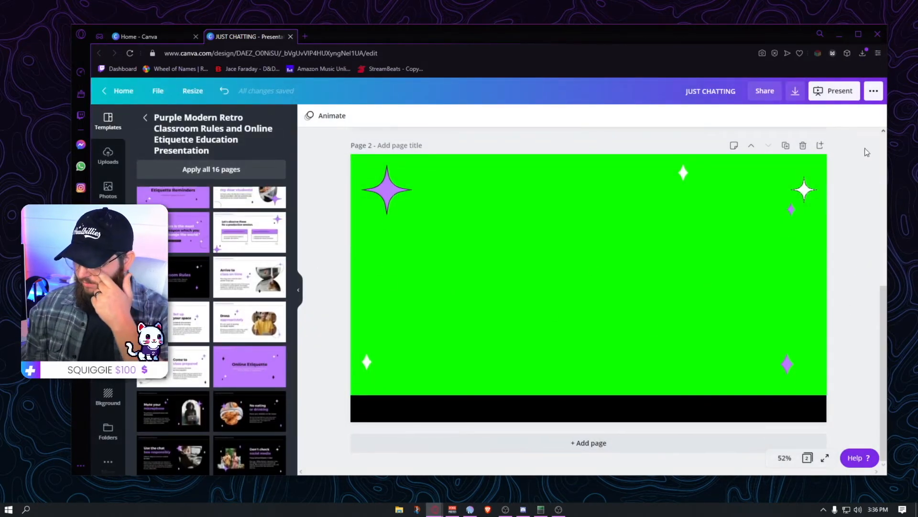
# Duplicate page 2 of the design, then replace the copy with a blank black page 3
pyautogui.click(785, 146)
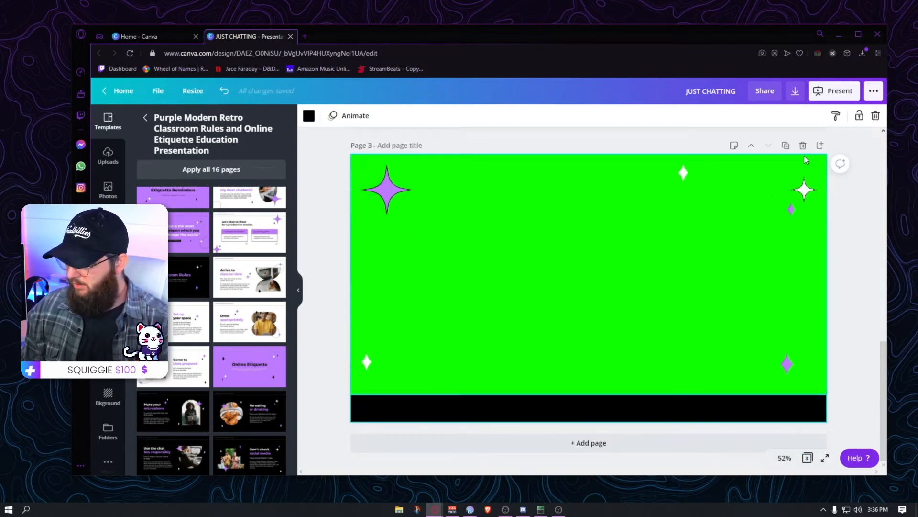
pyautogui.click(803, 145)
pyautogui.scroll(2, 826, 242)
pyautogui.scroll(-5, 748, 334)
pyautogui.scroll(-1, 210, 355)
pyautogui.scroll(2, 213, 371)
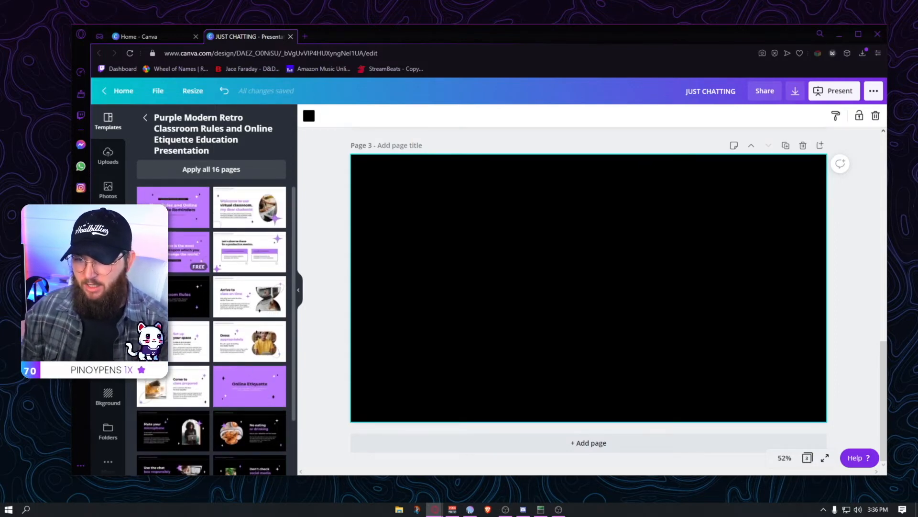
# Apply the template's purple quote layout to page 3 and replace its header text with "WE'LL BE WITH YOU SHORTLY..."
pyautogui.moveTo(158, 251); pyautogui.dragTo(478, 292)
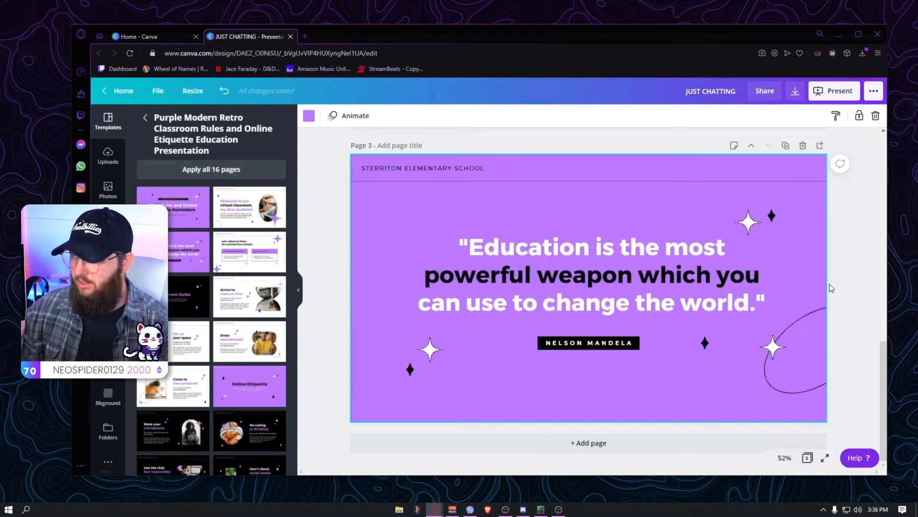
pyautogui.click(862, 269)
pyautogui.doubleClick(446, 170)
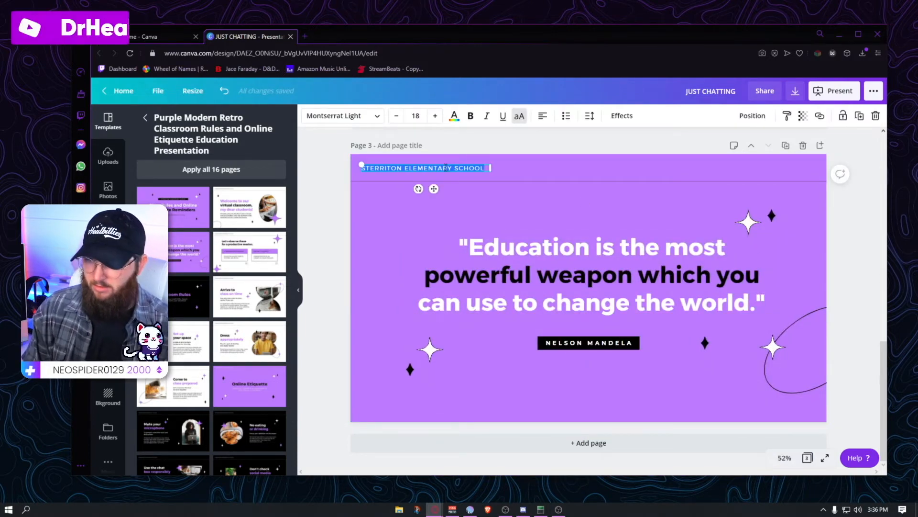
pyautogui.write("WE'LL BE WITH YOU SHORTLY")
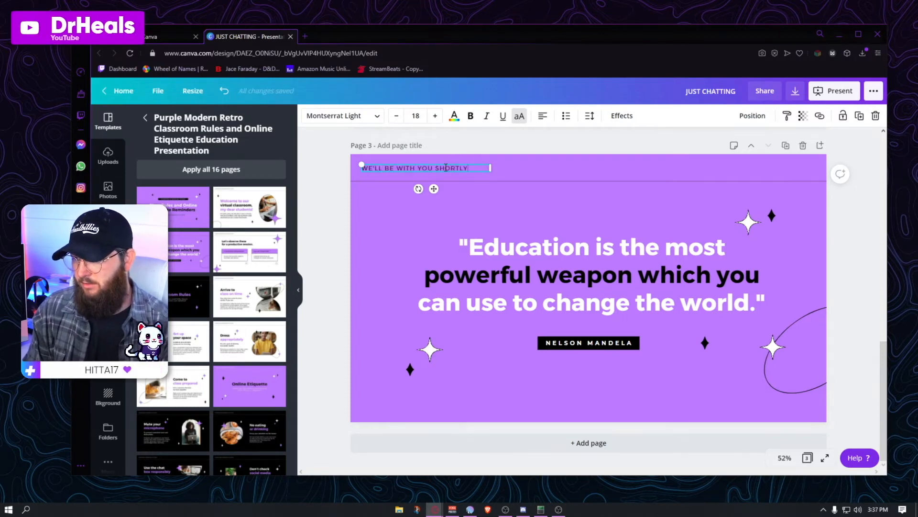
pyautogui.write('...')
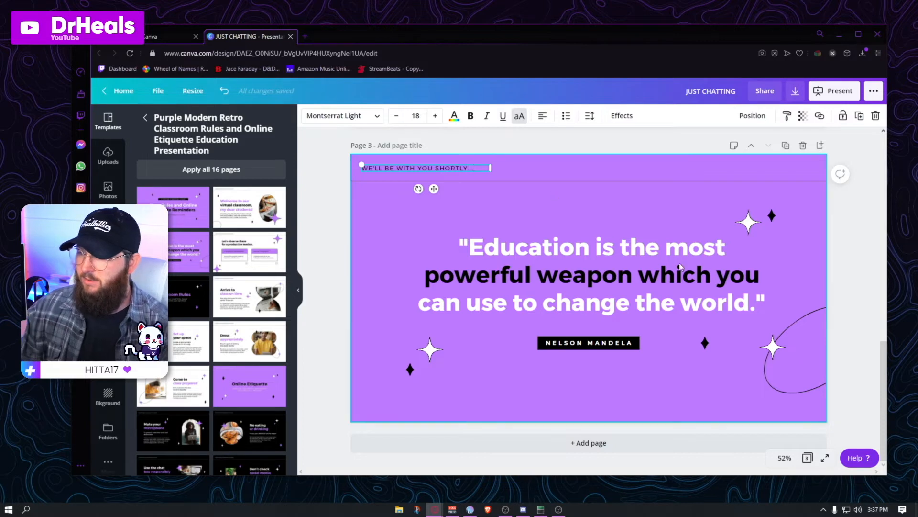
# Replace the first line of page 3's education quote with "just" on its own line
pyautogui.click(624, 252)
pyautogui.click(625, 251)
pyautogui.click(627, 249)
pyautogui.moveTo(727, 248); pyautogui.dragTo(475, 233)
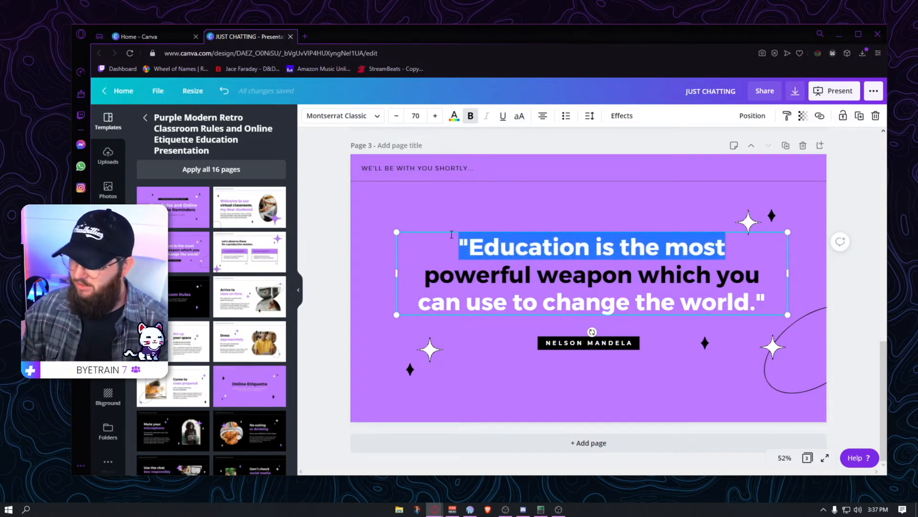
pyautogui.write('just')
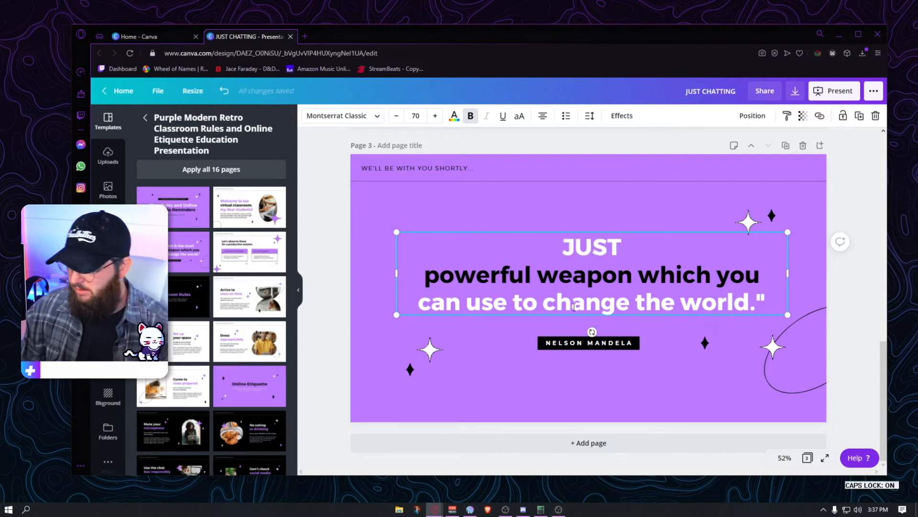
pyautogui.tripleClick(586, 275)
pyautogui.doubleClick(601, 246)
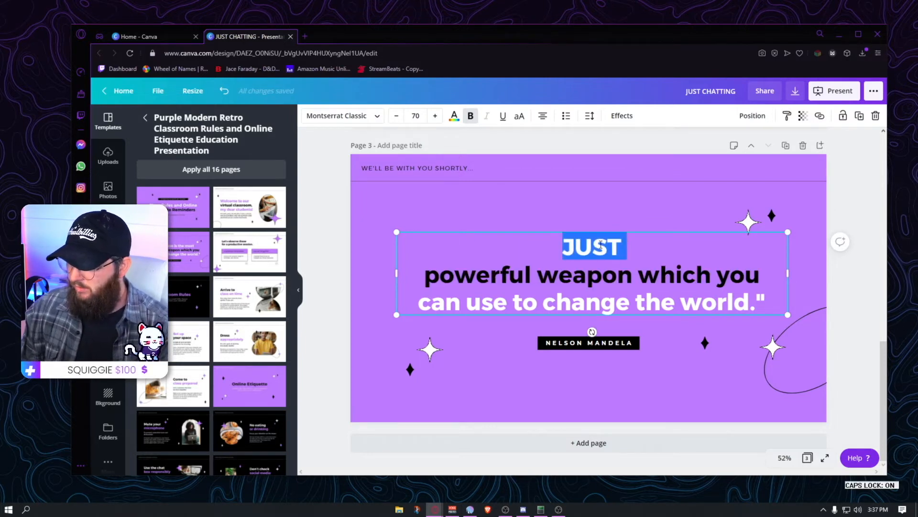
pyautogui.write('just')
pyautogui.tripleClick(595, 246)
pyautogui.click(579, 241)
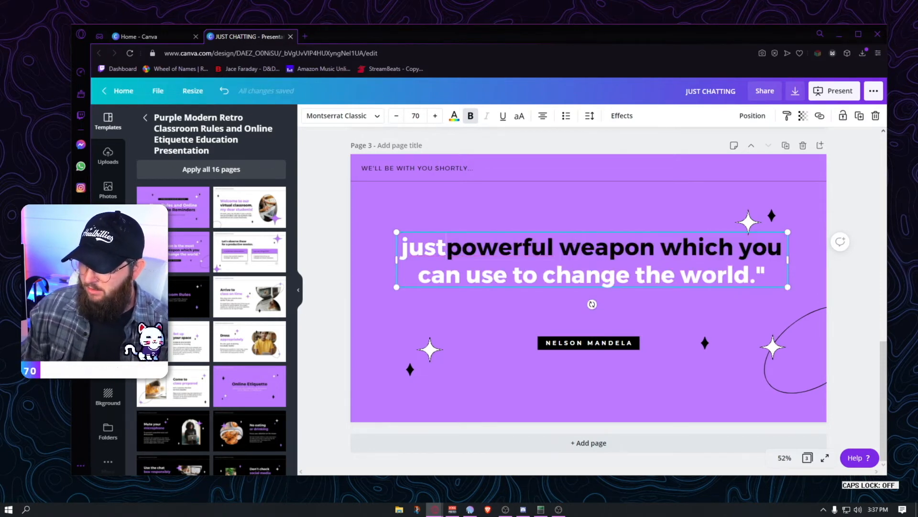
pyautogui.press('Return')
# Replace the second line of the quote text with "soon"
pyautogui.moveTo(424, 275); pyautogui.dragTo(767, 275)
pyautogui.write('chatting')
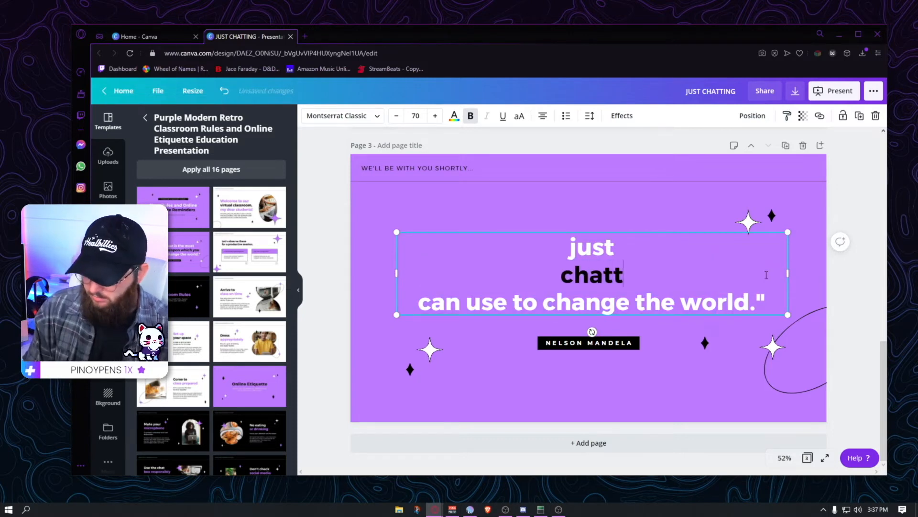
pyautogui.press('BackSpace')
pyautogui.press('BackSpace')
pyautogui.press('BackSpace')
pyautogui.press('BackSpace')
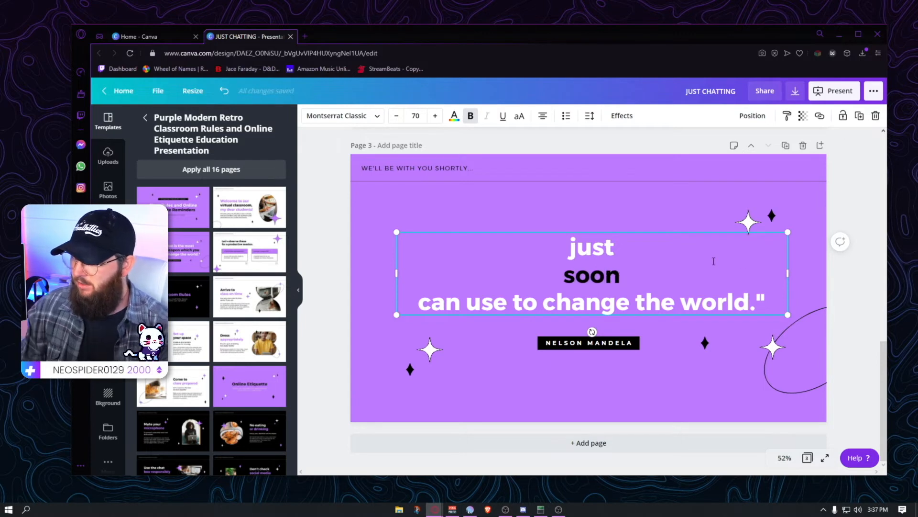
# Change the first line of the quote text to "starting" and delete its third line
pyautogui.write('starting')
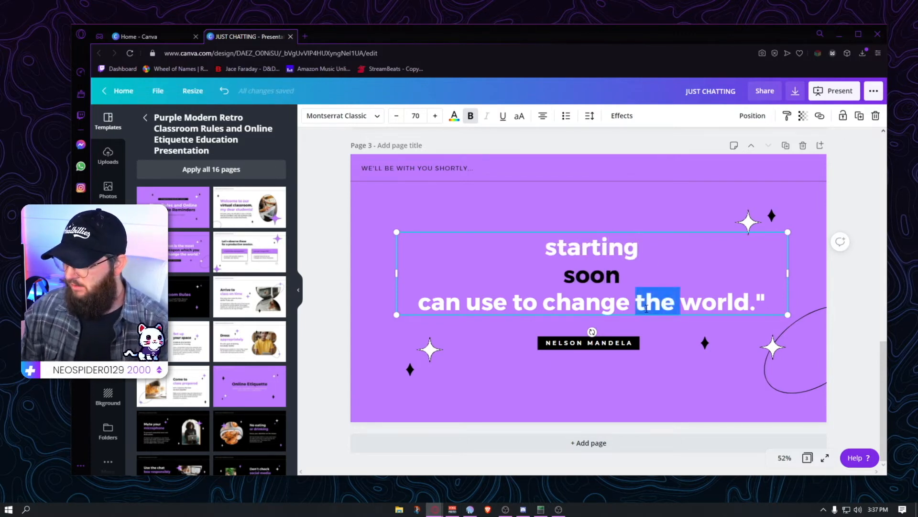
pyautogui.tripleClick(647, 309)
pyautogui.press('BackSpace')
pyautogui.press('BackSpace')
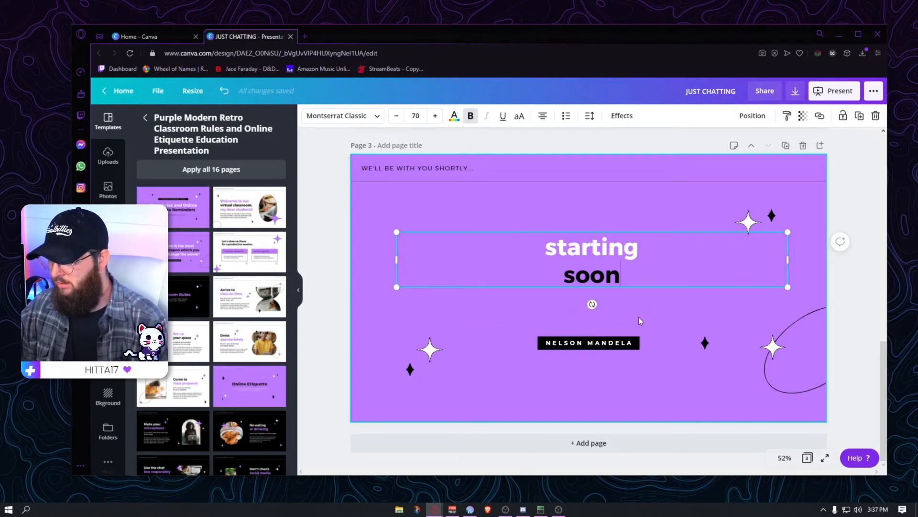
# Move the black name label down near the page's bottom edge and replace its text with "!SUB"
pyautogui.click(609, 348)
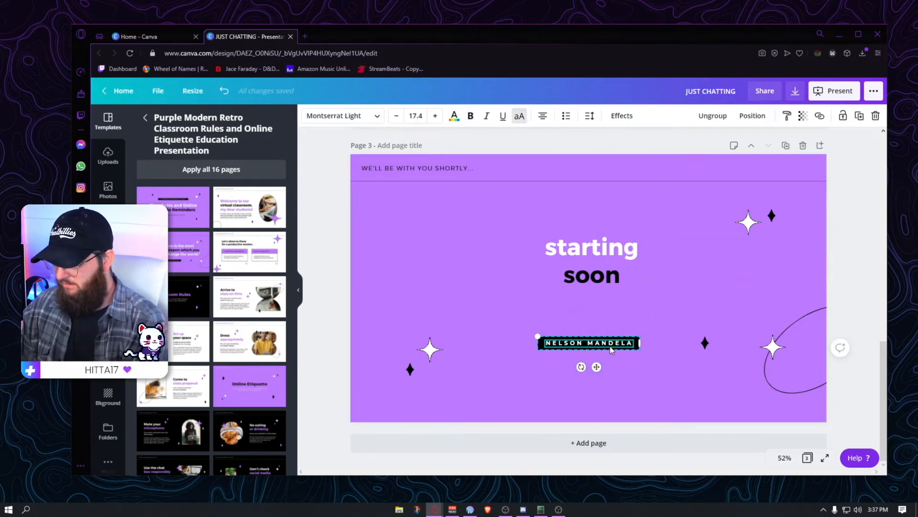
pyautogui.moveTo(612, 349); pyautogui.dragTo(612, 404)
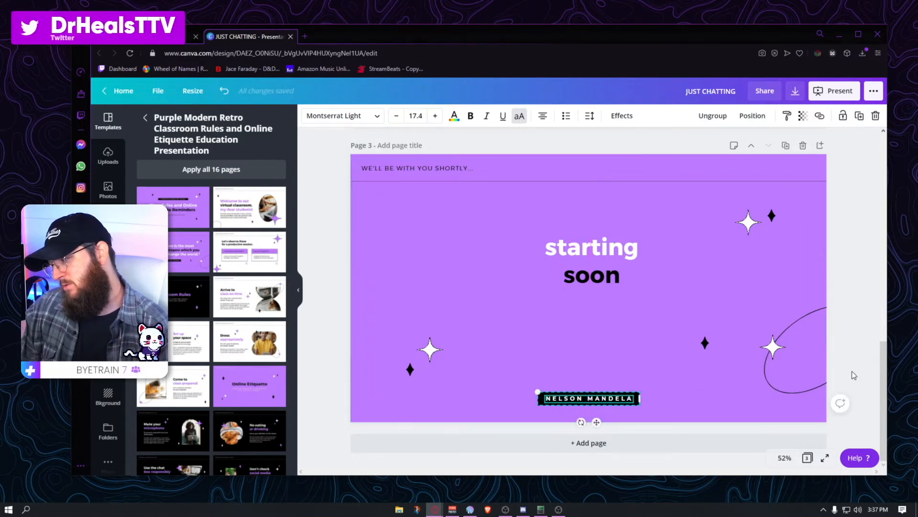
pyautogui.click(857, 381)
pyautogui.click(622, 403)
pyautogui.hotkey('ctrl', 'a')
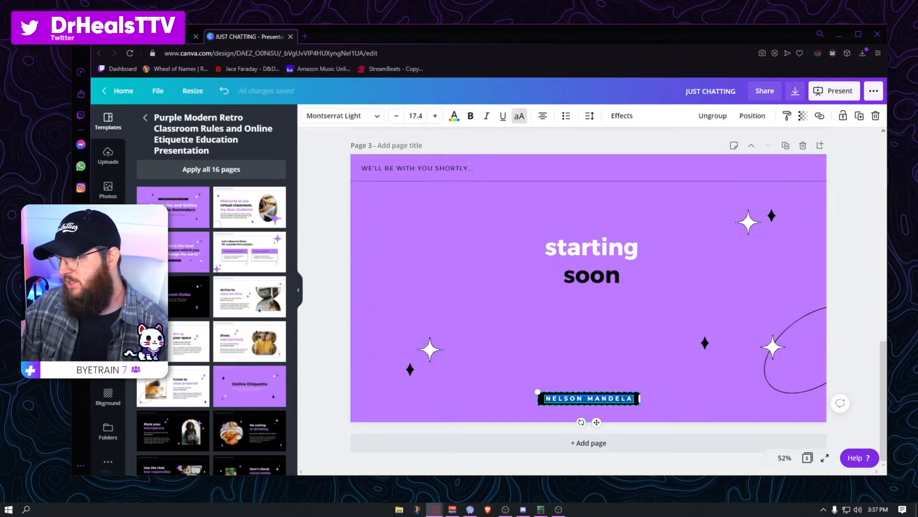
pyautogui.hotkey('shift', 'Escape')
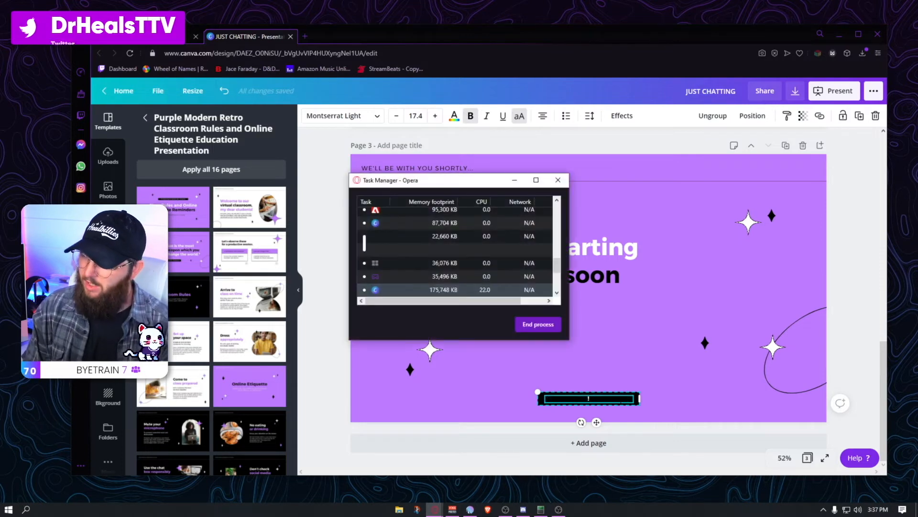
pyautogui.click(557, 180)
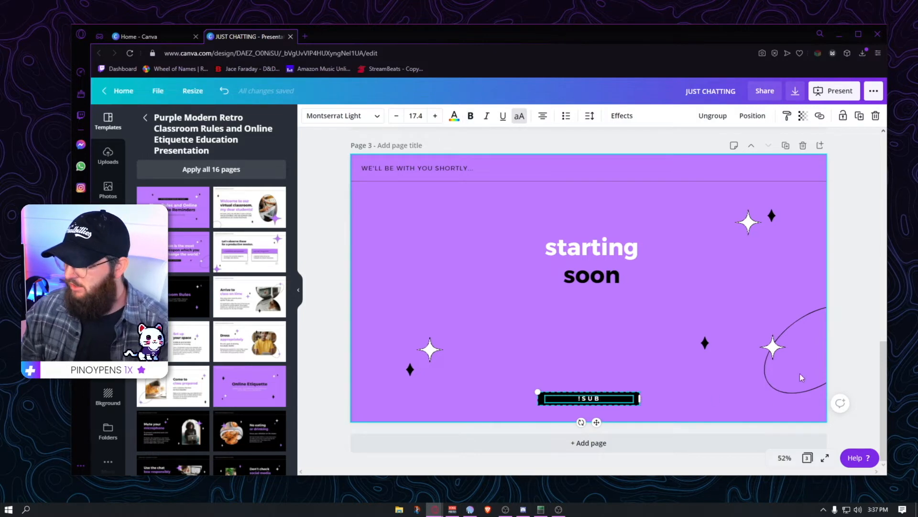
pyautogui.click(863, 300)
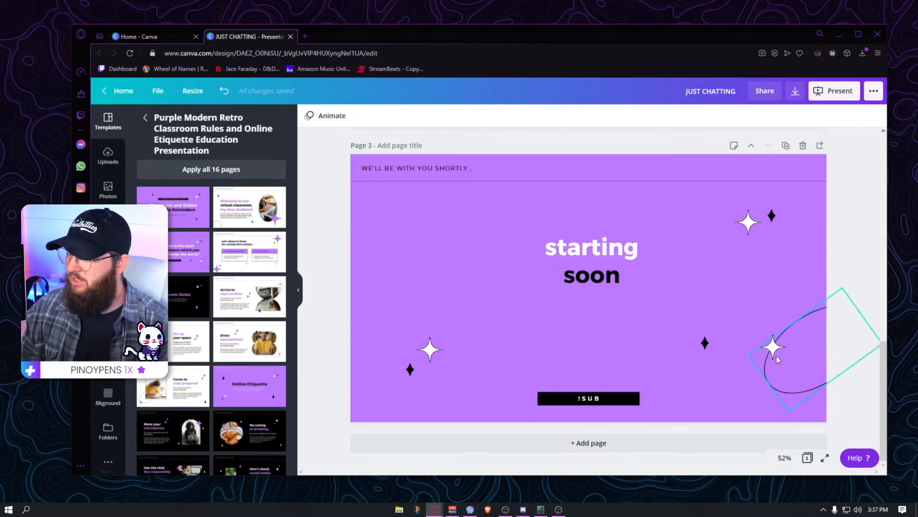
# Increase the font size of the "!SUB" label's text
pyautogui.click(590, 402)
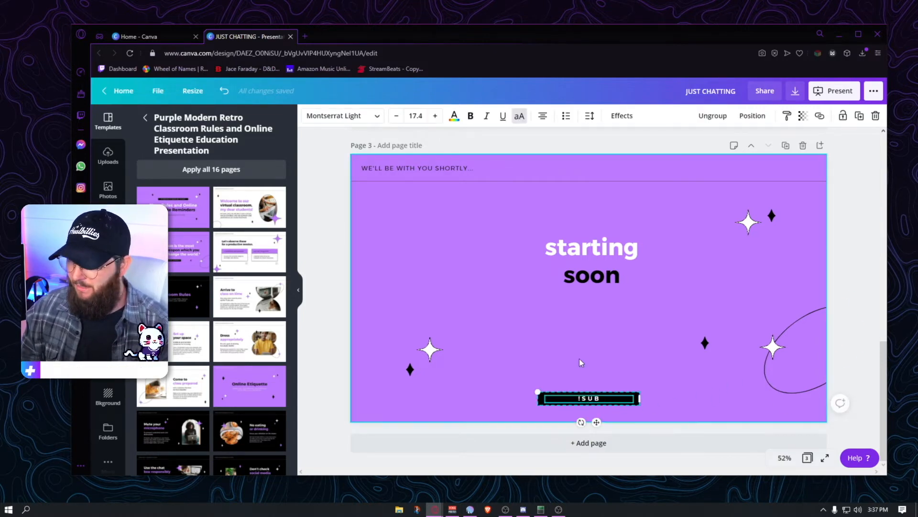
pyautogui.click(436, 117)
pyautogui.click(436, 116)
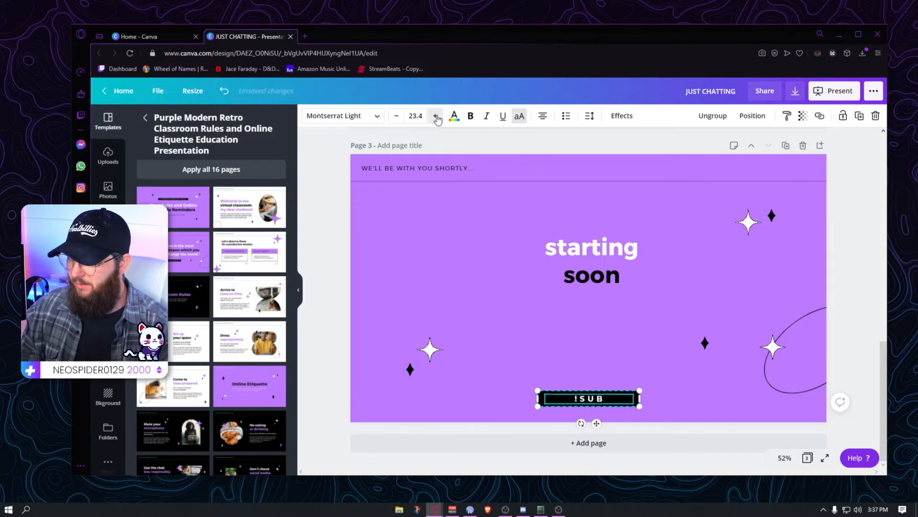
pyautogui.click(862, 316)
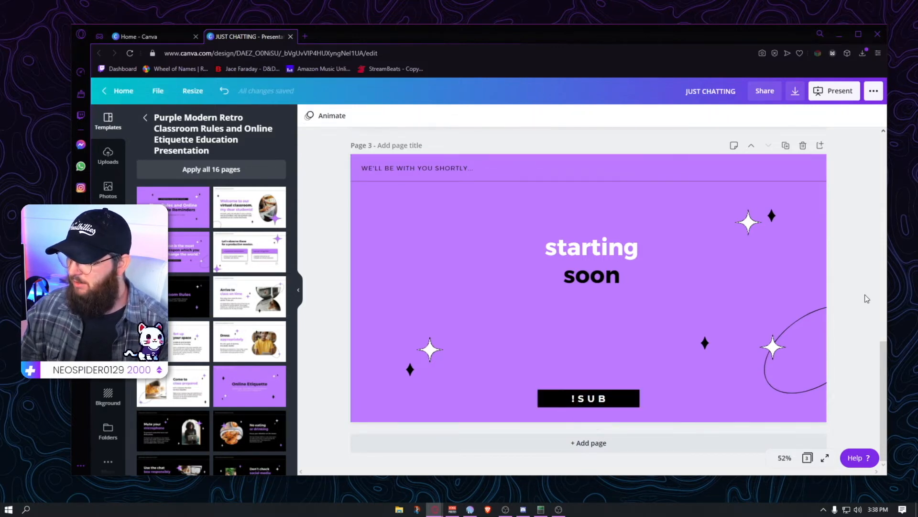
# Enlarge the "starting soon" heading to font size 149 and centre it horizontally on the page
pyautogui.click(600, 249)
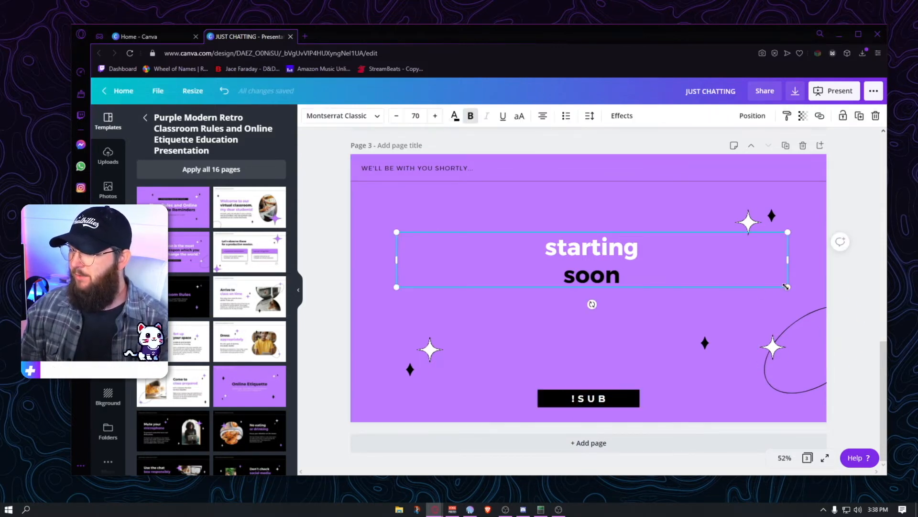
pyautogui.moveTo(787, 286); pyautogui.dragTo(665, 350)
pyautogui.moveTo(558, 273); pyautogui.dragTo(616, 259)
pyautogui.click(862, 284)
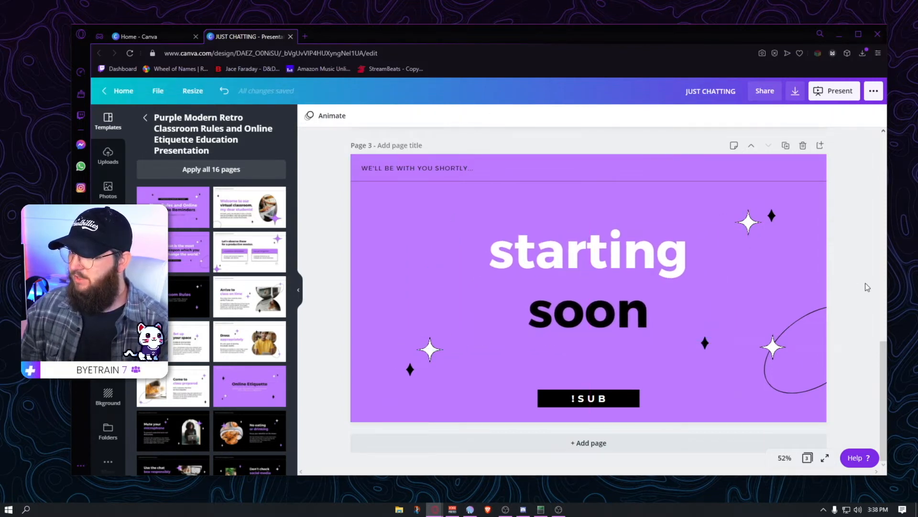
# Set the "starting soon" heading's line height to 0.85
pyautogui.click(648, 264)
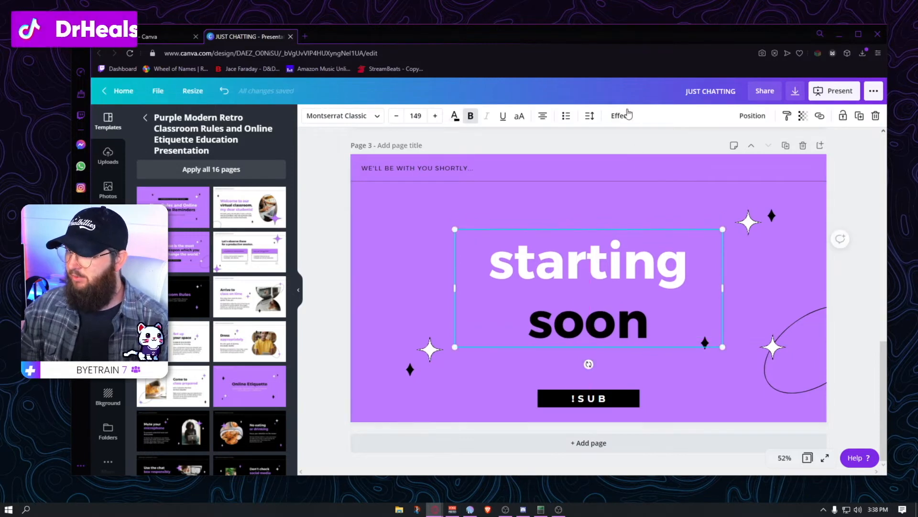
pyautogui.click(589, 115)
pyautogui.moveTo(664, 171); pyautogui.dragTo(653, 173)
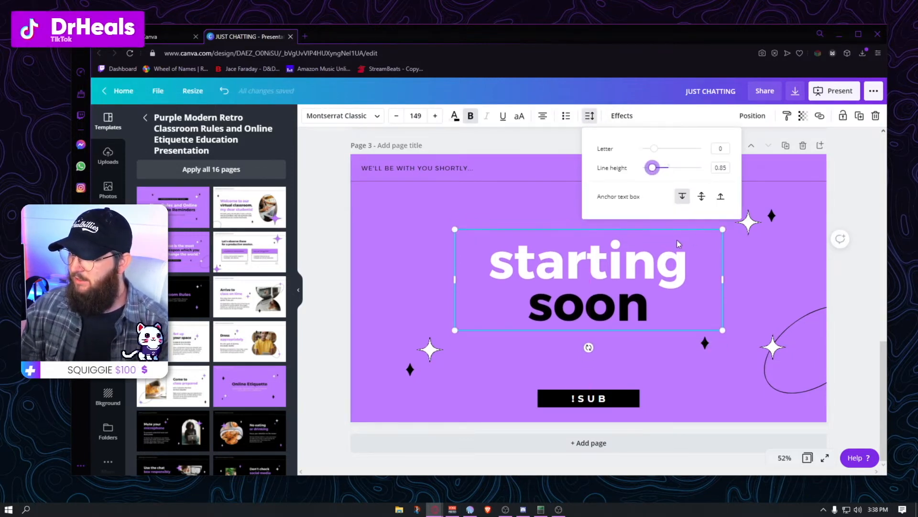
# Set the "starting soon" heading in uppercase with a line height of 1.13 and nudge it slightly up the page
pyautogui.click(520, 121)
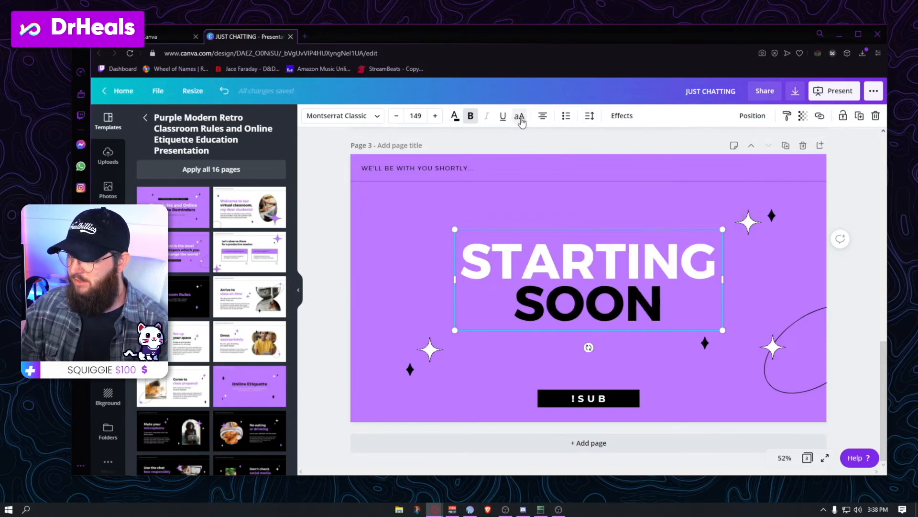
pyautogui.click(521, 121)
pyautogui.click(521, 120)
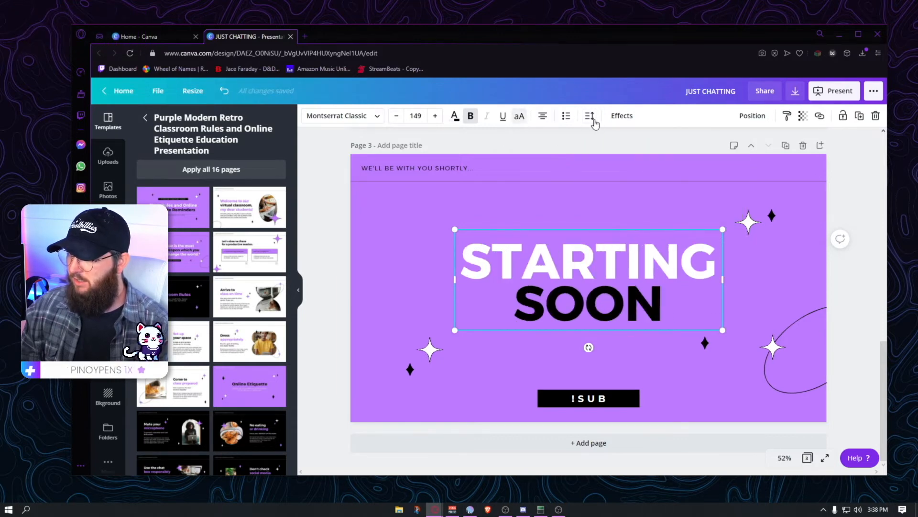
pyautogui.click(591, 118)
pyautogui.moveTo(653, 172); pyautogui.dragTo(661, 170)
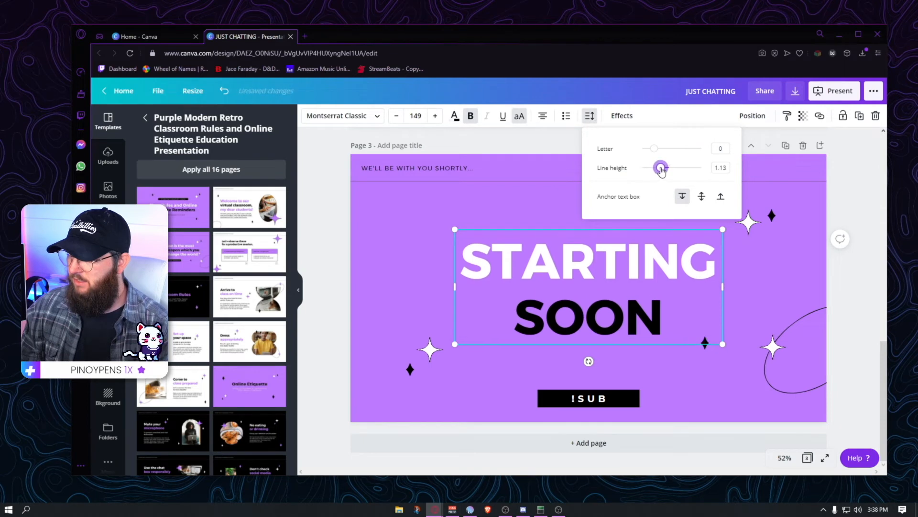
pyautogui.click(851, 205)
pyautogui.moveTo(652, 267)
pyautogui.mouseDown()
pyautogui.moveTo(650, 248)
pyautogui.moveTo(651, 260)
pyautogui.mouseUp()
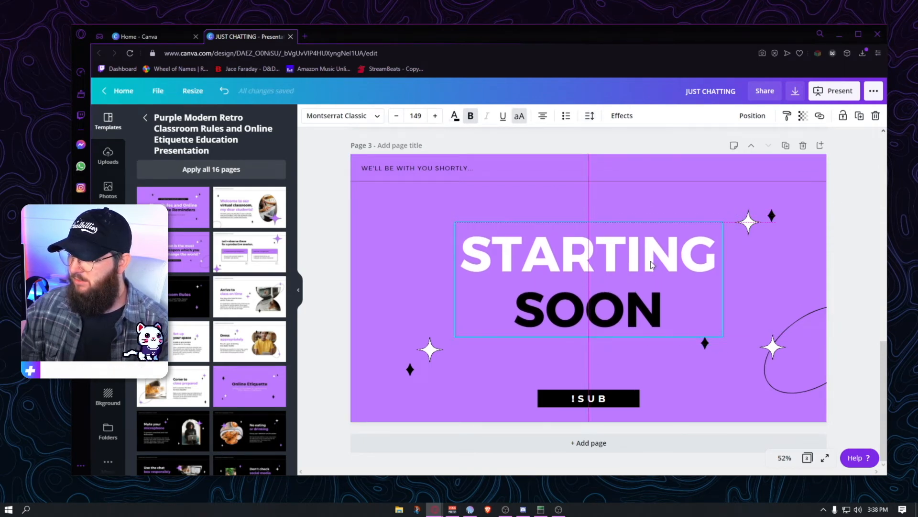
# Spread the outer star groups and the curved outline on page 3 further out toward the page's edges
pyautogui.moveTo(767, 378); pyautogui.dragTo(780, 351)
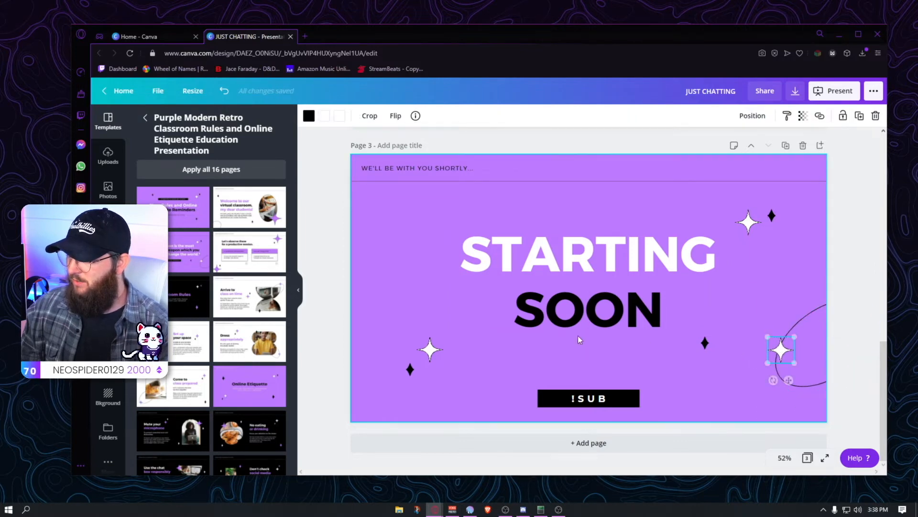
pyautogui.click(411, 370)
pyautogui.keyDown('shift'); pyautogui.click(427, 352); pyautogui.keyUp('shift')
pyautogui.moveTo(427, 352); pyautogui.dragTo(394, 375)
pyautogui.click(747, 223)
pyautogui.keyDown('shift'); pyautogui.click(773, 217); pyautogui.keyUp('shift')
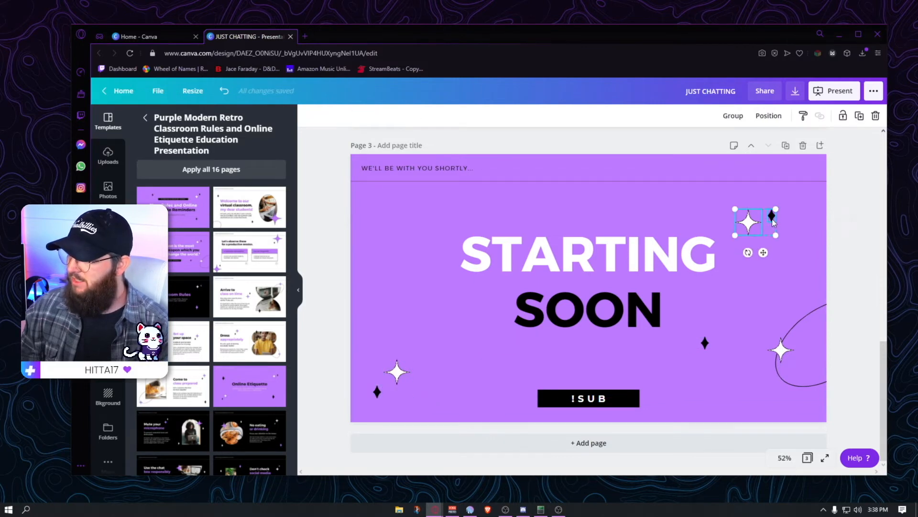
pyautogui.moveTo(771, 215); pyautogui.dragTo(781, 202)
pyautogui.click(834, 255)
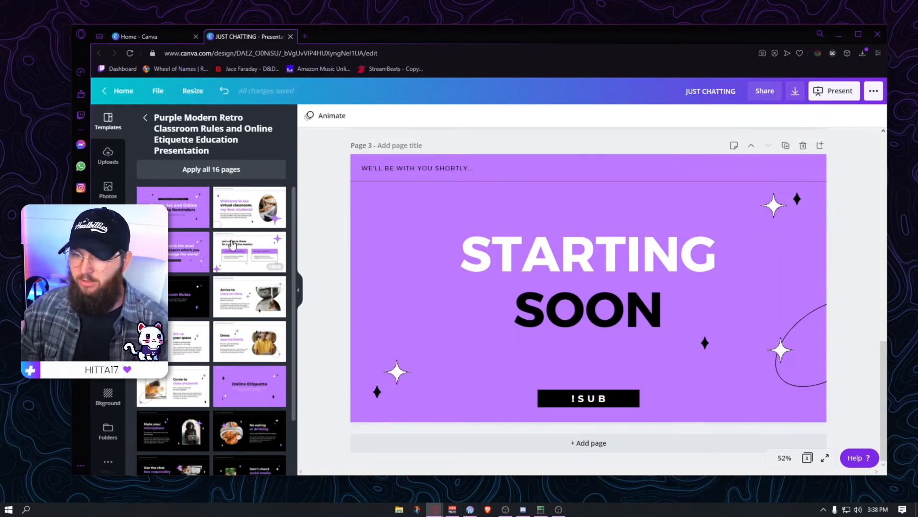
# Search the elements for "line sticker" and add the white scribbled-loop graphic to page 3
pyautogui.click(108, 225)
pyautogui.moveTo(199, 123); pyautogui.dragTo(222, 122)
pyautogui.write('line sticker')
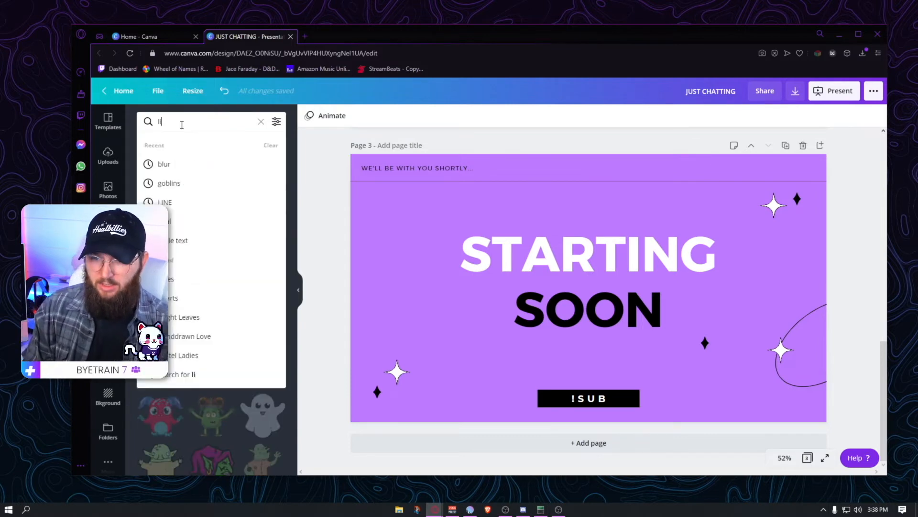
pyautogui.press('Return')
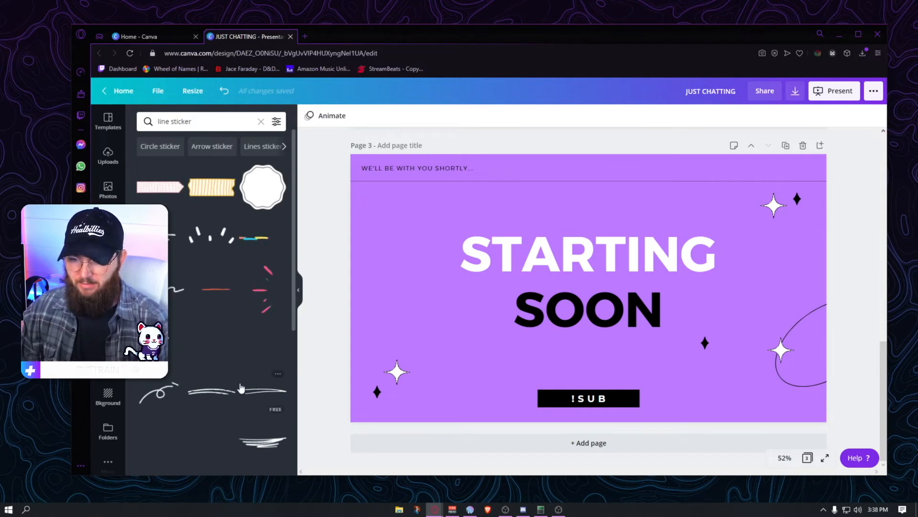
pyautogui.scroll(-2, 209, 344)
pyautogui.click(802, 358)
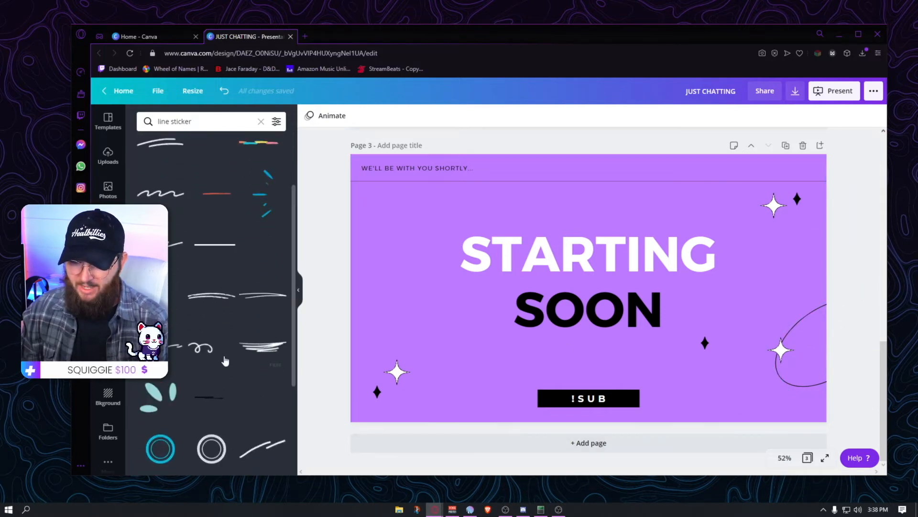
pyautogui.scroll(-4, 228, 357)
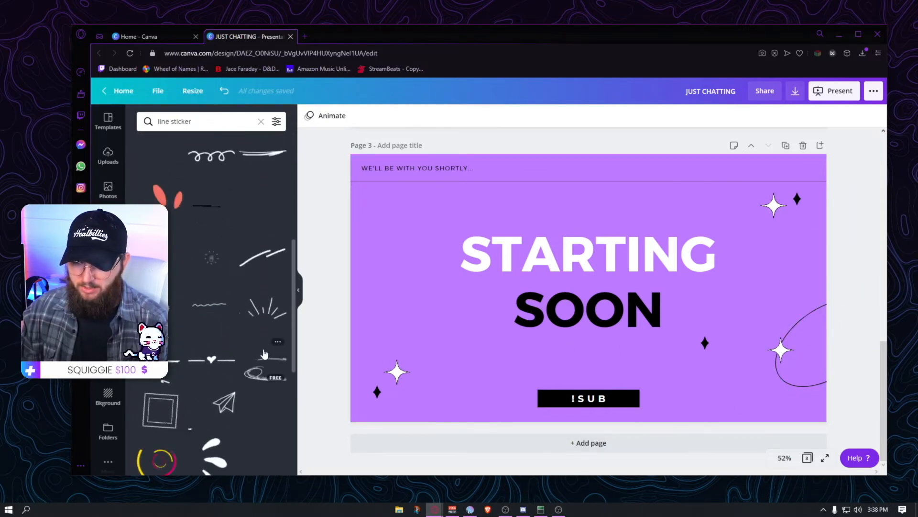
pyautogui.click(254, 373)
# Move and rotate the white scribble so it partly runs off the page's lower-left corner
pyautogui.moveTo(583, 211)
pyautogui.mouseDown()
pyautogui.moveTo(406, 197)
pyautogui.moveTo(412, 214)
pyautogui.mouseUp()
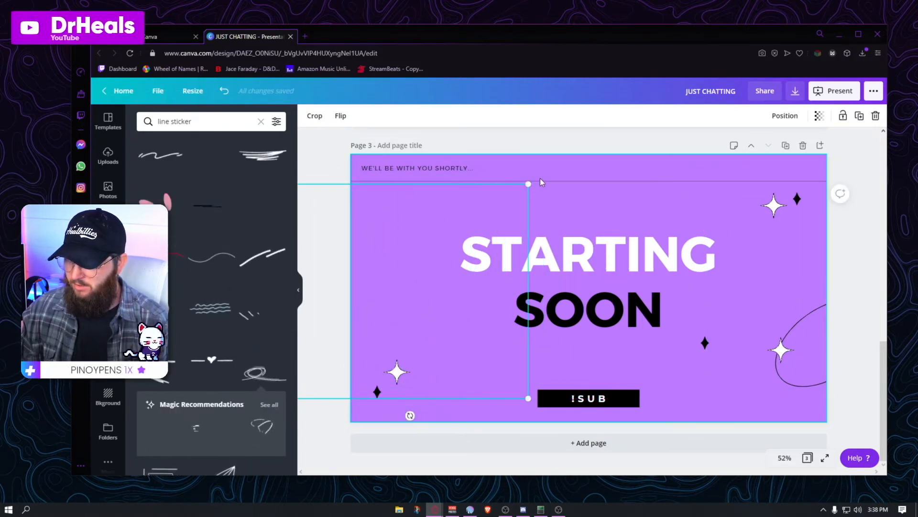
pyautogui.moveTo(410, 415)
pyautogui.mouseDown()
pyautogui.moveTo(348, 399)
pyautogui.moveTo(306, 359)
pyautogui.mouseUp()
pyautogui.moveTo(454, 326)
pyautogui.mouseDown()
pyautogui.moveTo(398, 403)
pyautogui.moveTo(392, 427)
pyautogui.mouseUp()
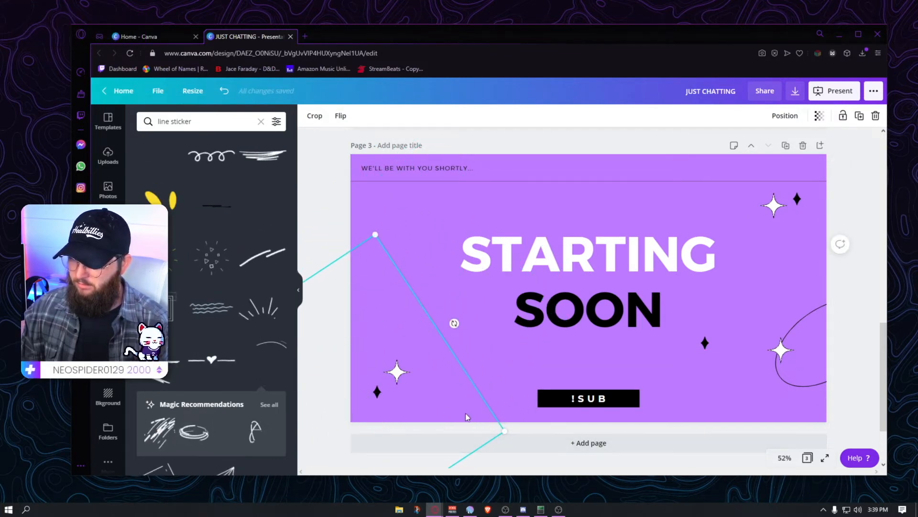
pyautogui.click(859, 306)
pyautogui.scroll(-3, 249, 317)
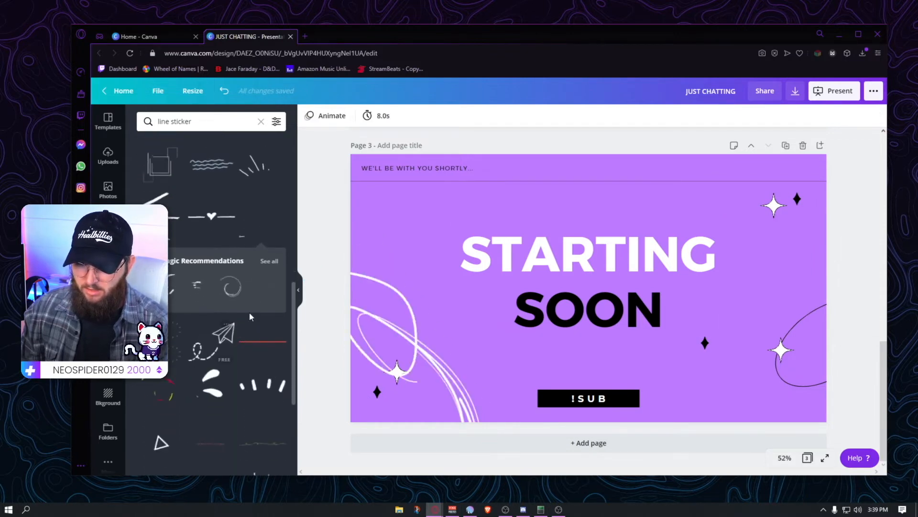
# Search the elements for "black line sticker" and add the black scribbled-loop graphic to page 3
pyautogui.click(159, 123)
pyautogui.write('black')
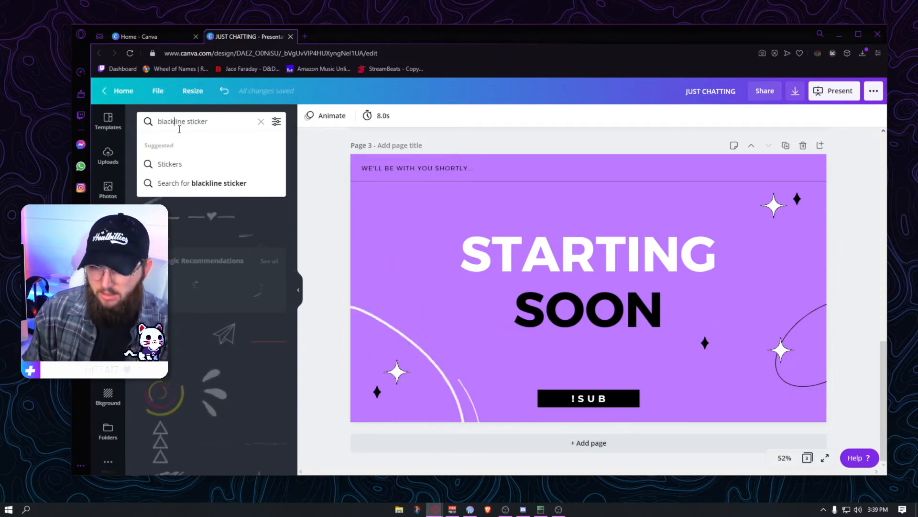
pyautogui.press('Return')
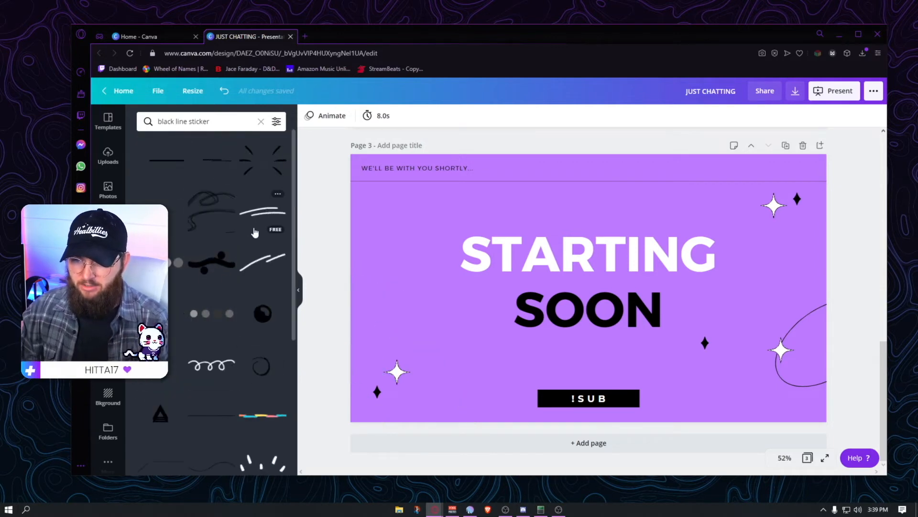
pyautogui.click(209, 201)
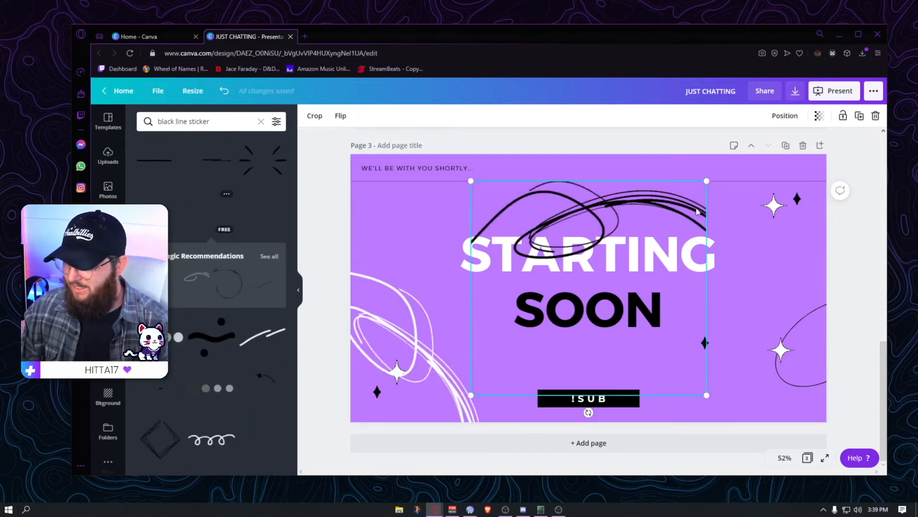
# Rotate and move the black scribble so it partly runs off page 3's upper-right corner
pyautogui.moveTo(588, 412)
pyautogui.mouseDown()
pyautogui.moveTo(724, 367)
pyautogui.moveTo(796, 277)
pyautogui.moveTo(804, 215)
pyautogui.mouseUp()
pyautogui.moveTo(556, 336)
pyautogui.mouseDown()
pyautogui.moveTo(722, 274)
pyautogui.moveTo(746, 245)
pyautogui.mouseUp()
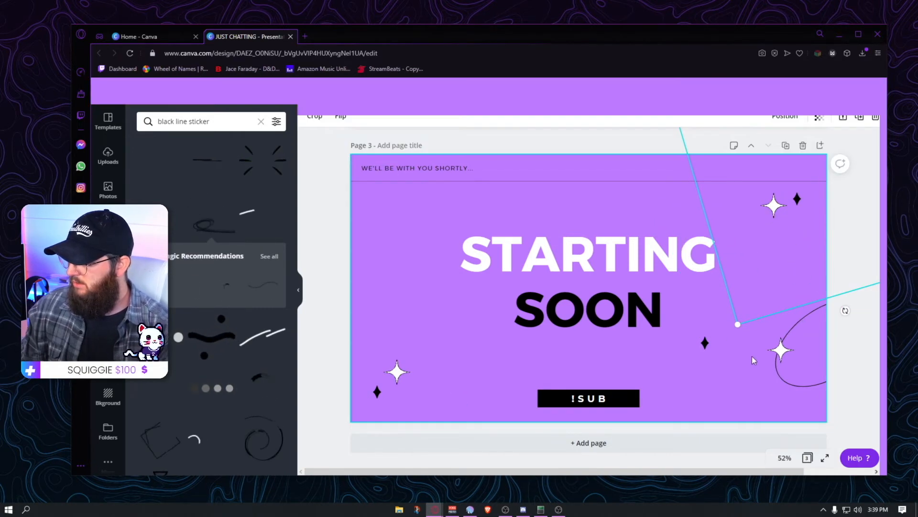
pyautogui.click(794, 454)
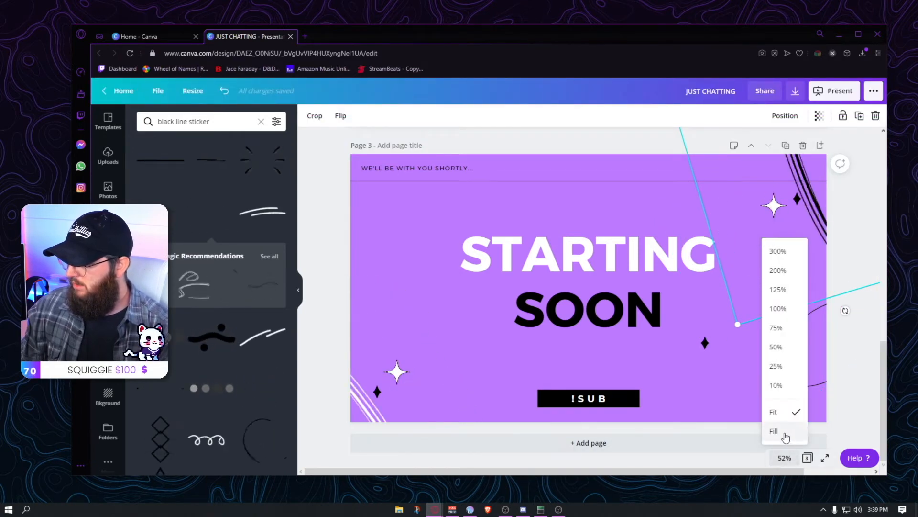
pyautogui.click(789, 389)
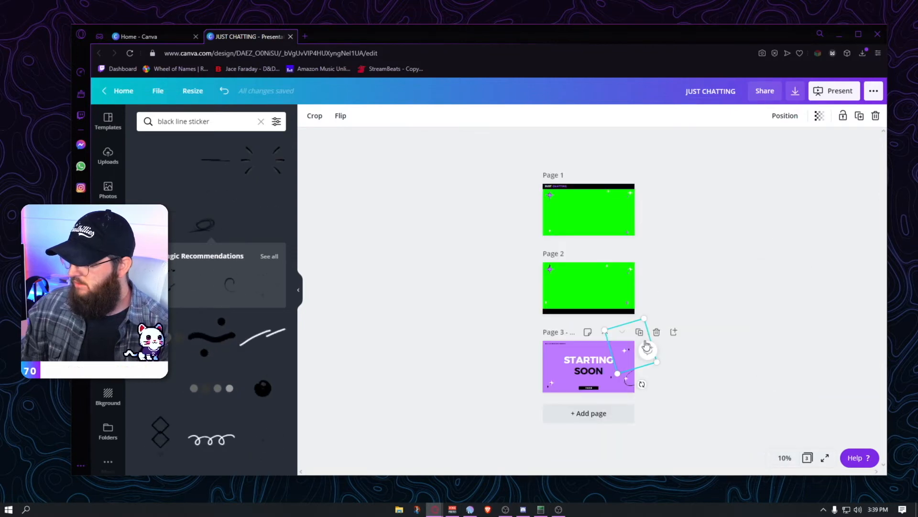
pyautogui.click(785, 458)
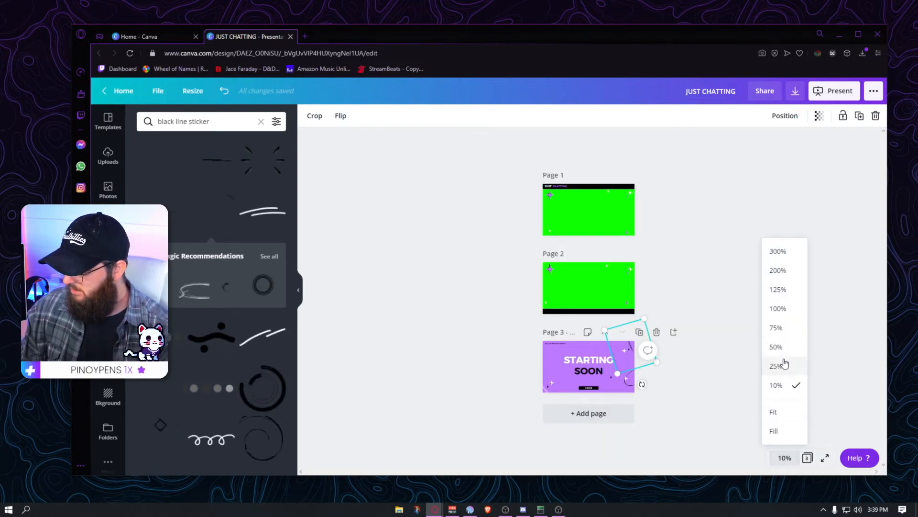
pyautogui.click(776, 346)
pyautogui.scroll(-5, 844, 318)
pyautogui.moveTo(845, 318); pyautogui.dragTo(785, 199)
pyautogui.moveTo(794, 280); pyautogui.dragTo(869, 187)
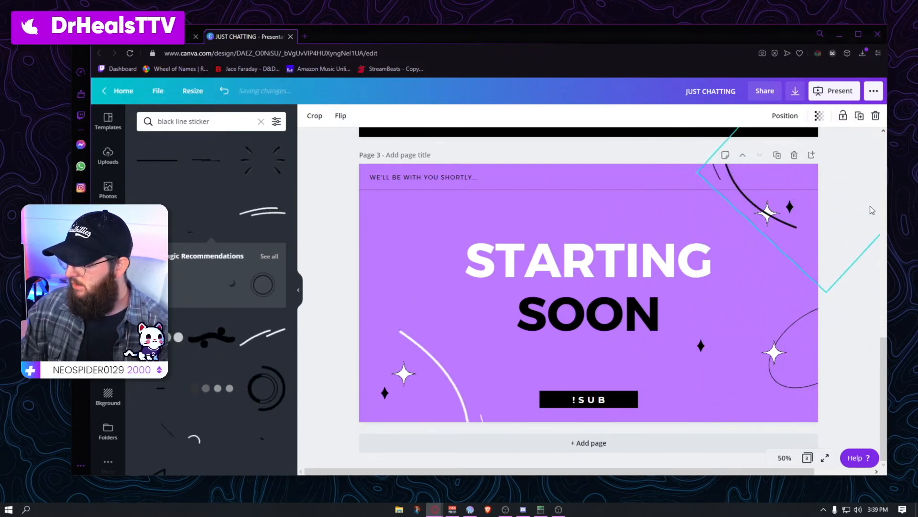
# Send the black scribble and the white scribble on page 3 backward in the layer order
pyautogui.click(778, 159)
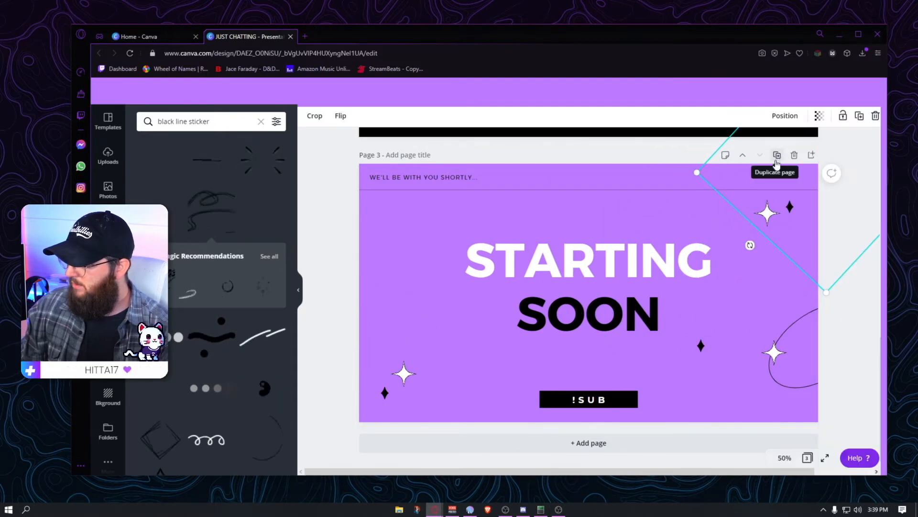
pyautogui.click(785, 116)
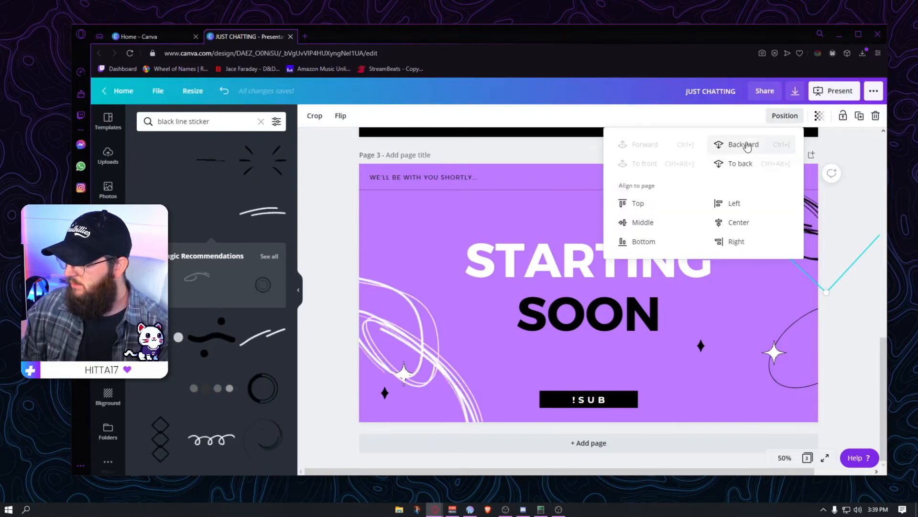
pyautogui.click(746, 145)
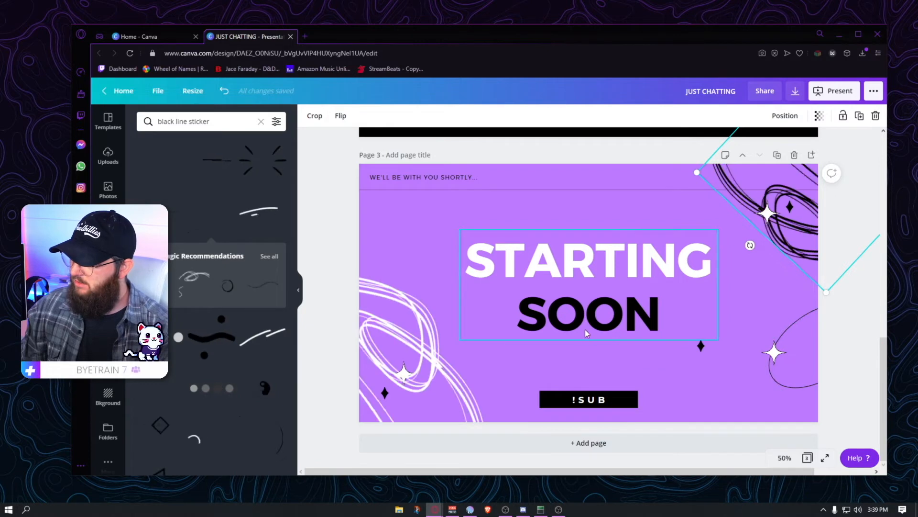
pyautogui.click(438, 326)
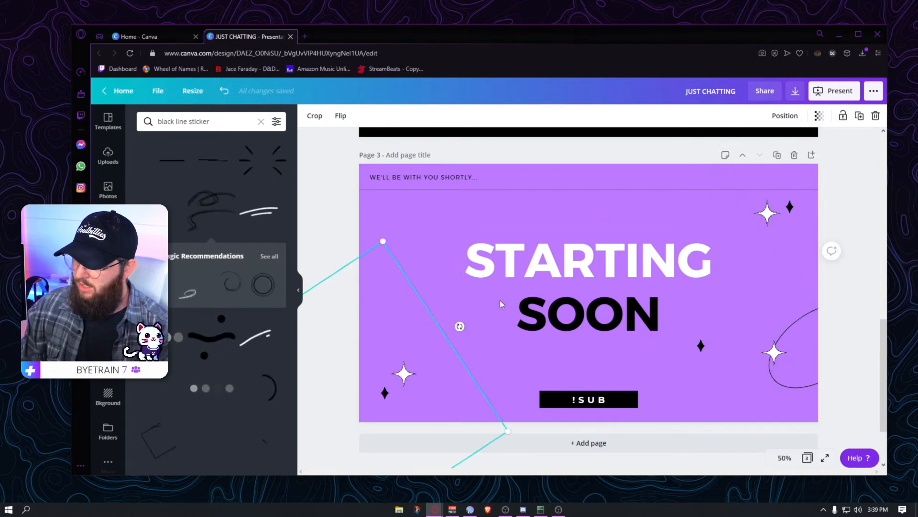
pyautogui.click(785, 116)
pyautogui.click(751, 146)
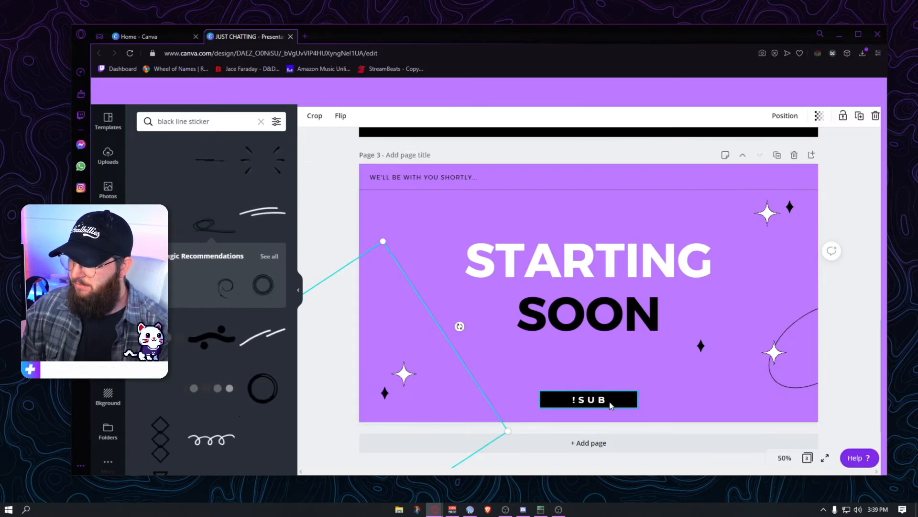
# Change the colour of the "We'll be with you shortly..." text on page 3 to white
pyautogui.click(453, 175)
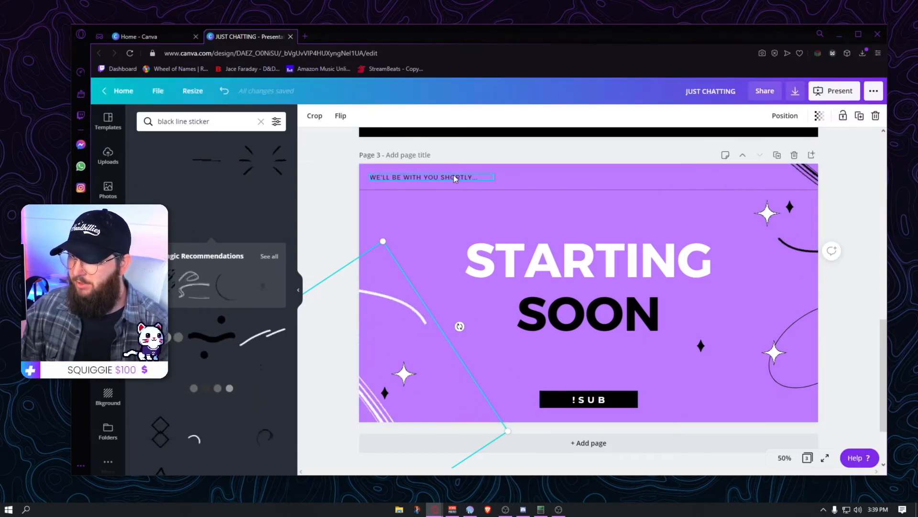
pyautogui.click(454, 117)
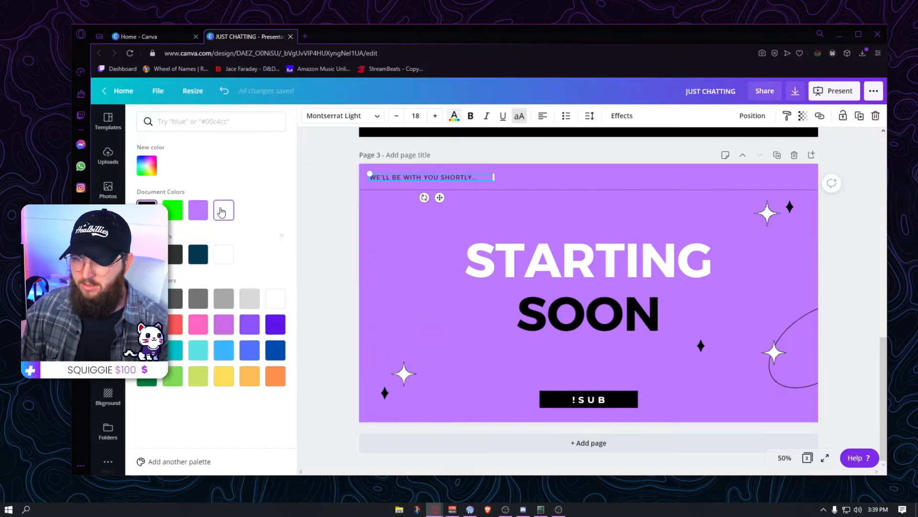
pyautogui.click(331, 206)
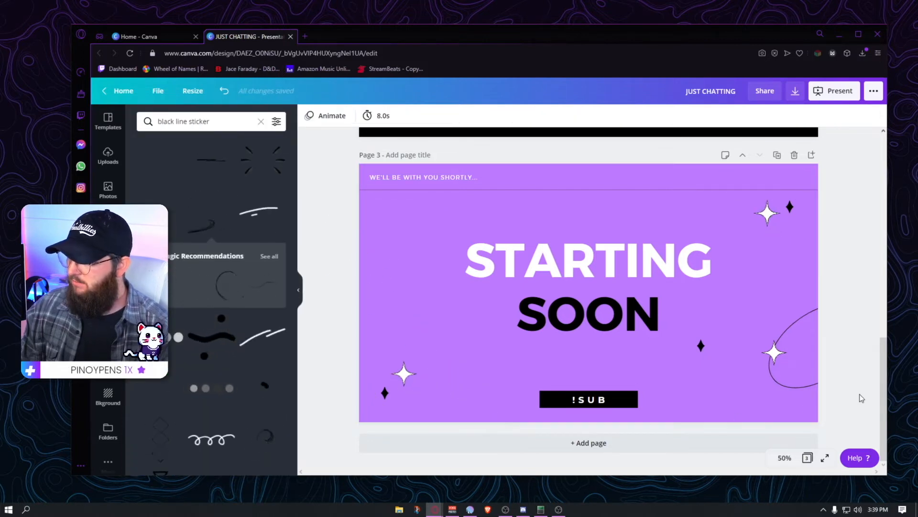
# Download only page 3 of the design as an MP4 video and dismiss the download dialog
pyautogui.click(795, 94)
pyautogui.click(766, 158)
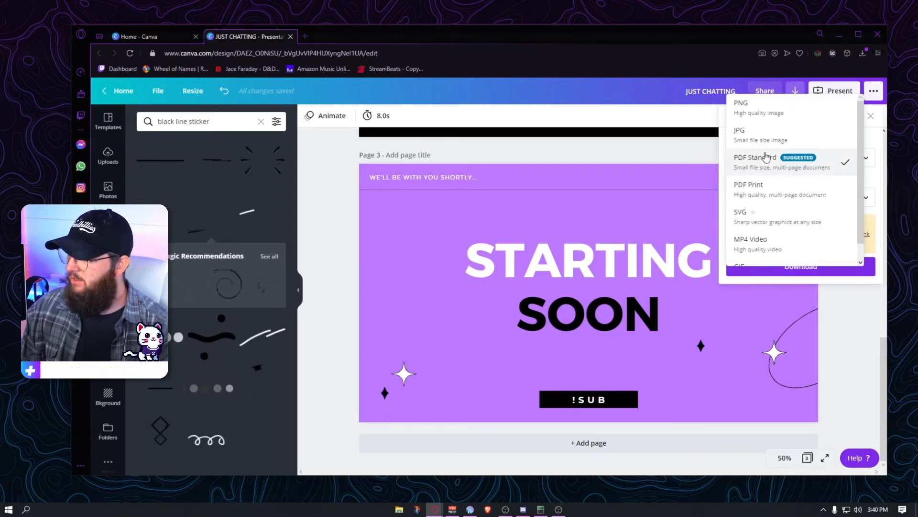
pyautogui.scroll(-1, 830, 243)
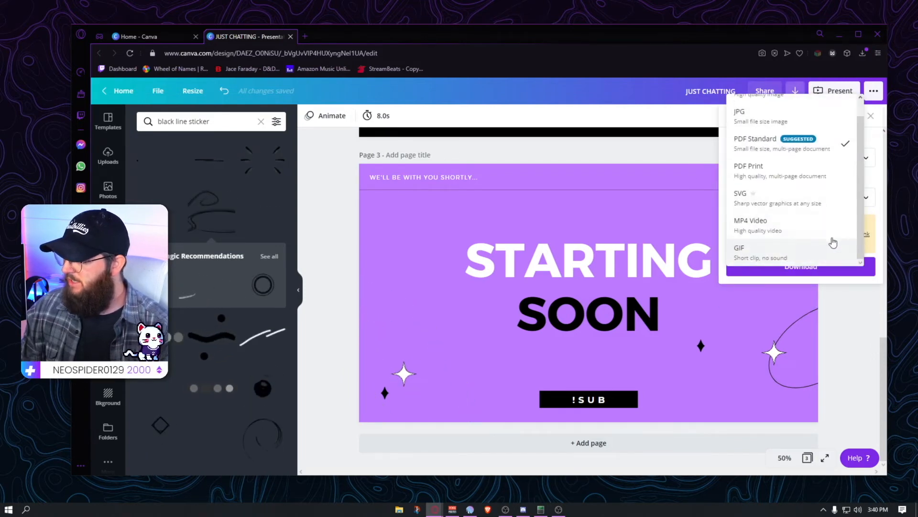
pyautogui.click(771, 228)
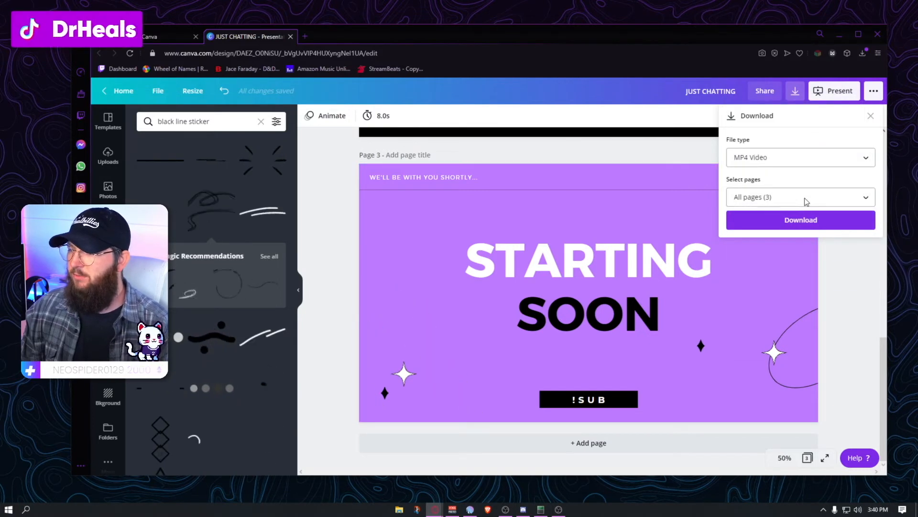
pyautogui.click(795, 197)
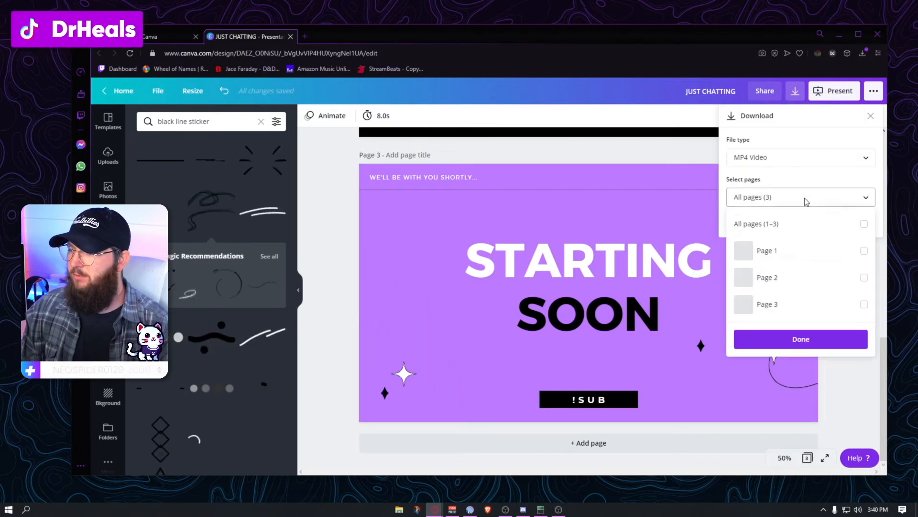
pyautogui.click(863, 304)
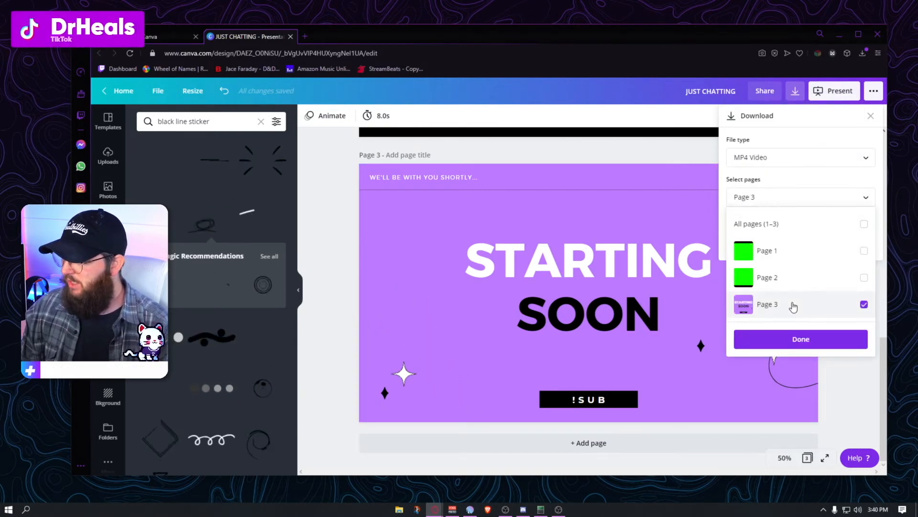
pyautogui.click(806, 340)
pyautogui.click(798, 219)
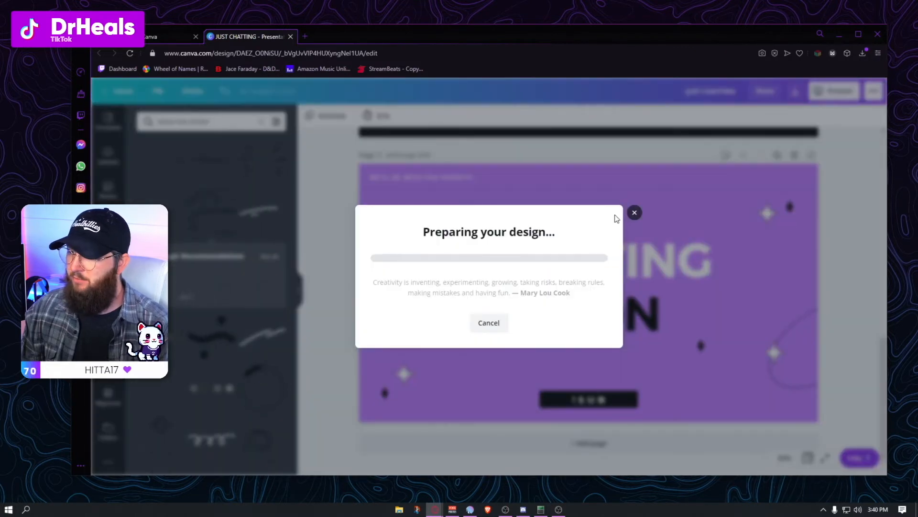
pyautogui.click(634, 213)
# Switch to OBS and add a looping media source named "SS" to the Starting scene, using JUST CHATTING.mp4 from Downloads
pyautogui.click(560, 510)
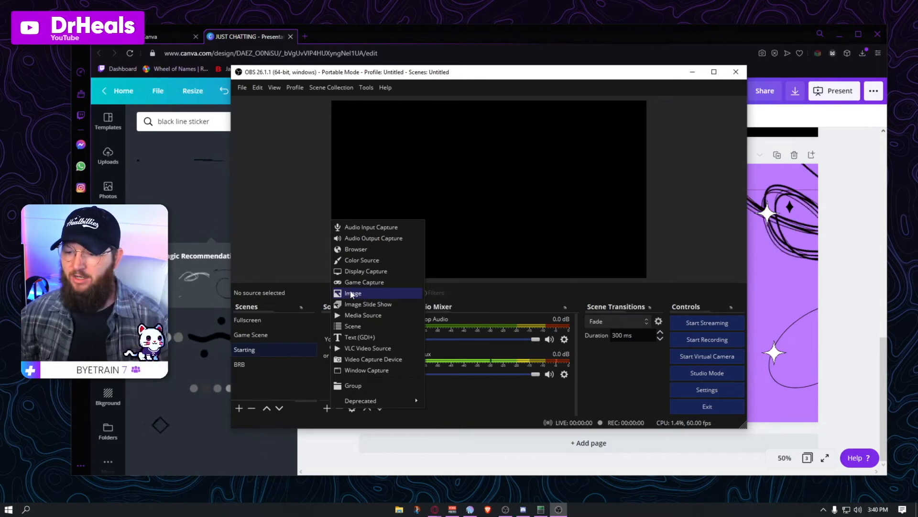
pyautogui.click(351, 316)
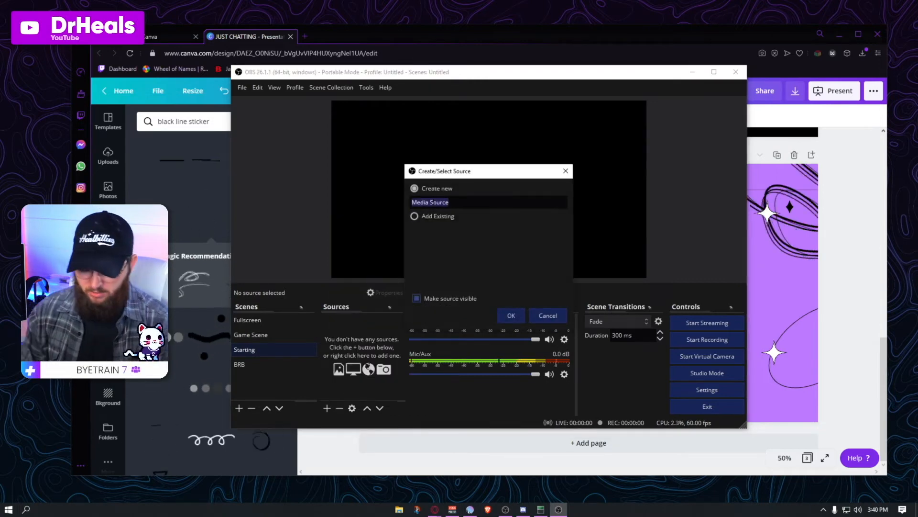
pyautogui.write('SS')
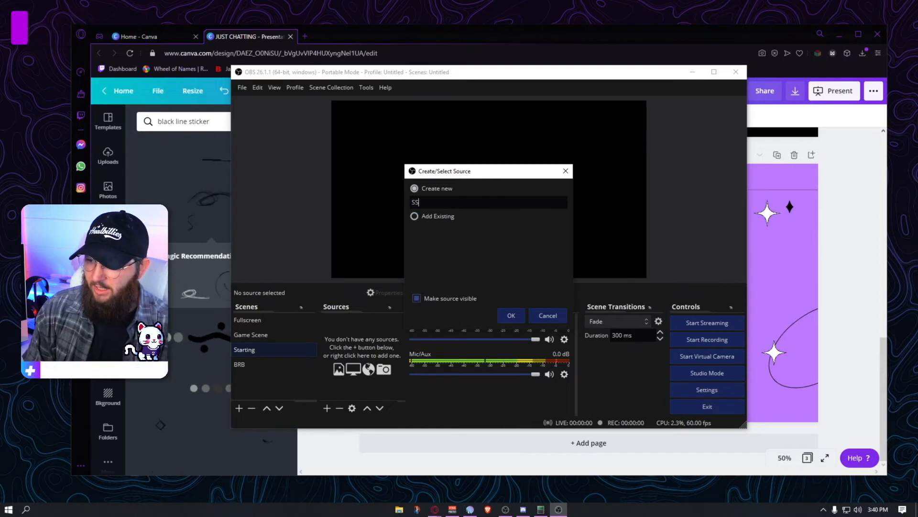
pyautogui.click(509, 316)
pyautogui.click(622, 295)
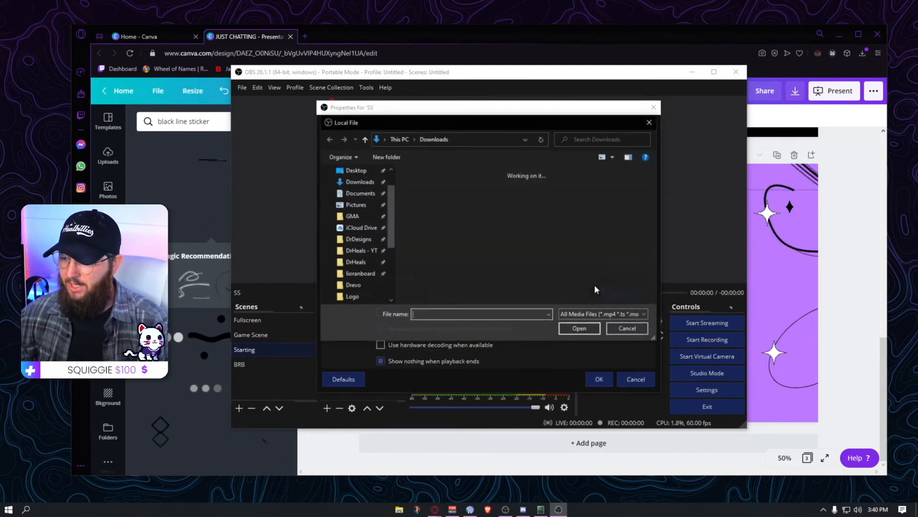
pyautogui.doubleClick(444, 211)
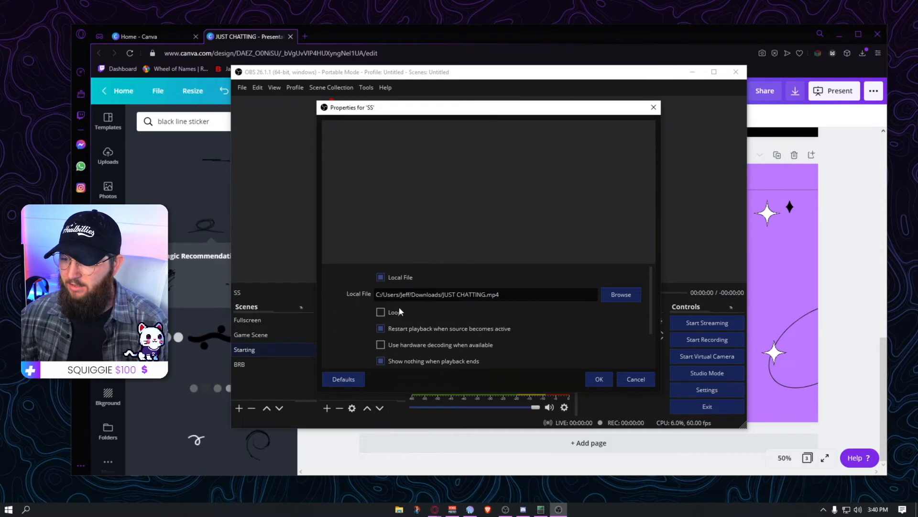
pyautogui.click(386, 310)
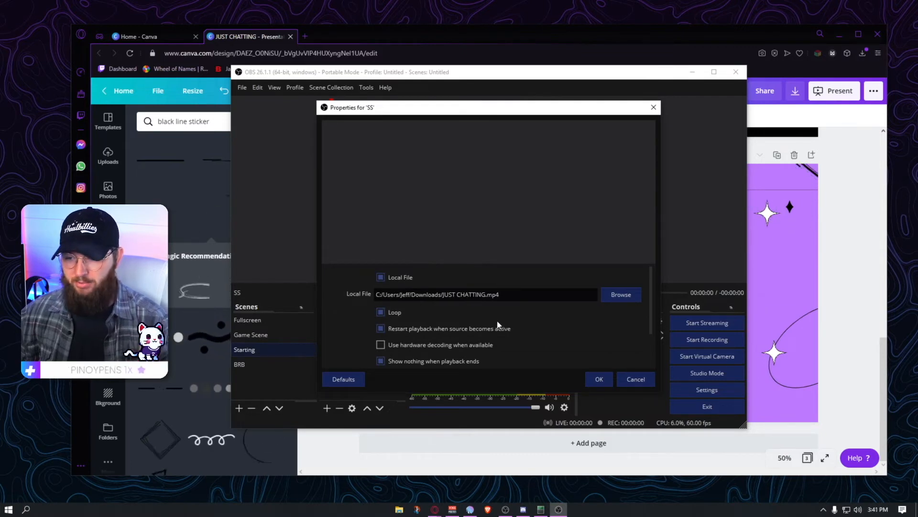
pyautogui.click(600, 379)
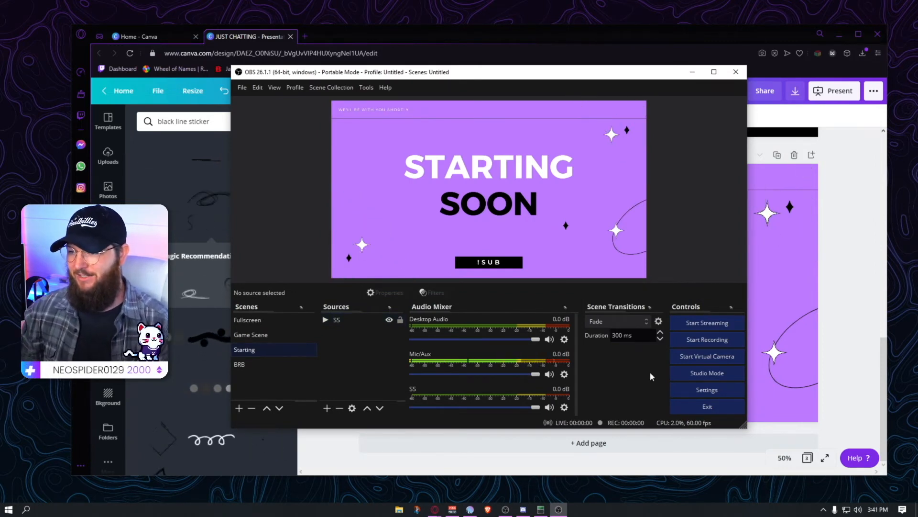
# With the BRB scene selected, switch to Canva and reword page 3's heading as "BE RIGHT BACK", moved slightly down the page
pyautogui.click(255, 363)
pyautogui.click(860, 301)
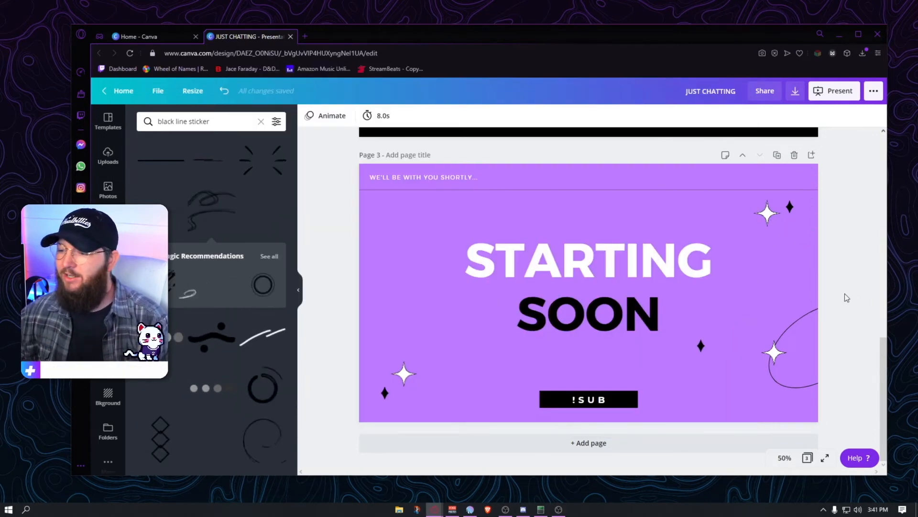
pyautogui.click(623, 266)
pyautogui.doubleClick(624, 267)
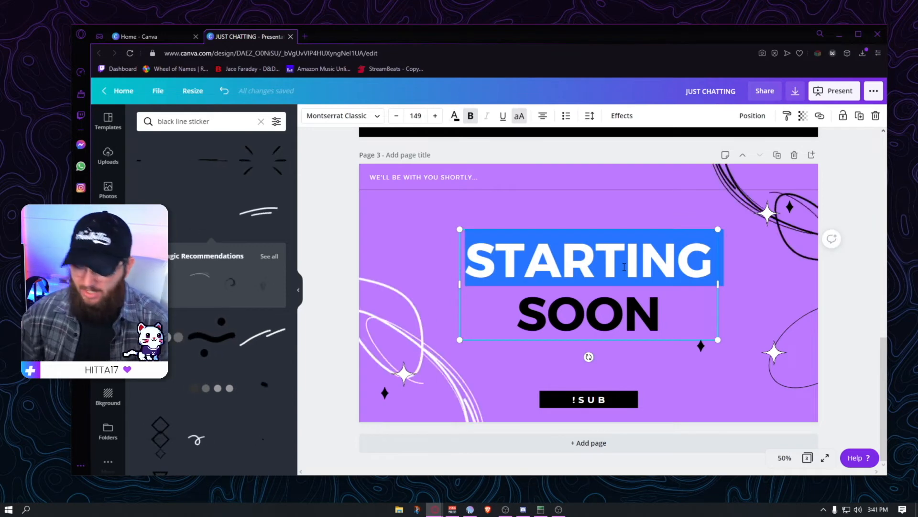
pyautogui.write('BE RIGHT')
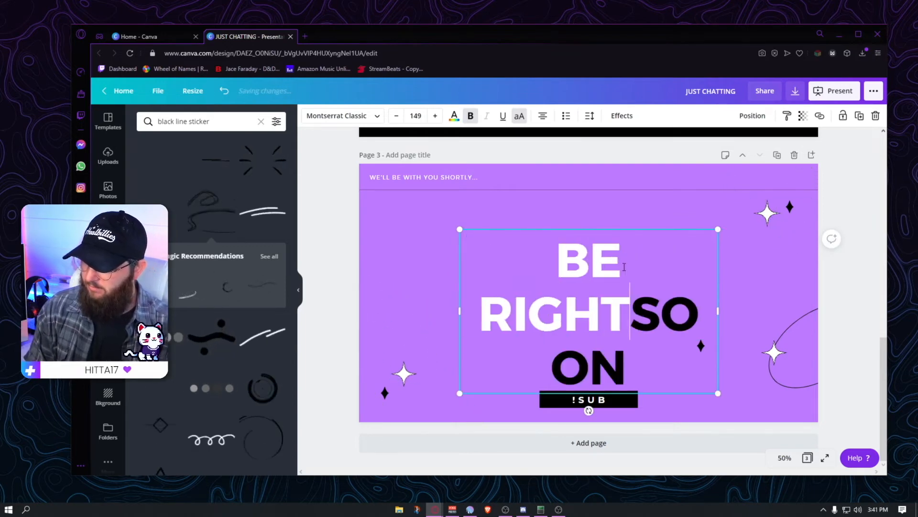
pyautogui.doubleClick(599, 314)
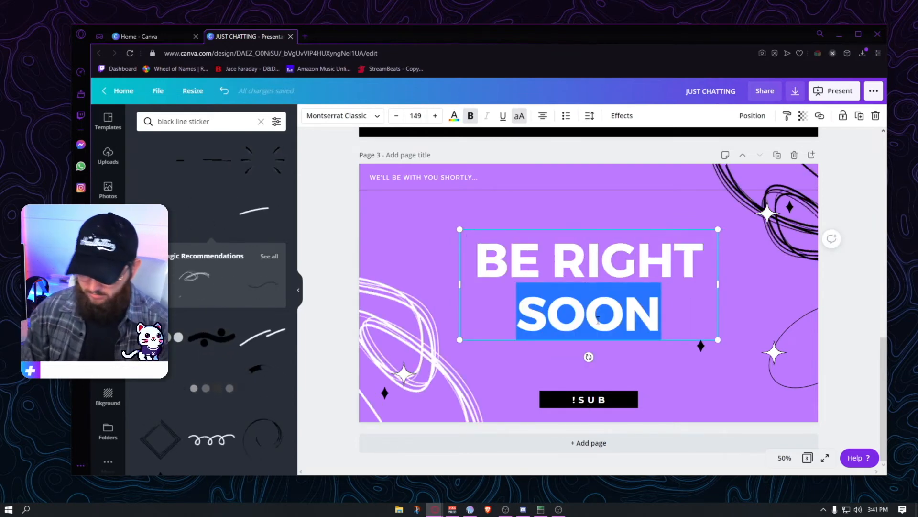
pyautogui.write('BACK')
pyautogui.click(842, 288)
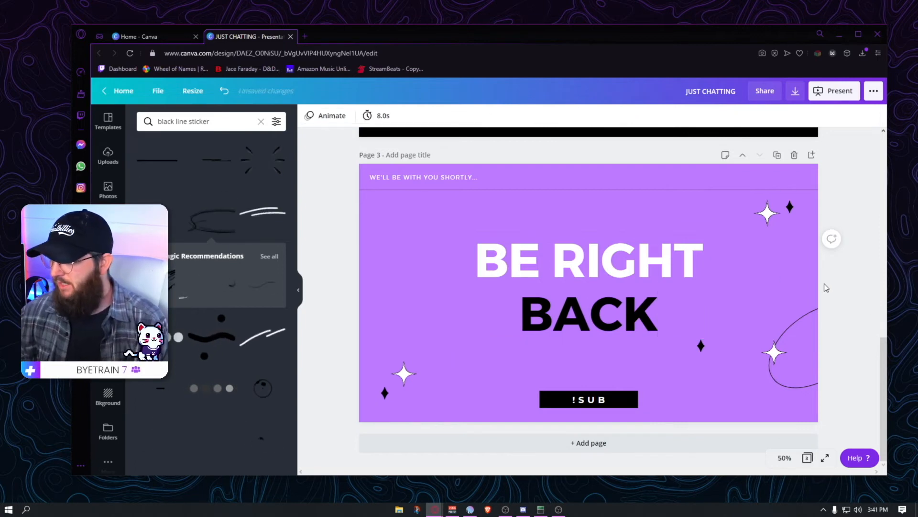
pyautogui.moveTo(670, 270); pyautogui.dragTo(670, 282)
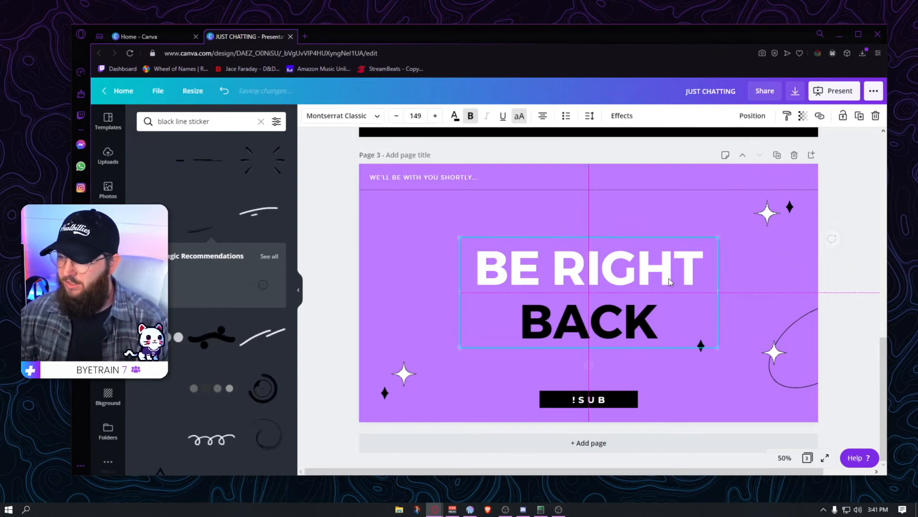
# Move the "BE RIGHT BACK" heading on page 3 slightly up
pyautogui.click(851, 274)
pyautogui.moveTo(650, 268); pyautogui.dragTo(649, 260)
pyautogui.click(844, 289)
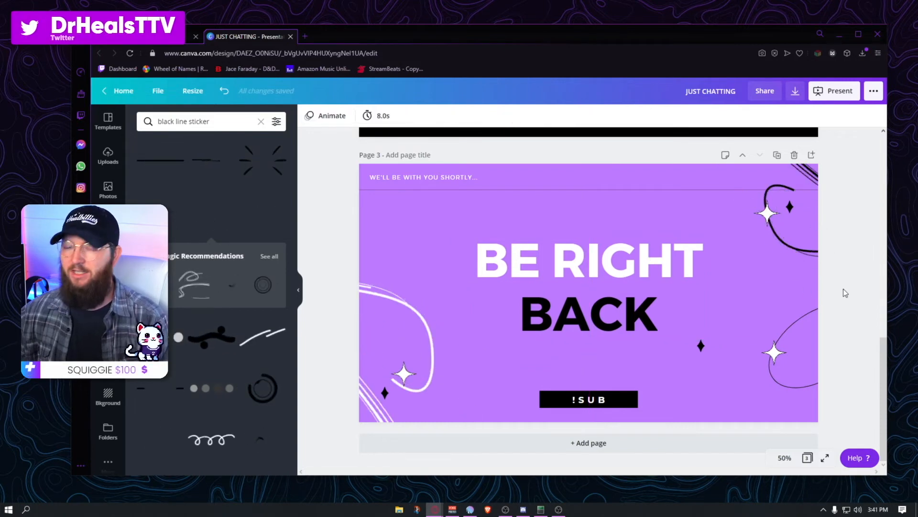
pyautogui.click(795, 91)
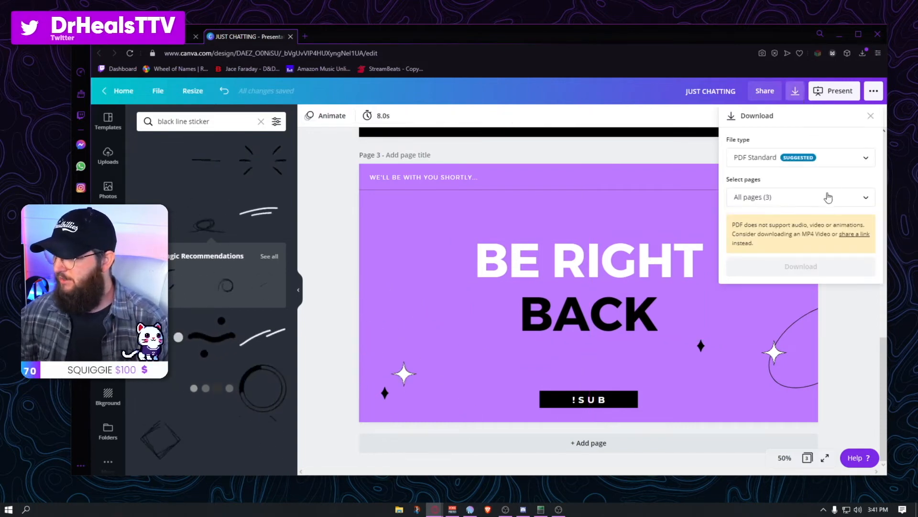
pyautogui.click(813, 198)
pyautogui.click(837, 310)
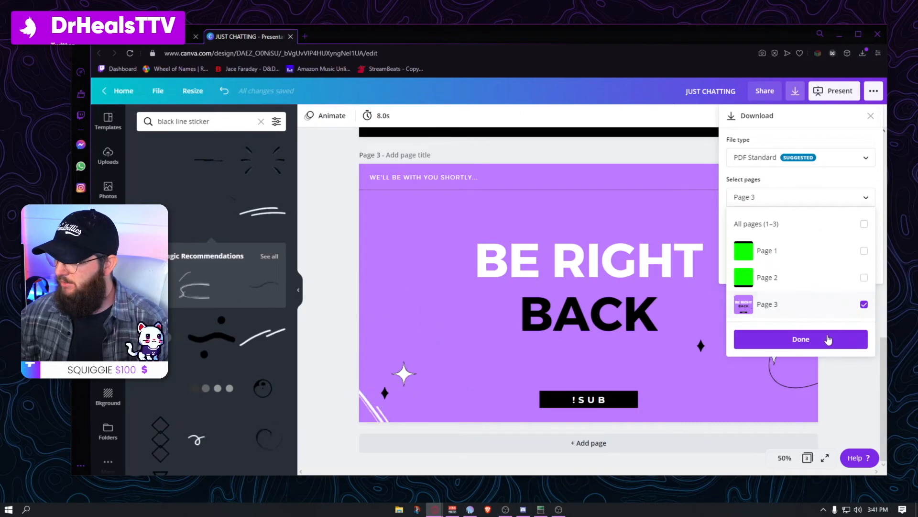
pyautogui.click(800, 339)
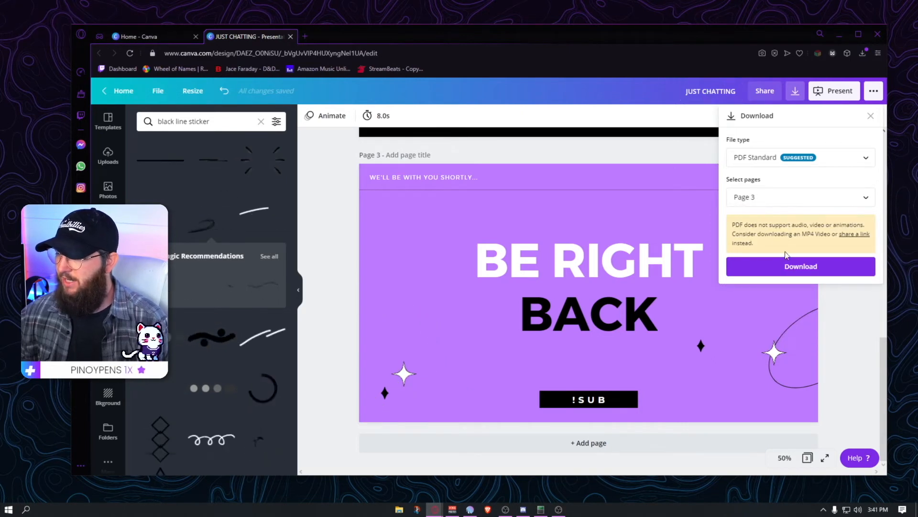
pyautogui.click(799, 268)
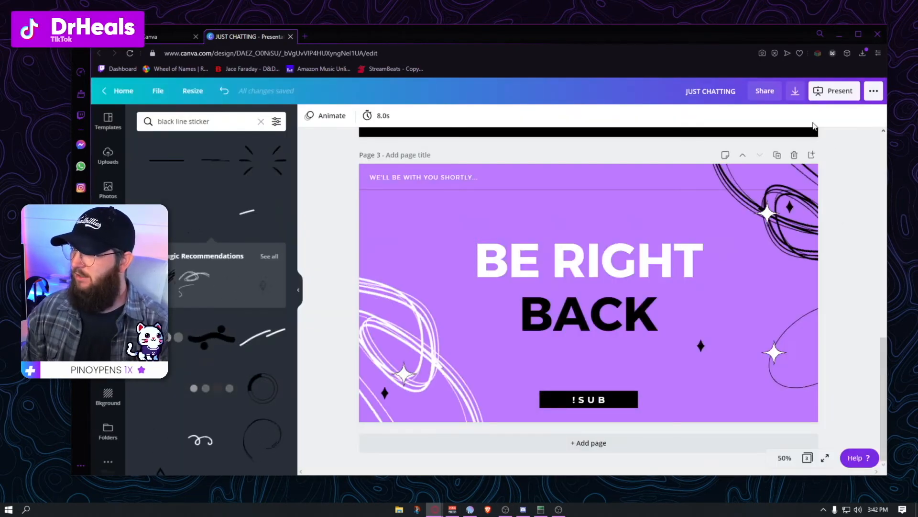
# Download only page 3 of the design as an MP4 video
pyautogui.click(795, 92)
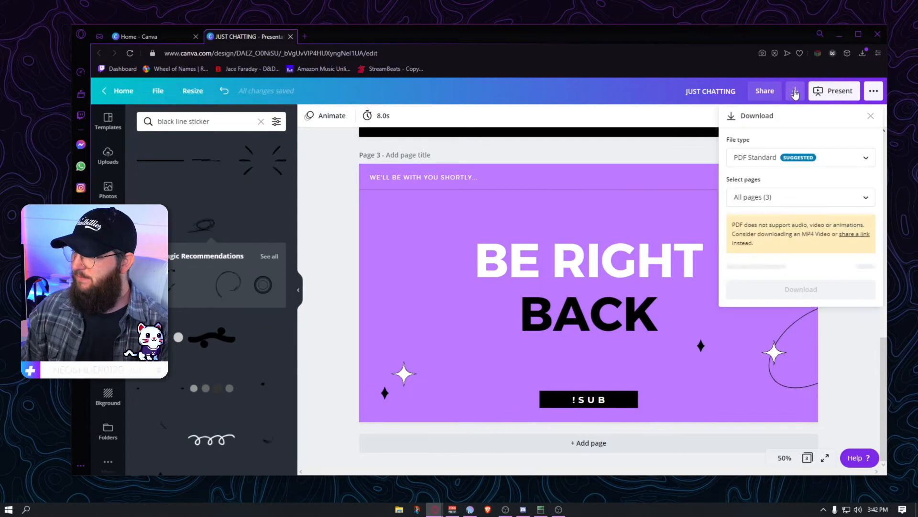
pyautogui.click(826, 160)
pyautogui.click(778, 240)
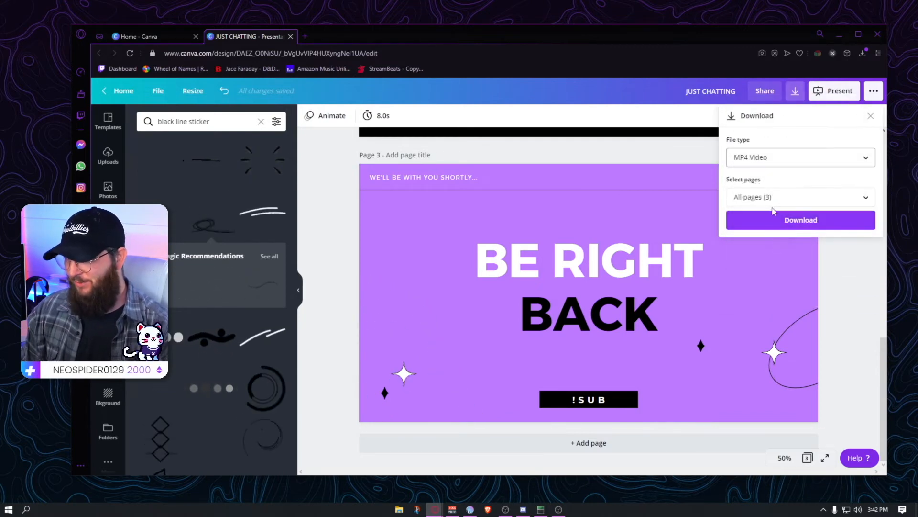
pyautogui.click(799, 197)
pyautogui.click(786, 309)
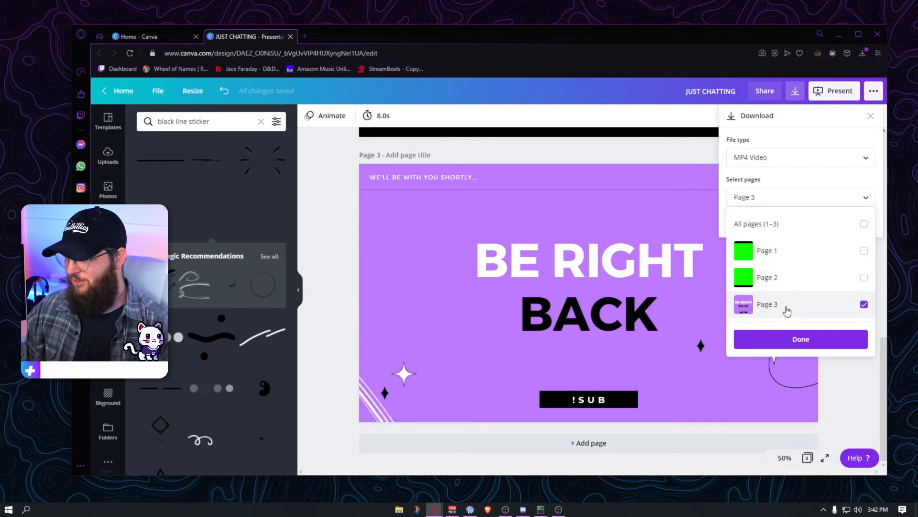
pyautogui.click(796, 341)
pyautogui.click(800, 222)
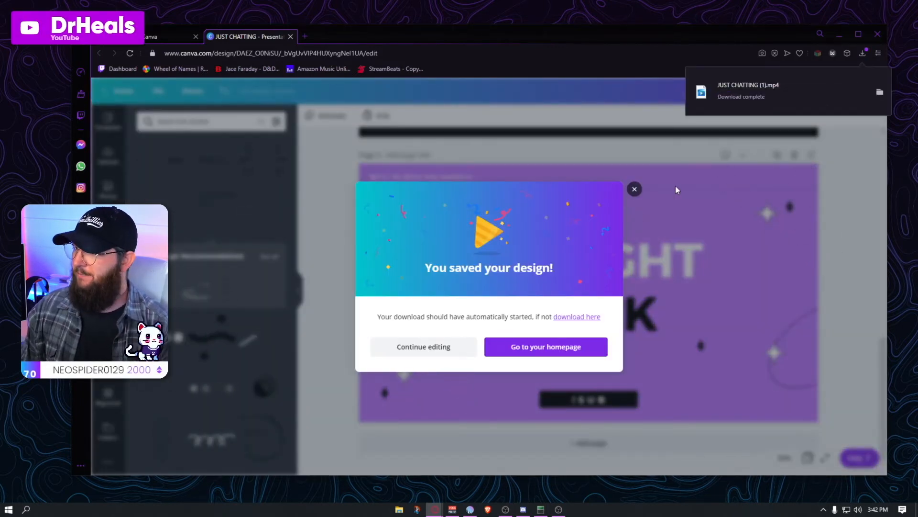
# Switch to OBS and add a new media source named "Be Back" to the BRB scene
pyautogui.click(558, 509)
pyautogui.click(327, 408)
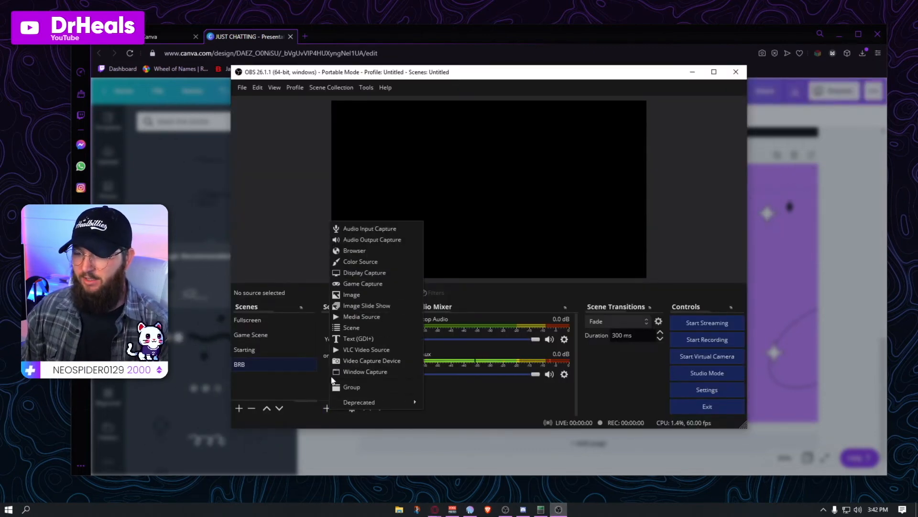
pyautogui.click(362, 316)
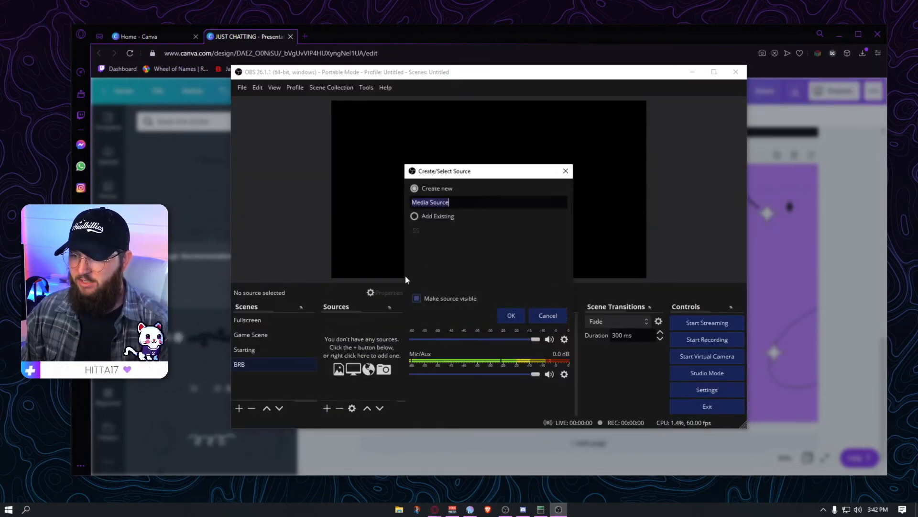
pyautogui.write('BRB')
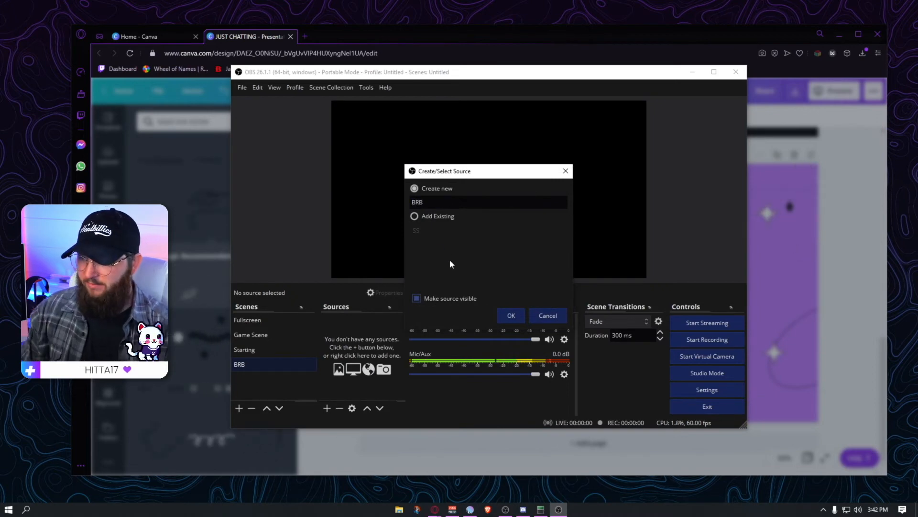
pyautogui.click(510, 316)
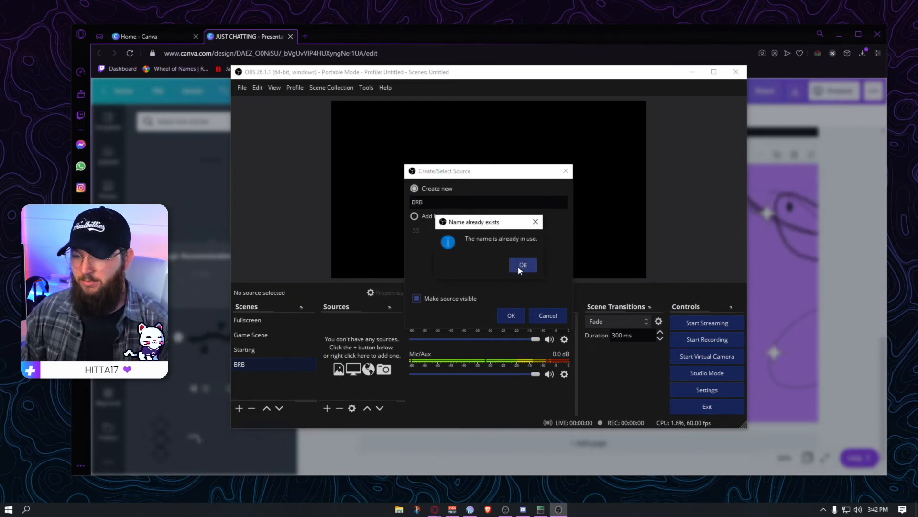
pyautogui.click(520, 264)
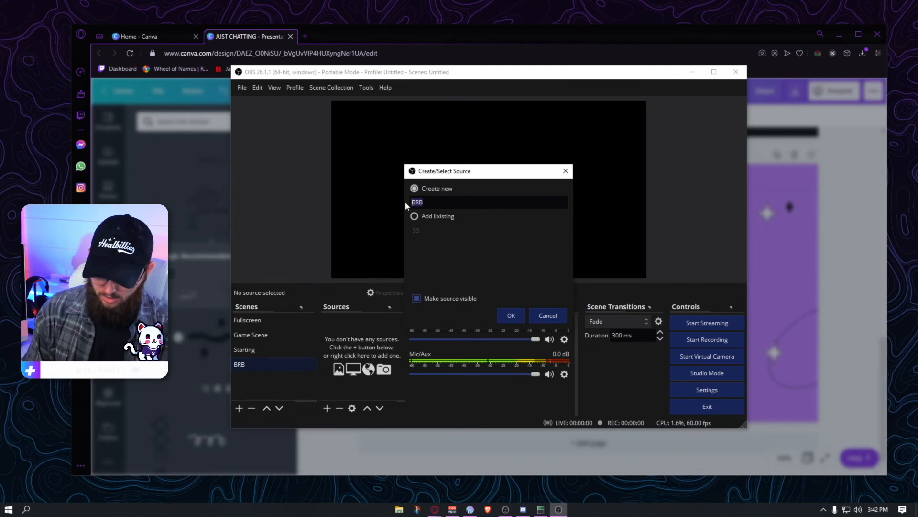
pyautogui.write('Be Back')
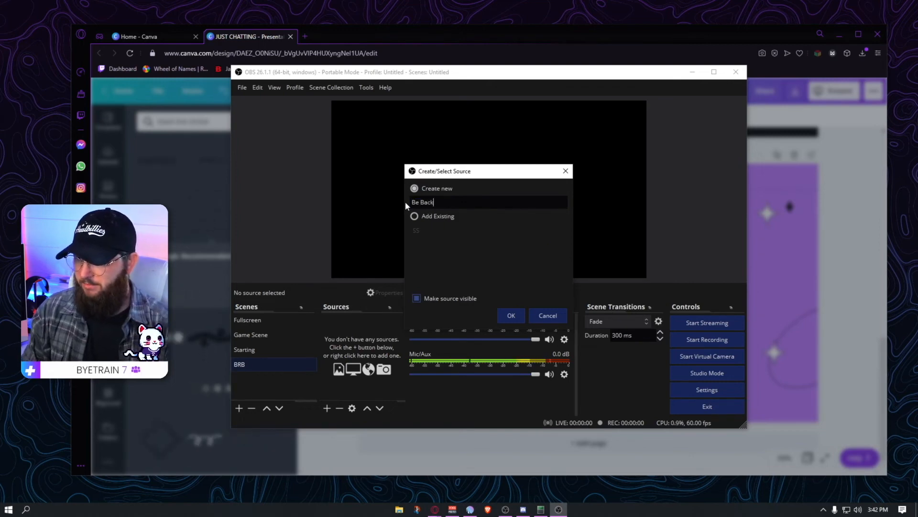
pyautogui.click(502, 317)
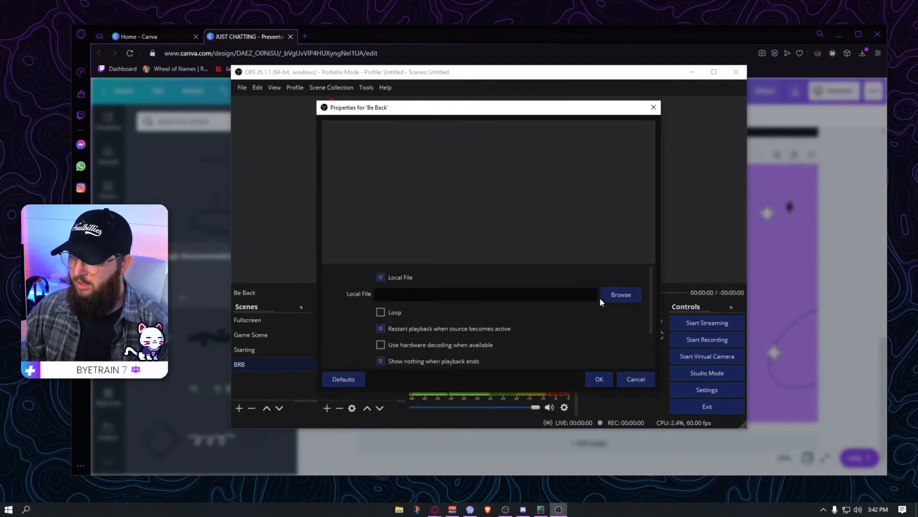
# Set the Be Back source to play JUST CHATTING (1).mp4 from Downloads in a loop and confirm its properties
pyautogui.click(621, 294)
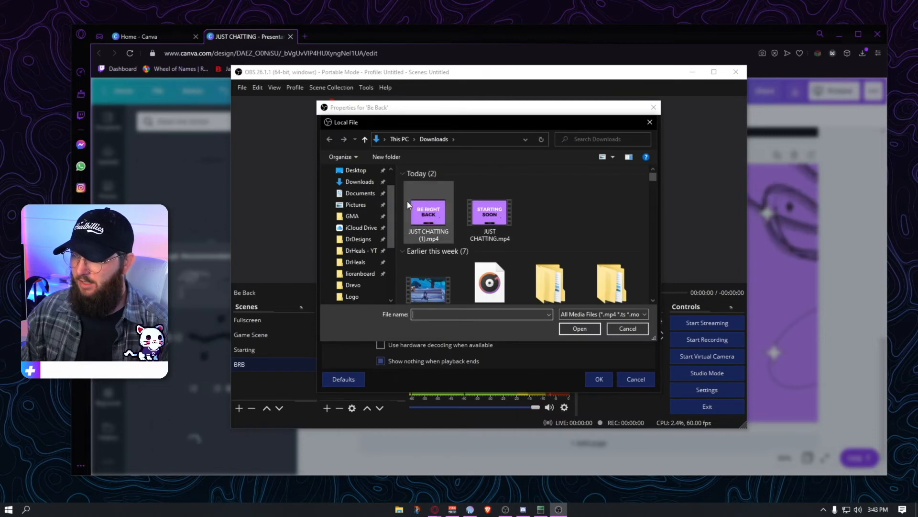
pyautogui.doubleClick(428, 215)
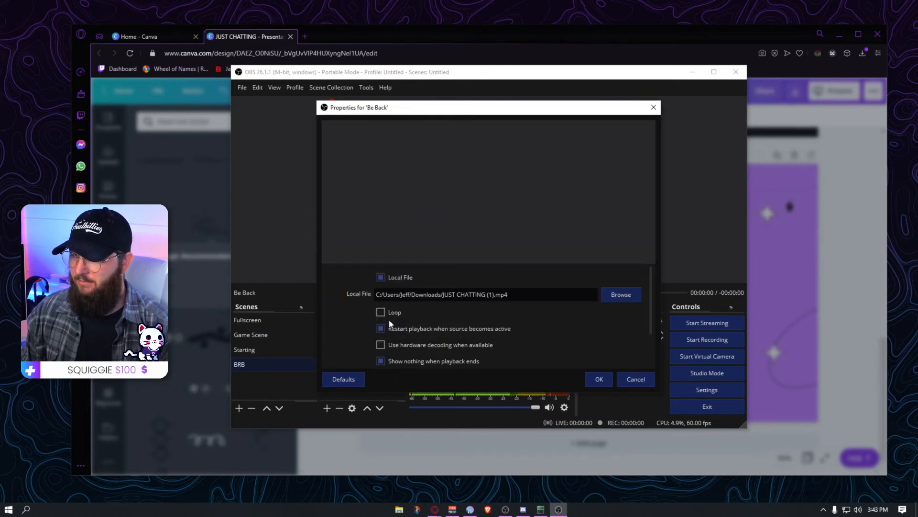
pyautogui.click(587, 376)
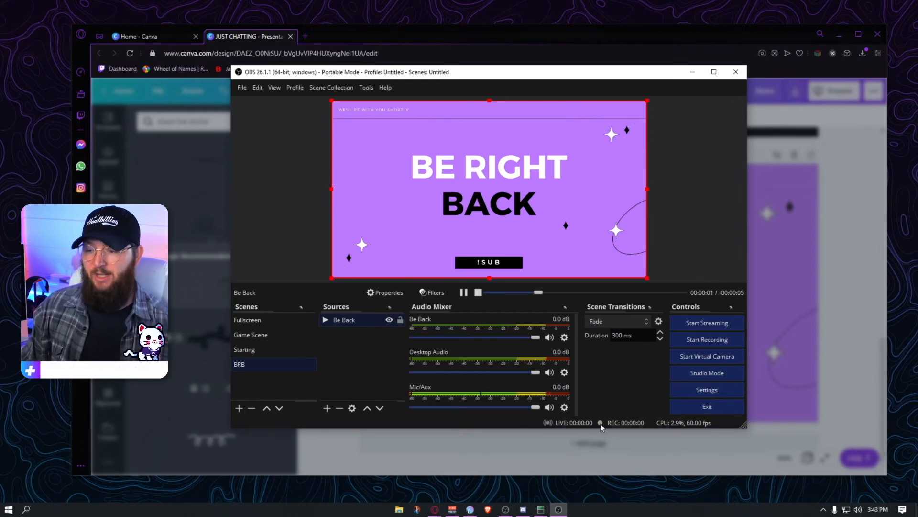
# Mute the Mic/Aux audio and preview the Fullscreen, Game Scene, Starting and BRB scenes in turn
pyautogui.click(550, 407)
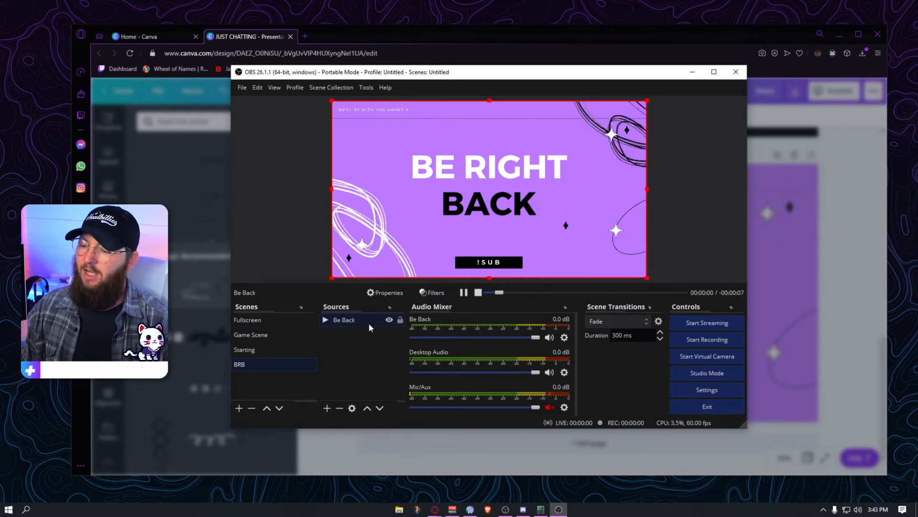
pyautogui.click(265, 321)
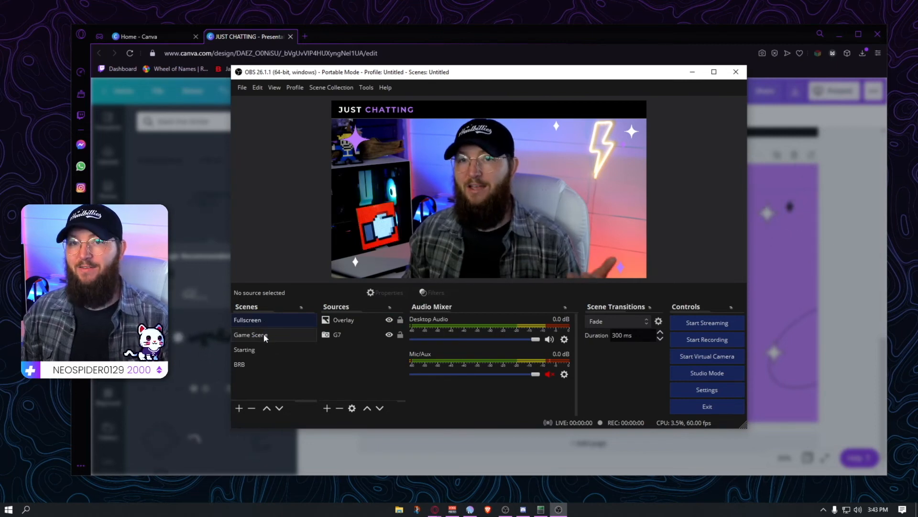
pyautogui.click(265, 335)
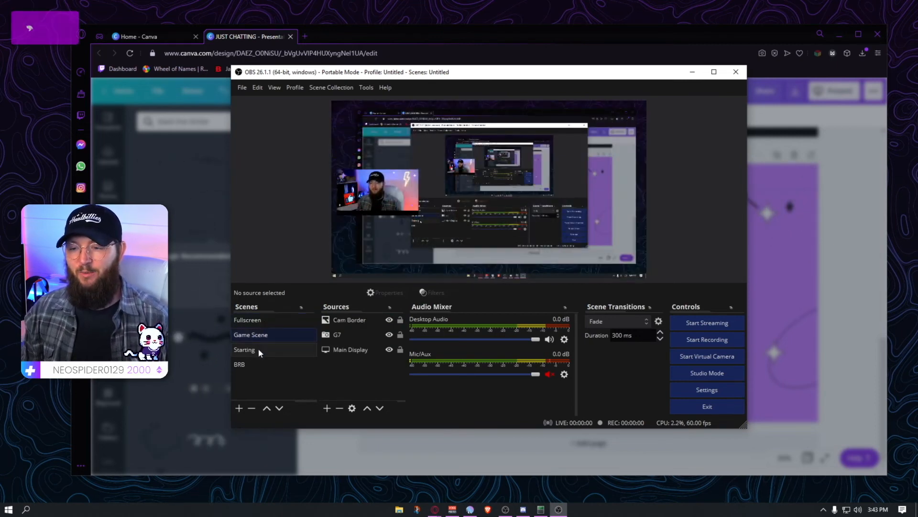
pyautogui.click(259, 349)
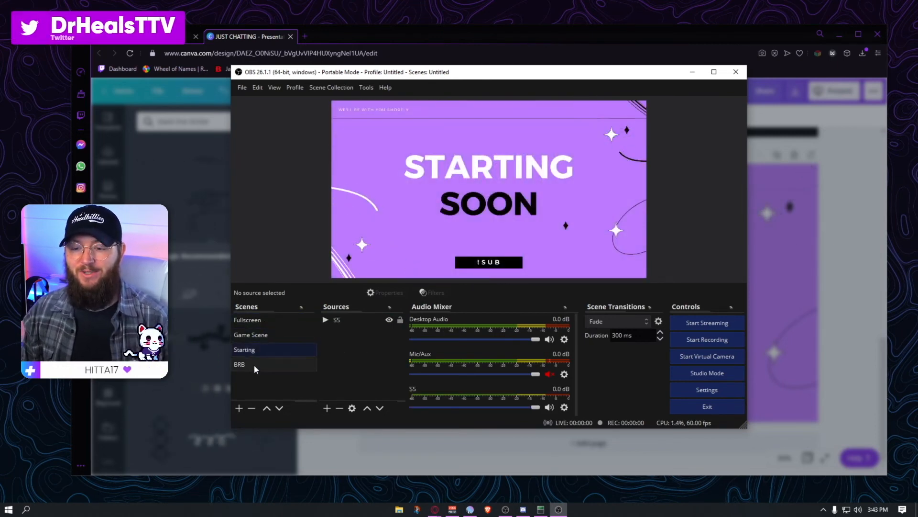
pyautogui.click(254, 364)
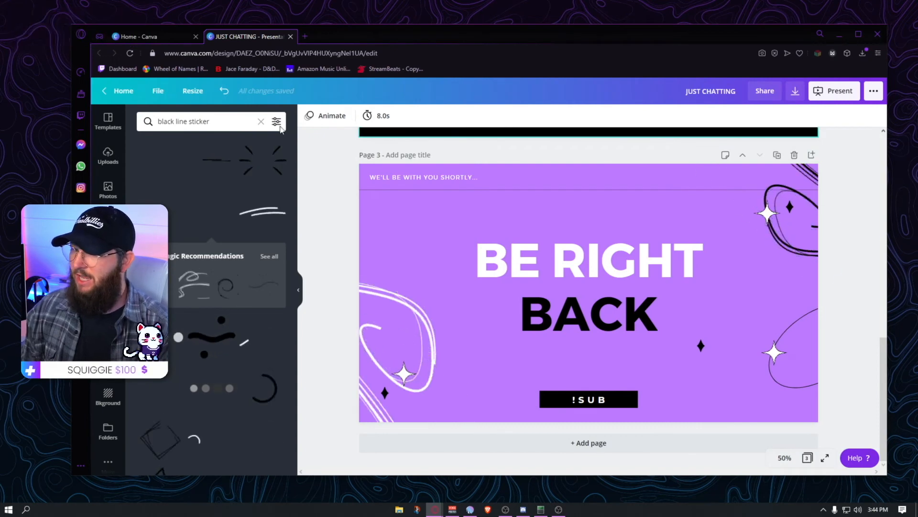
# Switch to Canva, return to its home page and create a new Presentation design
pyautogui.click(123, 91)
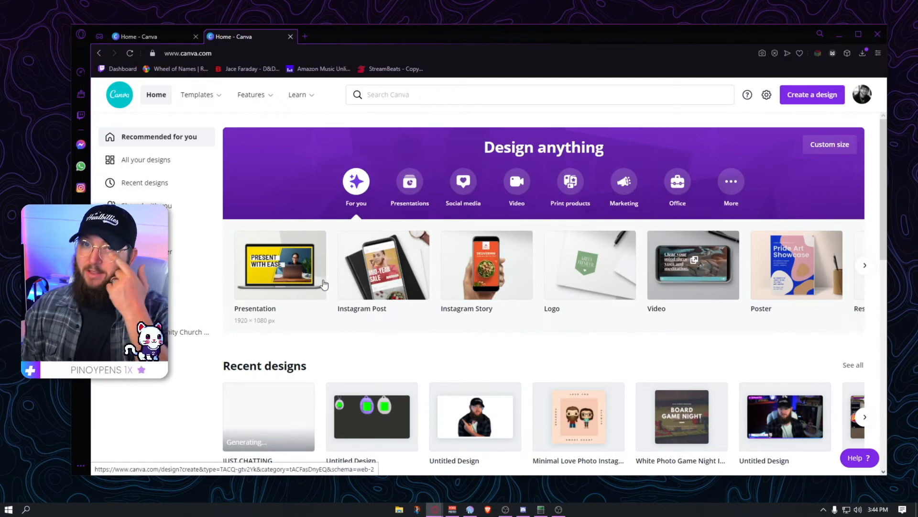
pyautogui.click(805, 103)
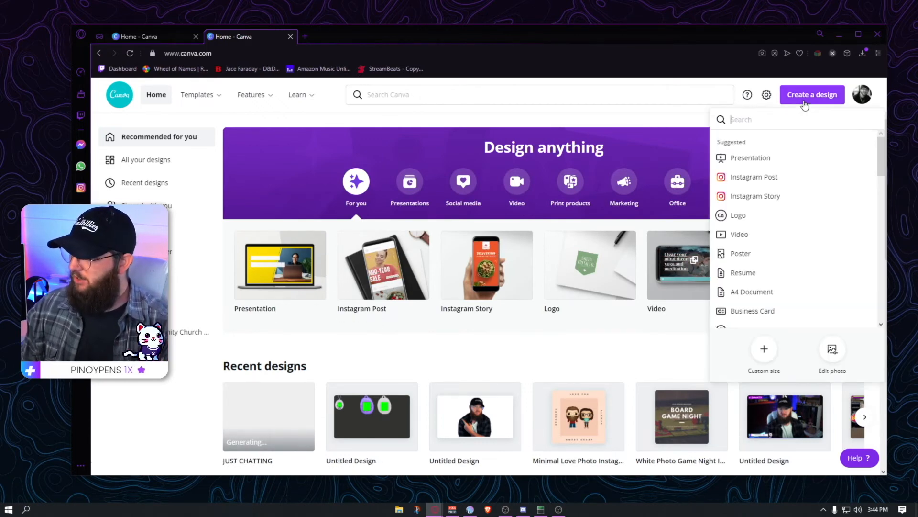
pyautogui.click(751, 162)
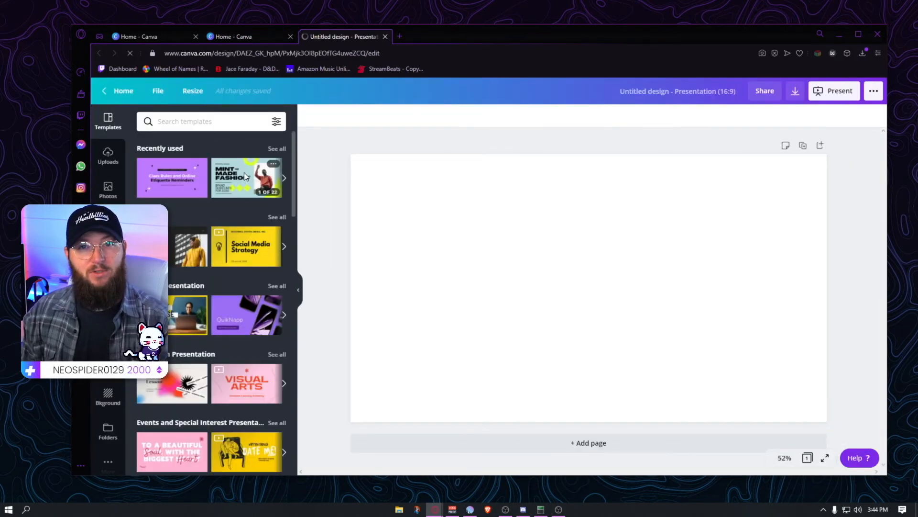
# Apply the black "Mute your microphone" page from the Purple Modern Retro Classroom Rules template to the blank page
pyautogui.click(174, 181)
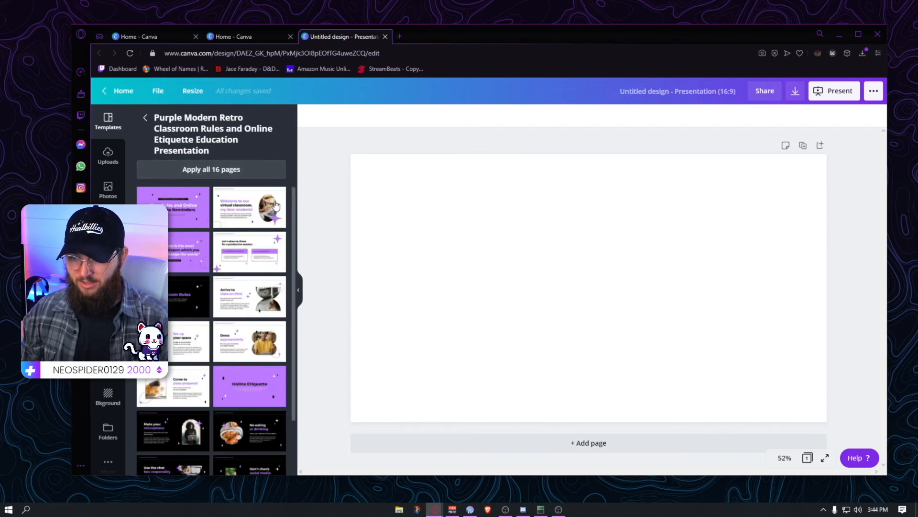
pyautogui.scroll(-2, 239, 325)
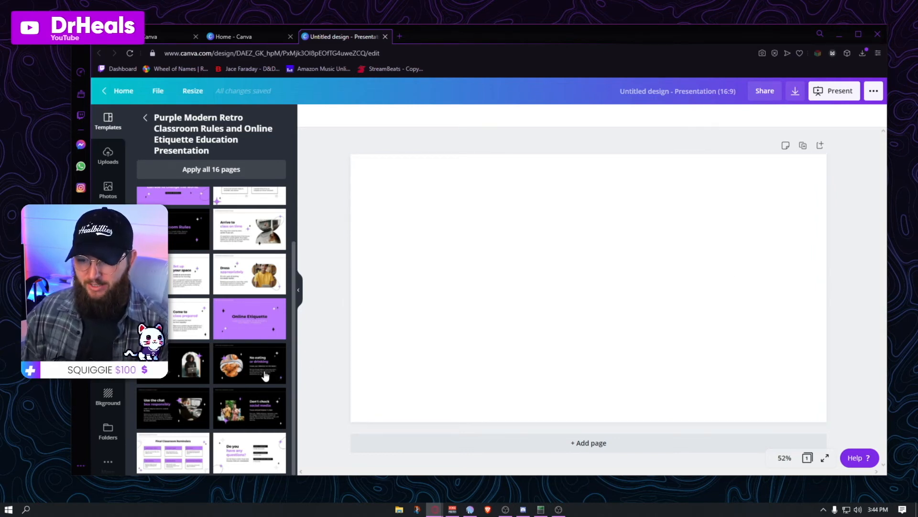
pyautogui.click(178, 366)
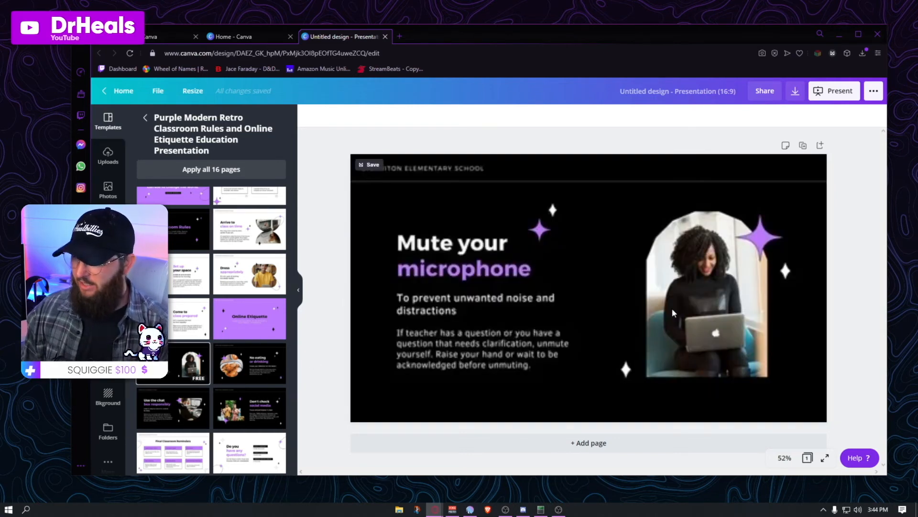
# Delete all elements from page 1, leaving only the black background, and duplicate the page
pyautogui.moveTo(877, 224); pyautogui.dragTo(354, 378)
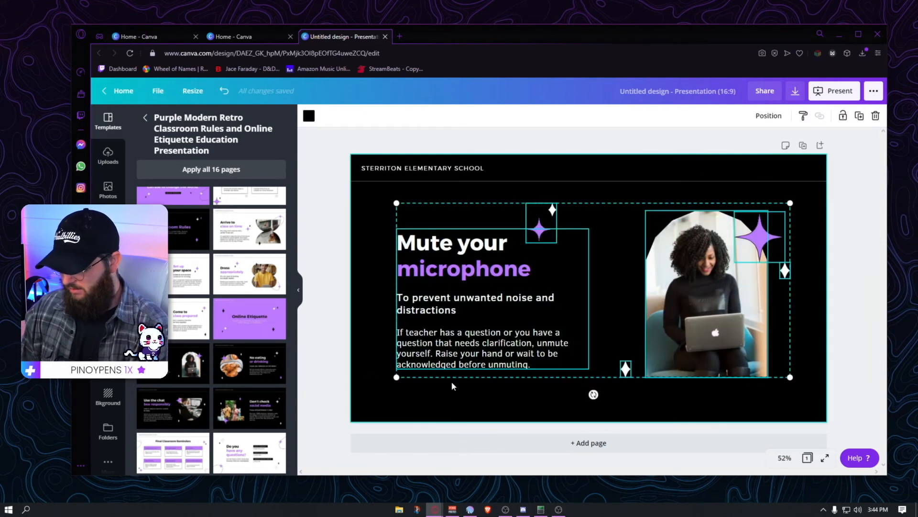
pyautogui.press('Delete')
pyautogui.moveTo(863, 350); pyautogui.dragTo(356, 150)
pyautogui.press('Delete')
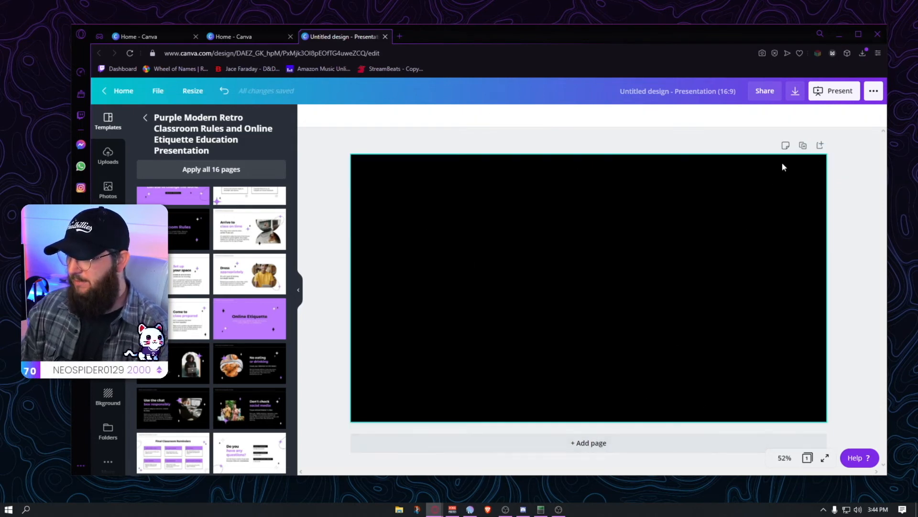
pyautogui.click(803, 145)
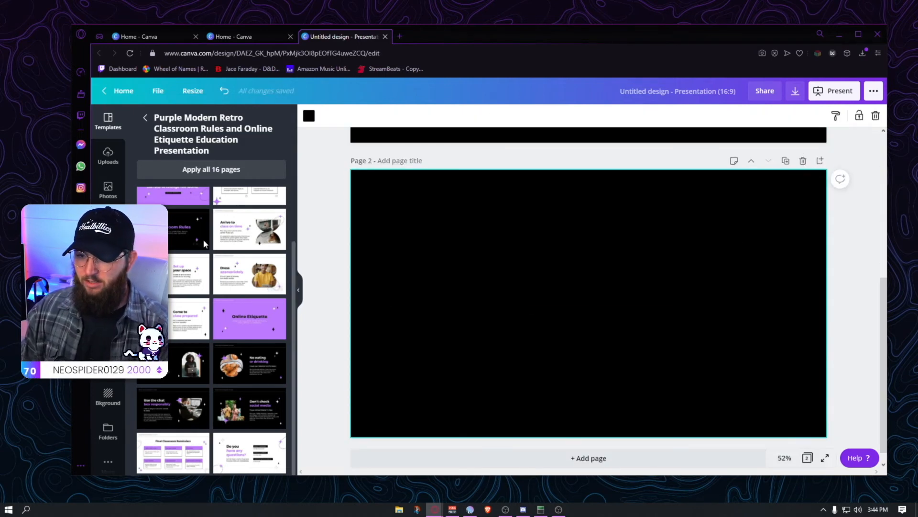
# Apply the "Mute your microphone" template page to page 2 and delete its photo of the woman with a laptop
pyautogui.click(178, 361)
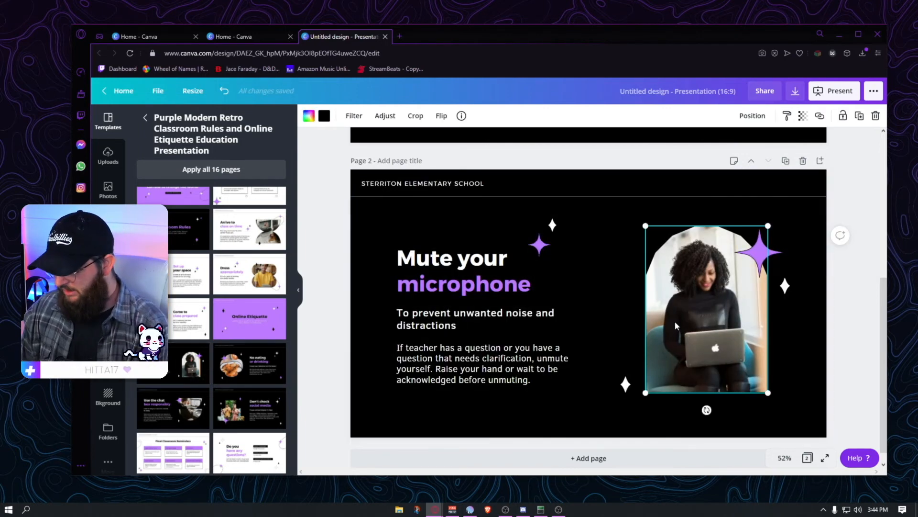
pyautogui.press('Delete')
pyautogui.press('Delete')
pyautogui.click(780, 260)
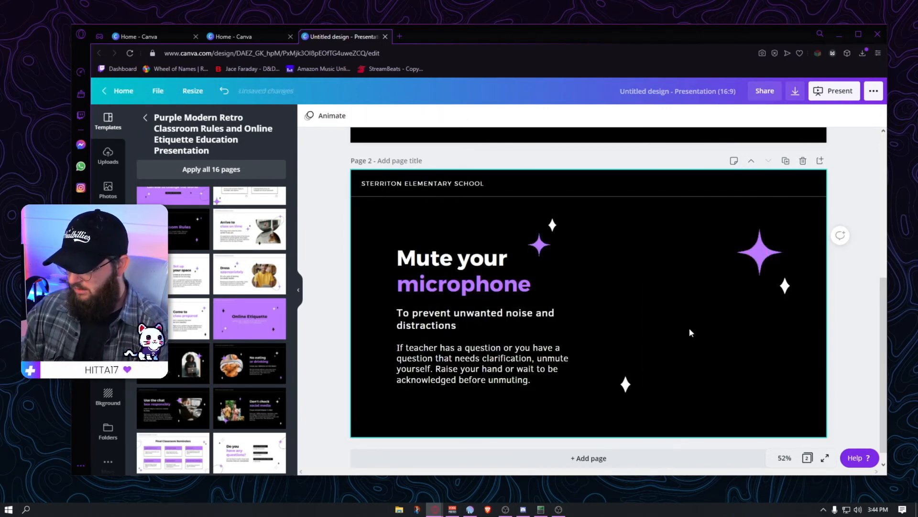
# Delete the subtitle and body paragraph below the "Mute your microphone" heading on page 2
pyautogui.click(489, 317)
pyautogui.click(490, 315)
pyautogui.press('Delete')
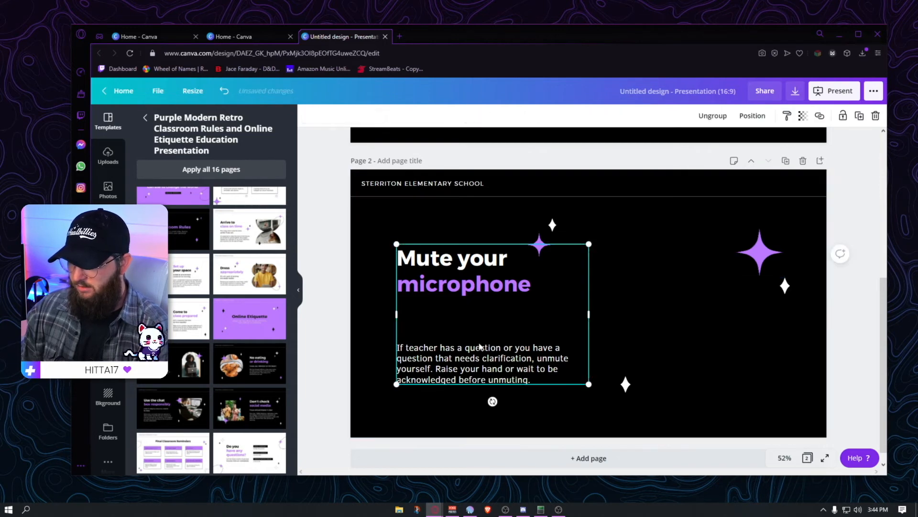
pyautogui.press('Delete')
# Replace the page 2 heading text with "Dr" in white and "Cheals" in purple
pyautogui.doubleClick(479, 286)
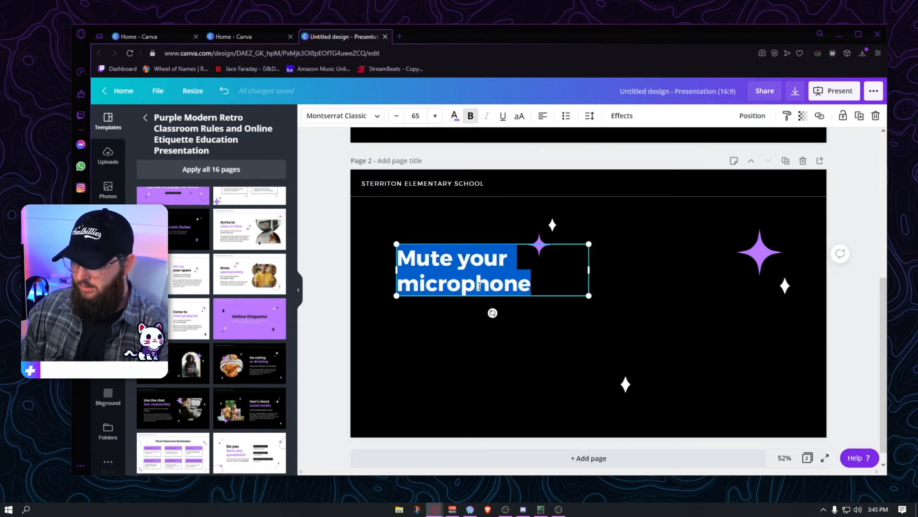
pyautogui.click(471, 259)
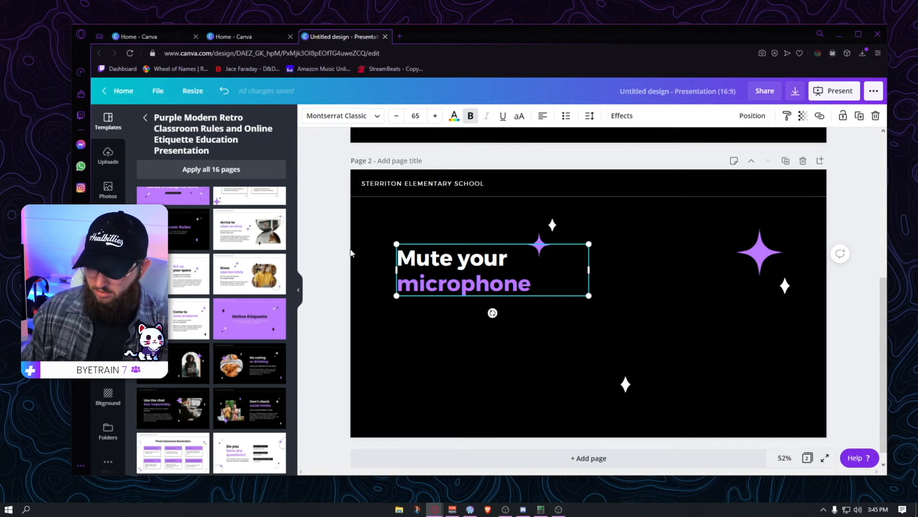
pyautogui.write('D')
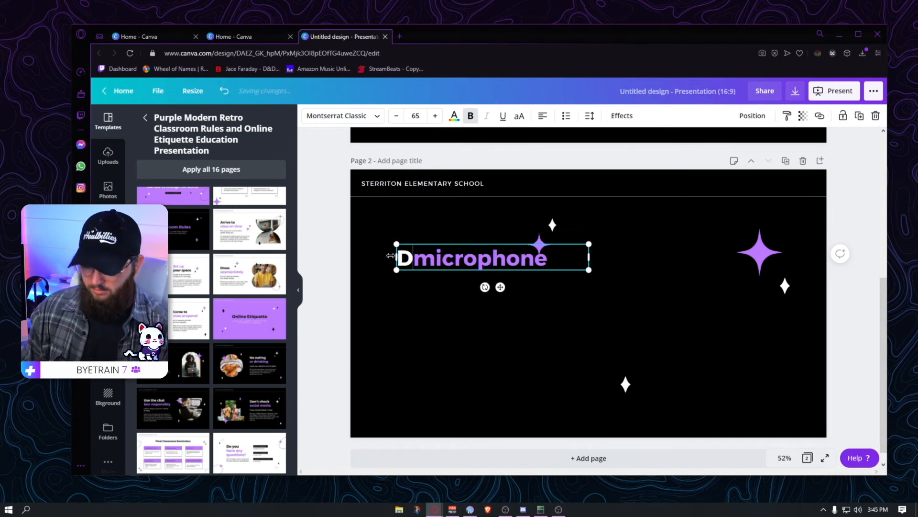
pyautogui.write('r')
pyautogui.press('Return')
pyautogui.doubleClick(421, 284)
pyautogui.write('Cheals')
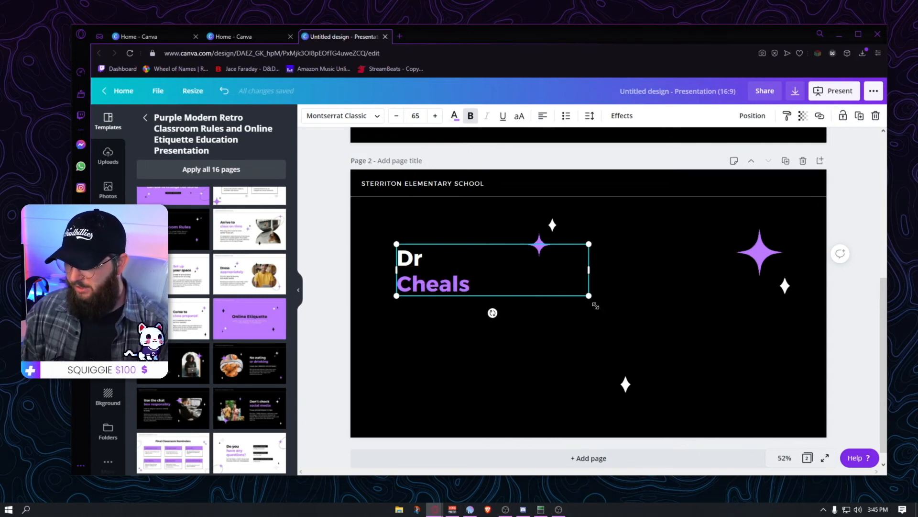
# Join the heading into a single line reading "DrCheals", enlarge it to font size 182 and centre it on the page
pyautogui.moveTo(477, 296); pyautogui.dragTo(584, 352)
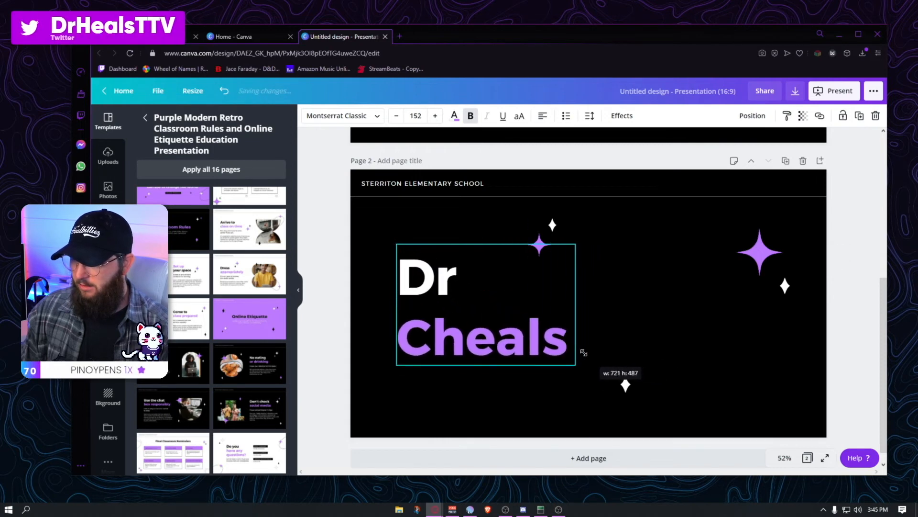
pyautogui.click(400, 340)
pyautogui.press('BackSpace')
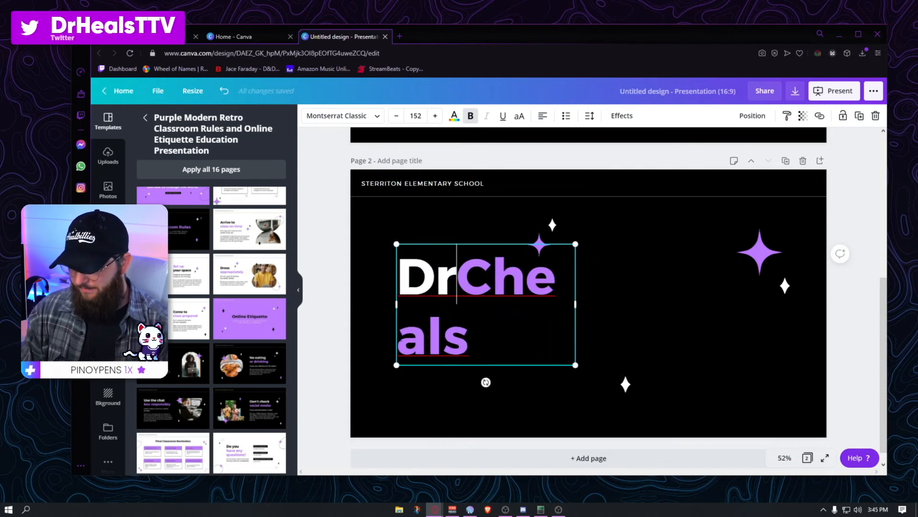
pyautogui.moveTo(592, 306); pyautogui.dragTo(649, 306)
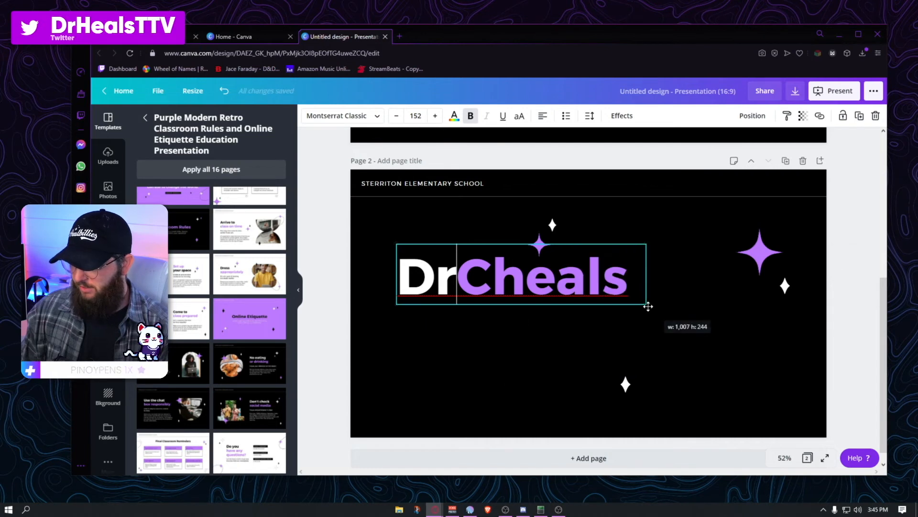
pyautogui.moveTo(604, 283); pyautogui.dragTo(556, 283)
pyautogui.click(640, 314)
pyautogui.moveTo(640, 309); pyautogui.dragTo(687, 323)
pyautogui.click(595, 200)
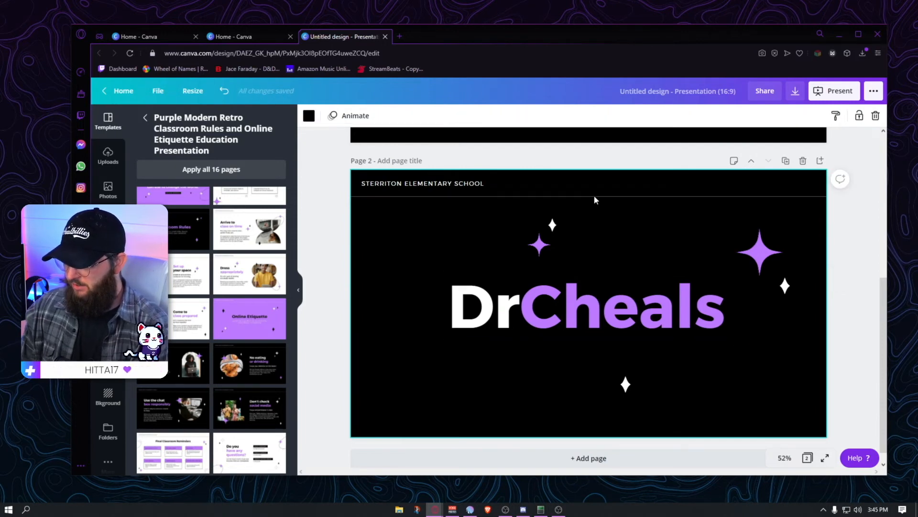
# Delete the horizontal header line and the "STERRITON ELEMENTARY SCHOOL" text from page 2
pyautogui.click(594, 196)
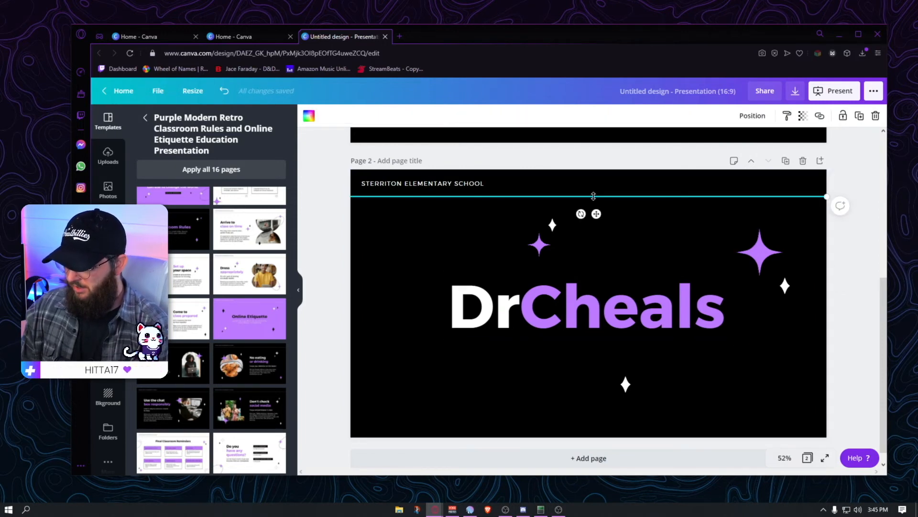
pyautogui.click(497, 183)
pyautogui.click(461, 187)
pyautogui.press('Delete')
# Spread the purple and white sparkles around the page edges, with a rotated copy at lower right, and shift the title up slightly
pyautogui.moveTo(539, 249); pyautogui.dragTo(390, 227)
pyautogui.moveTo(754, 255); pyautogui.dragTo(779, 214)
pyautogui.moveTo(784, 286); pyautogui.dragTo(810, 239)
pyautogui.click(624, 385)
pyautogui.moveTo(622, 386); pyautogui.dragTo(792, 350)
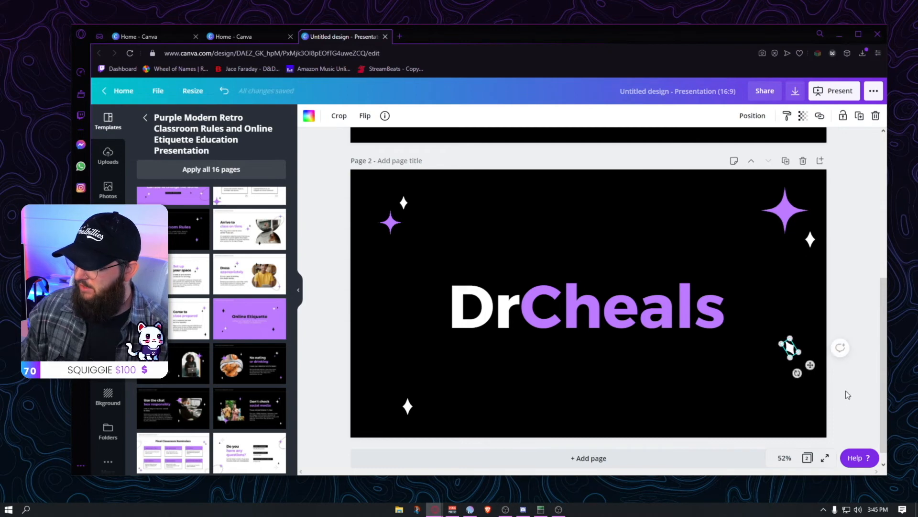
pyautogui.moveTo(585, 329); pyautogui.dragTo(586, 300)
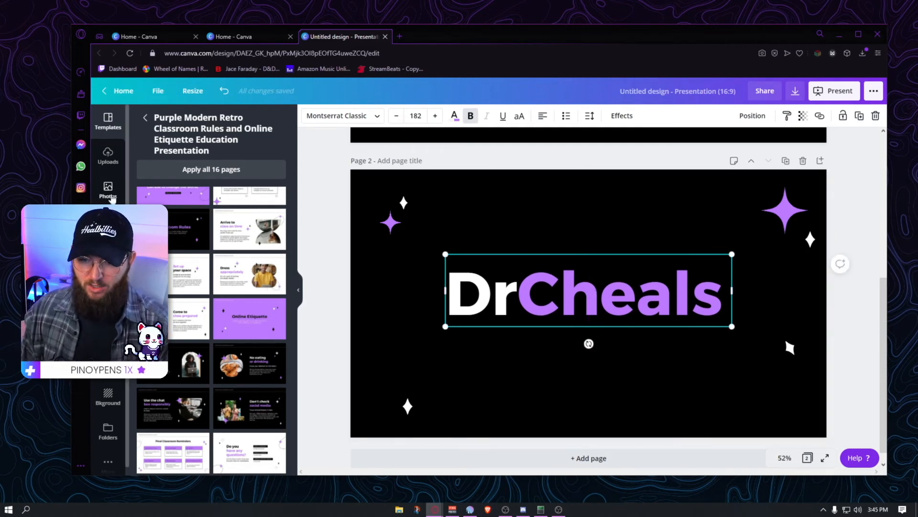
# Search the elements for "sticker" and add the animated firework burst sticker behind the "Dr" part of the title
pyautogui.click(108, 225)
pyautogui.click(197, 124)
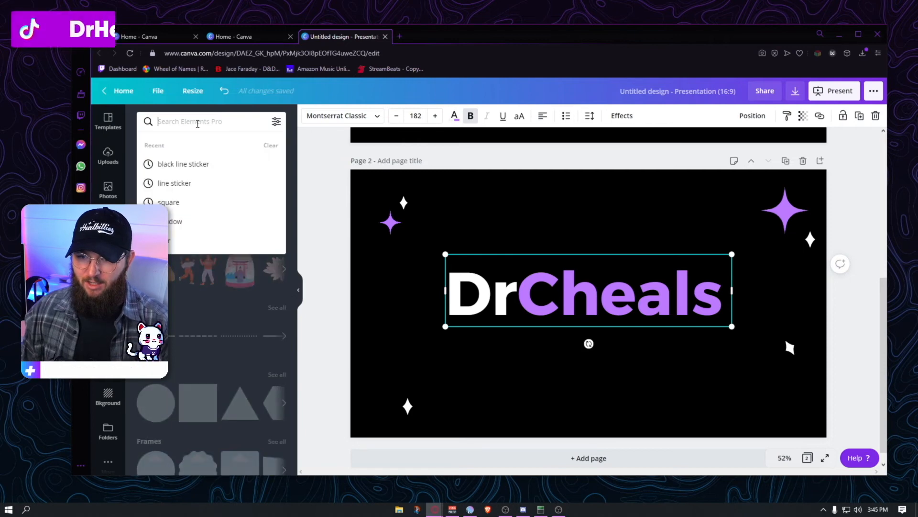
pyautogui.write('sticker')
pyautogui.press('Return')
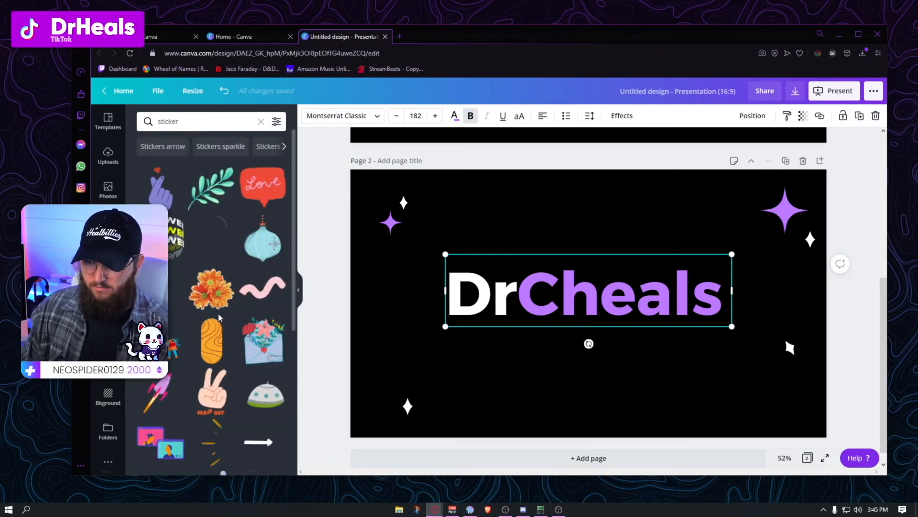
pyautogui.click(167, 295)
pyautogui.moveTo(601, 366); pyautogui.dragTo(498, 362)
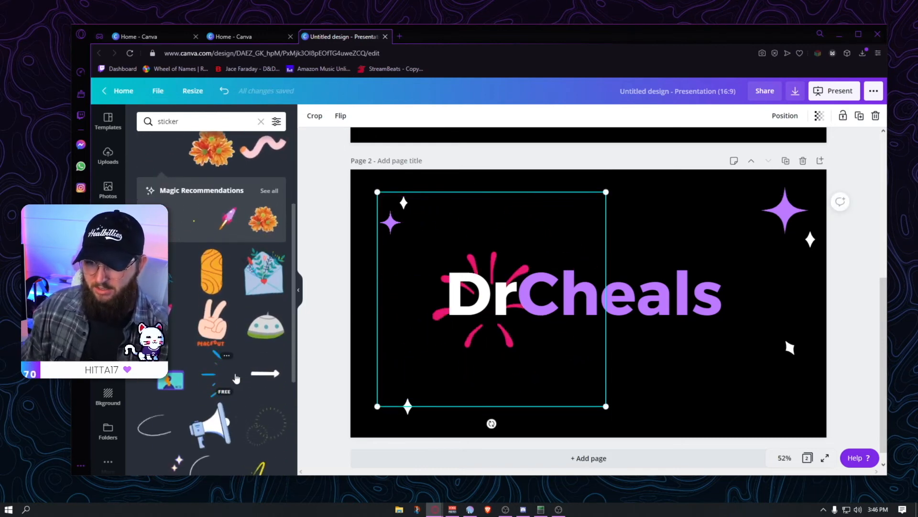
# Browse the sticker recommendations and results and add the animated light-blue wavy lines sticker to page 2
pyautogui.scroll(-1, 235, 379)
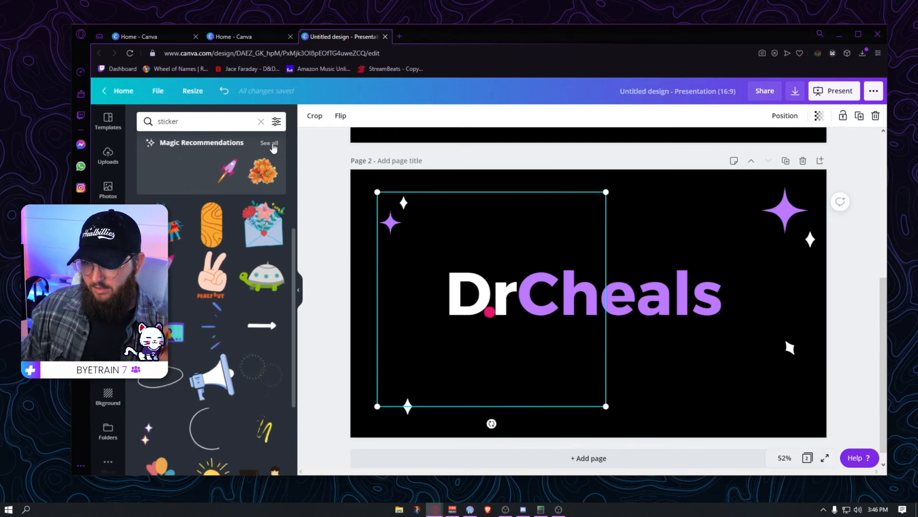
pyautogui.click(271, 143)
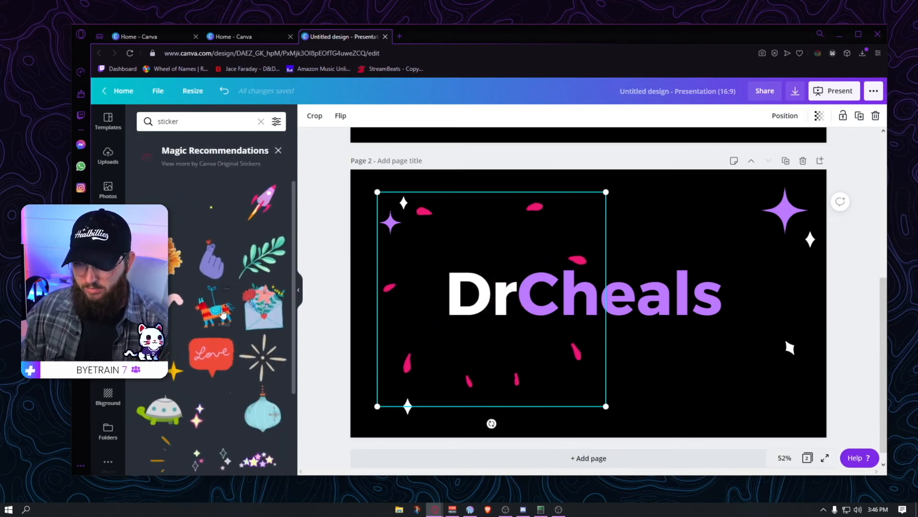
pyautogui.scroll(-2, 190, 330)
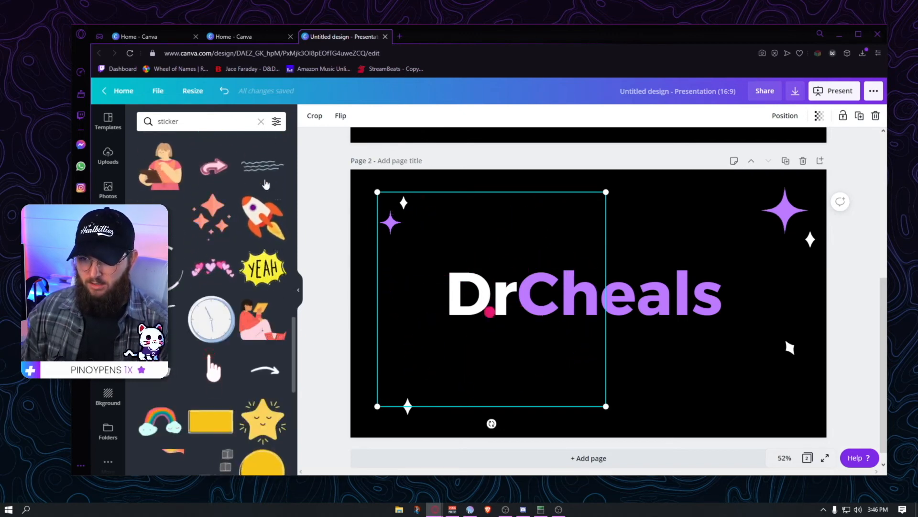
pyautogui.moveTo(265, 171); pyautogui.dragTo(603, 286)
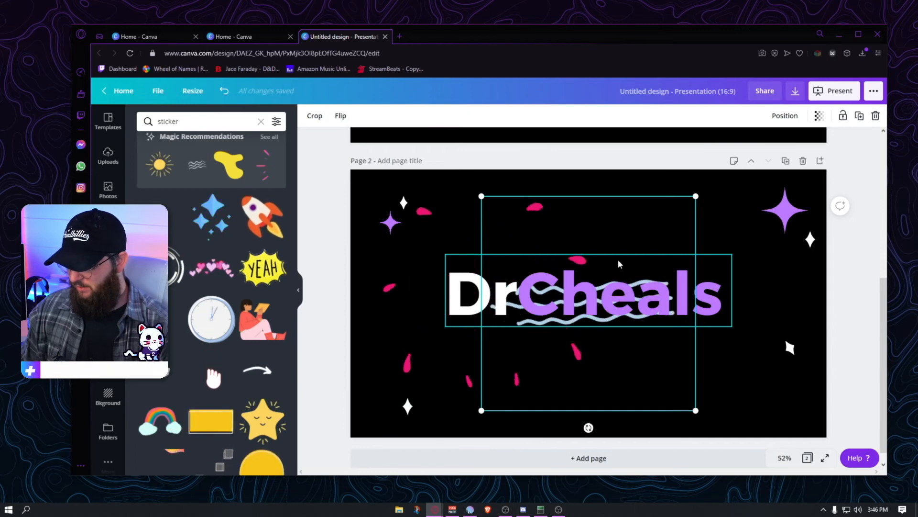
# Undo the last change and send the title one layer backward
pyautogui.click(622, 299)
pyautogui.hotkey('ctrl', 'z')
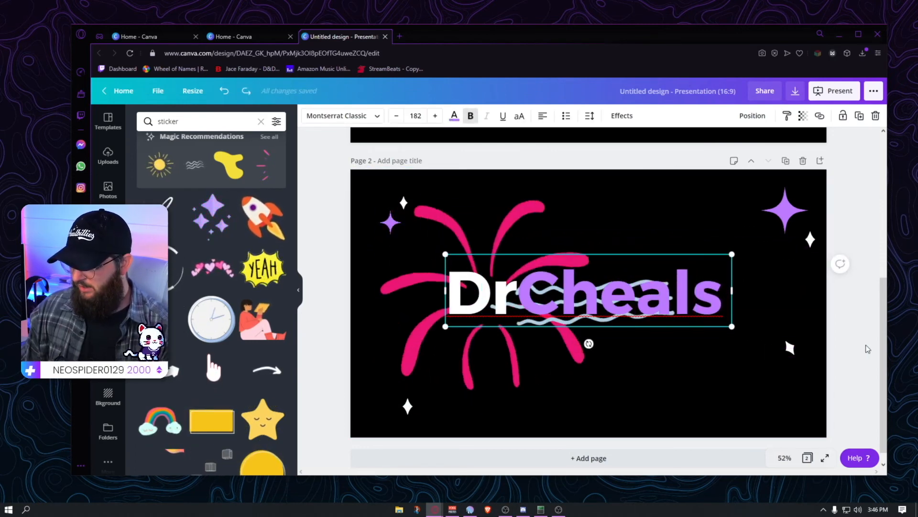
pyautogui.click(761, 117)
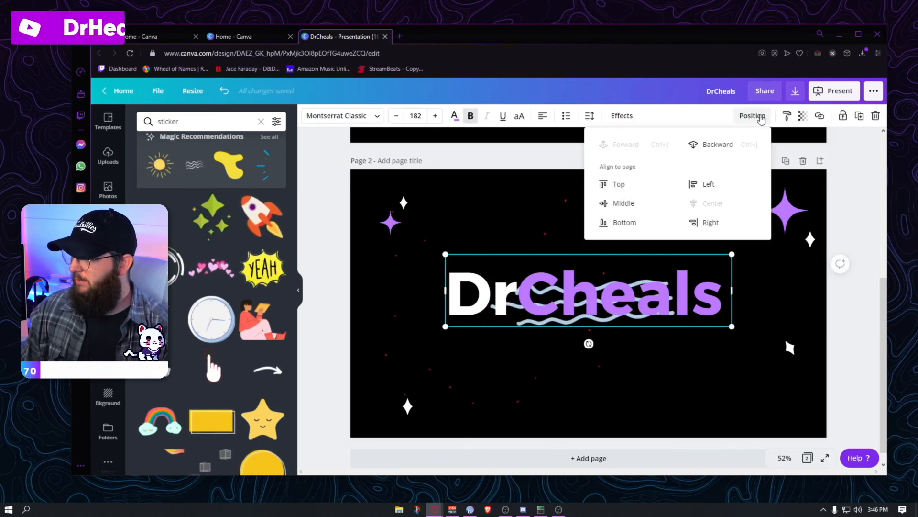
pyautogui.click(722, 145)
# Arrange six copies of the wavy lines sticker along page 2's edges, three down each side
pyautogui.moveTo(584, 284); pyautogui.dragTo(494, 234)
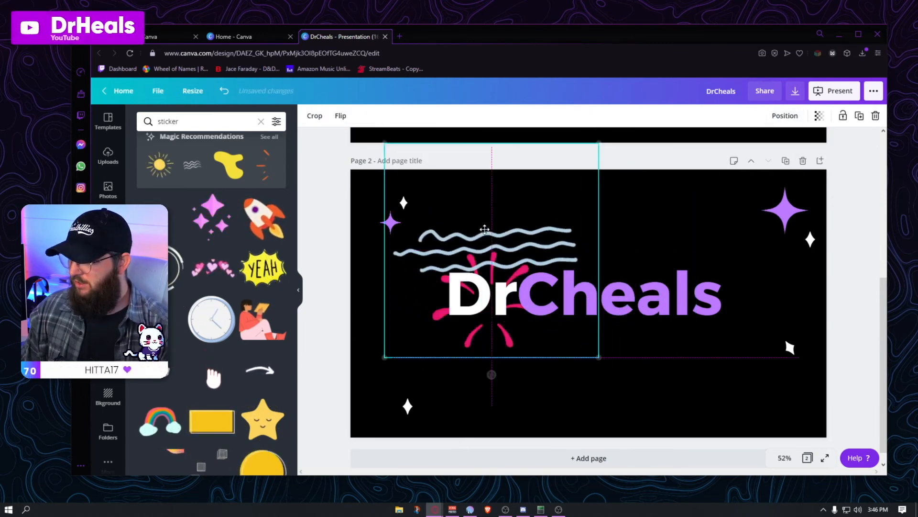
pyautogui.moveTo(472, 198); pyautogui.dragTo(467, 199)
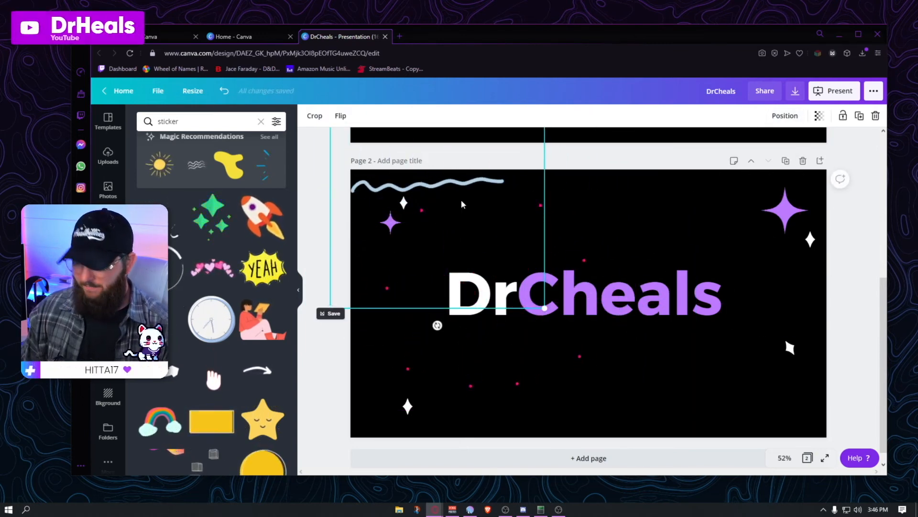
pyautogui.moveTo(552, 245)
pyautogui.mouseDown()
pyautogui.moveTo(794, 354)
pyautogui.moveTo(808, 416)
pyautogui.moveTo(755, 335)
pyautogui.moveTo(761, 297)
pyautogui.moveTo(737, 216)
pyautogui.moveTo(755, 204)
pyautogui.mouseUp()
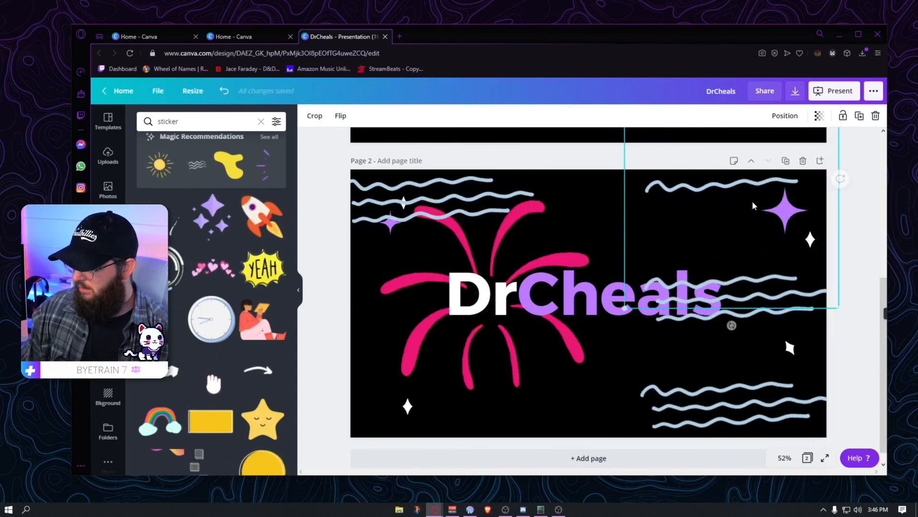
pyautogui.moveTo(424, 201)
pyautogui.mouseDown()
pyautogui.moveTo(396, 289)
pyautogui.moveTo(383, 382)
pyautogui.moveTo(392, 405)
pyautogui.mouseUp()
# Bring the "DrCheals" title to the front, above the wavy lines stickers
pyautogui.click(622, 296)
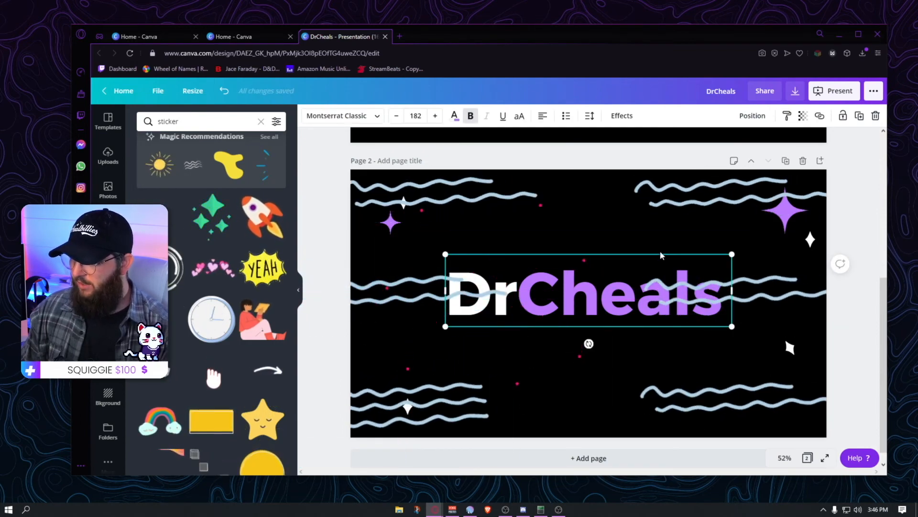
pyautogui.click(753, 116)
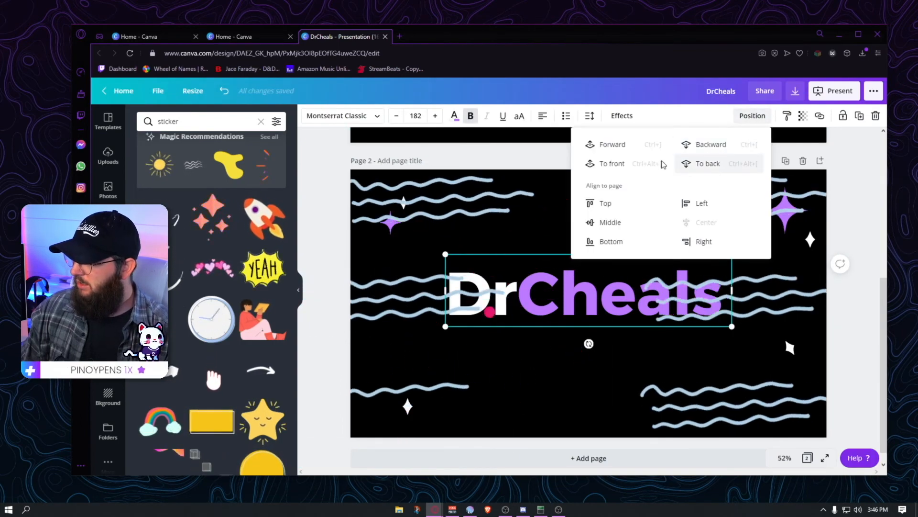
pyautogui.click(613, 163)
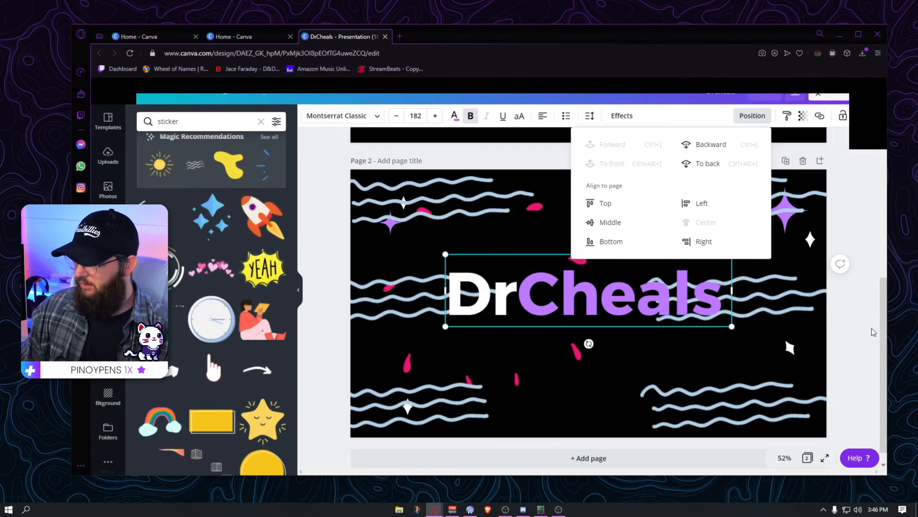
pyautogui.click(872, 330)
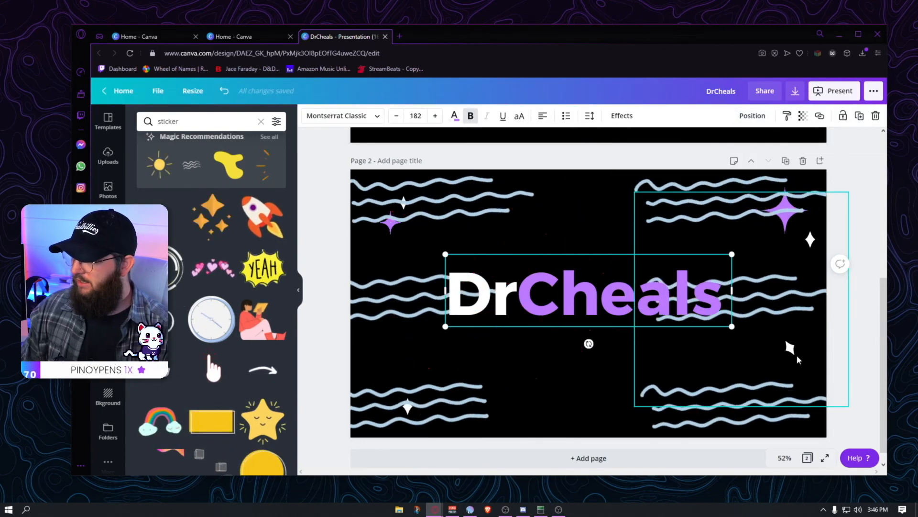
# Add a blank black page 3 after page 2 and set its timing to 0.4 seconds
pyautogui.click(819, 163)
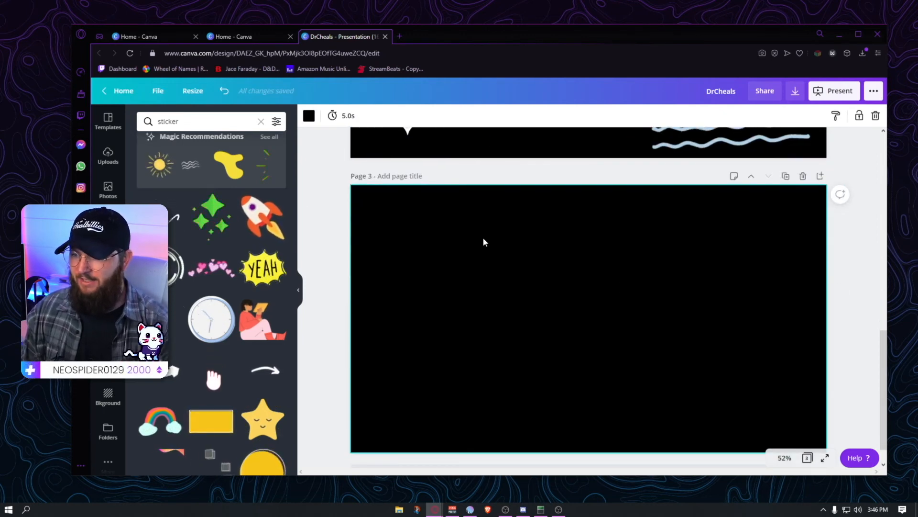
pyautogui.scroll(2, 719, 326)
pyautogui.scroll(-2, 719, 327)
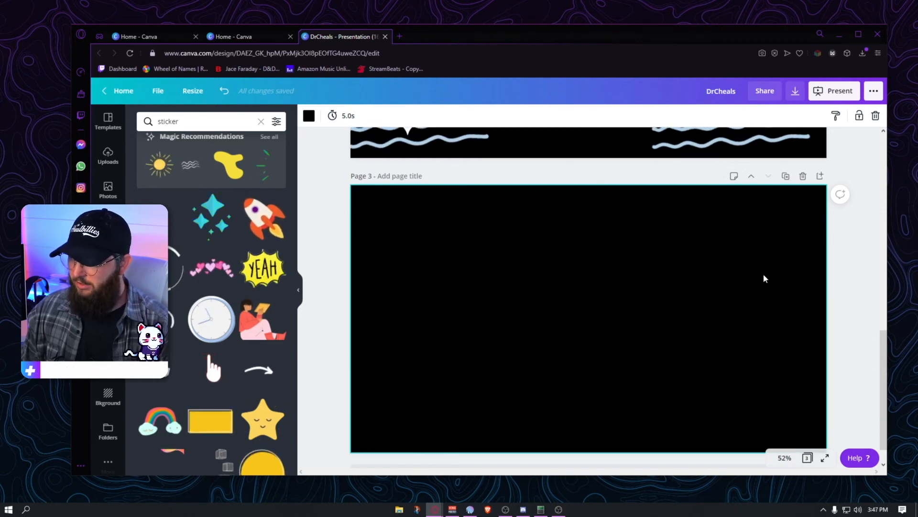
pyautogui.click(341, 115)
pyautogui.moveTo(396, 150)
pyautogui.mouseDown()
pyautogui.moveTo(365, 152)
pyautogui.moveTo(377, 154)
pyautogui.mouseUp()
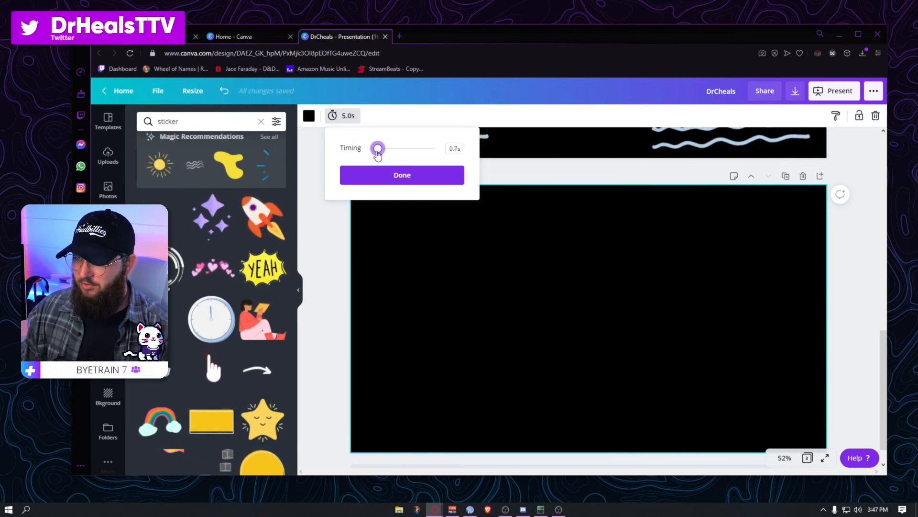
pyautogui.click(397, 175)
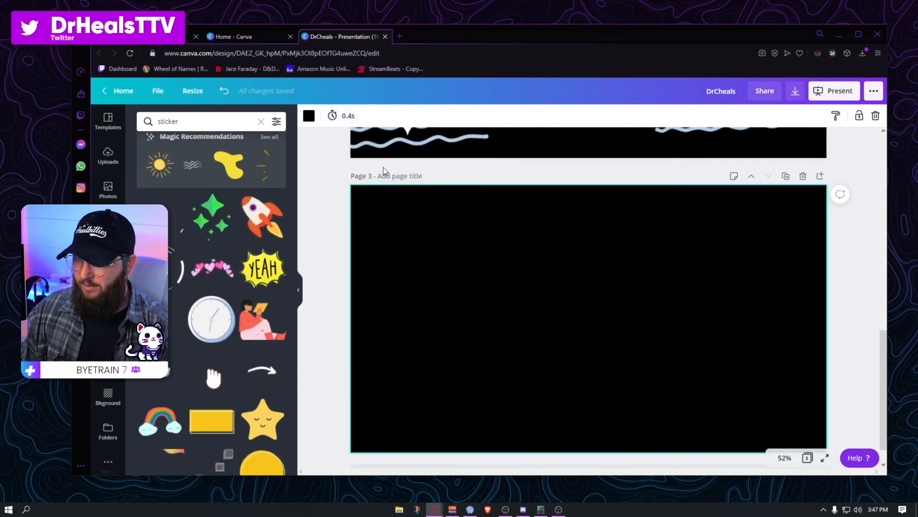
# Send page 2's wavy lines stickers to the back so they sit behind the title and sparkles
pyautogui.click(712, 207)
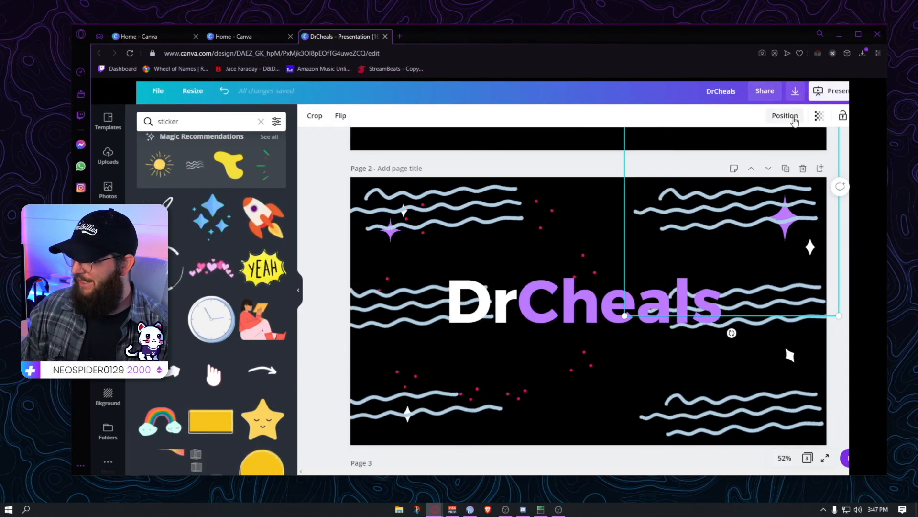
pyautogui.click(785, 117)
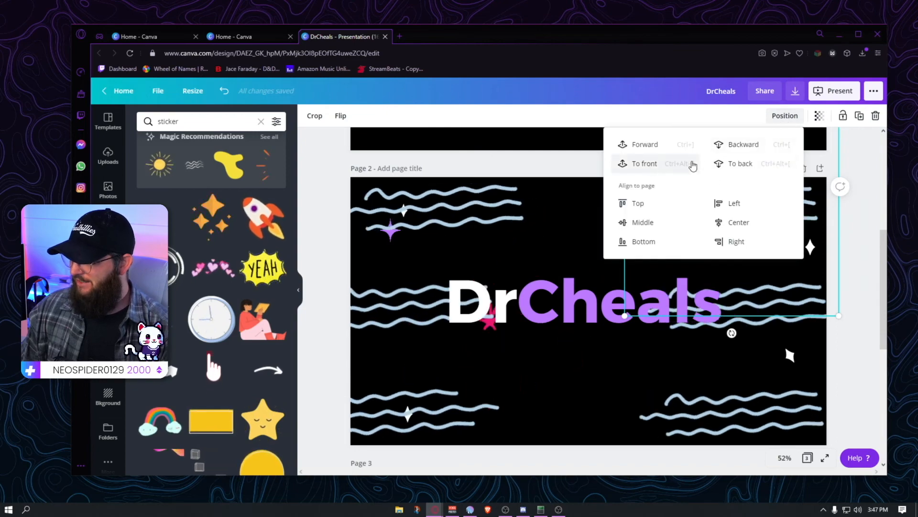
pyautogui.click(462, 213)
pyautogui.moveTo(462, 213); pyautogui.dragTo(492, 115)
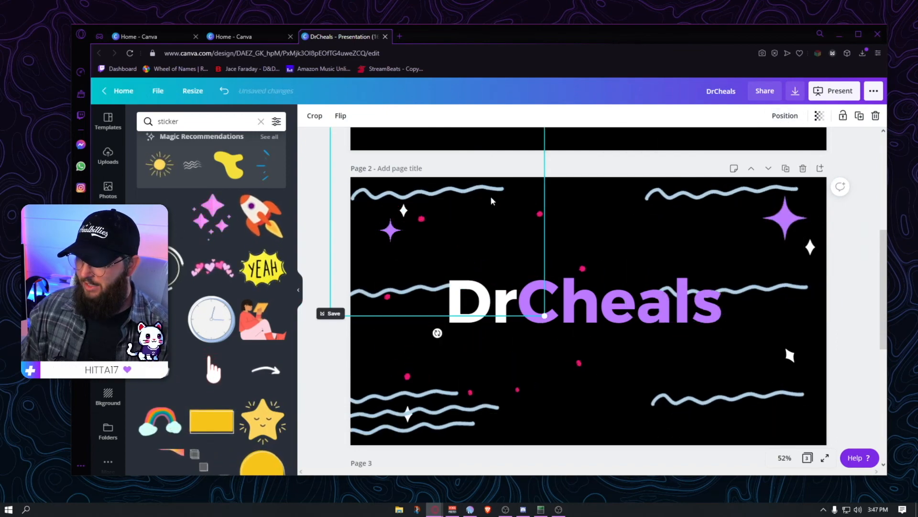
pyautogui.click(785, 116)
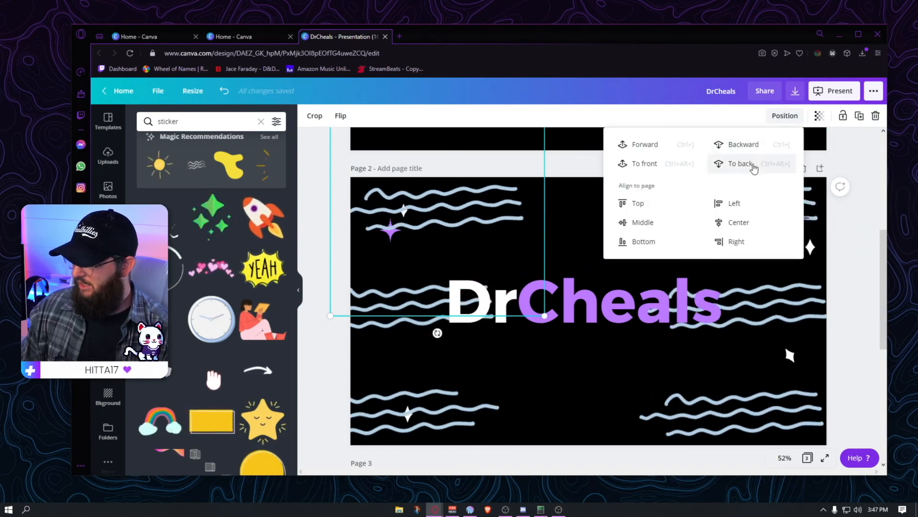
pyautogui.click(741, 163)
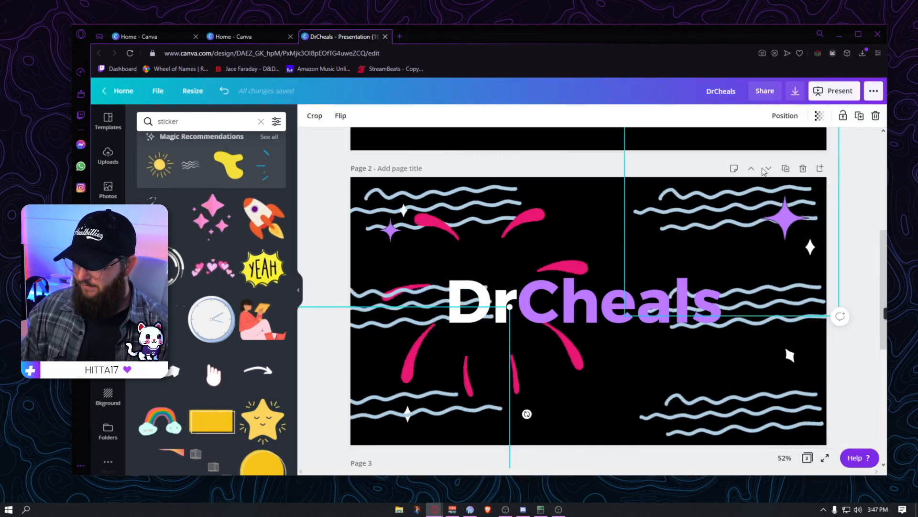
pyautogui.click(805, 310)
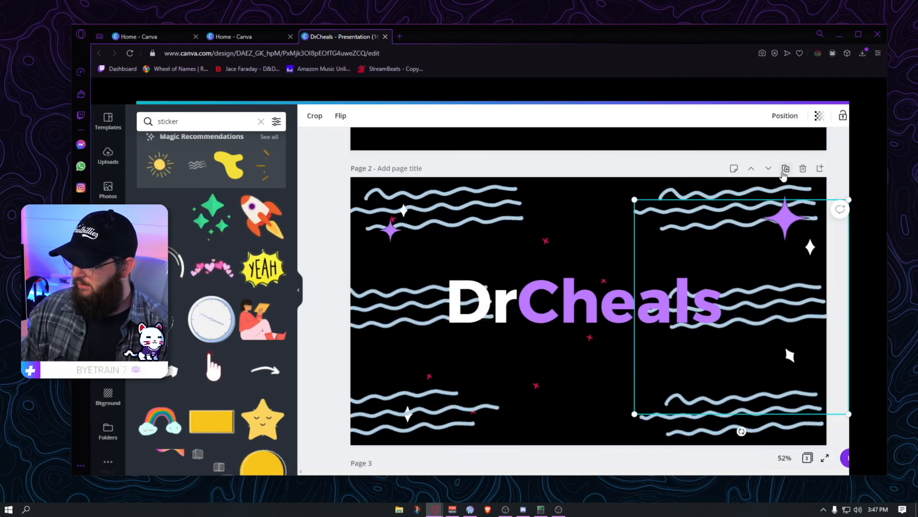
pyautogui.click(787, 117)
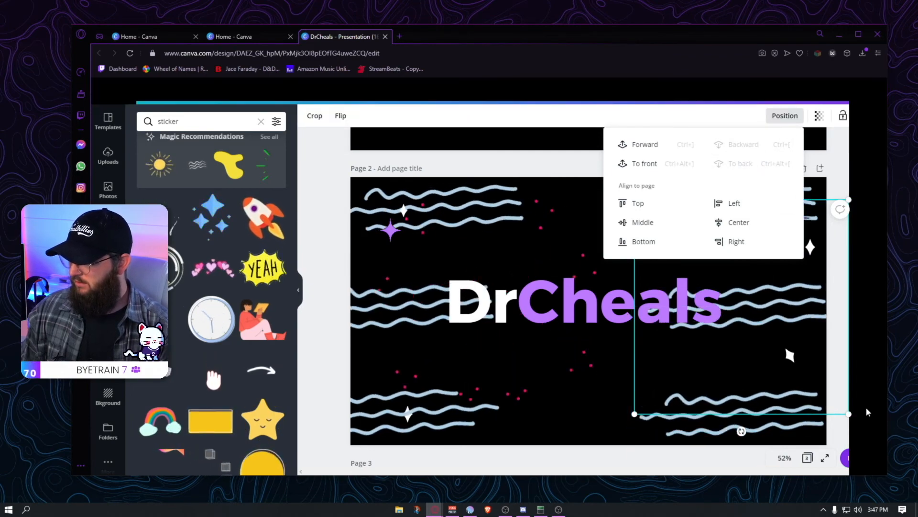
pyautogui.click(845, 389)
# Apply the Scrapbook page animation to page 2 only
pyautogui.click(850, 288)
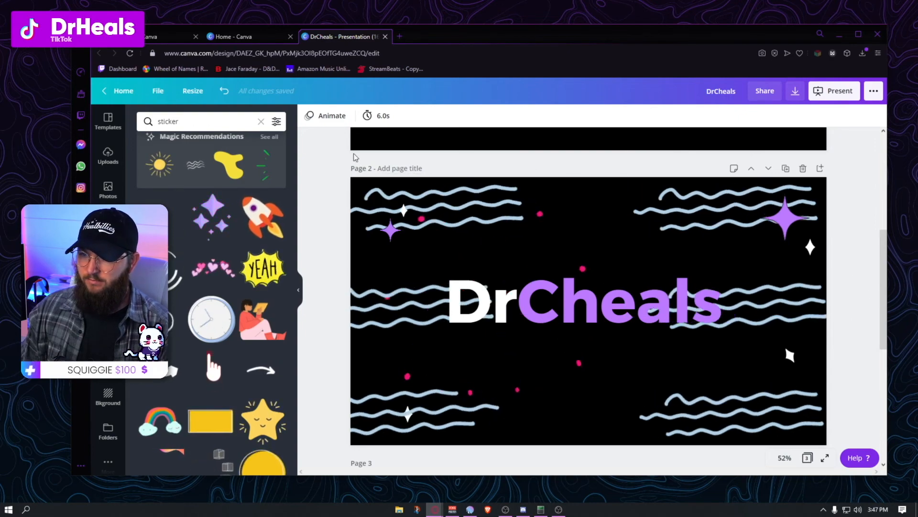
pyautogui.click(324, 118)
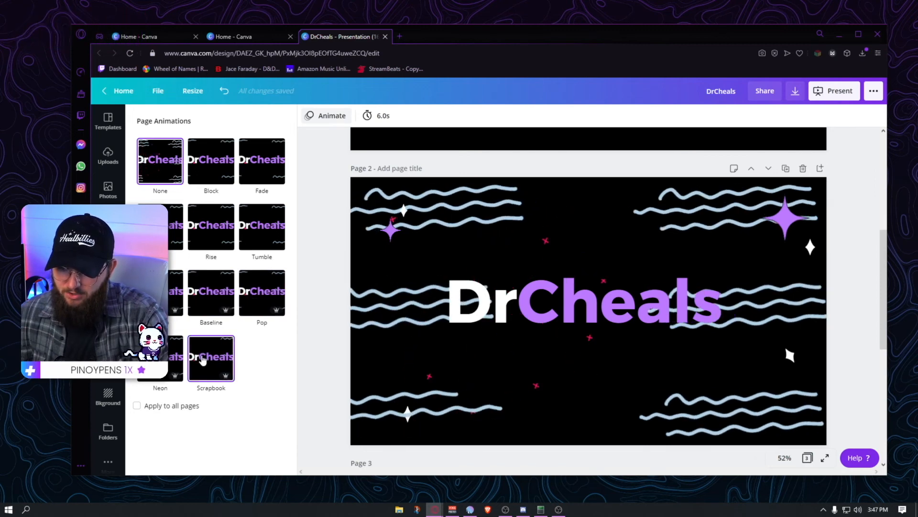
pyautogui.click(203, 360)
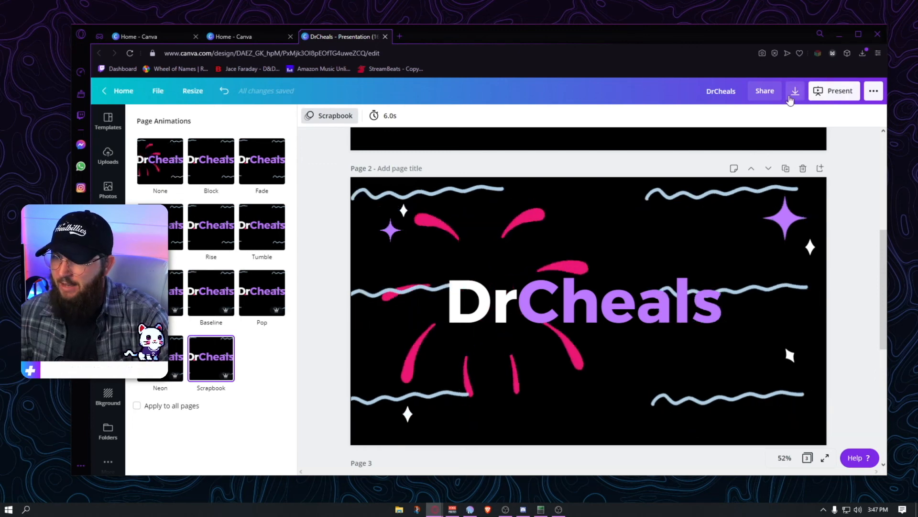
pyautogui.scroll(5, 329, 182)
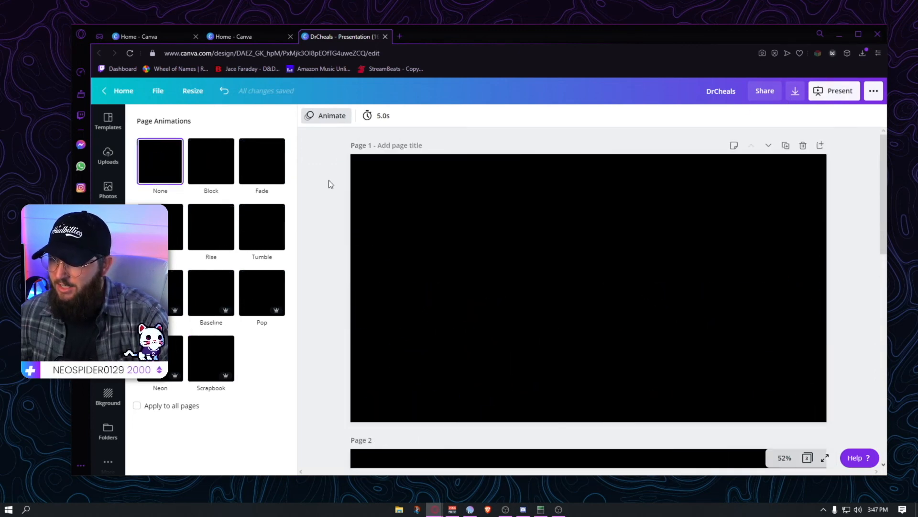
pyautogui.click(825, 98)
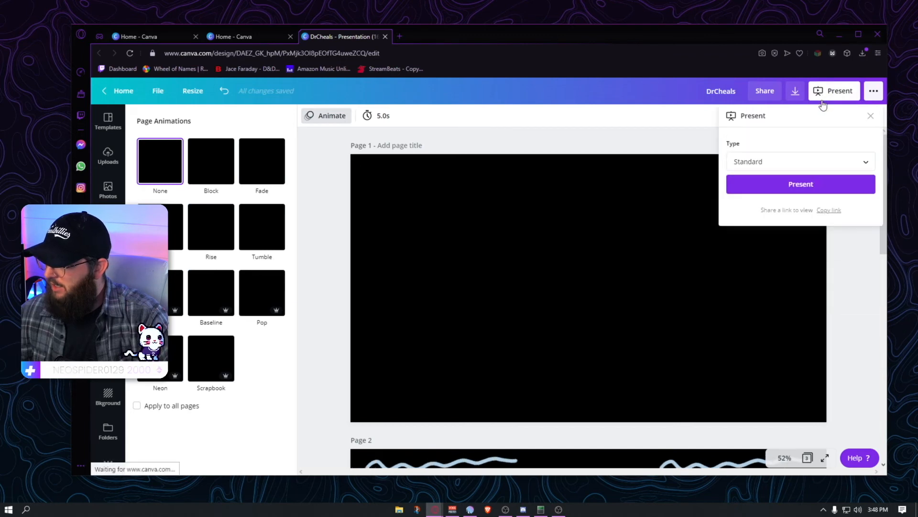
pyautogui.click(796, 95)
pyautogui.click(817, 204)
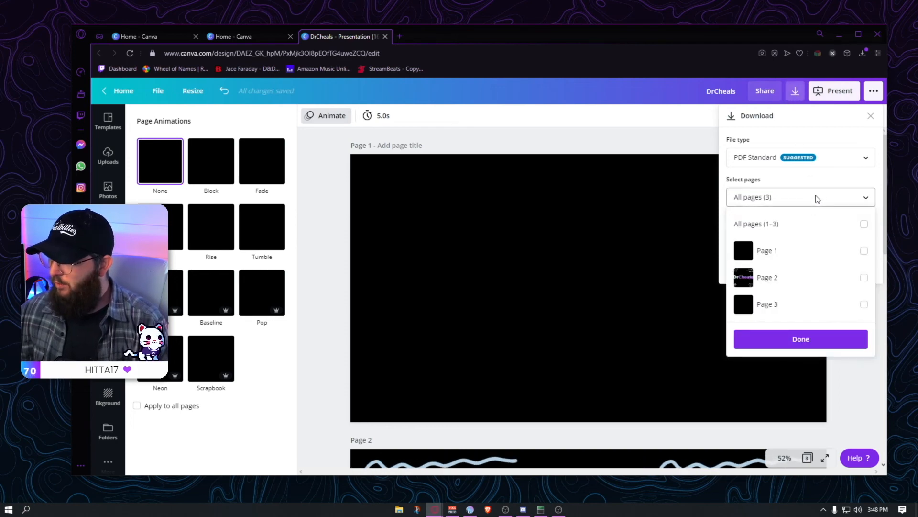
pyautogui.click(794, 163)
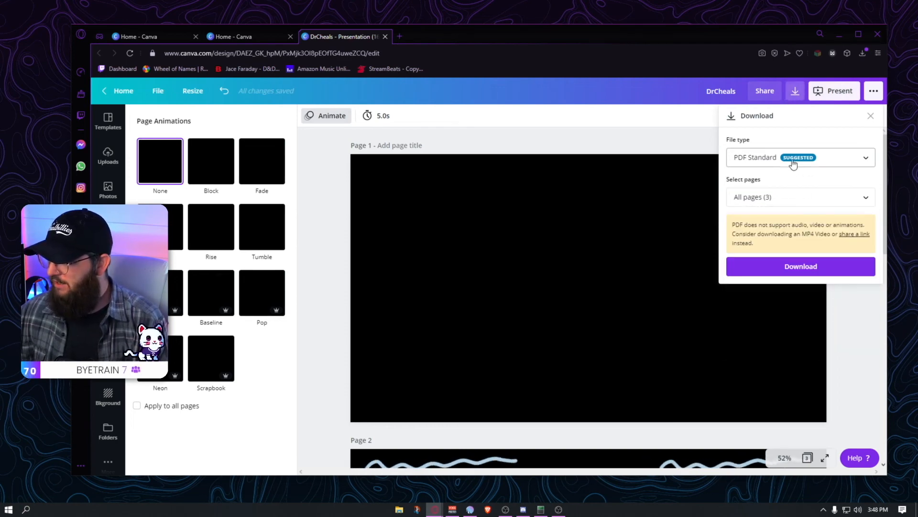
pyautogui.click(794, 164)
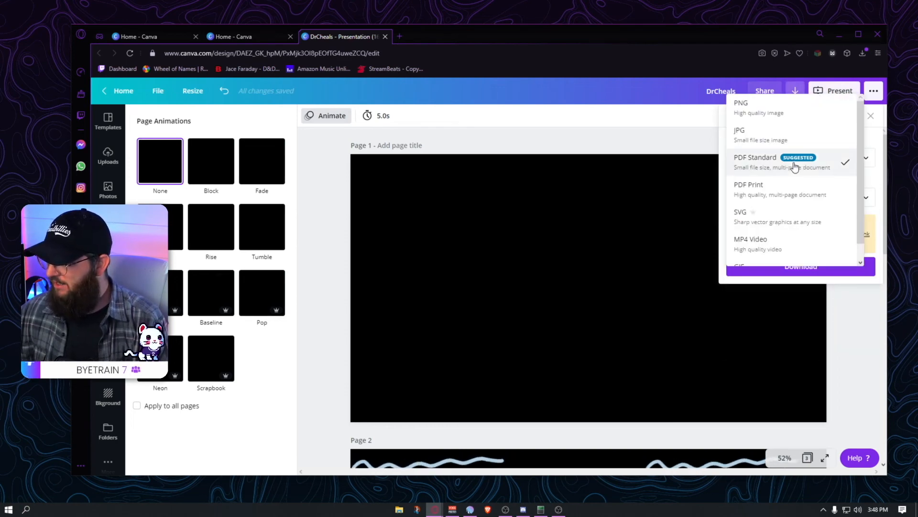
pyautogui.click(783, 249)
pyautogui.click(788, 201)
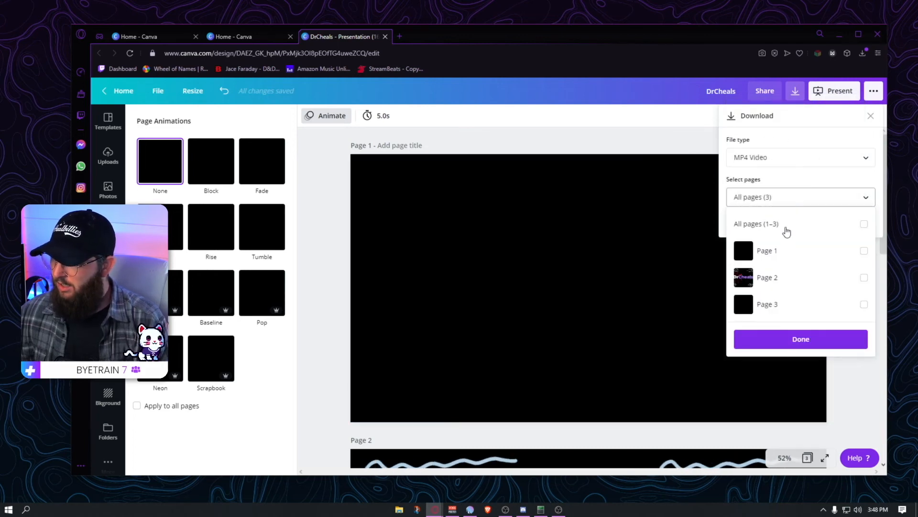
pyautogui.click(780, 195)
pyautogui.click(797, 229)
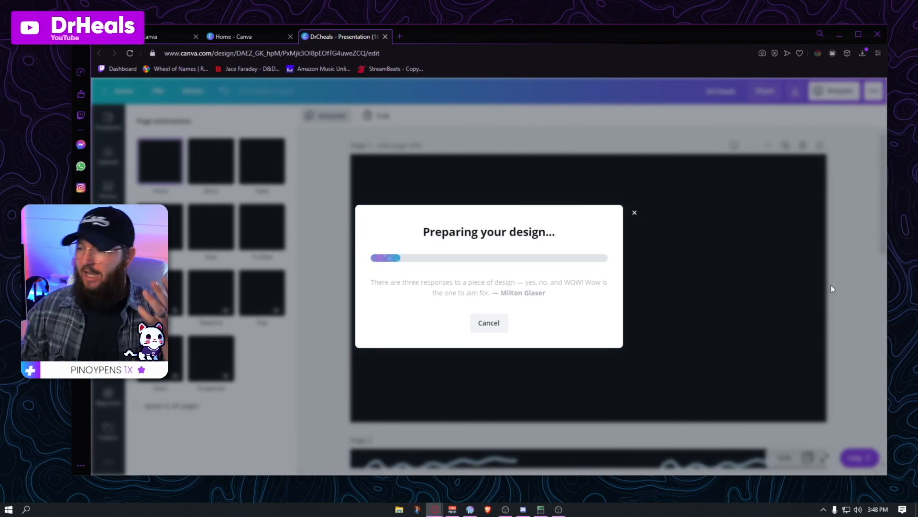
pyautogui.click(492, 324)
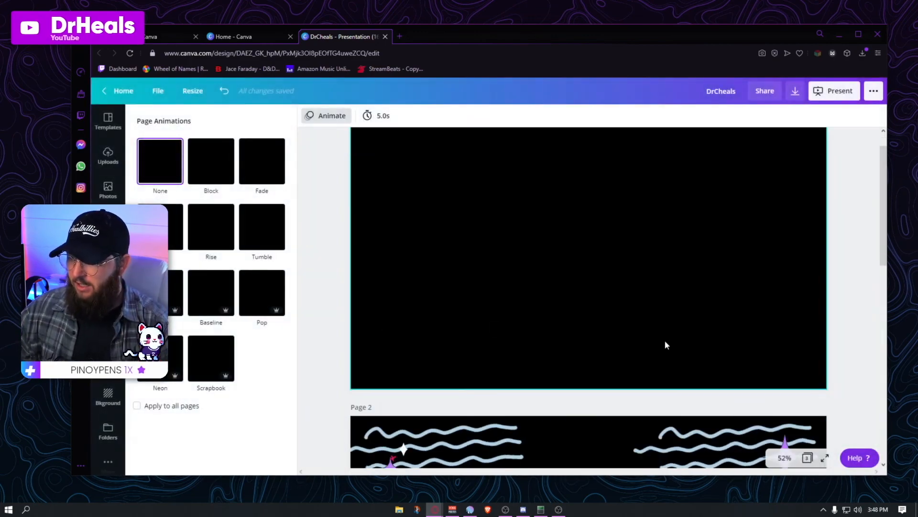
# Delete blank page 3 and download all remaining pages as an MP4 video
pyautogui.scroll(-10, 747, 354)
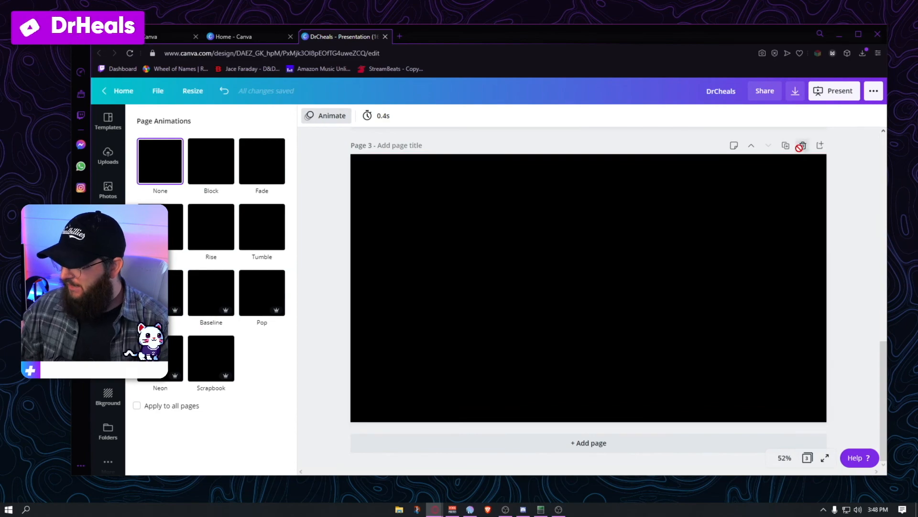
pyautogui.click(803, 145)
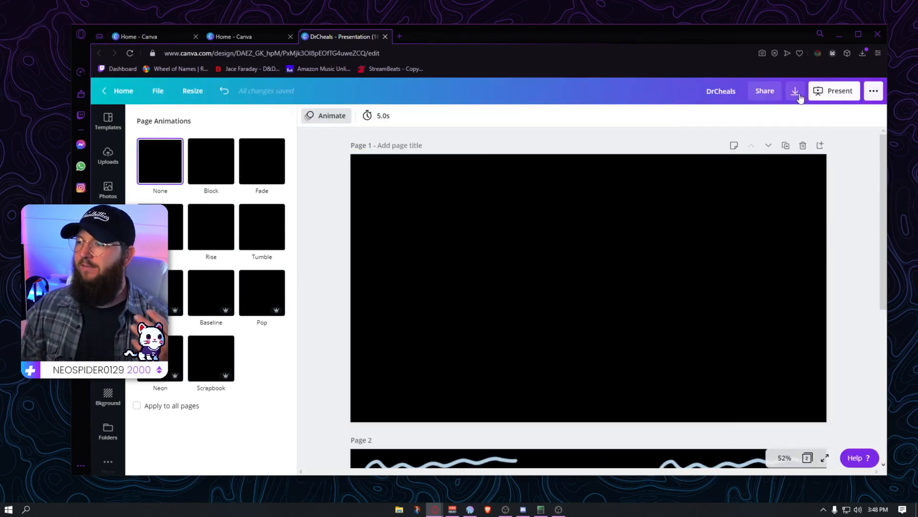
pyautogui.click(799, 96)
pyautogui.click(771, 158)
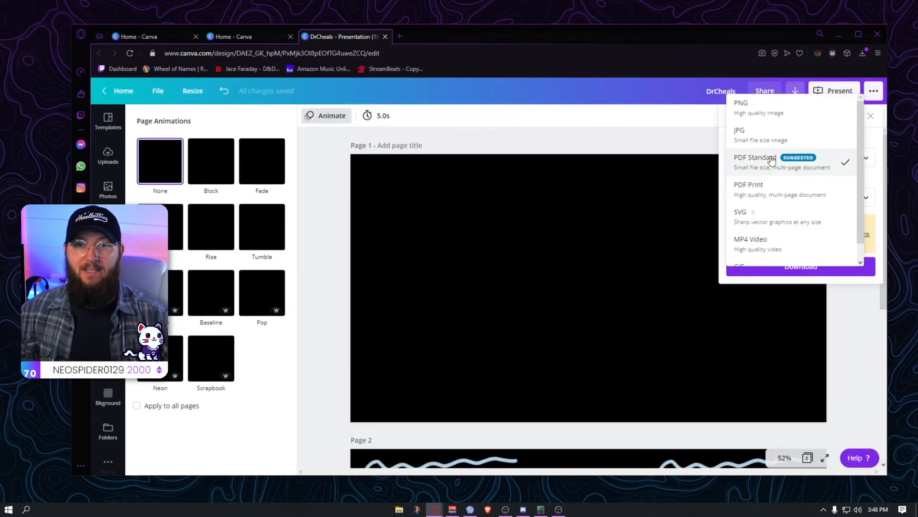
pyautogui.click(780, 244)
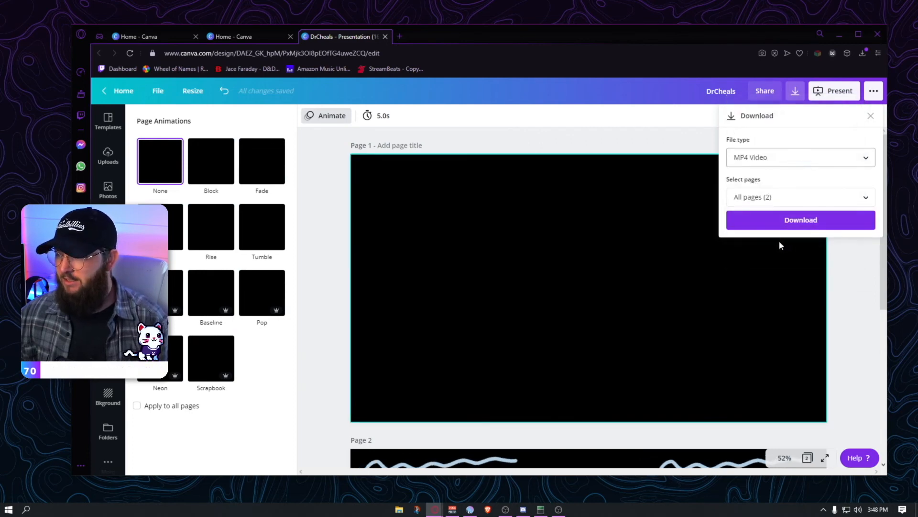
pyautogui.click(803, 222)
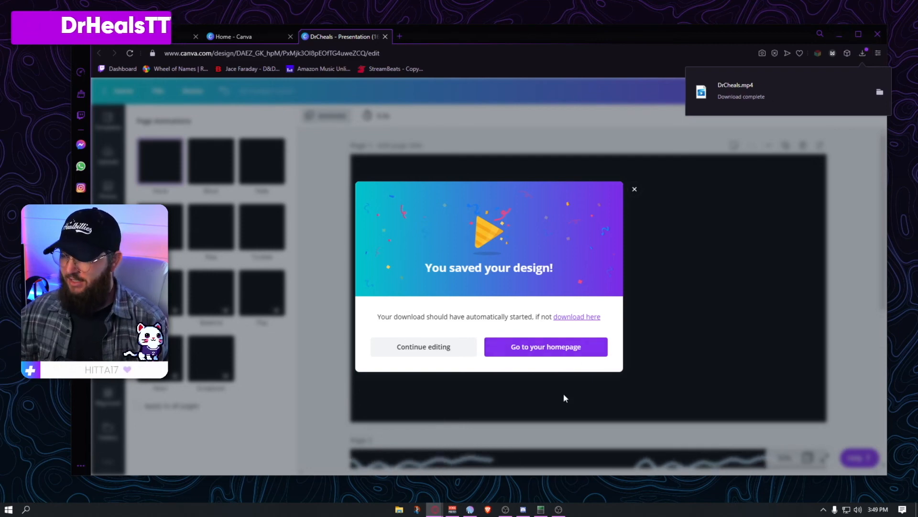
# Switch to OBS and add a Stinger scene transition named "DrChealsTransition"
pyautogui.click(558, 510)
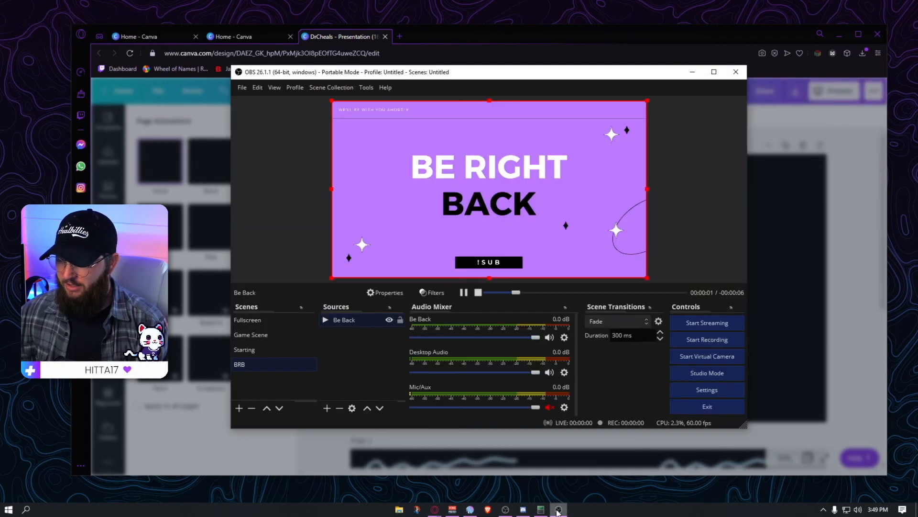
pyautogui.click(645, 322)
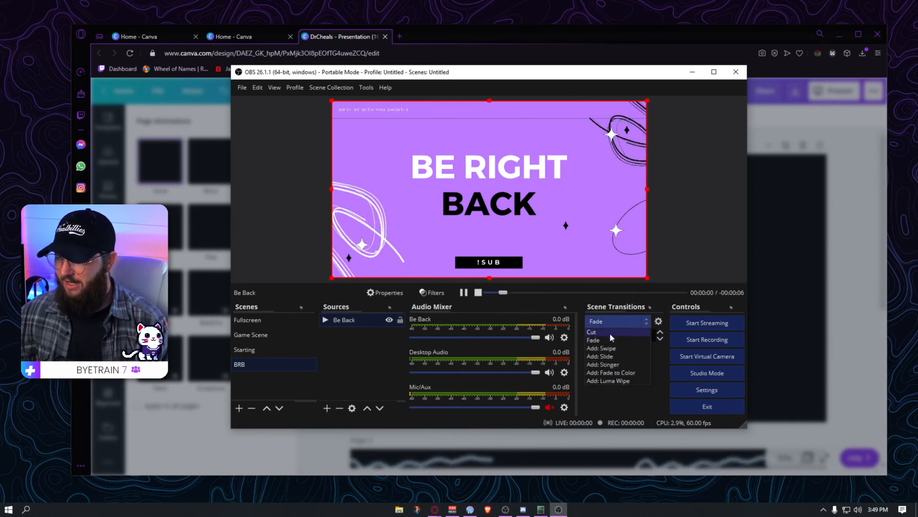
pyautogui.click(617, 365)
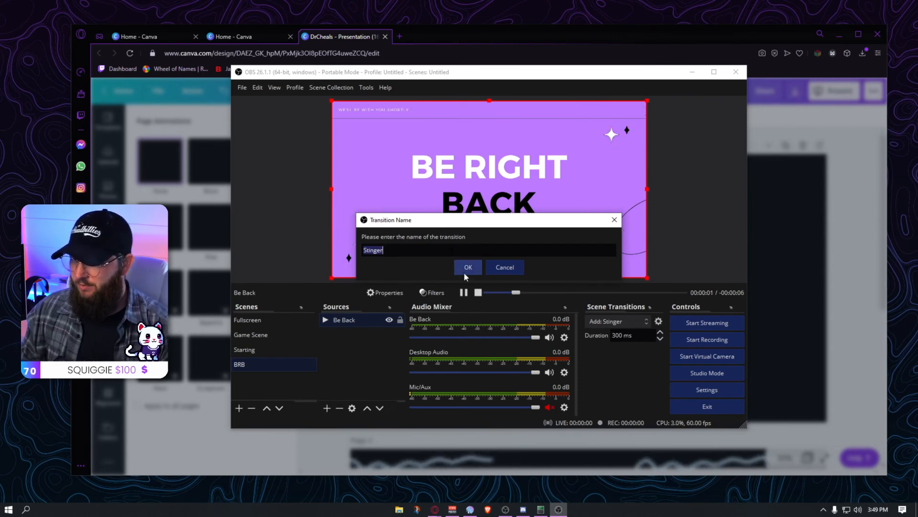
pyautogui.write('Dr')
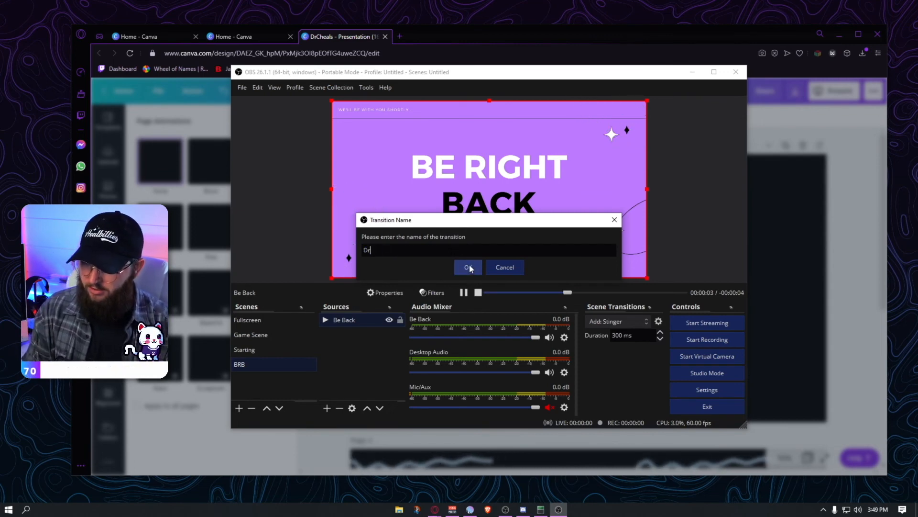
pyautogui.write('ChealsT')
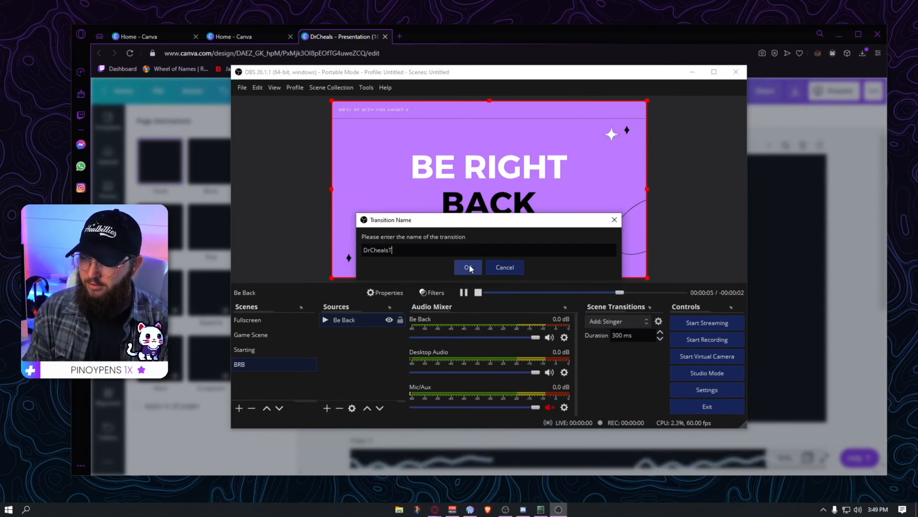
pyautogui.write('ransition')
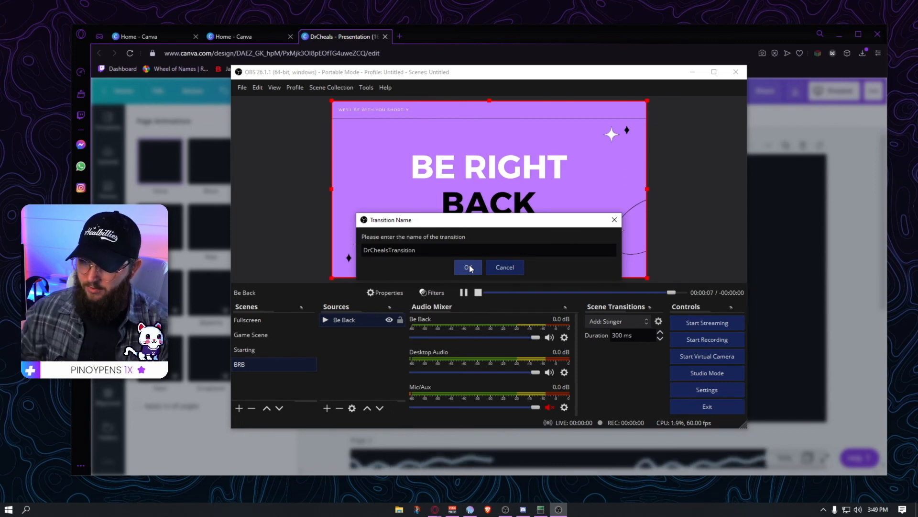
pyautogui.click(469, 264)
# Load DrCheals.mp4 from the Downloads folder as the stinger's video file and set its transition point to 700 ms
pyautogui.click(620, 301)
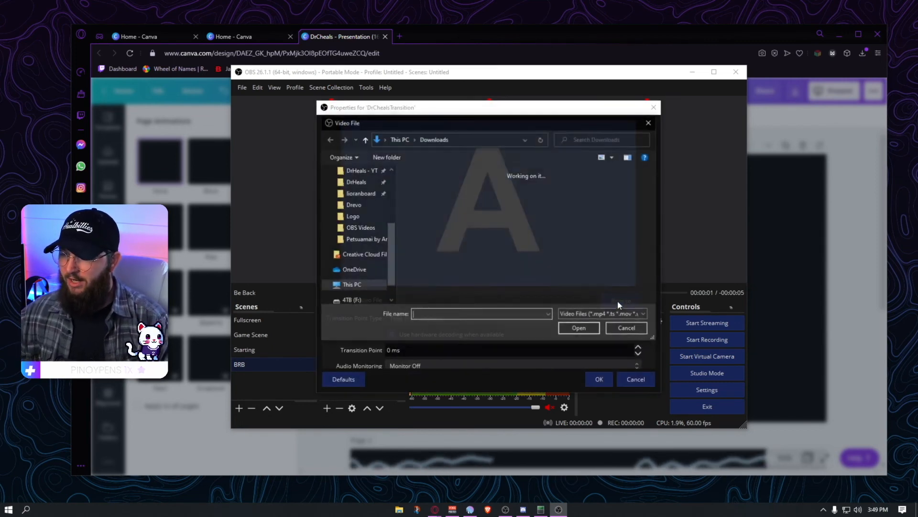
pyautogui.doubleClick(420, 205)
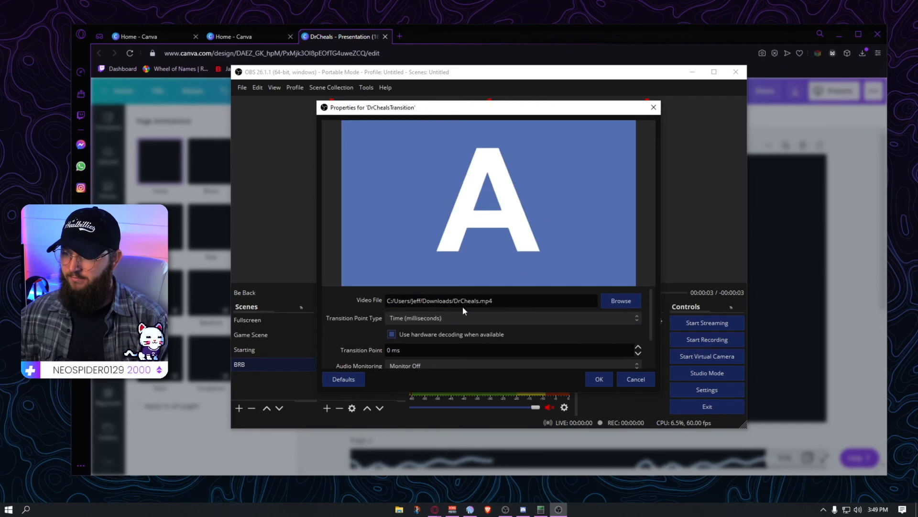
pyautogui.scroll(-3, 449, 331)
pyautogui.scroll(2, 395, 325)
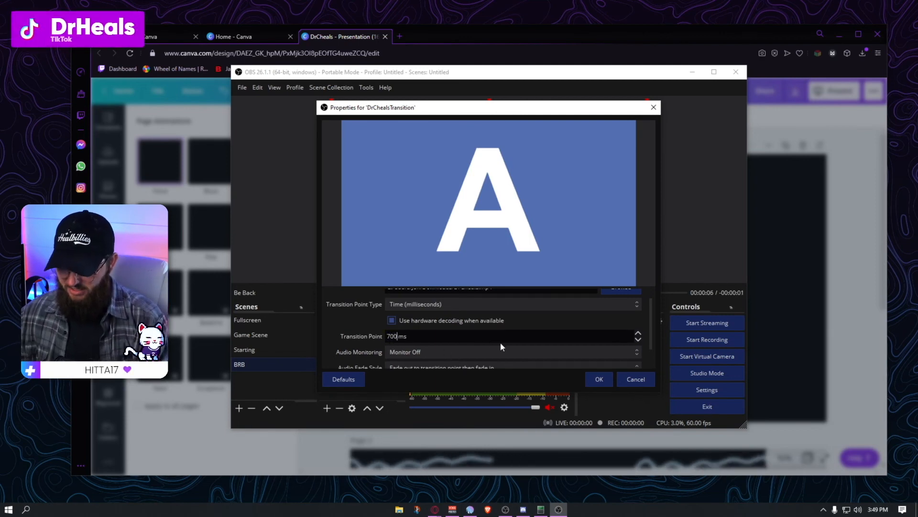
# Save the stinger's properties and switch from the BRB scene to Game Scene to test the transition
pyautogui.scroll(-2, 500, 342)
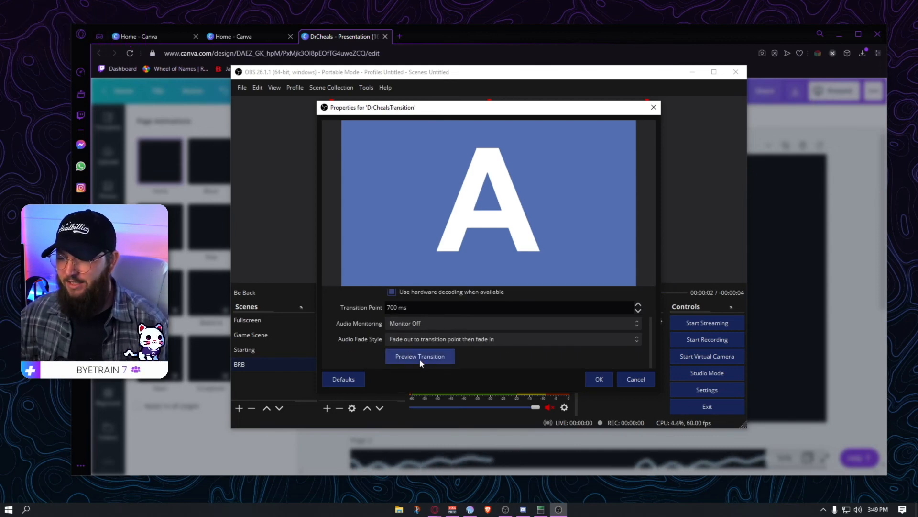
pyautogui.click(595, 379)
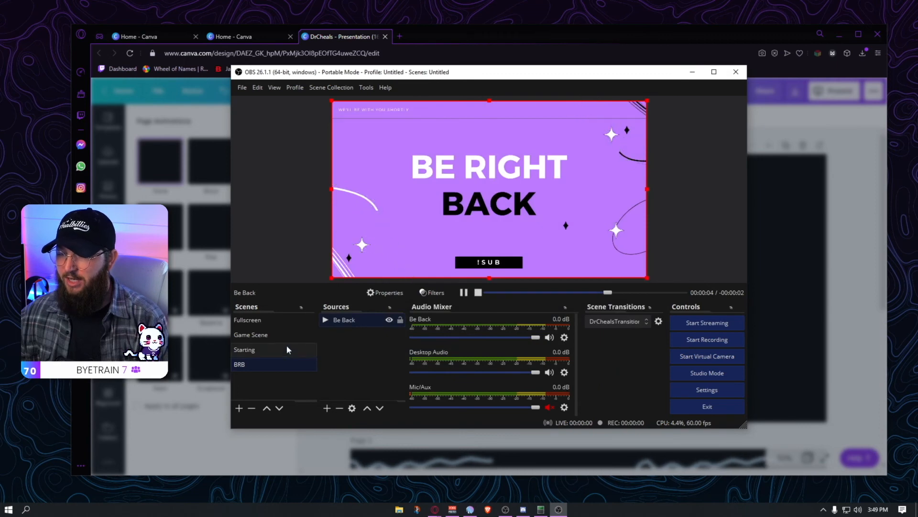
pyautogui.click(261, 335)
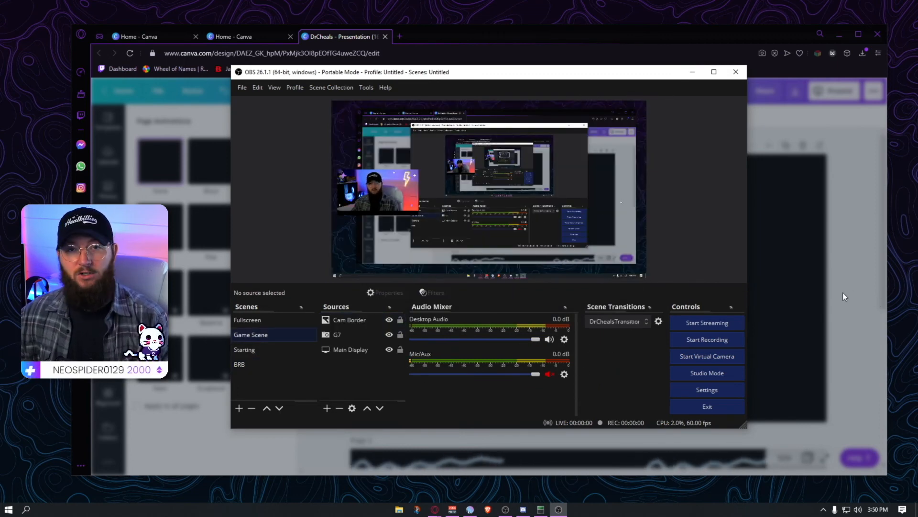
# Switch back to Canva and set the timing of page 1 to 0.5 seconds
pyautogui.click(854, 241)
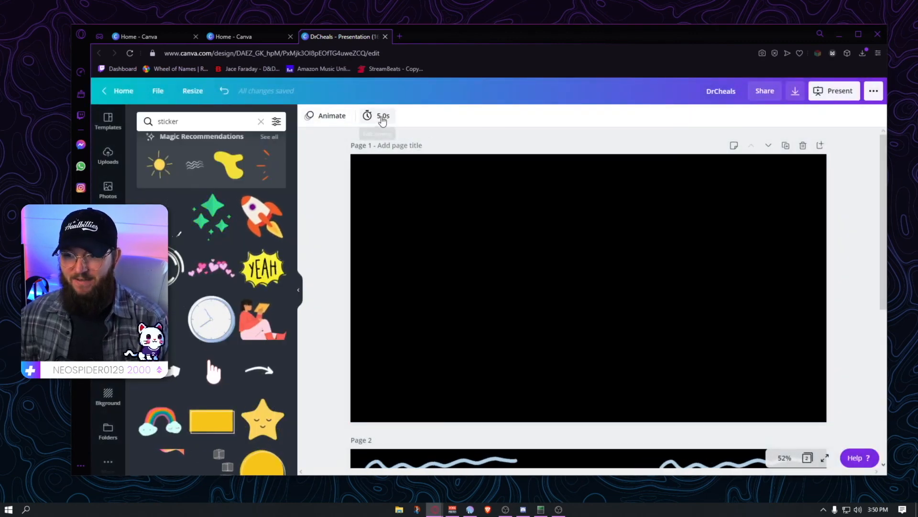
pyautogui.click(378, 116)
pyautogui.click(413, 148)
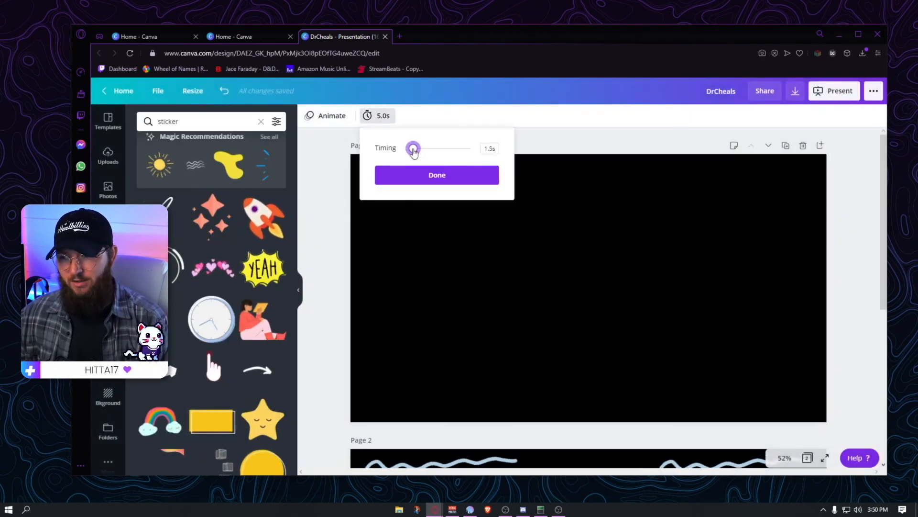
pyautogui.moveTo(413, 150); pyautogui.dragTo(412, 151)
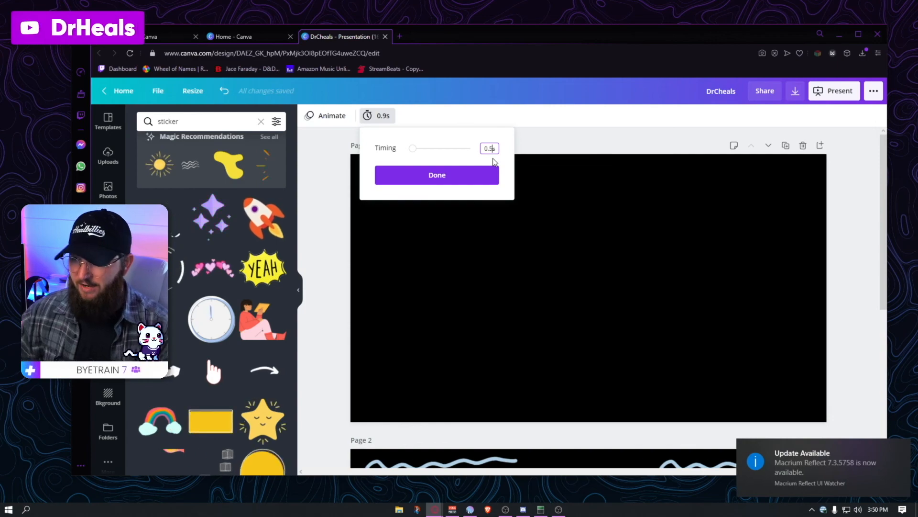
pyautogui.click(470, 179)
# Set the timing of page 2, the animated DrCheals page, to 1.0 second
pyautogui.scroll(-5, 411, 218)
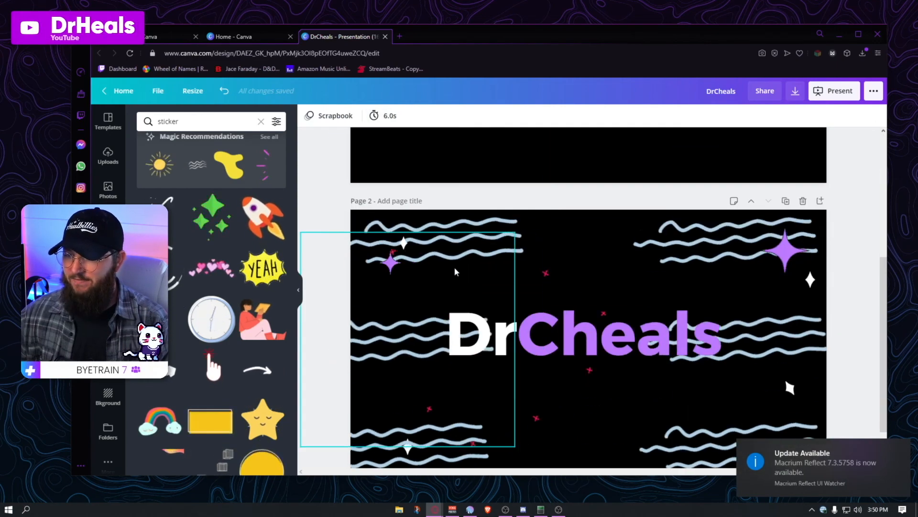
pyautogui.click(544, 267)
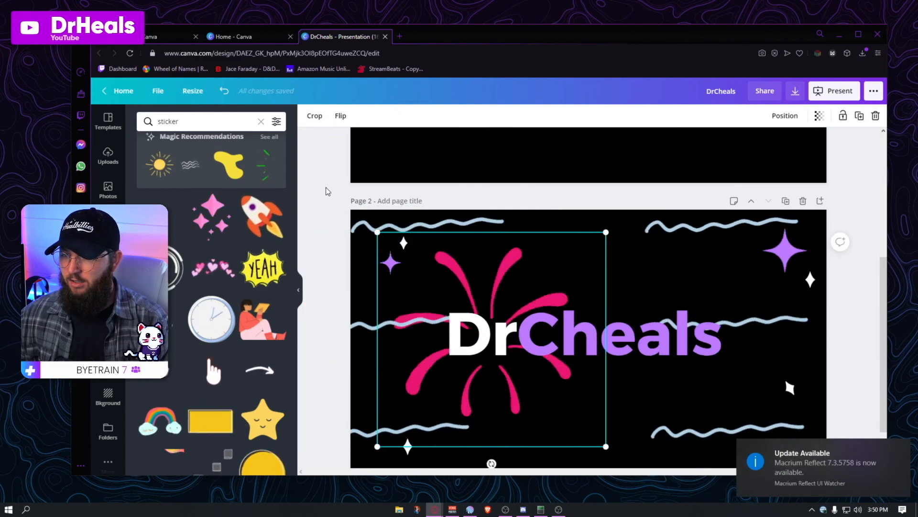
pyautogui.click(390, 162)
pyautogui.click(385, 116)
pyautogui.click(496, 149)
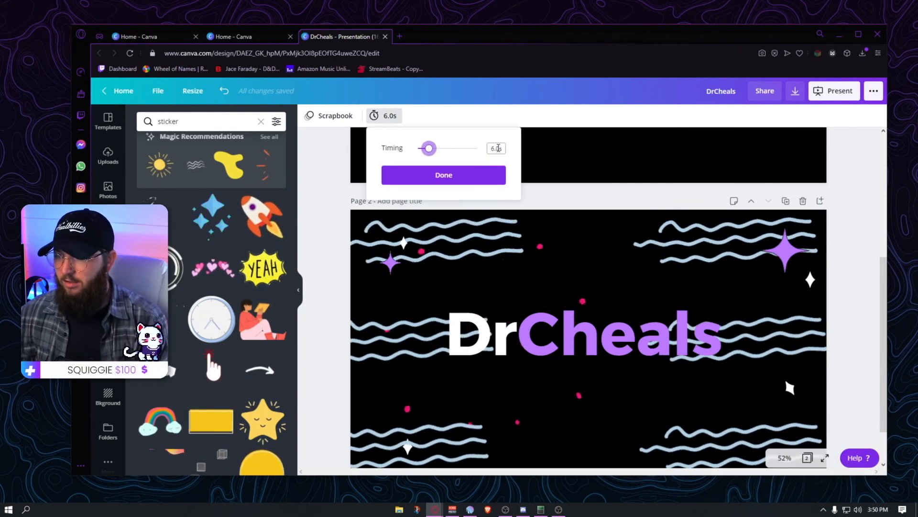
pyautogui.moveTo(429, 148); pyautogui.dragTo(421, 149)
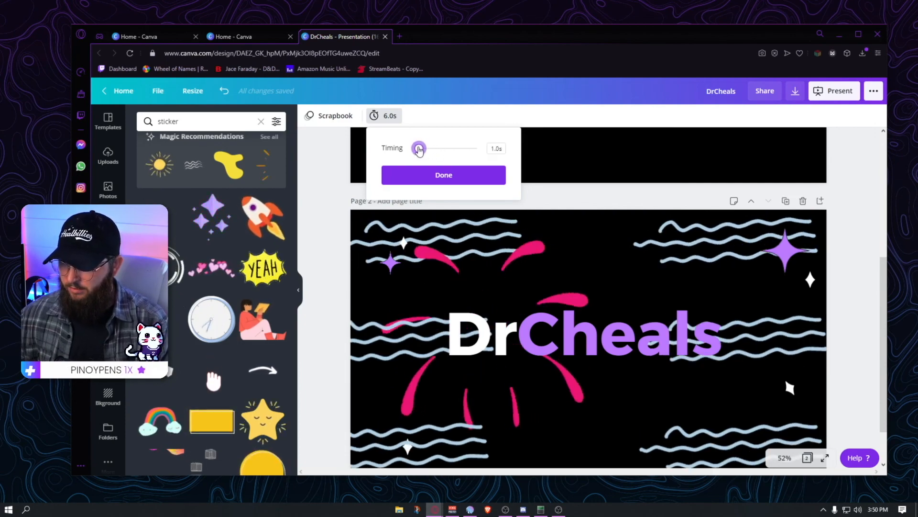
pyautogui.click(444, 175)
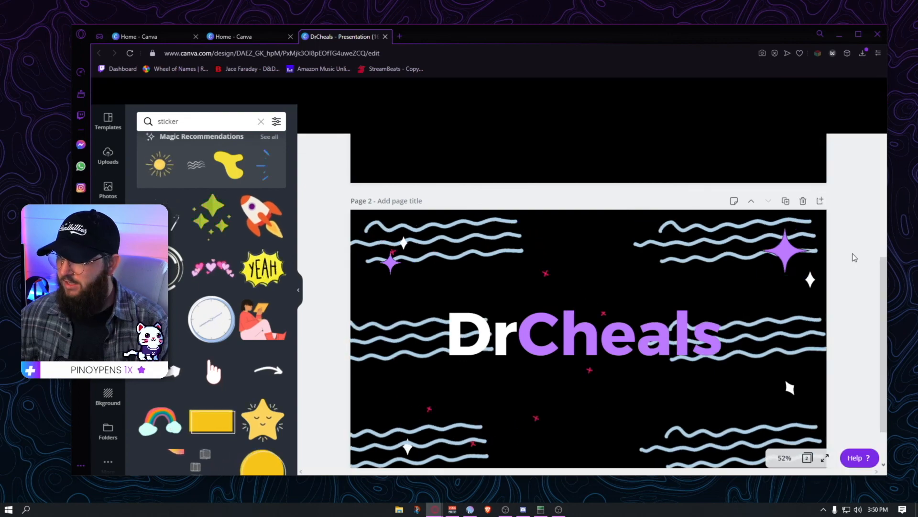
# Shorten the timing of the blank black page 1 to 0.3 seconds
pyautogui.scroll(-1, 738, 347)
pyautogui.scroll(3, 542, 276)
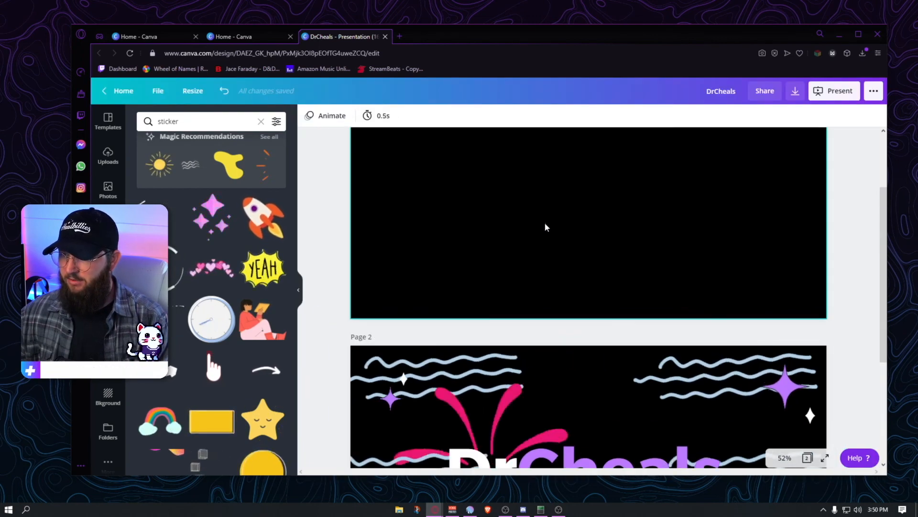
pyautogui.click(522, 217)
pyautogui.click(405, 116)
pyautogui.click(514, 149)
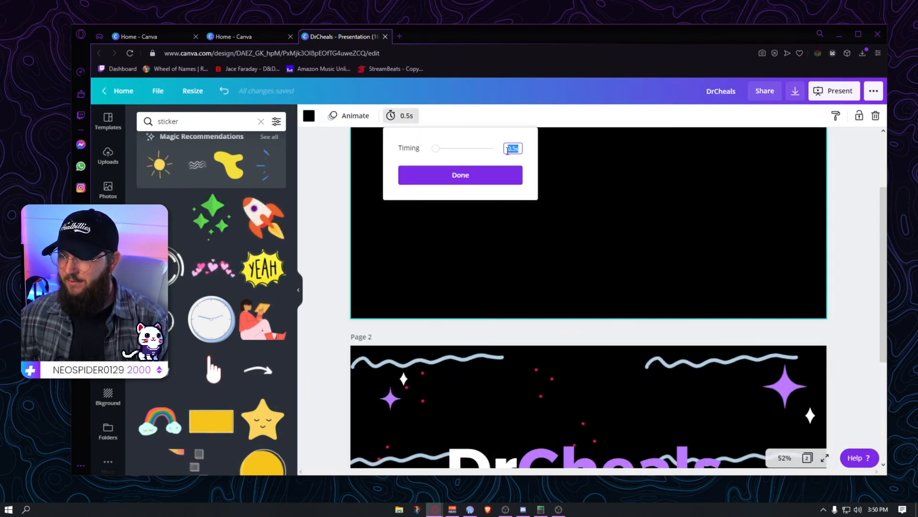
pyautogui.click(515, 149)
pyautogui.write('0.3')
pyautogui.click(516, 175)
# Download both pages of the retimed design as an MP4 video
pyautogui.scroll(-4, 588, 233)
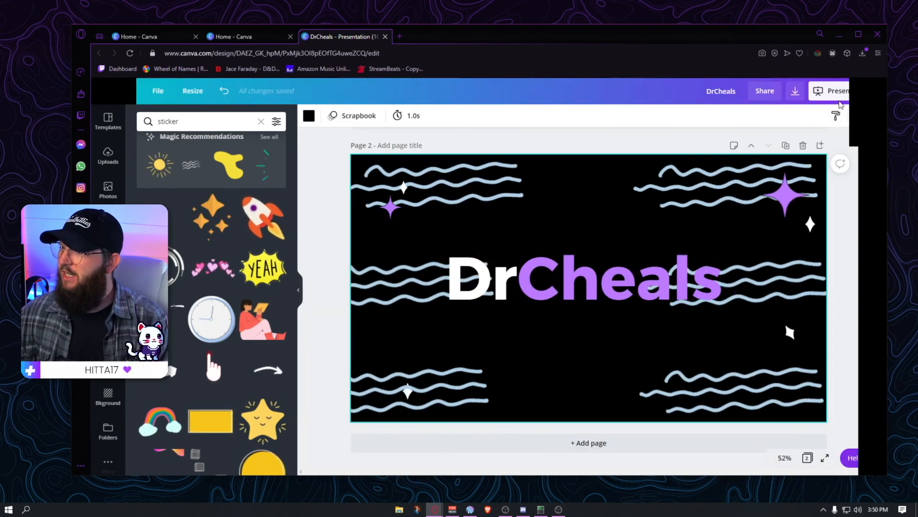
pyautogui.click(795, 90)
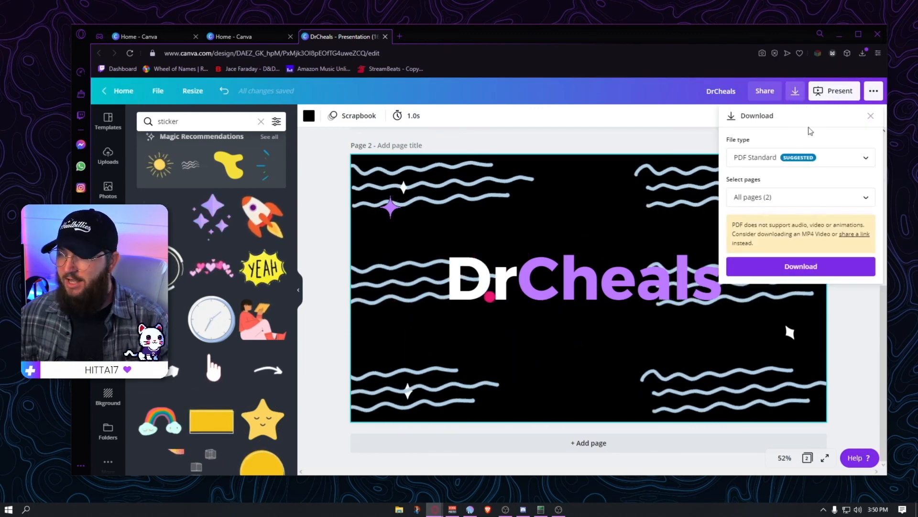
pyautogui.click(792, 198)
pyautogui.click(797, 204)
pyautogui.click(801, 158)
pyautogui.click(768, 244)
pyautogui.click(809, 228)
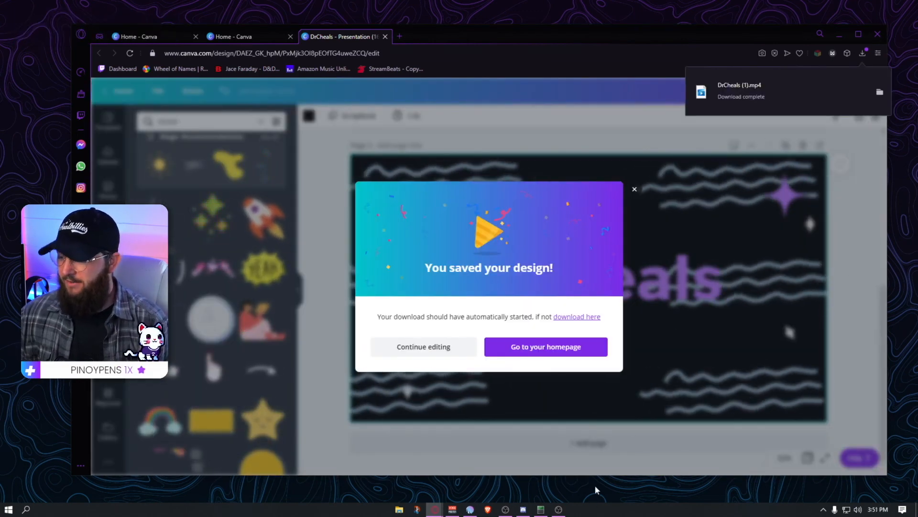
# Switch to OBS, replace the DrChealsTransition stinger's video file with DrCheals (1).mp4 from Downloads, and save its properties
pyautogui.click(559, 509)
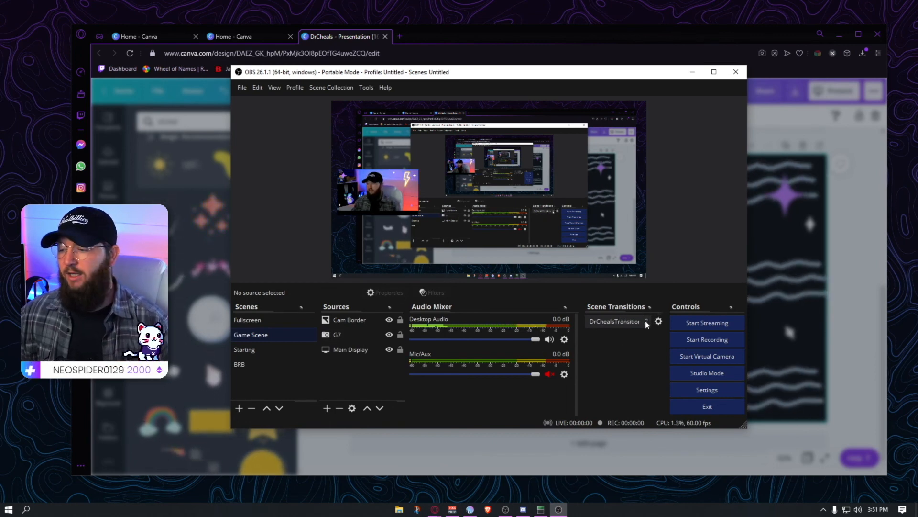
pyautogui.click(658, 321)
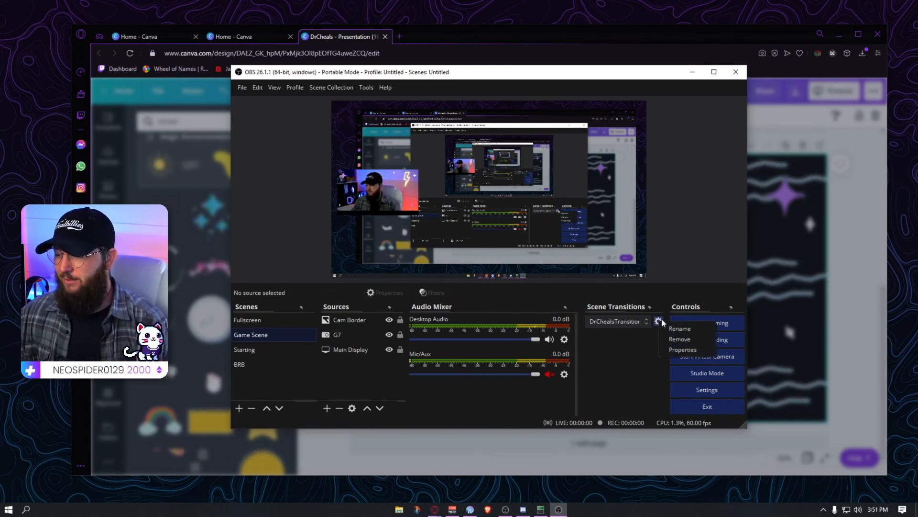
pyautogui.click(674, 350)
pyautogui.click(627, 305)
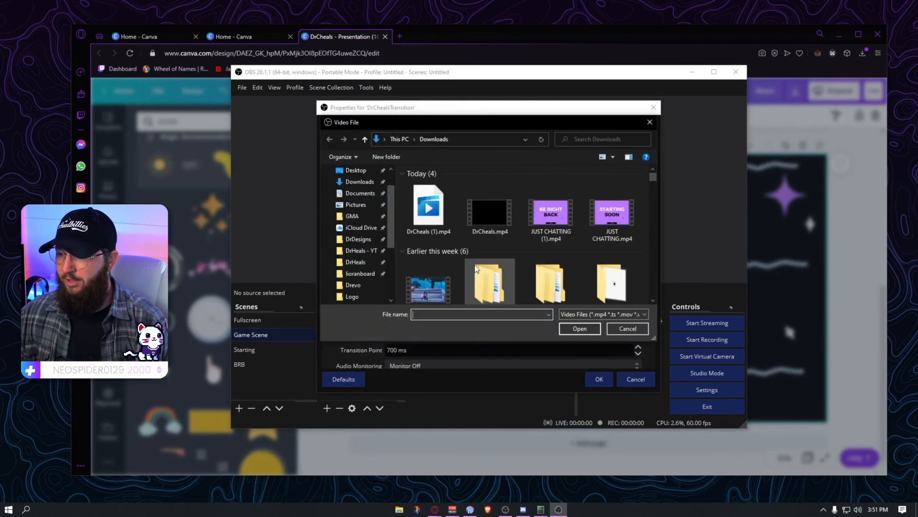
pyautogui.doubleClick(429, 221)
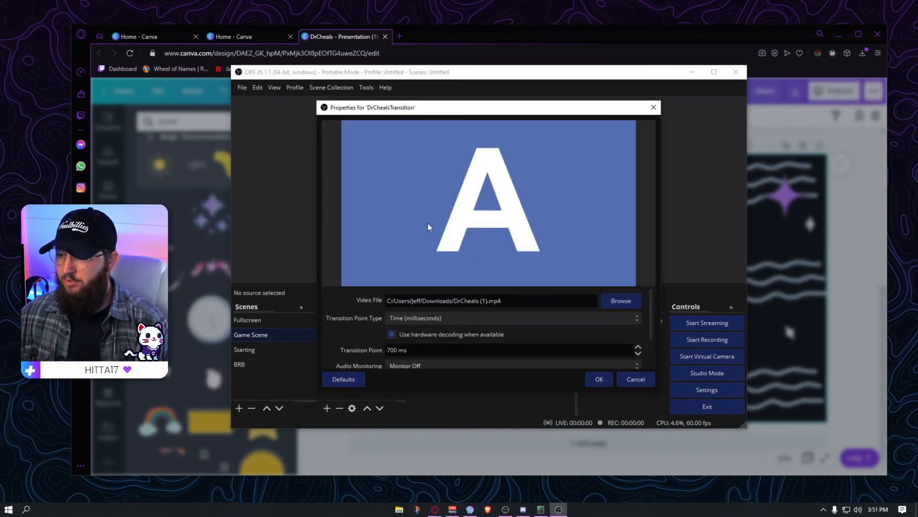
pyautogui.click(600, 379)
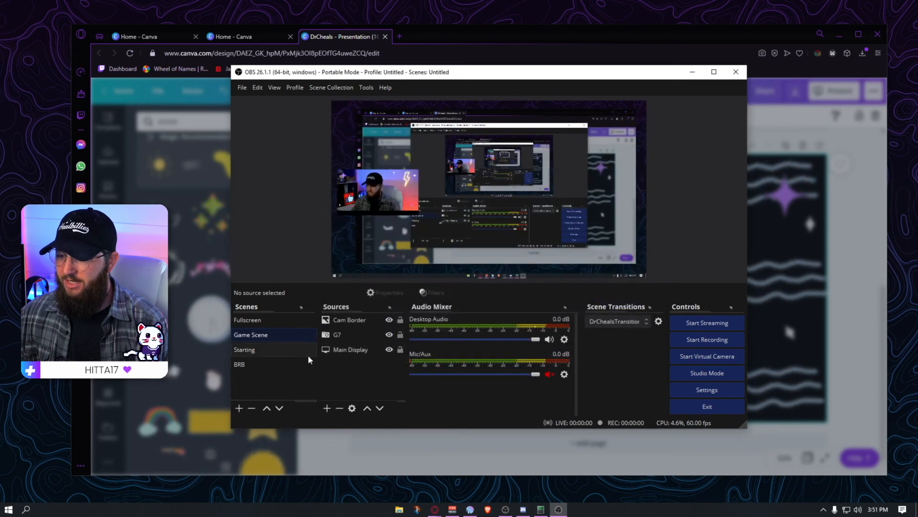
# Test the updated stinger by switching through the BRB, Game Scene, Fullscreen, Game Scene, Starting and BRB scenes
pyautogui.click(260, 364)
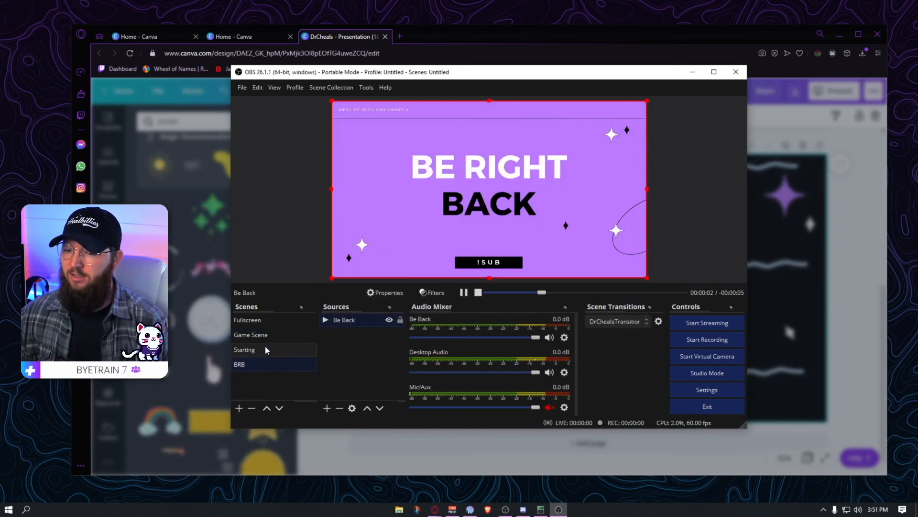
pyautogui.click(268, 335)
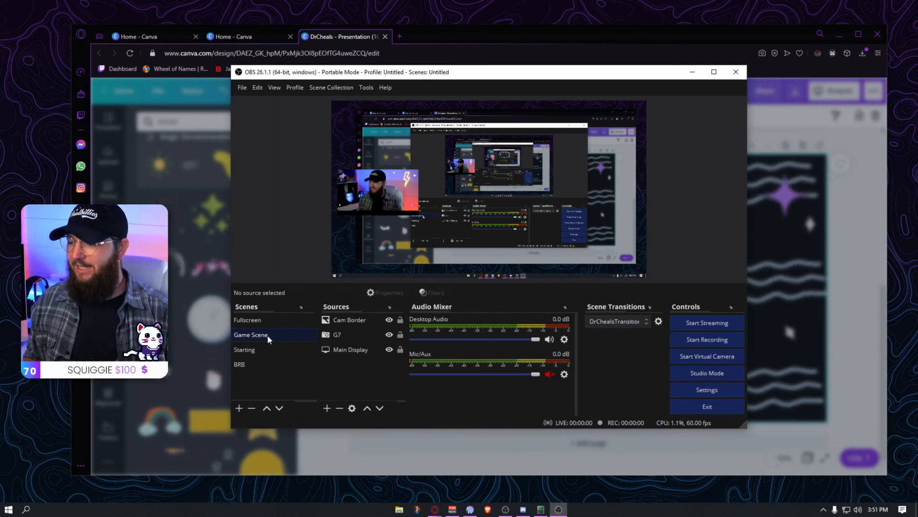
pyautogui.click(274, 320)
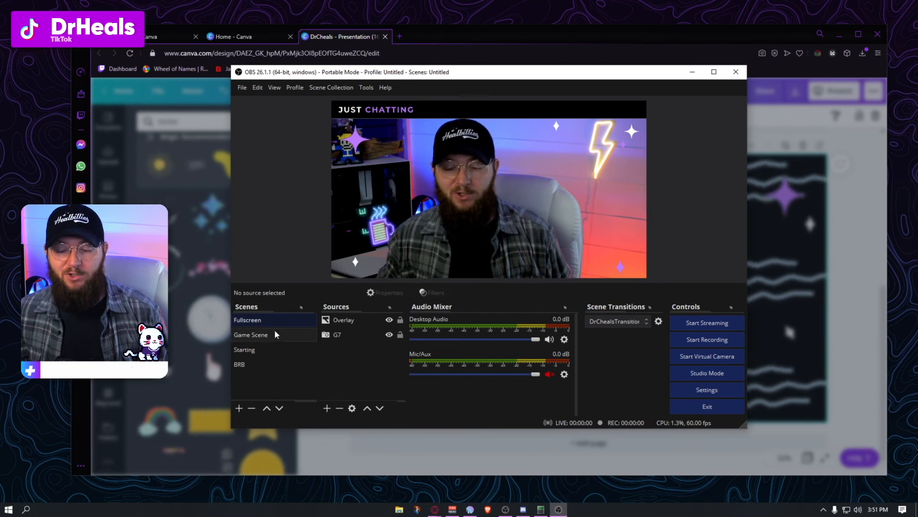
pyautogui.click(272, 334)
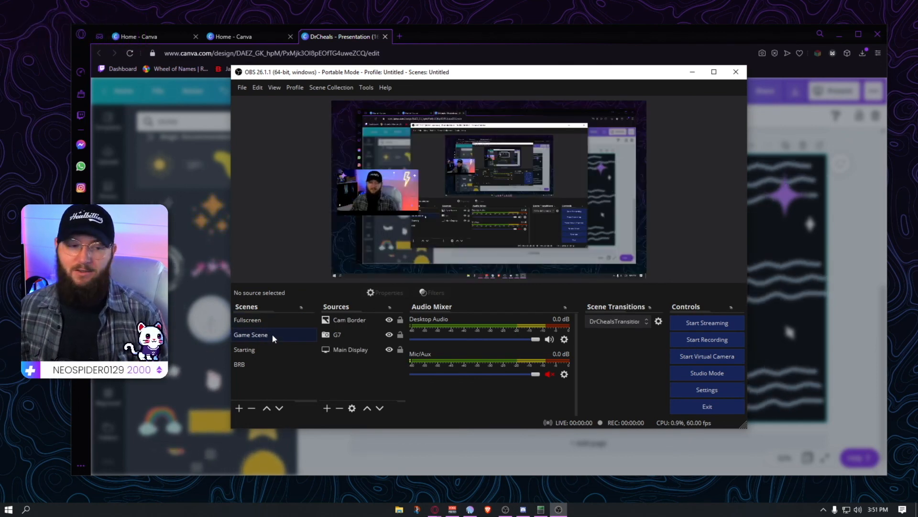
pyautogui.click(263, 349)
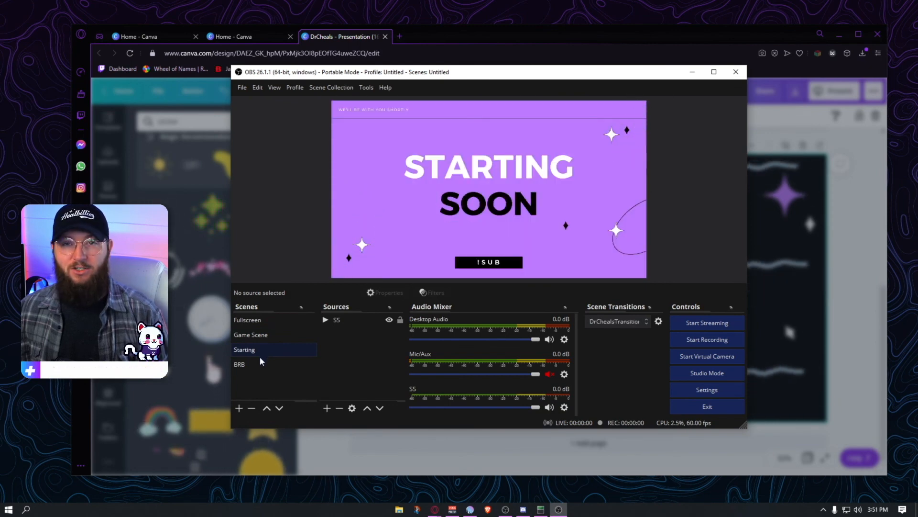
pyautogui.click(257, 365)
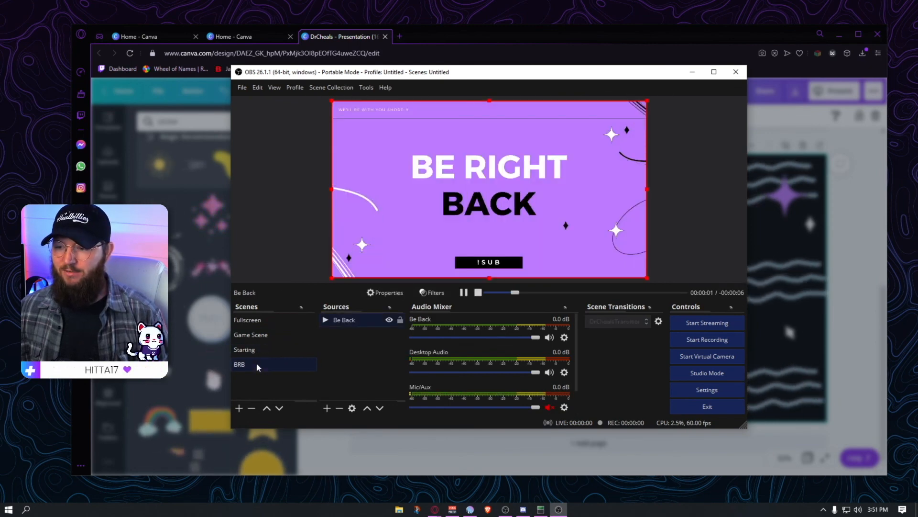